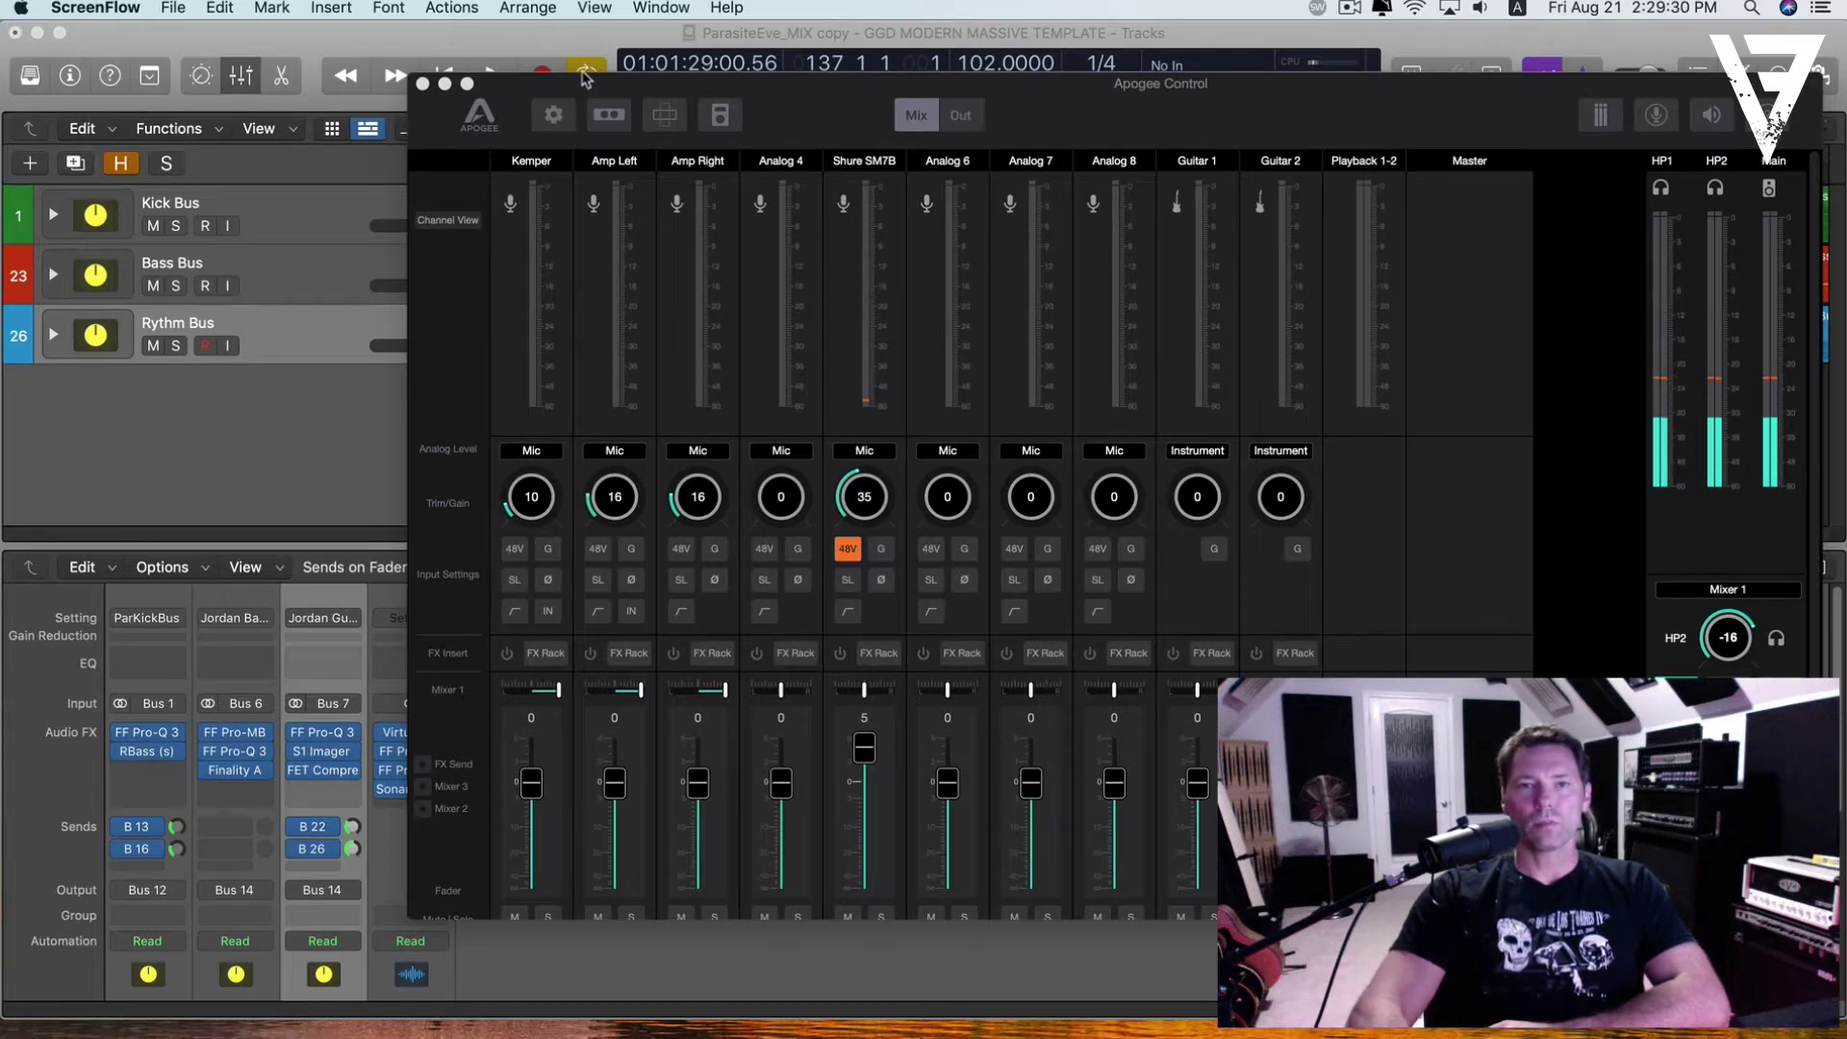
- Minimize the Apogee Control window, switch to Logic Pro X and hide the mixer below the tracks
left_click(445, 84)
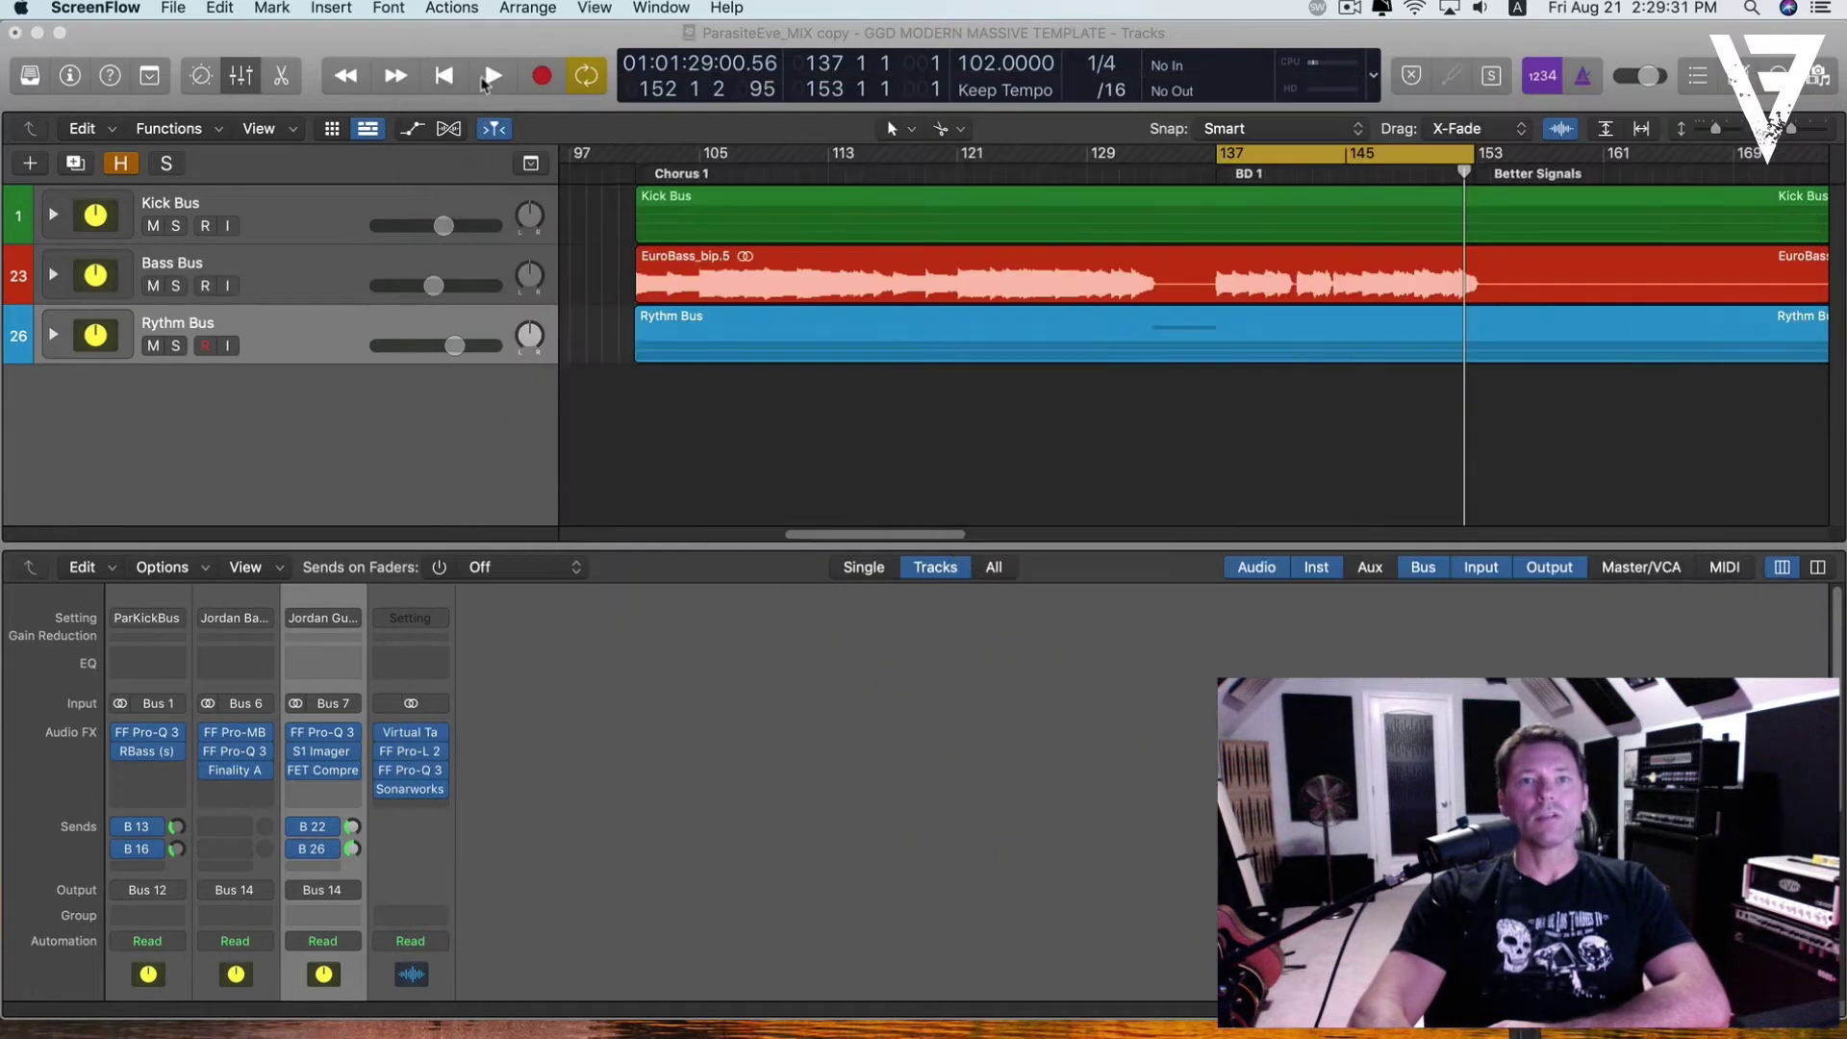
left_click(530, 38)
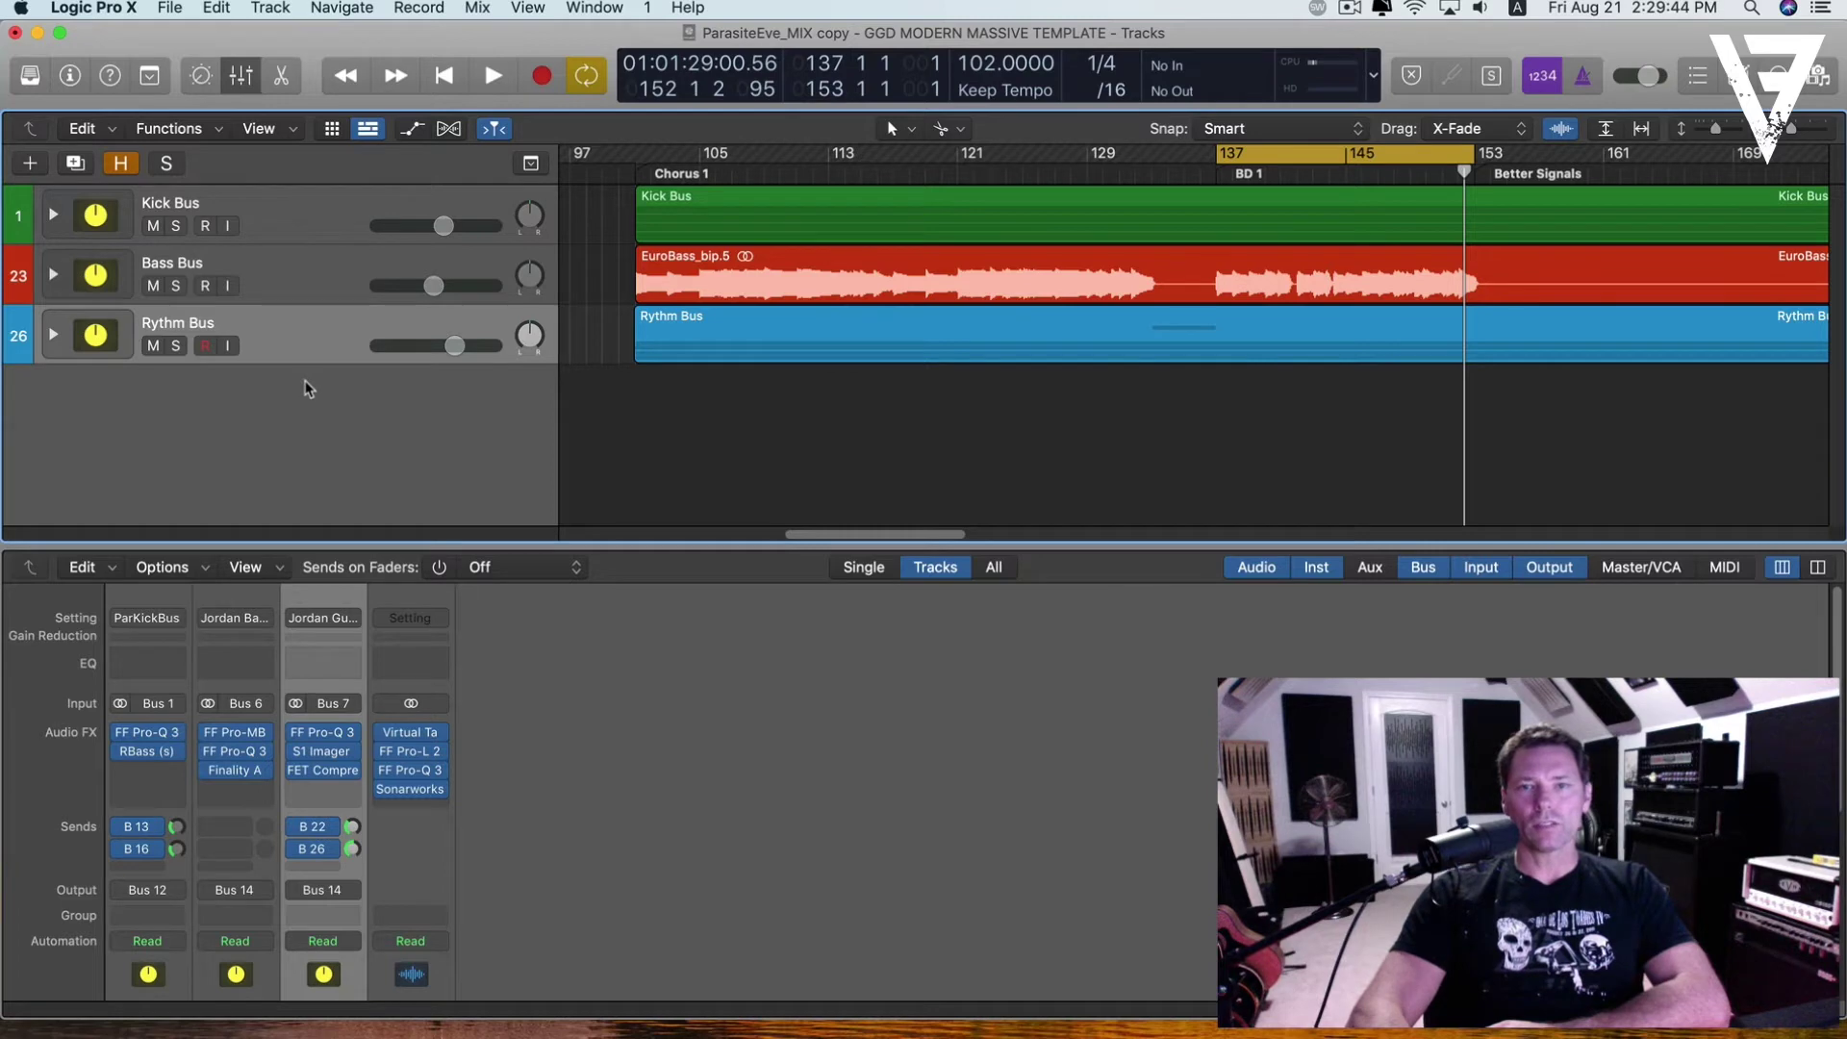
left_click(240, 75)
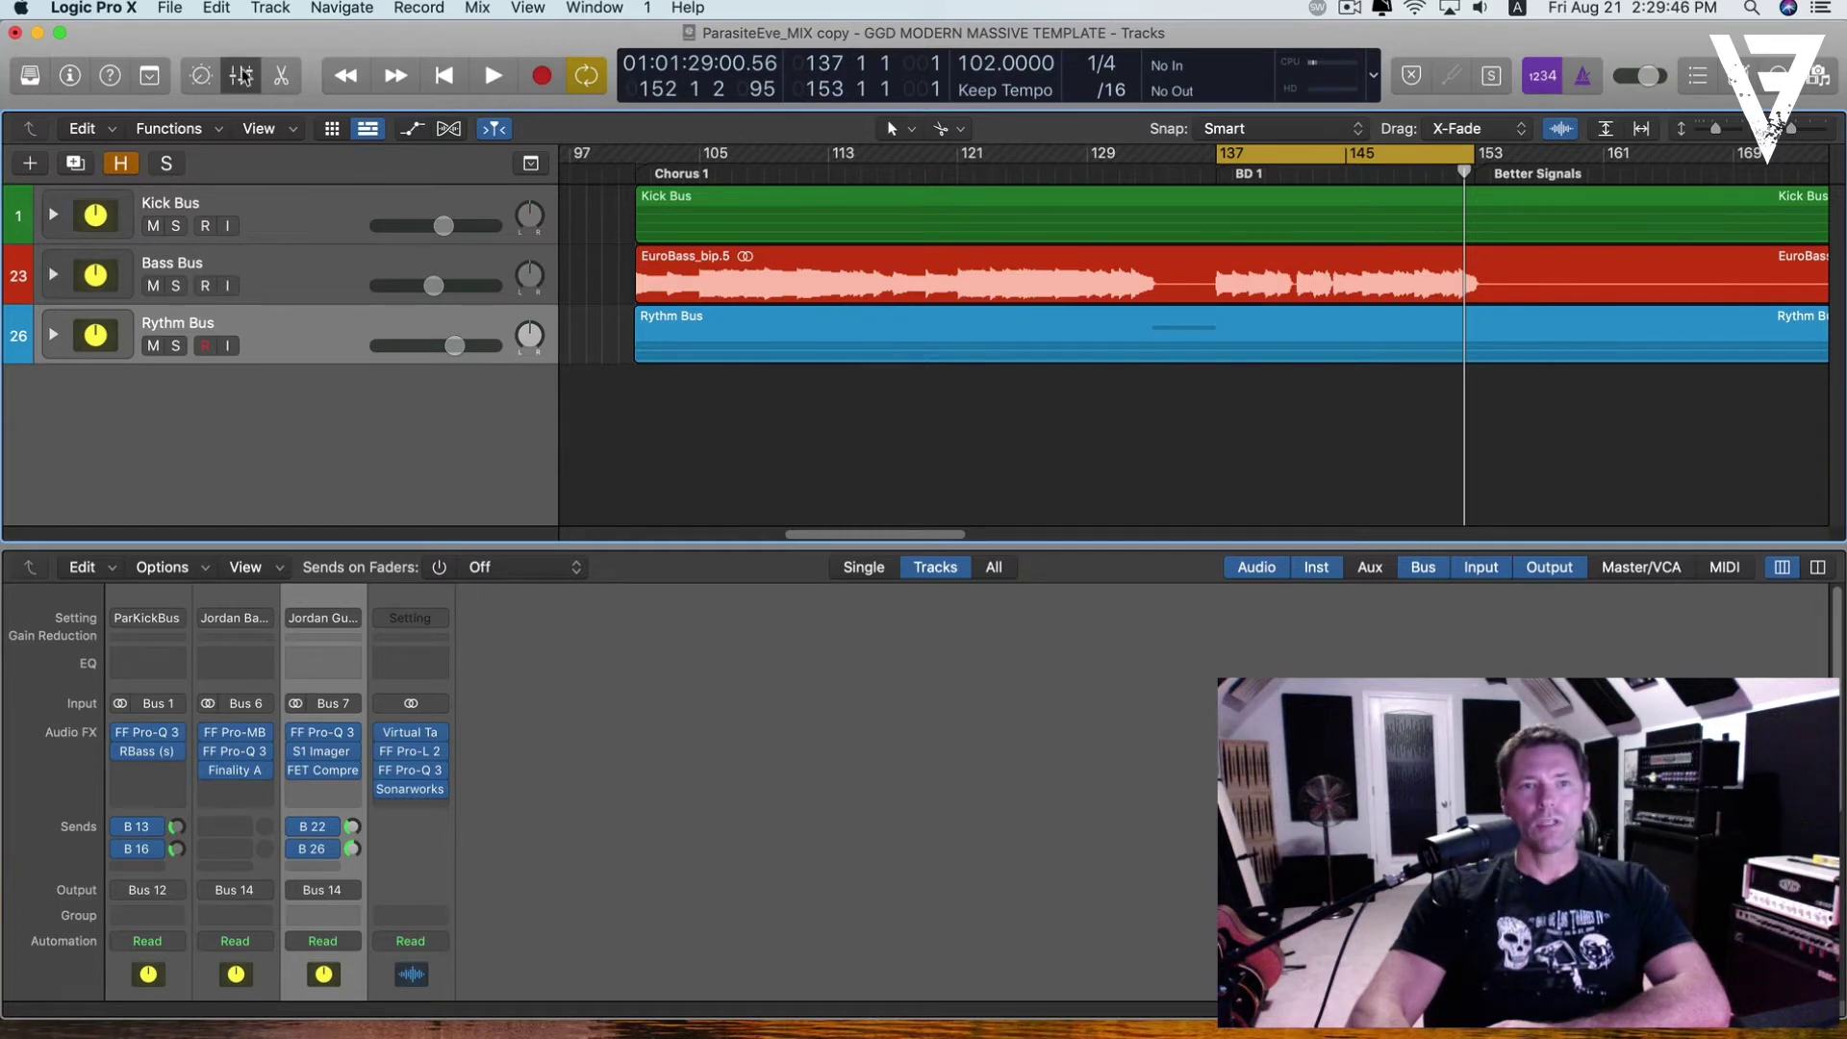
- Look over the Kick Bus, Bass Bus and Rythm Bus tracks by selecting each of them in turn
left_click(269, 214)
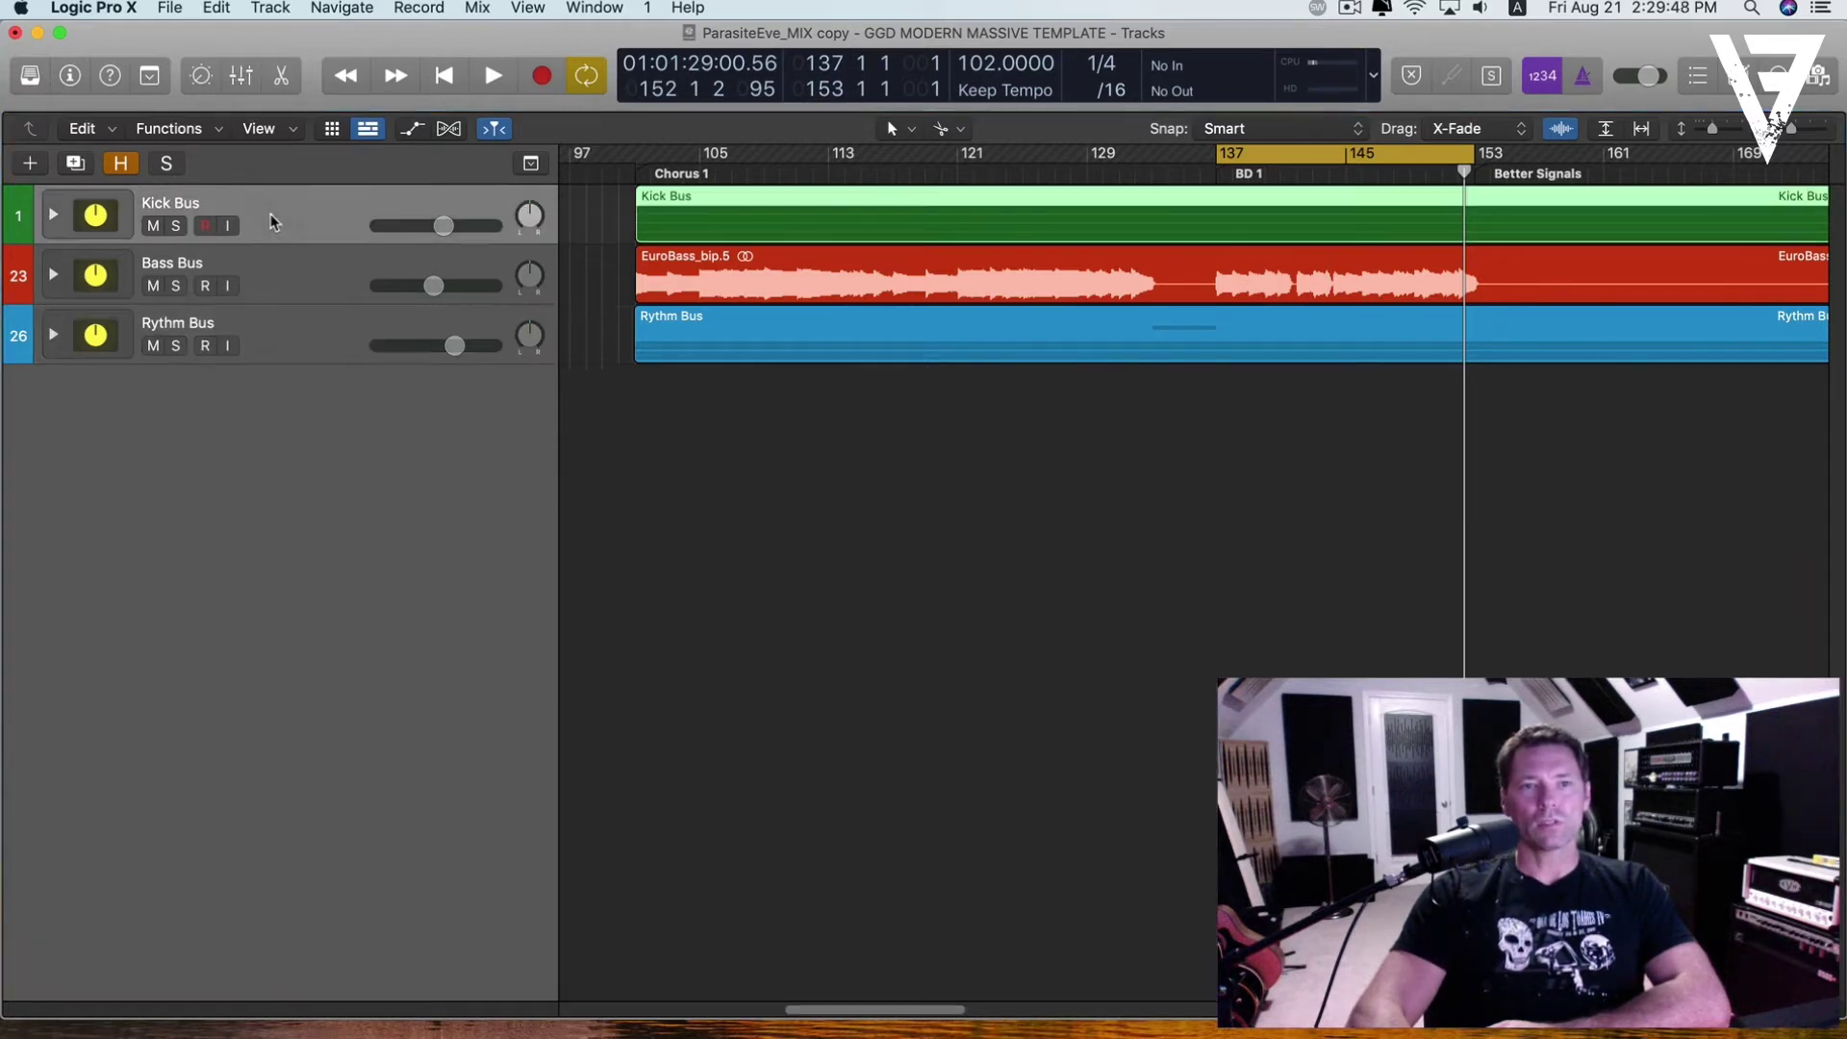
left_click(266, 272)
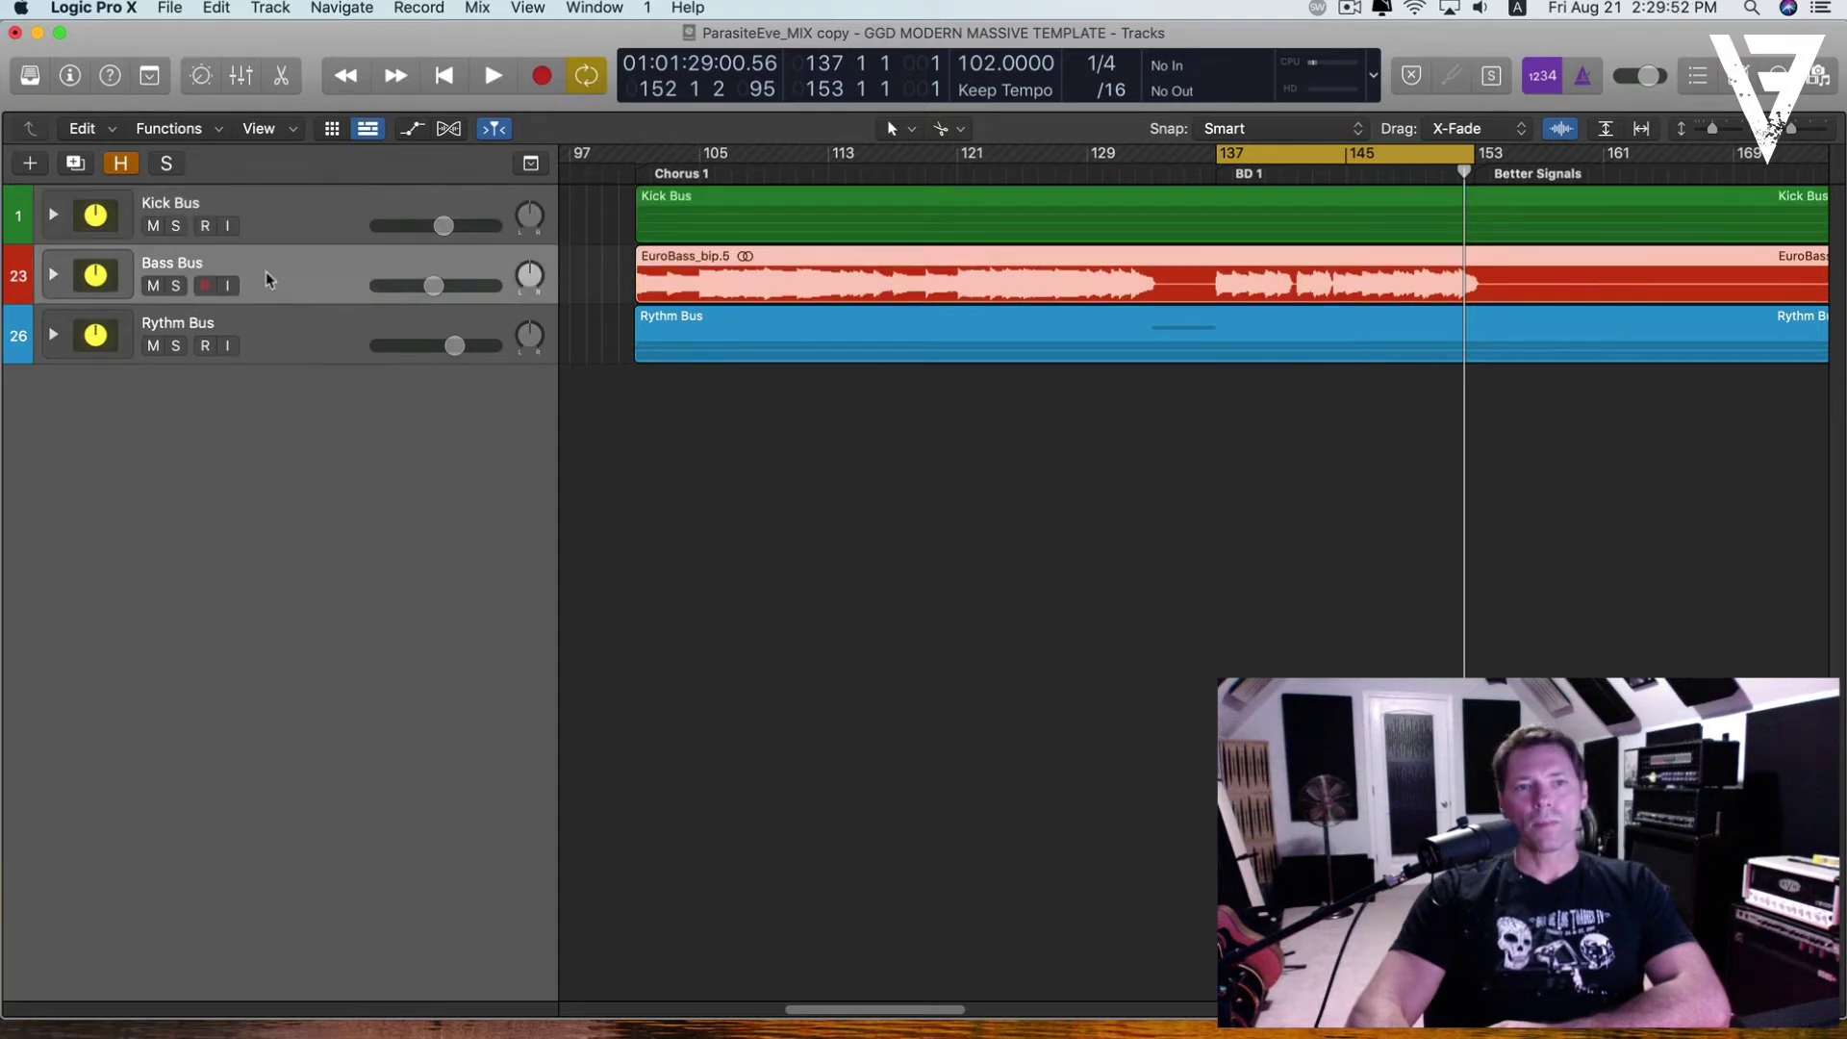
left_click(277, 327)
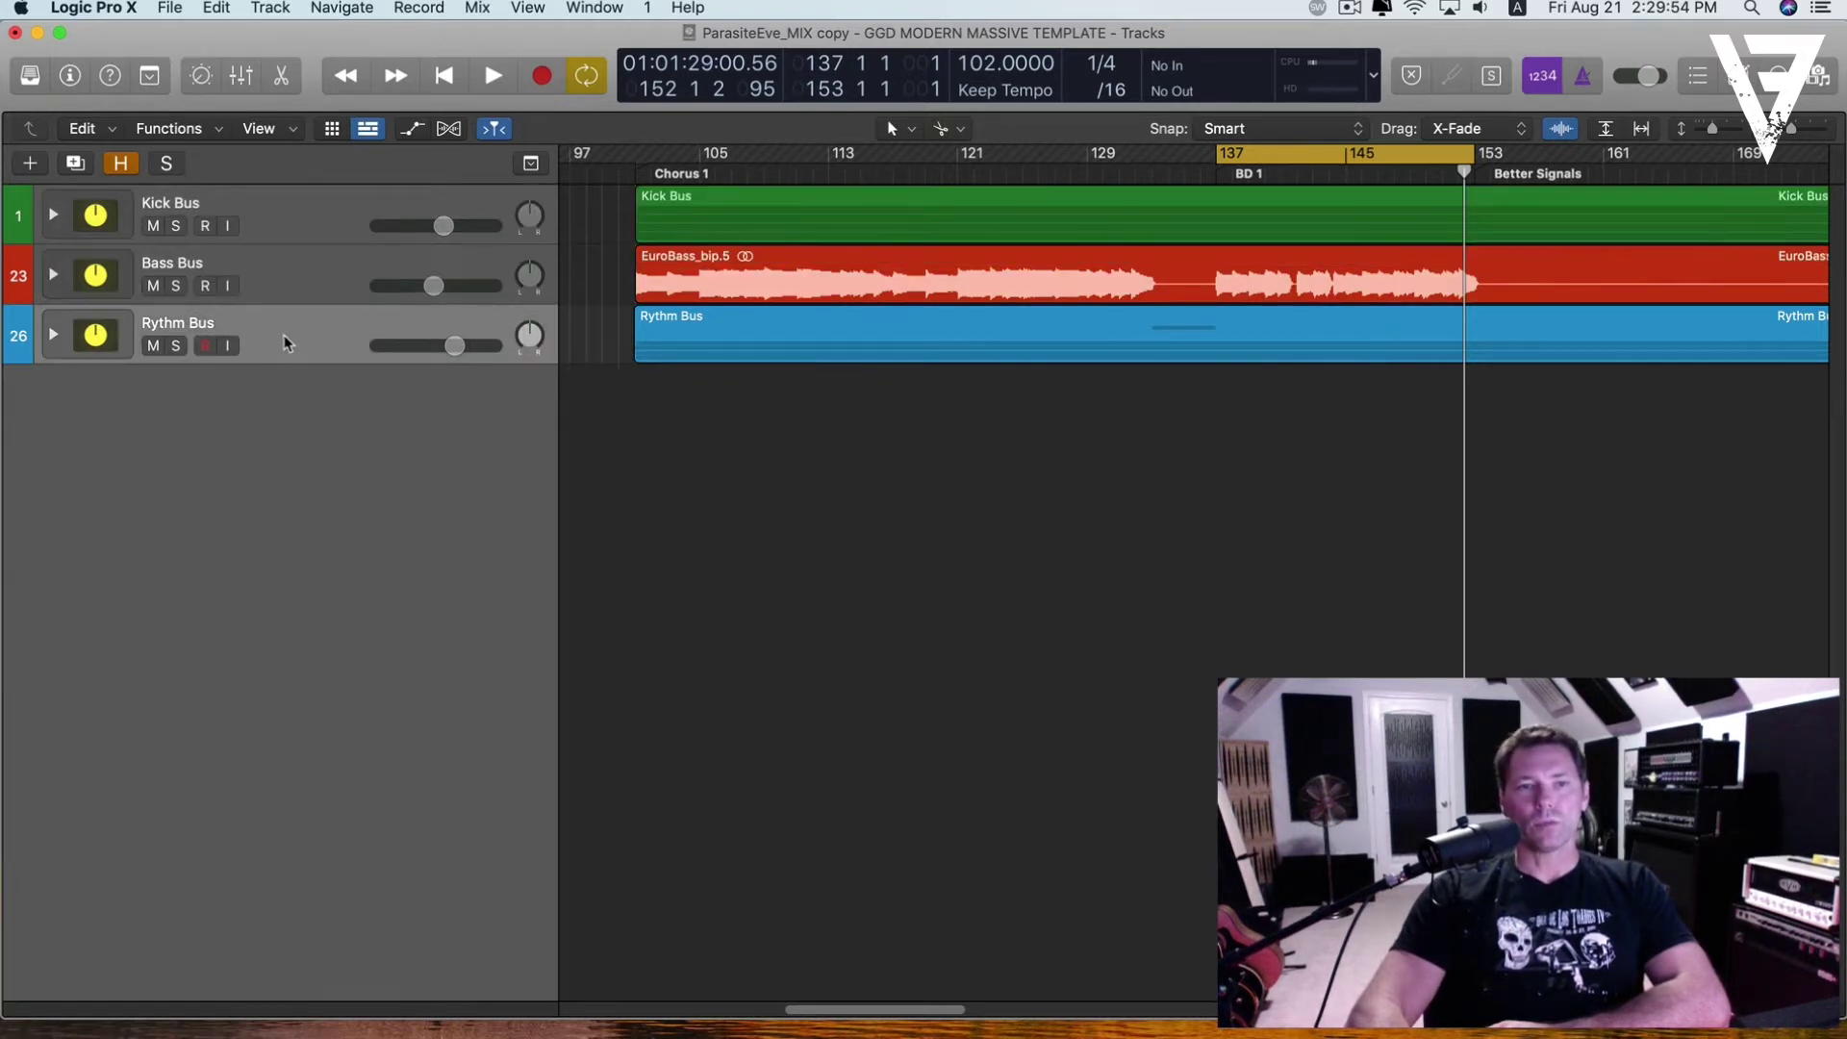
left_click(296, 277)
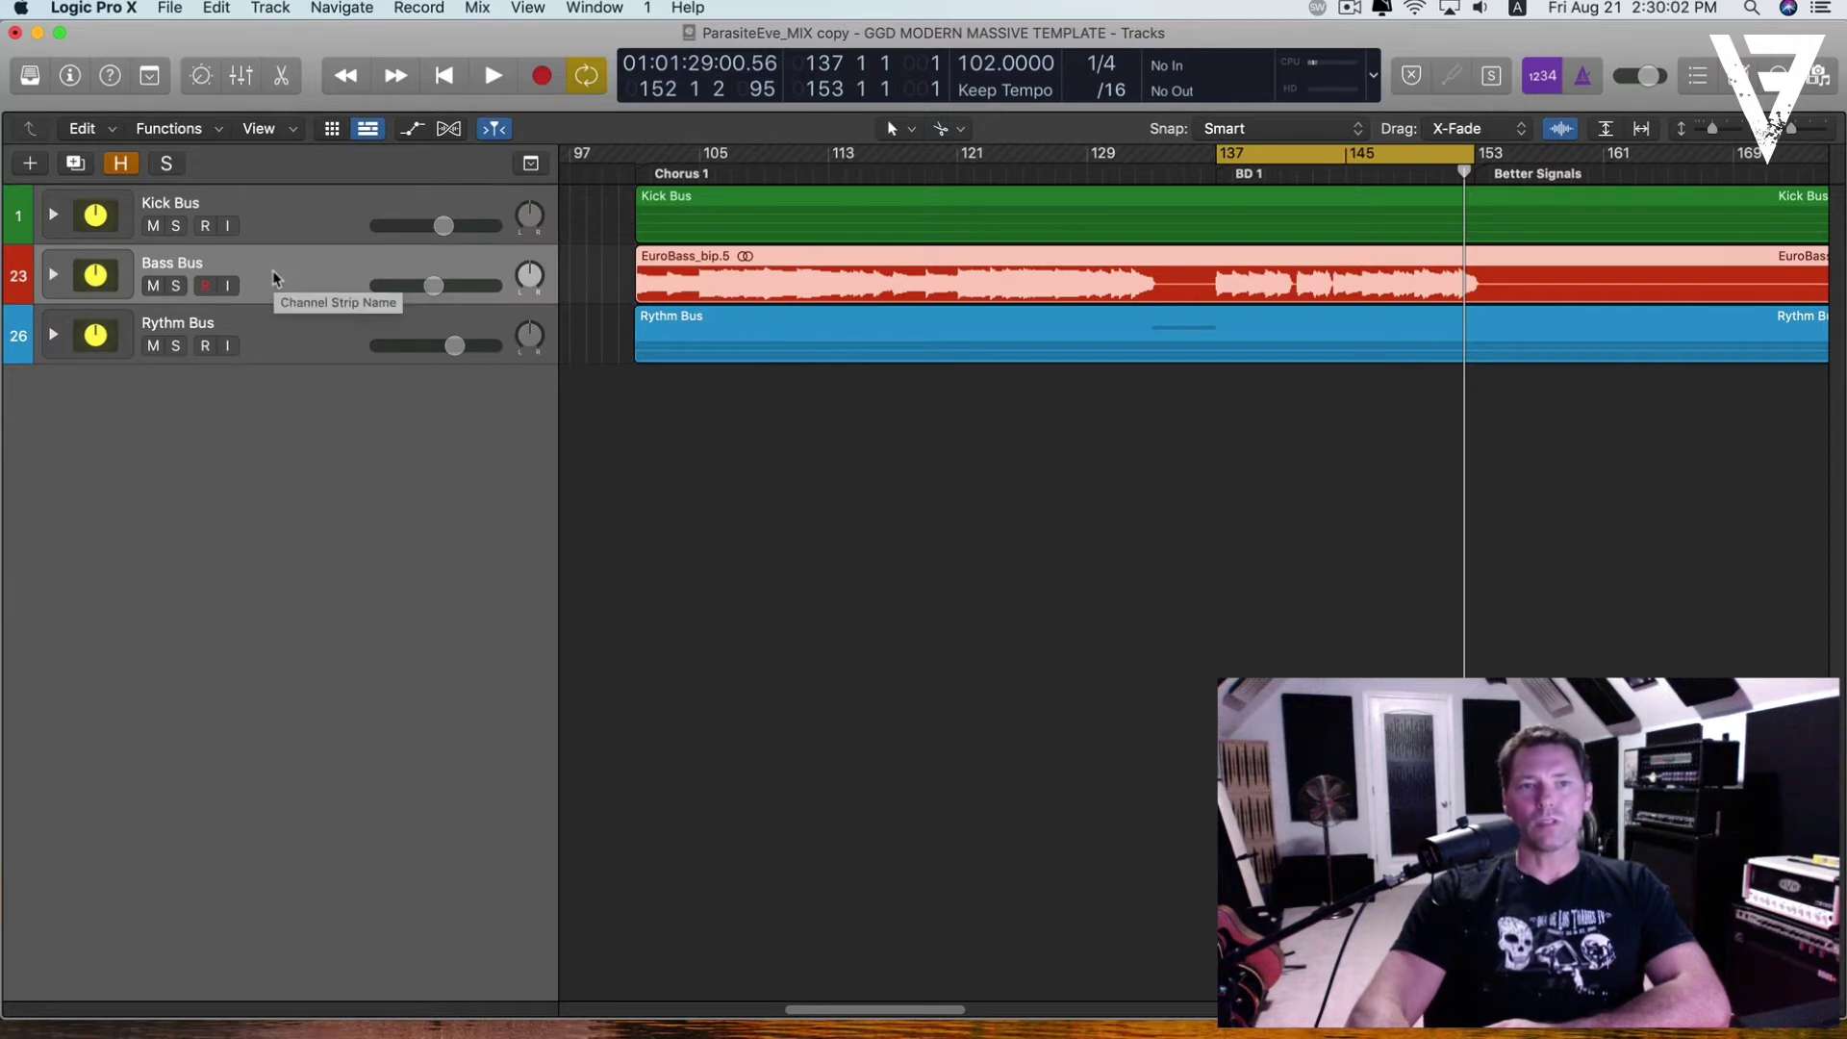
left_click(321, 347)
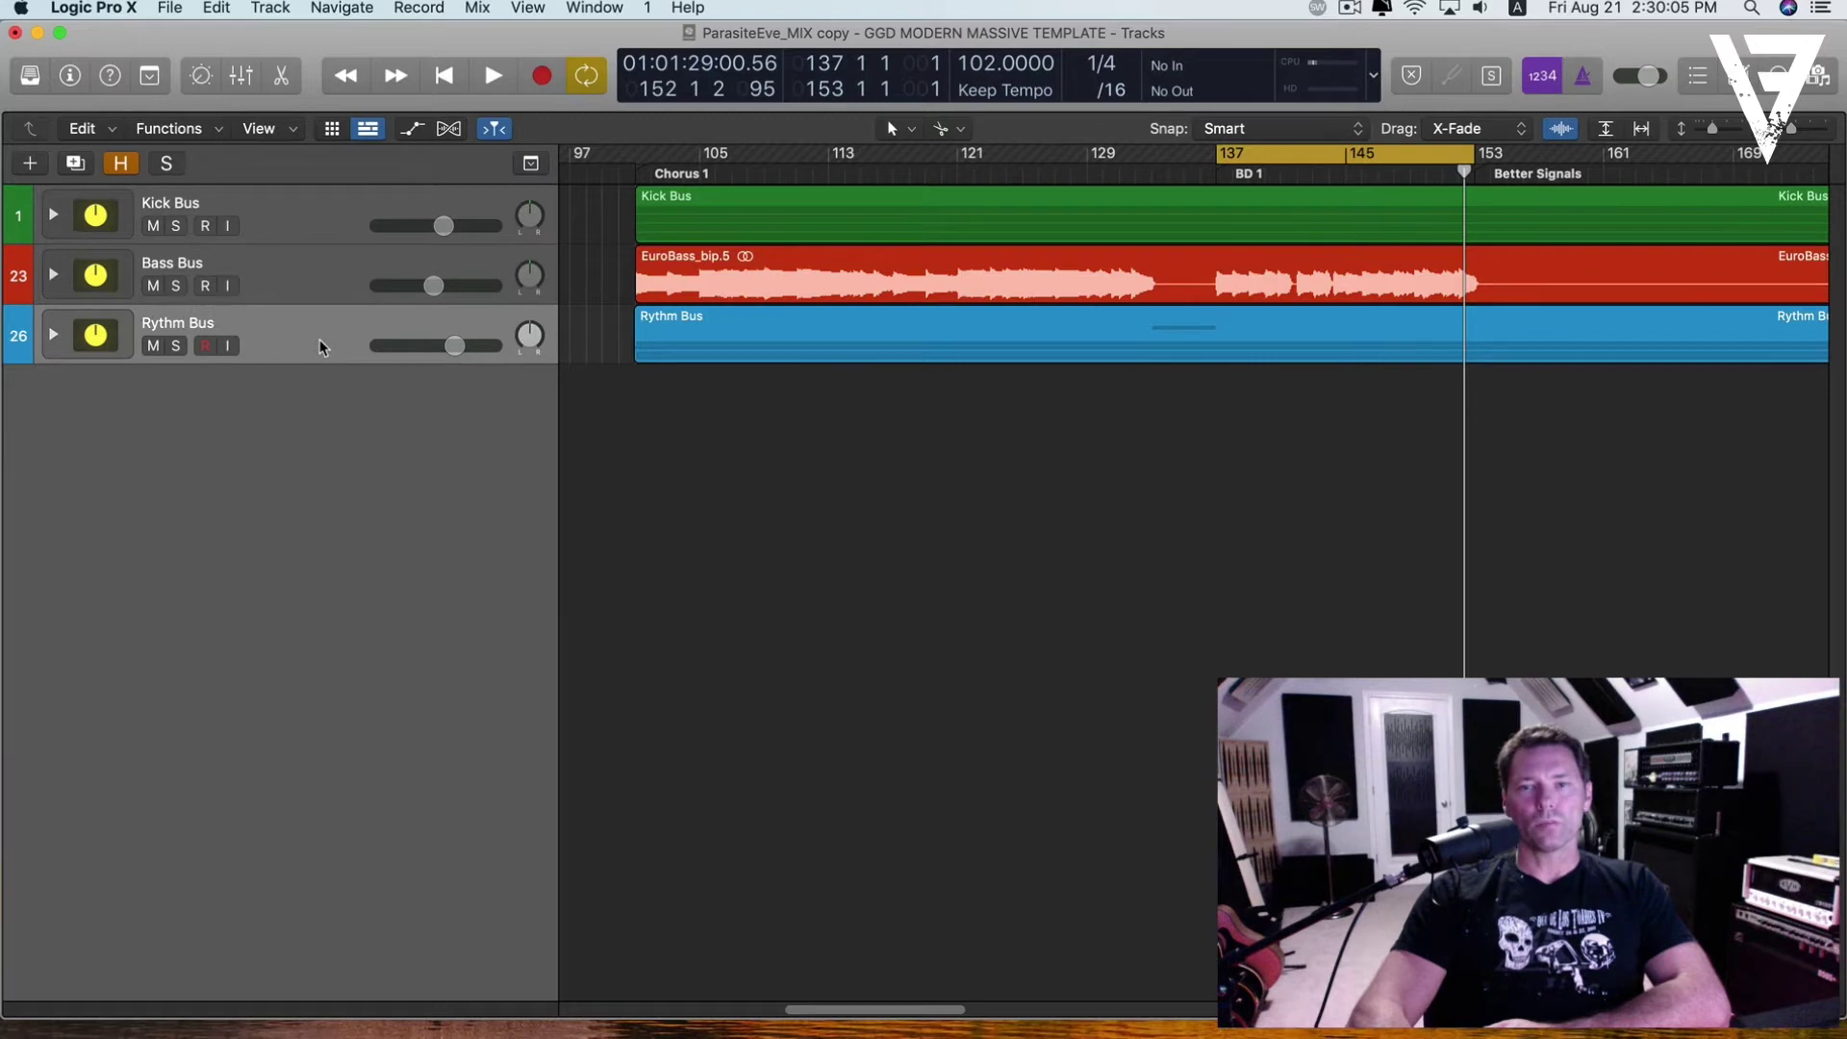
left_click(293, 271)
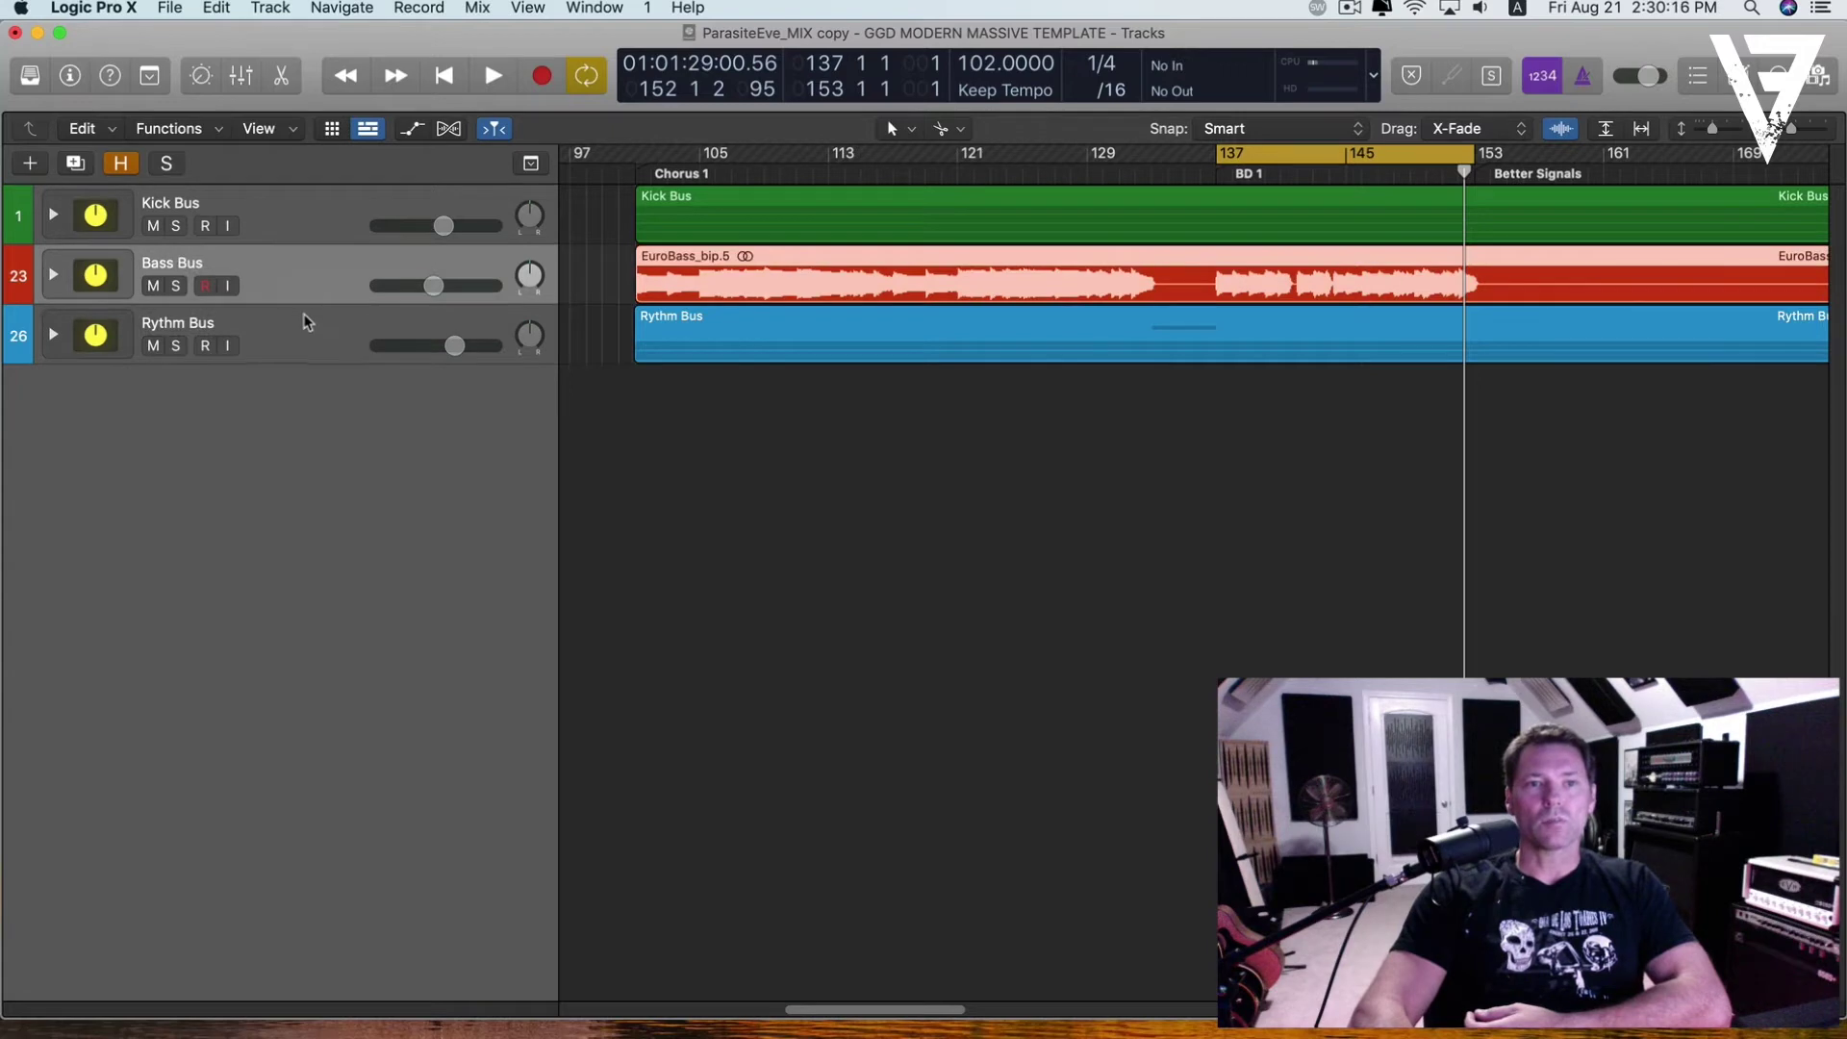
left_click(304, 321)
left_click(302, 275)
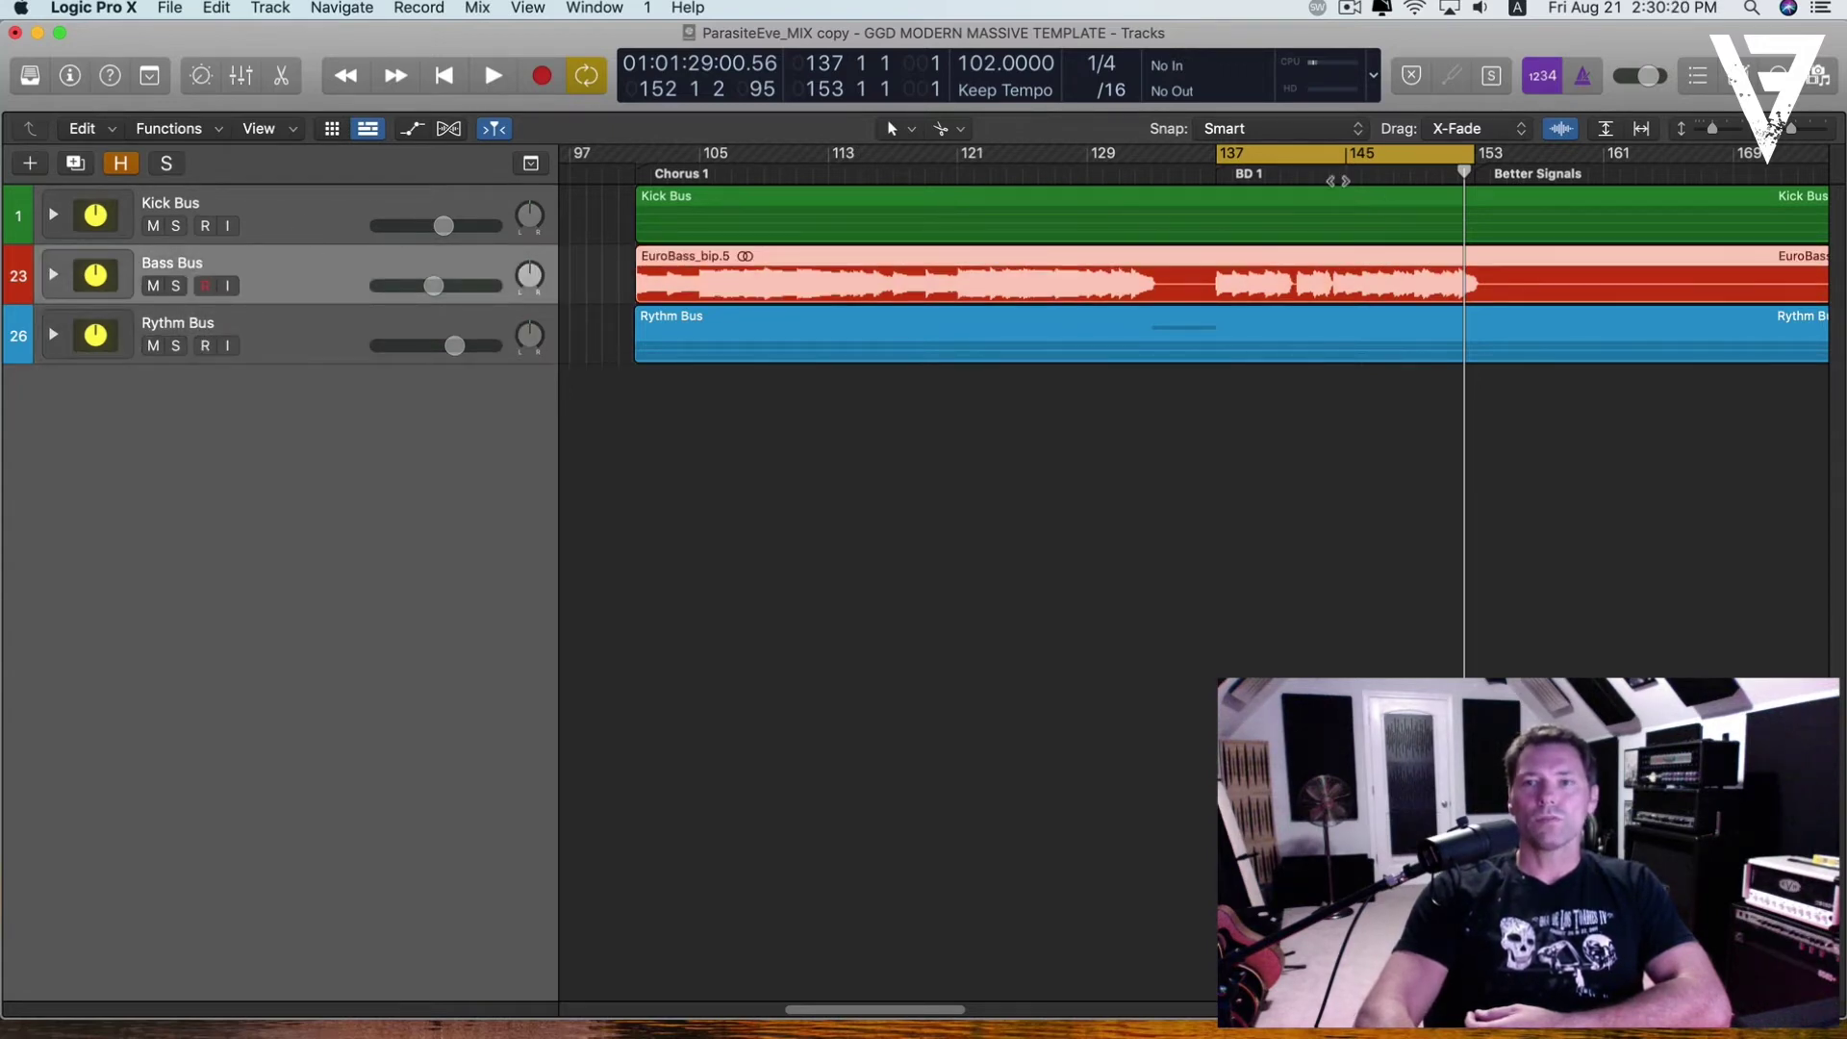
- Move the playhead to bar 137 at the BD 1 marker and listen to the full mix of that section
mouse_move(1262, 174)
left_click_drag(1262, 174, 1216, 176)
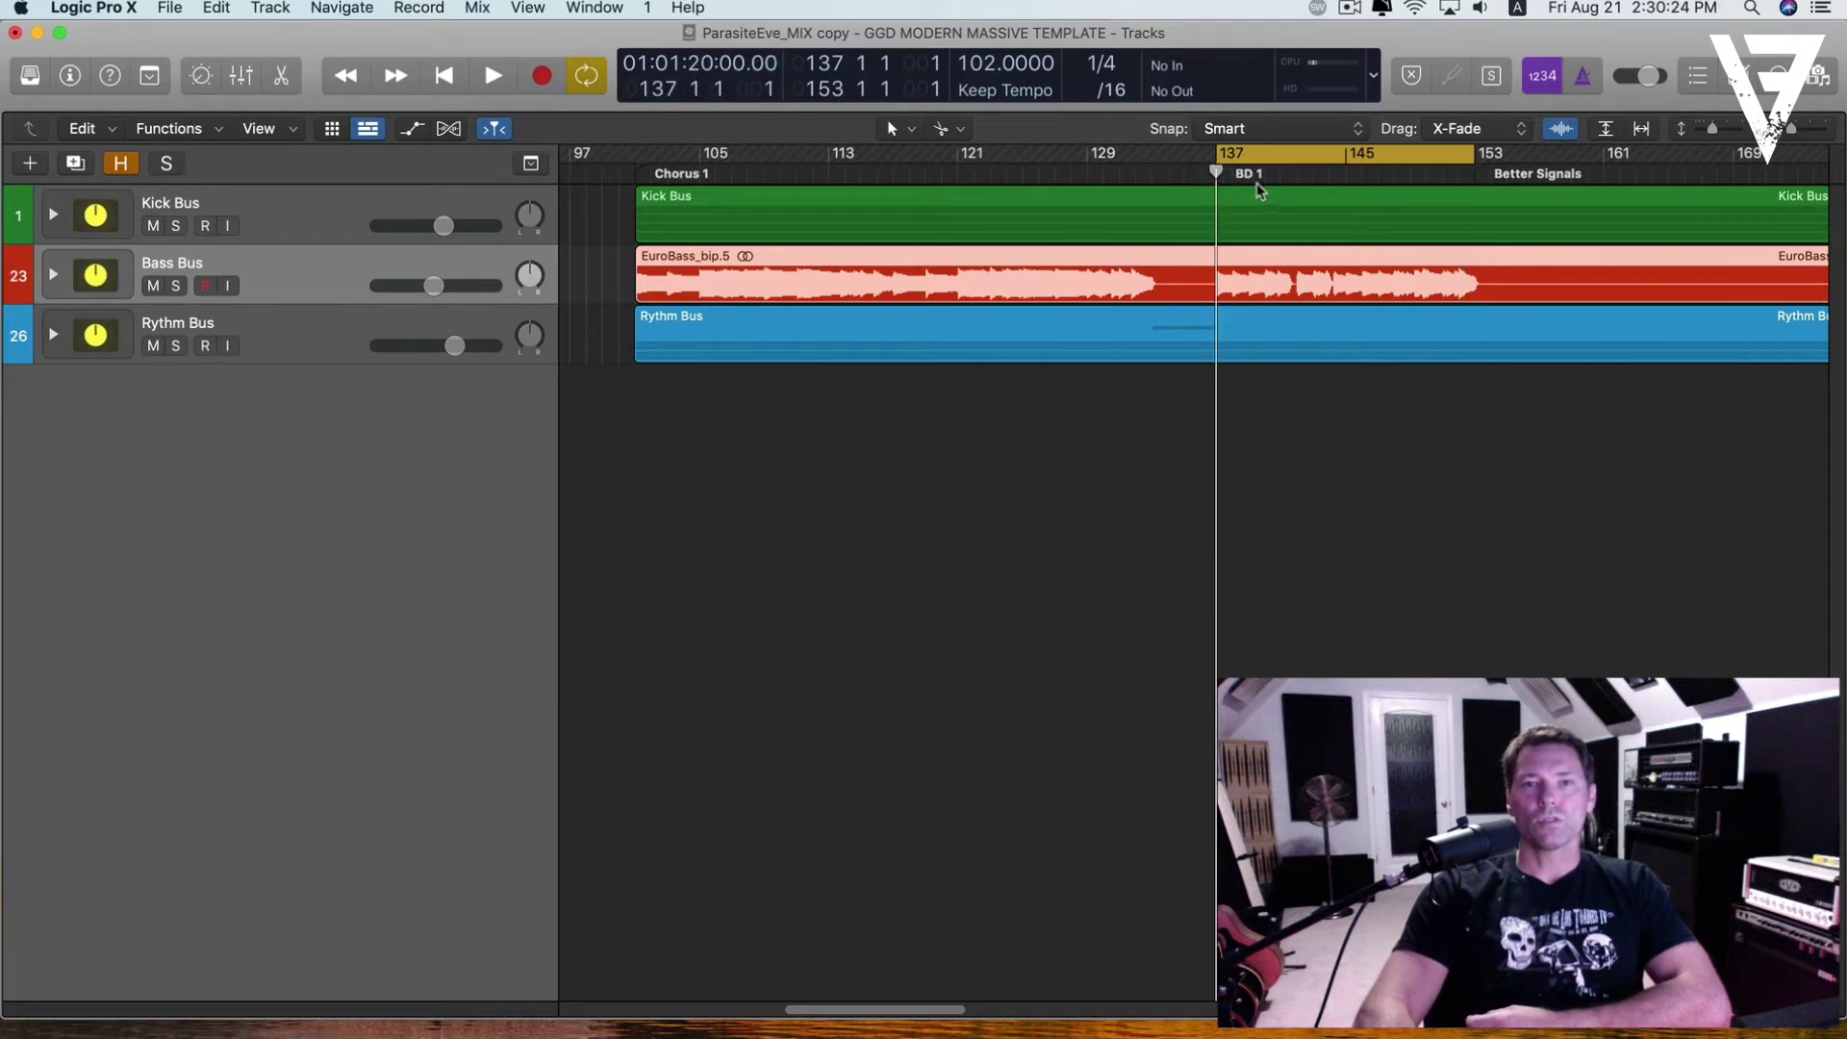
mouse_move(1260, 174)
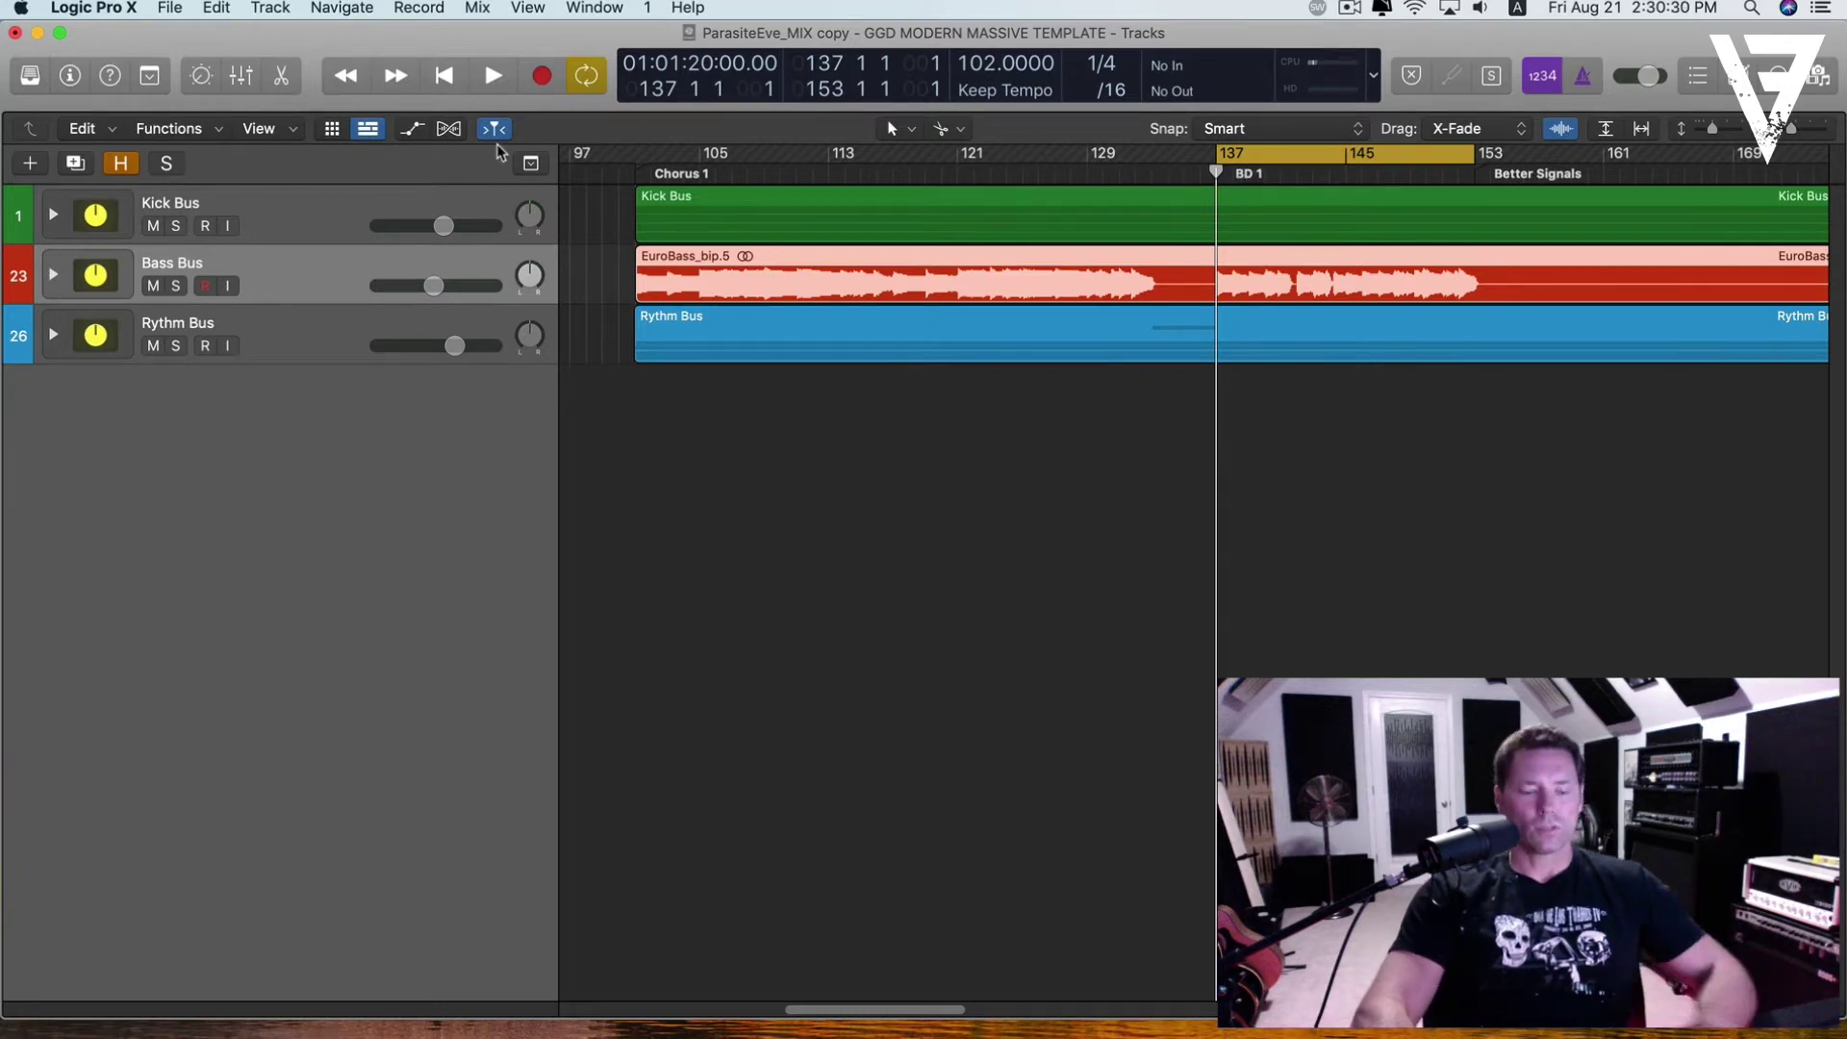
key("space")
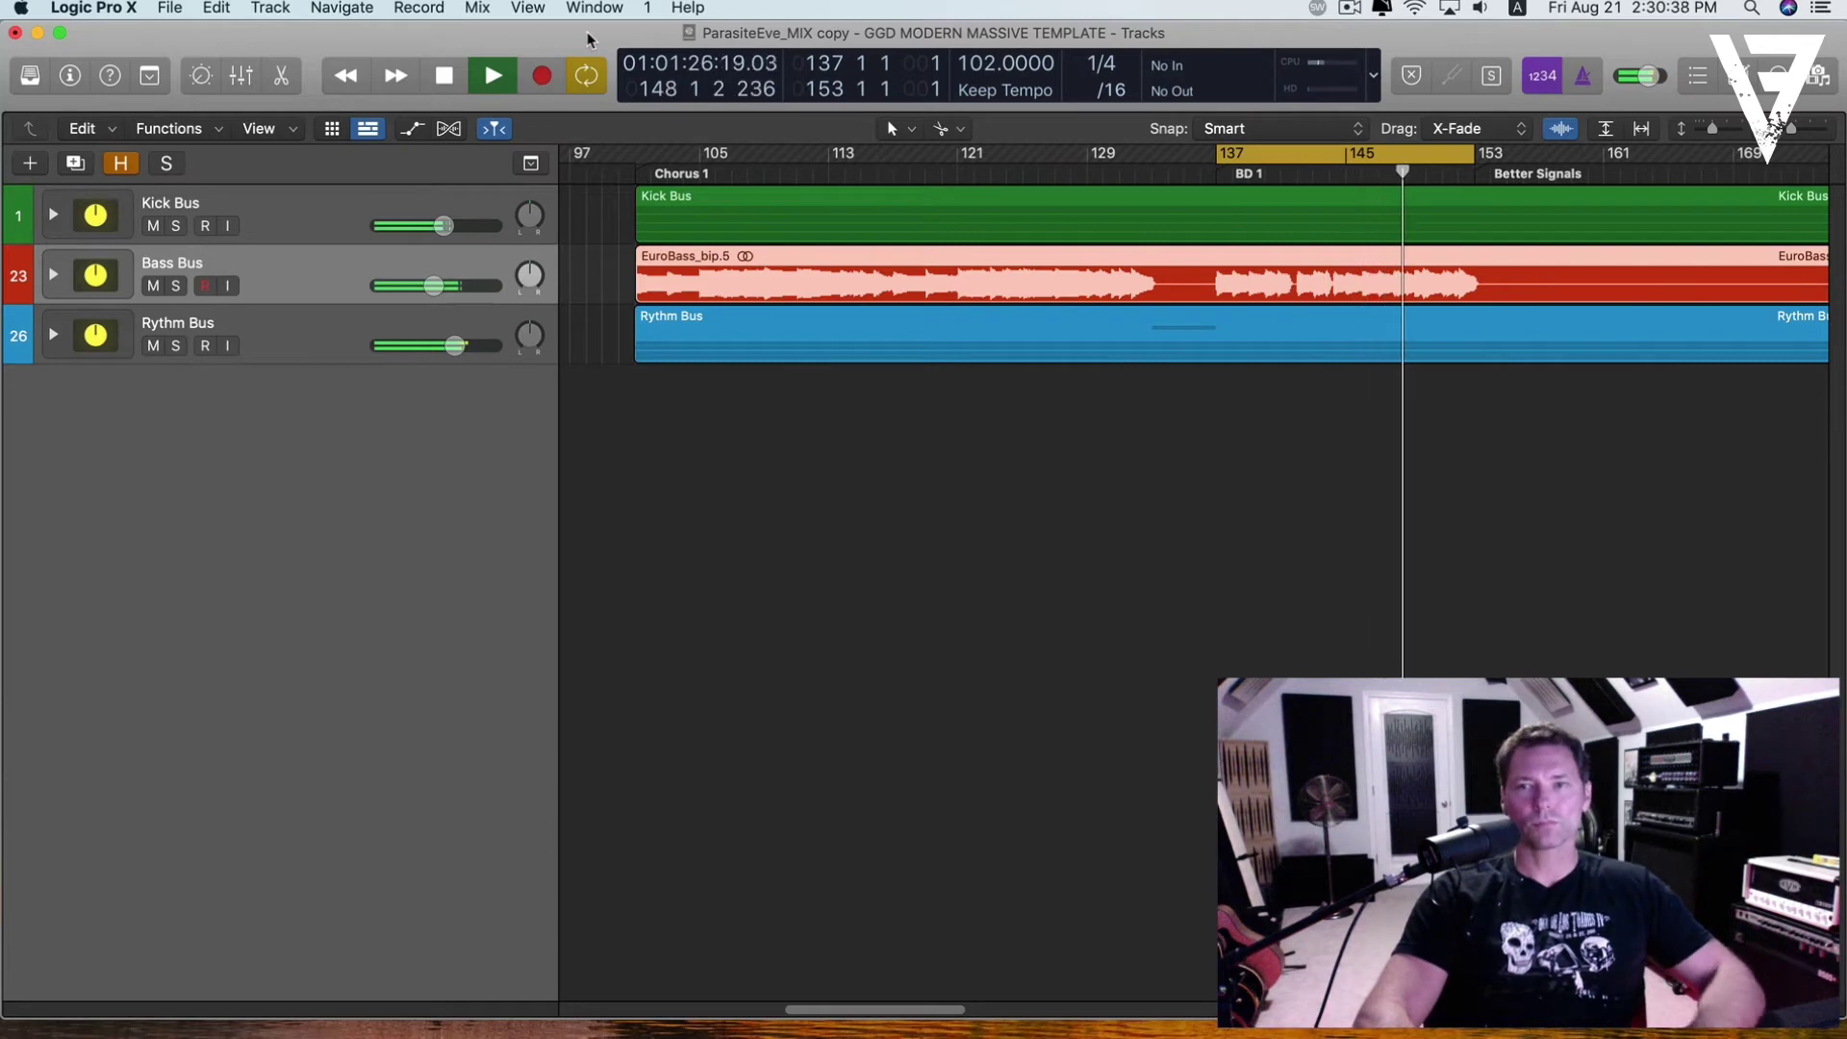
key("space")
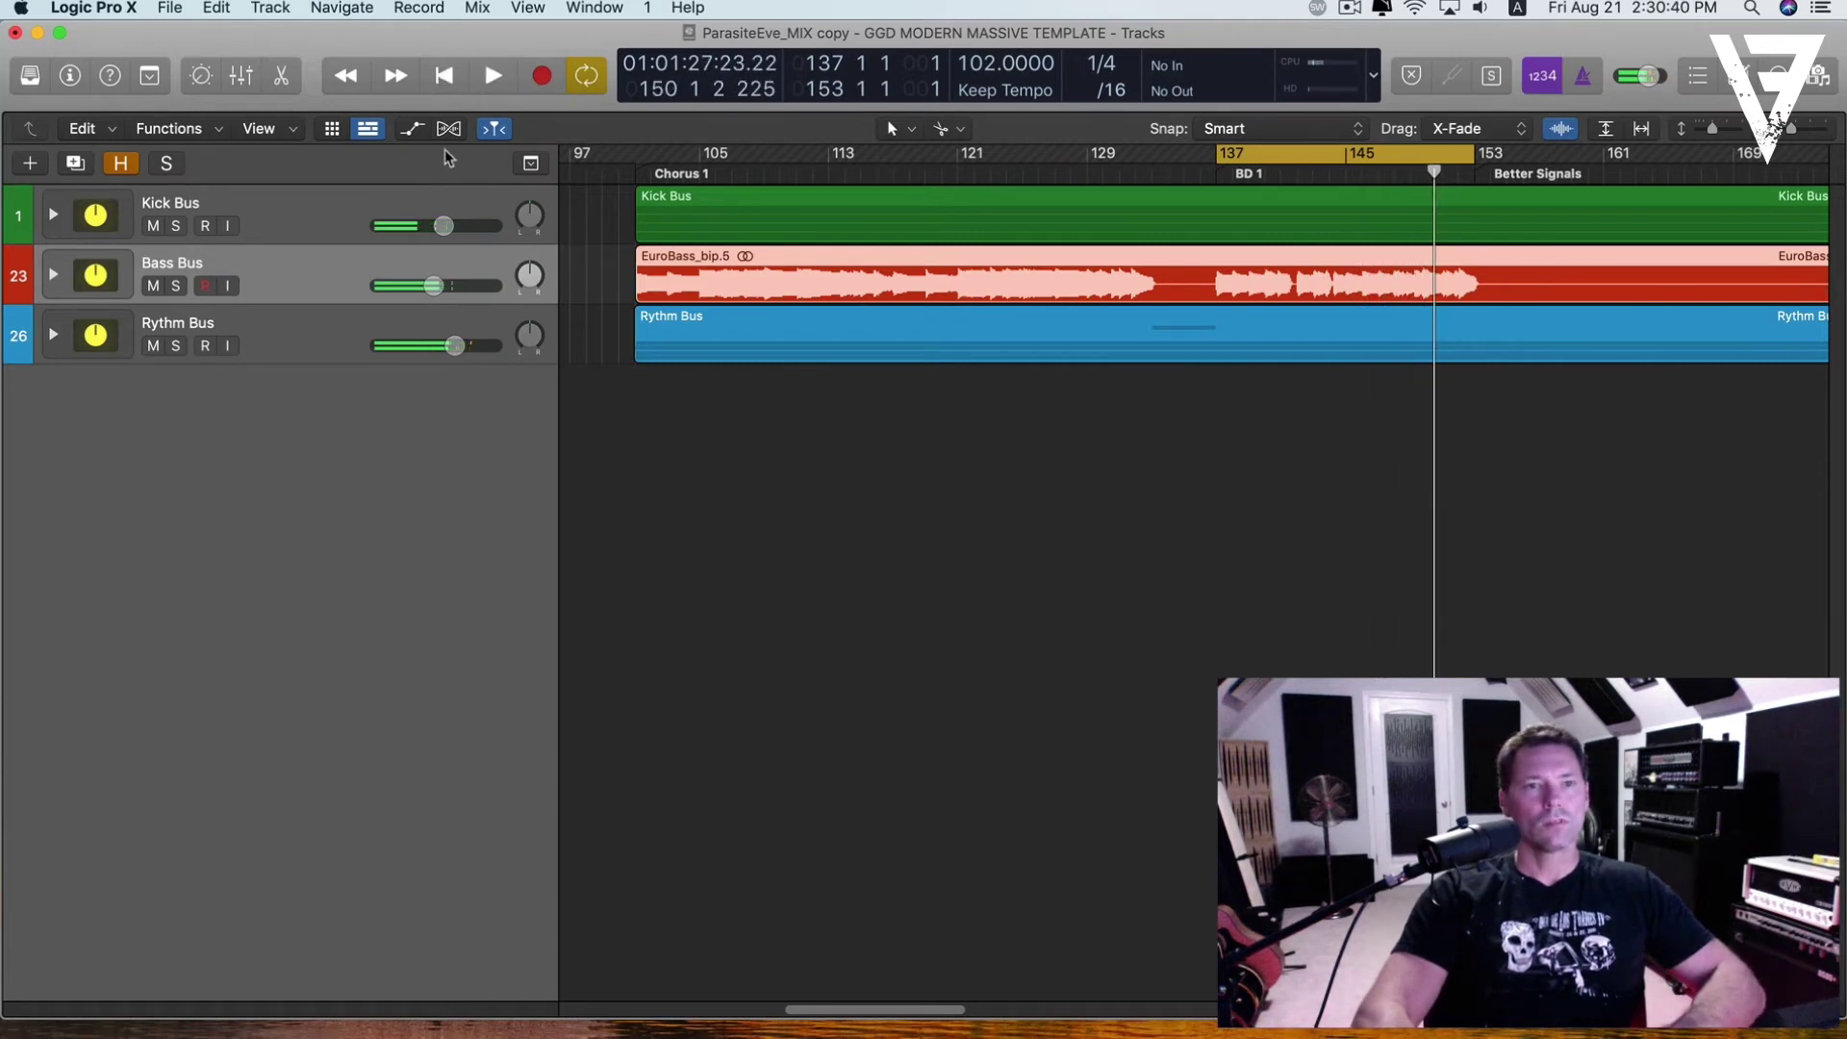
- Expand the Bass Bus stack and examine its EuroBass and EuroBass Bridge tracks
left_click(51, 274)
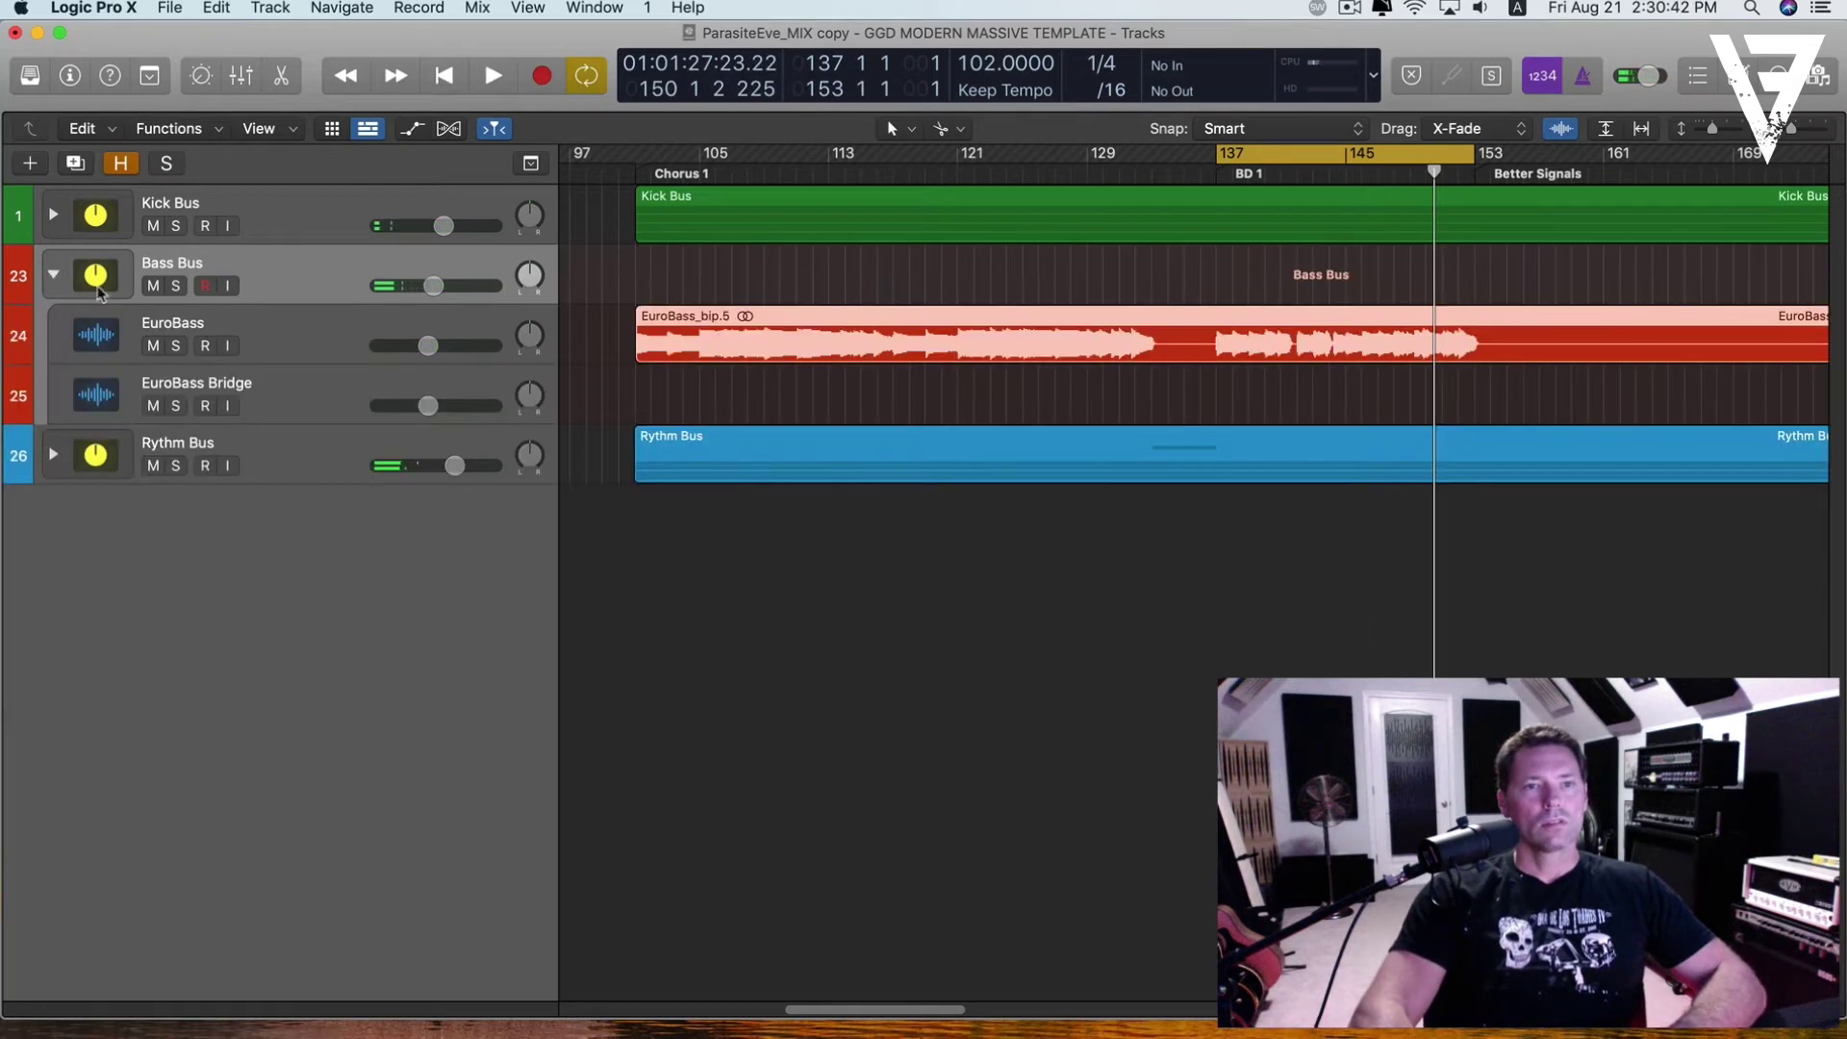
left_click(291, 321)
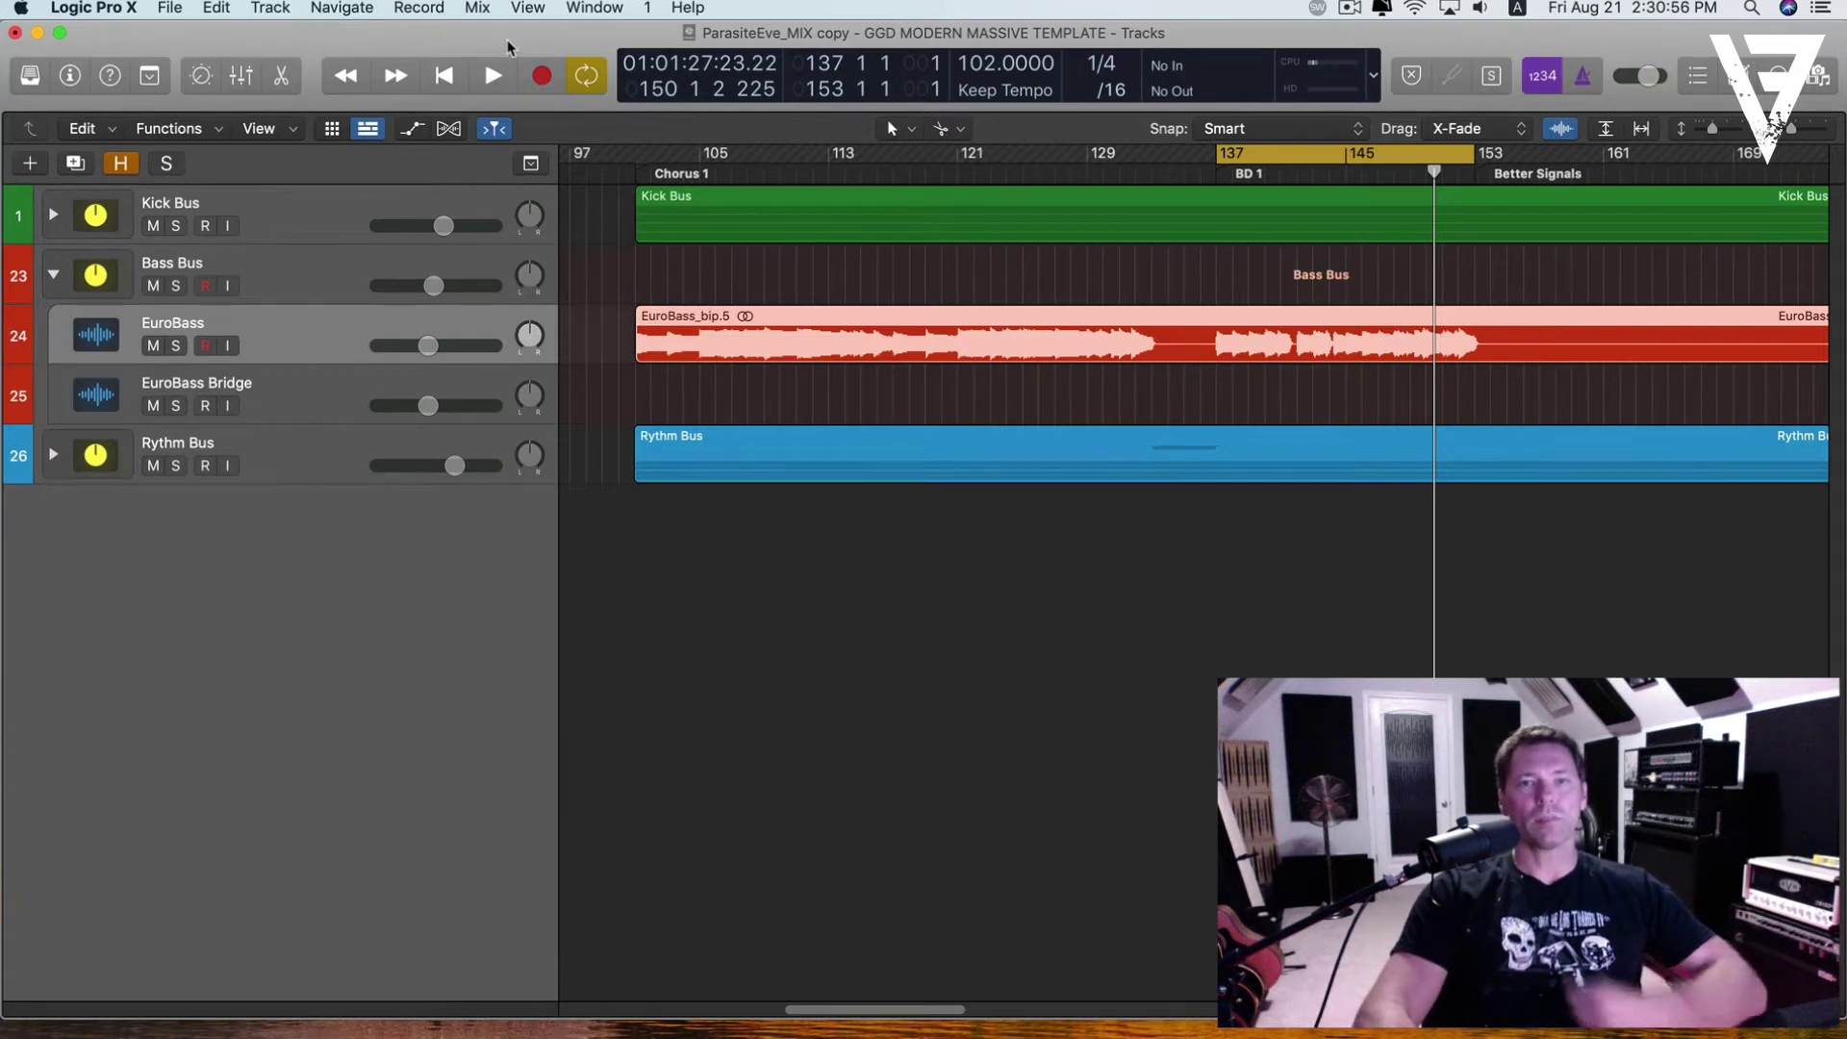
left_click(305, 404)
left_click(301, 348)
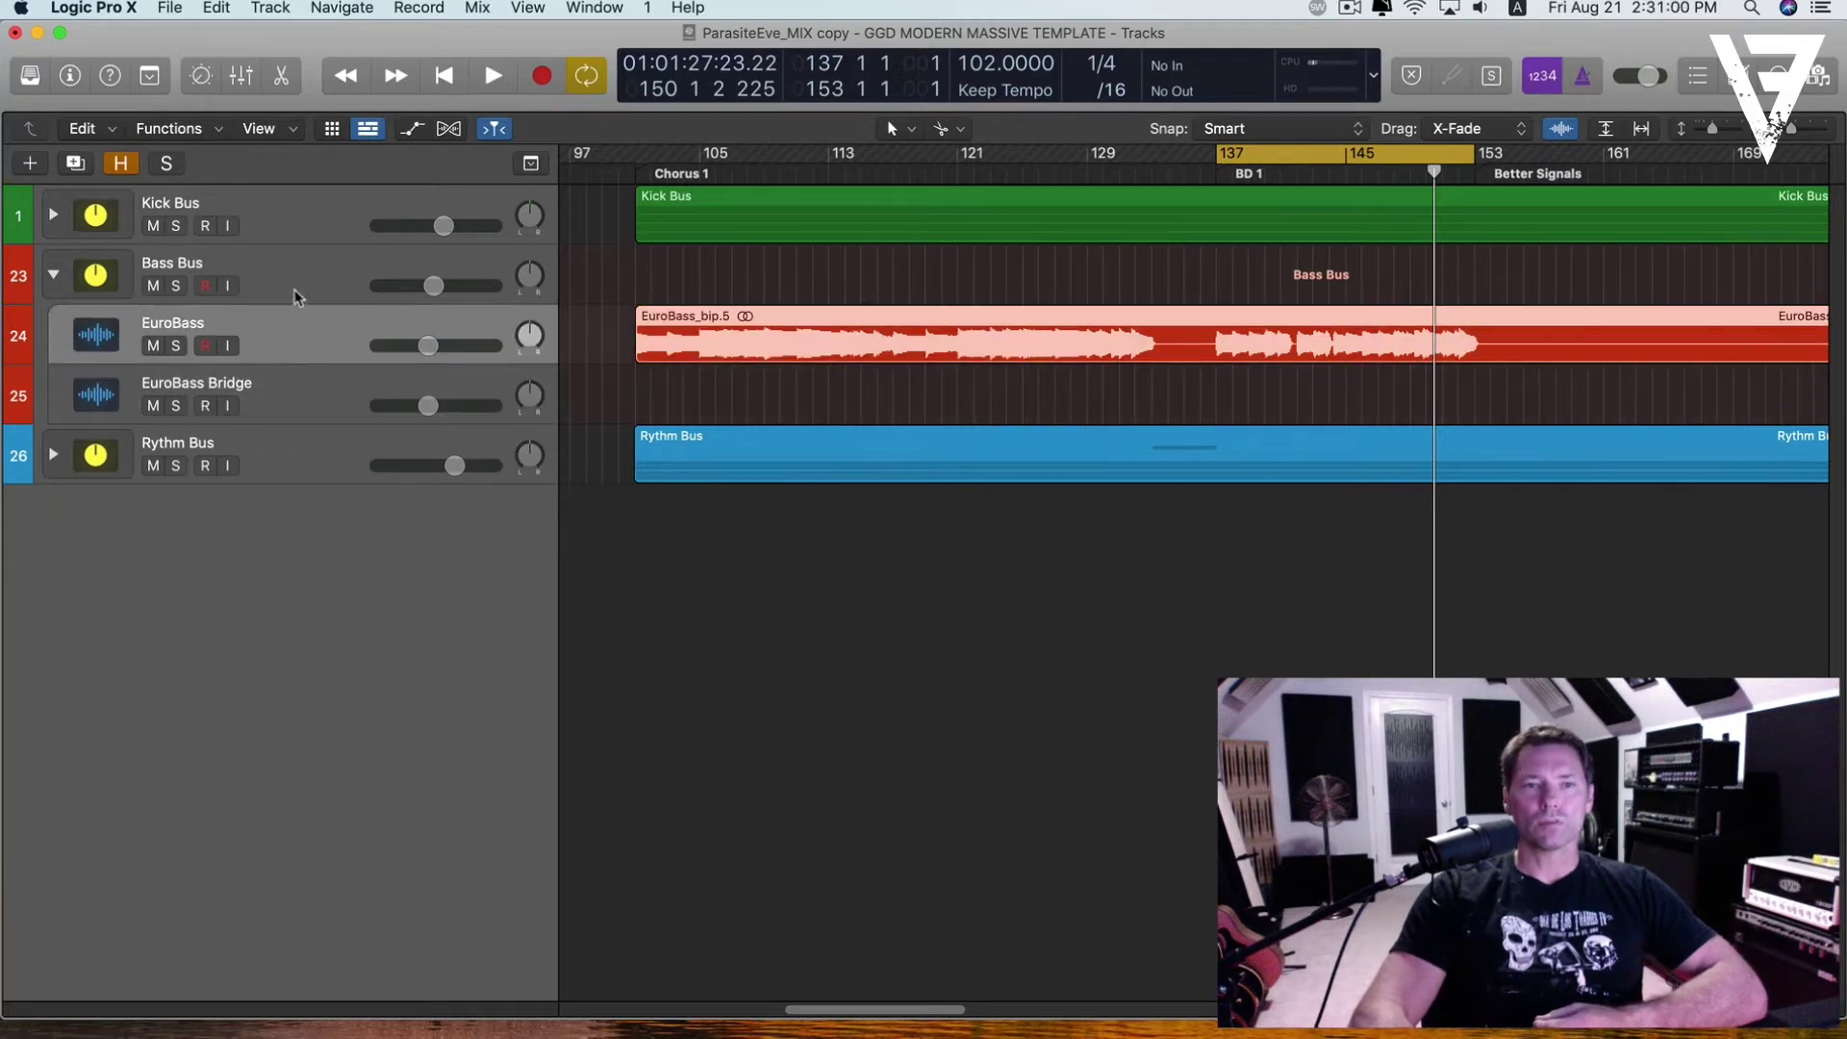
left_click(292, 377)
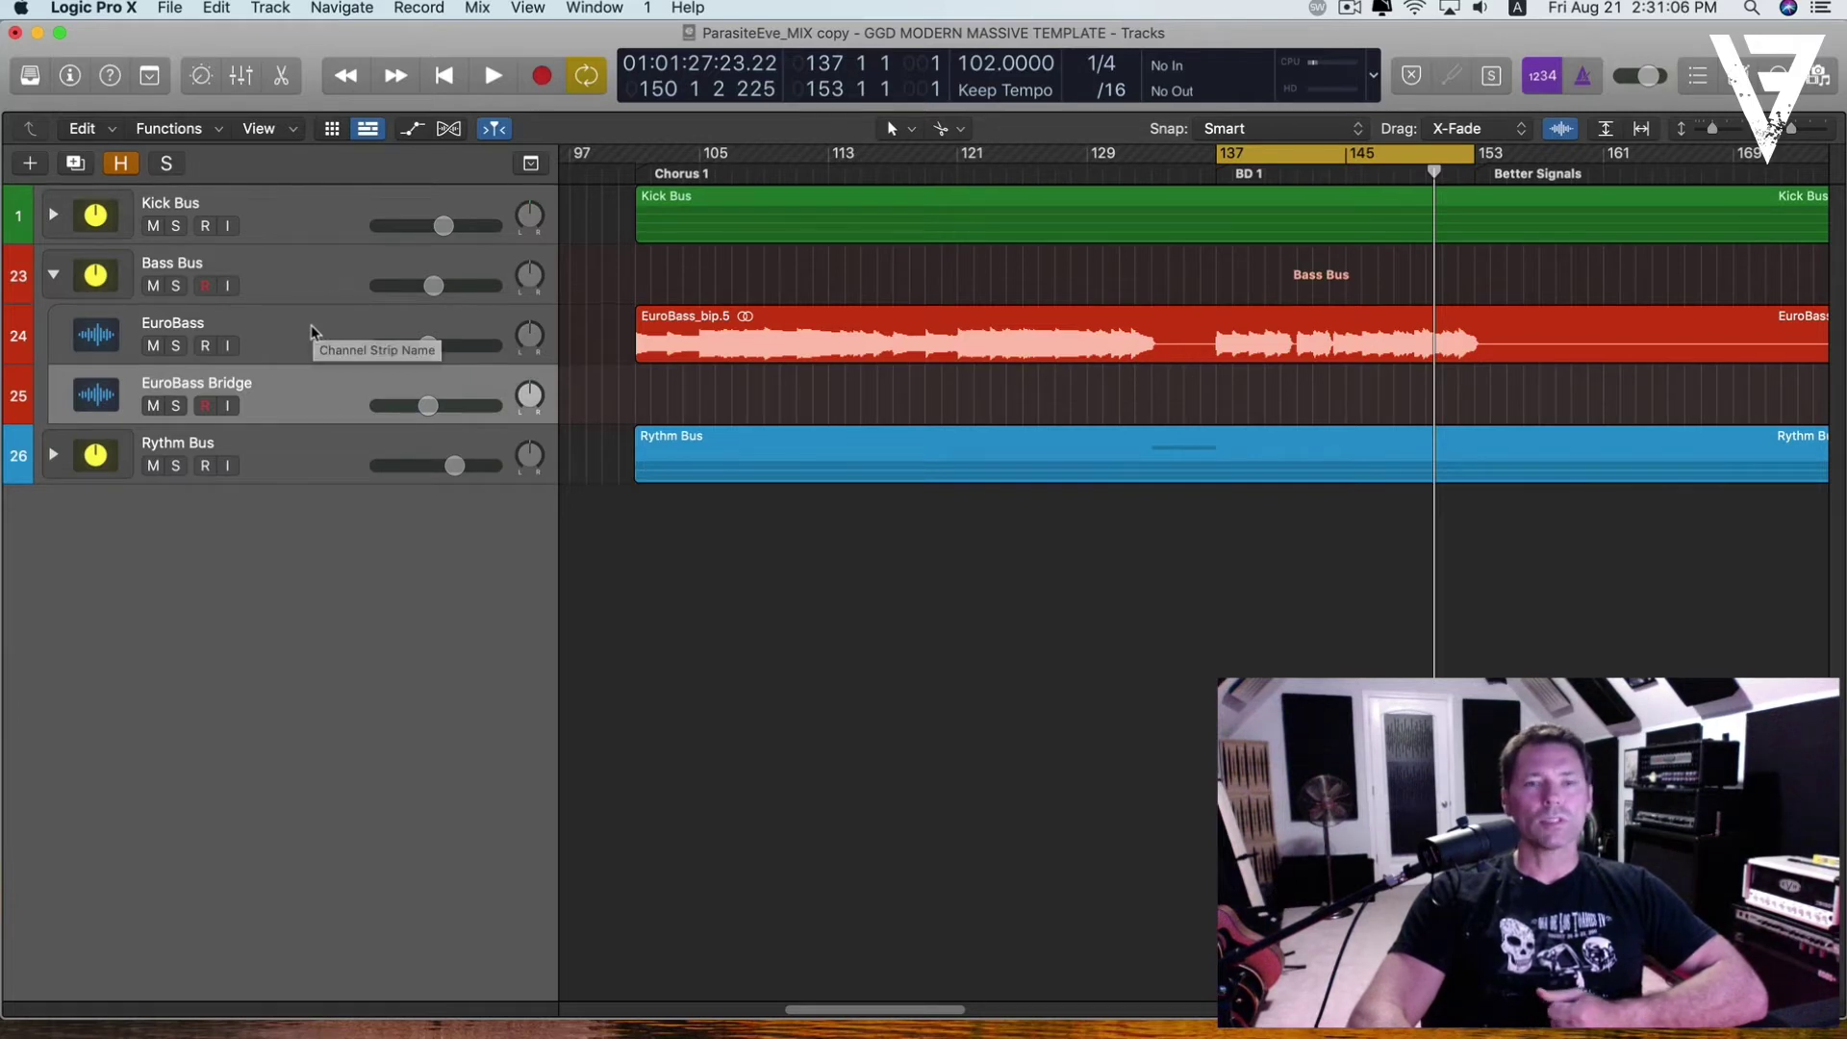
left_click(308, 325)
left_click(307, 390)
left_click(291, 329)
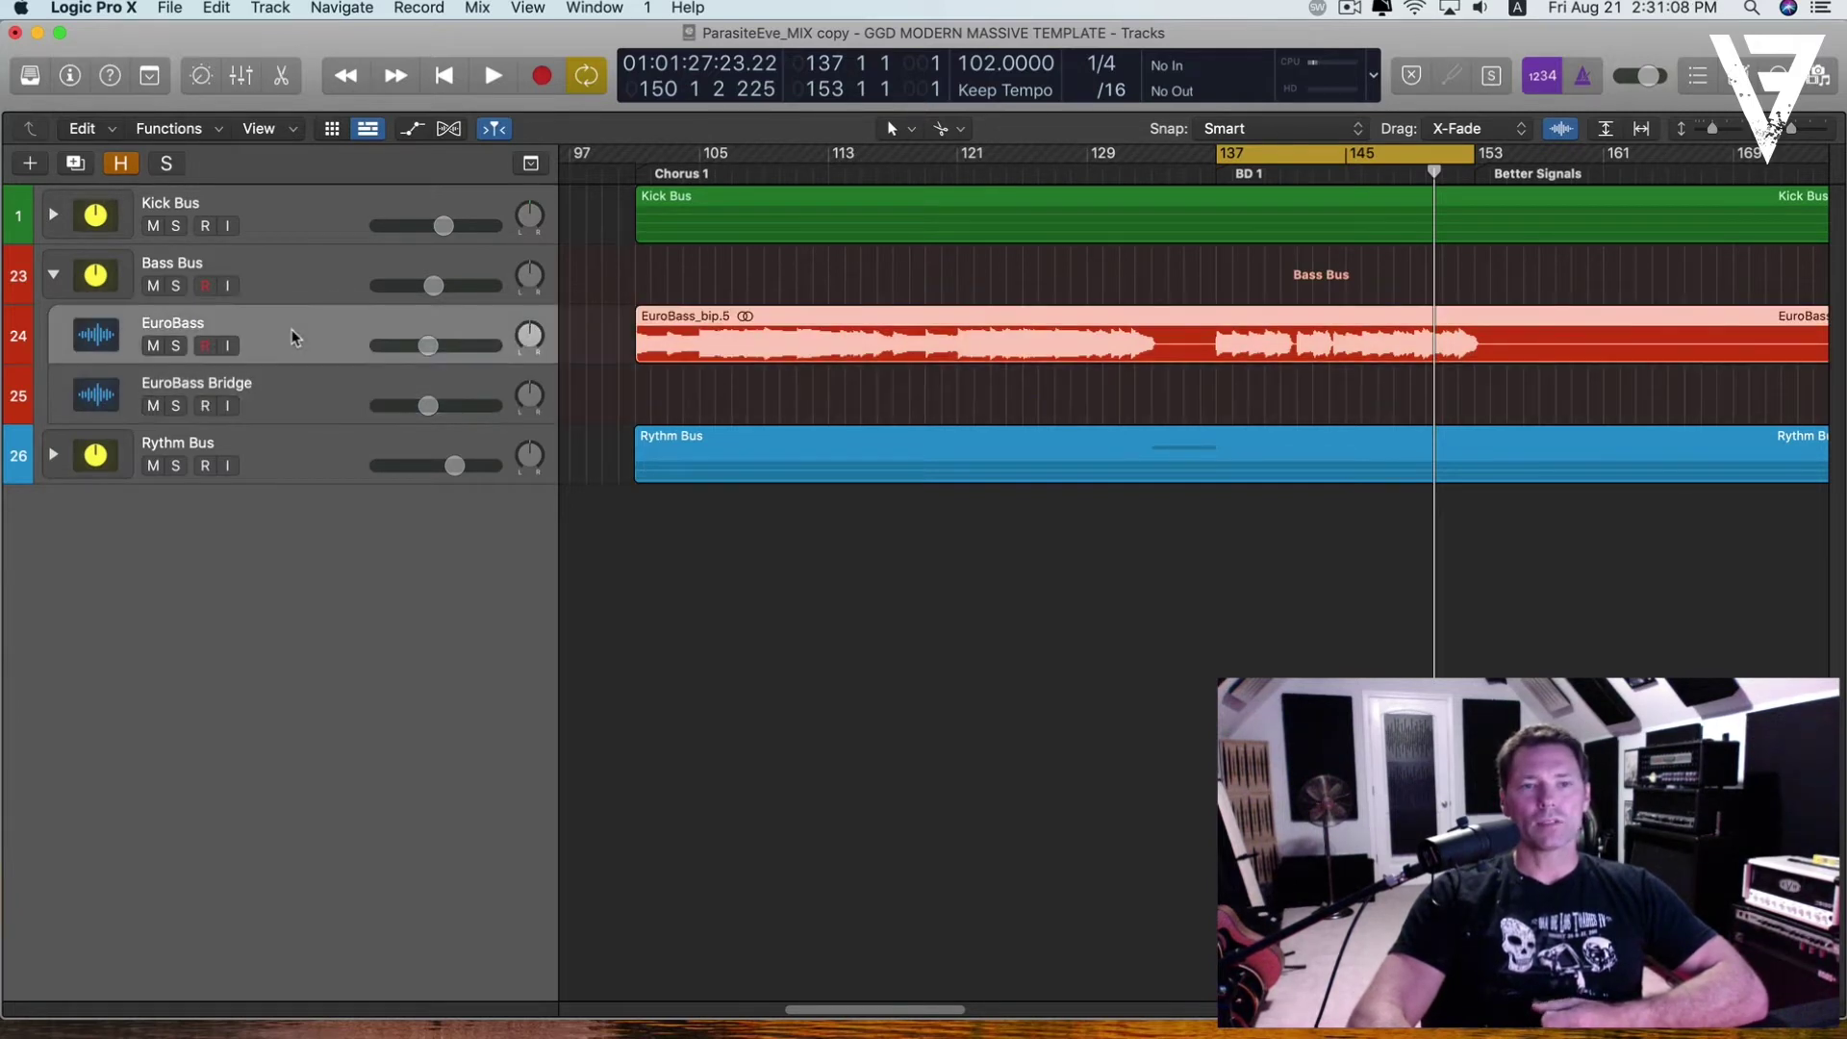
left_click(295, 383)
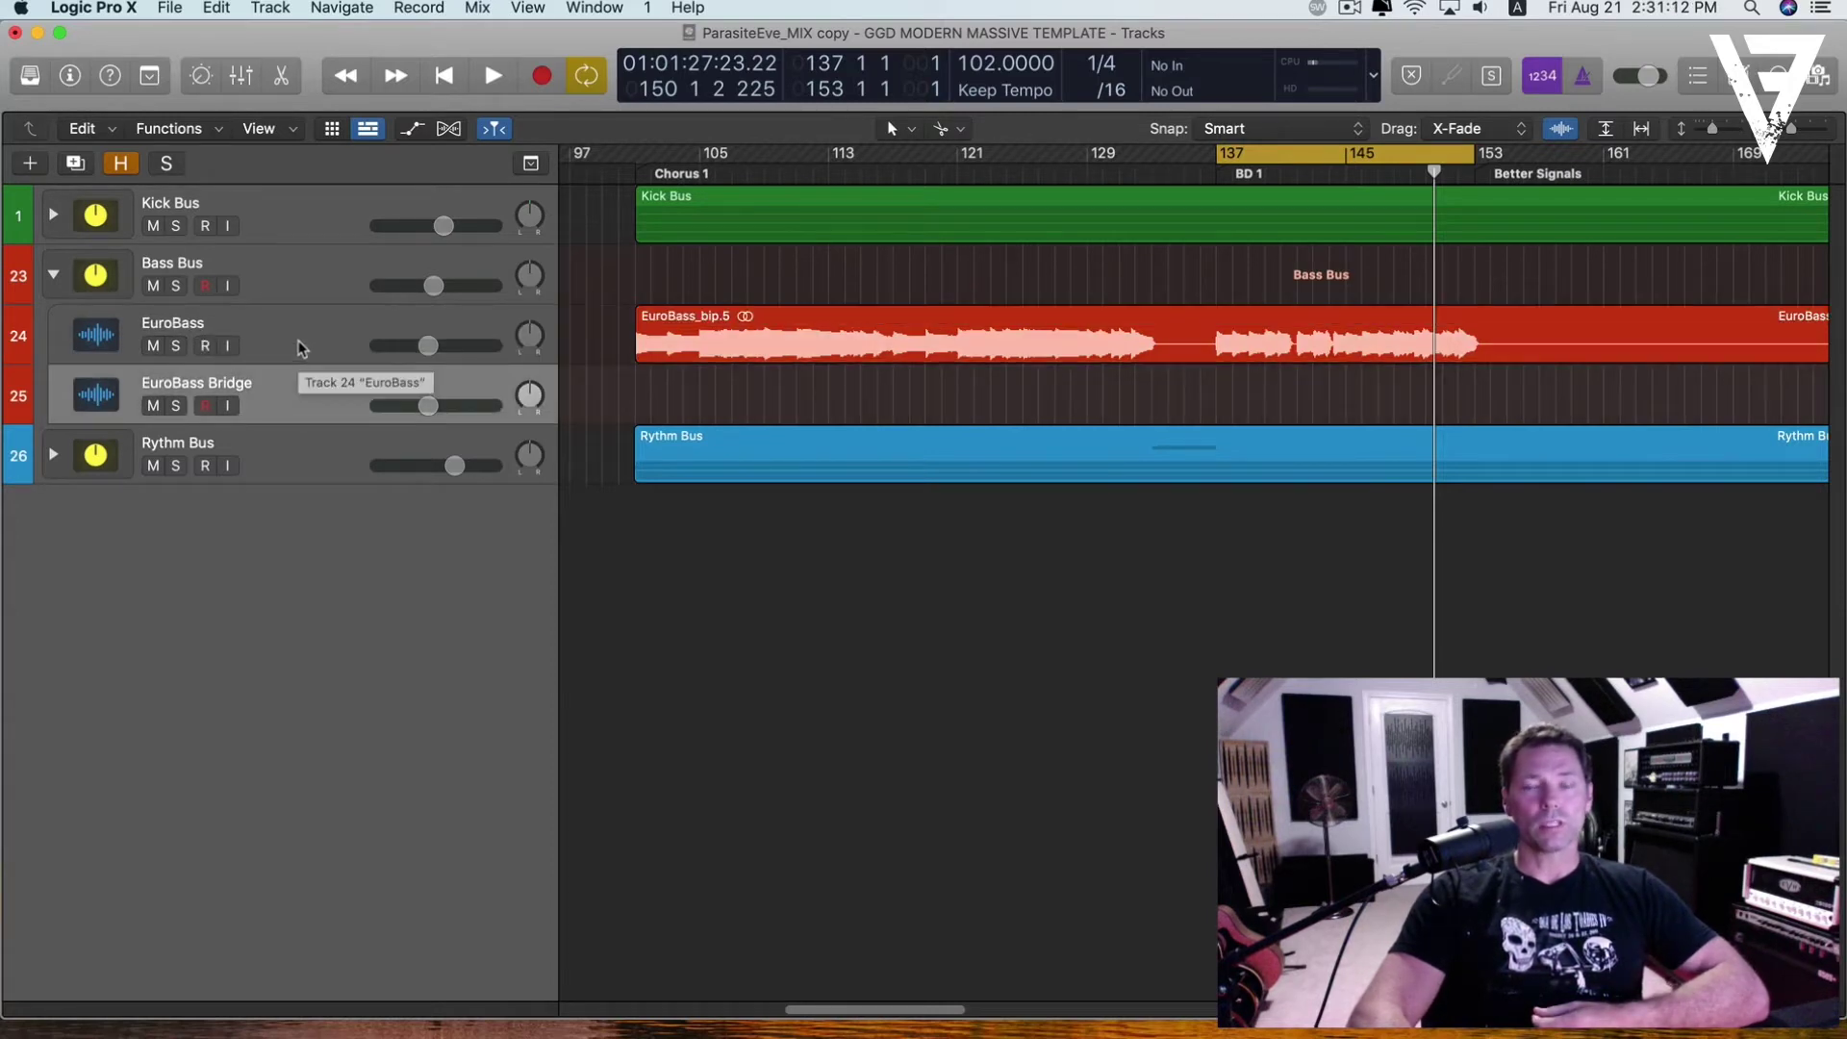
left_click(310, 344)
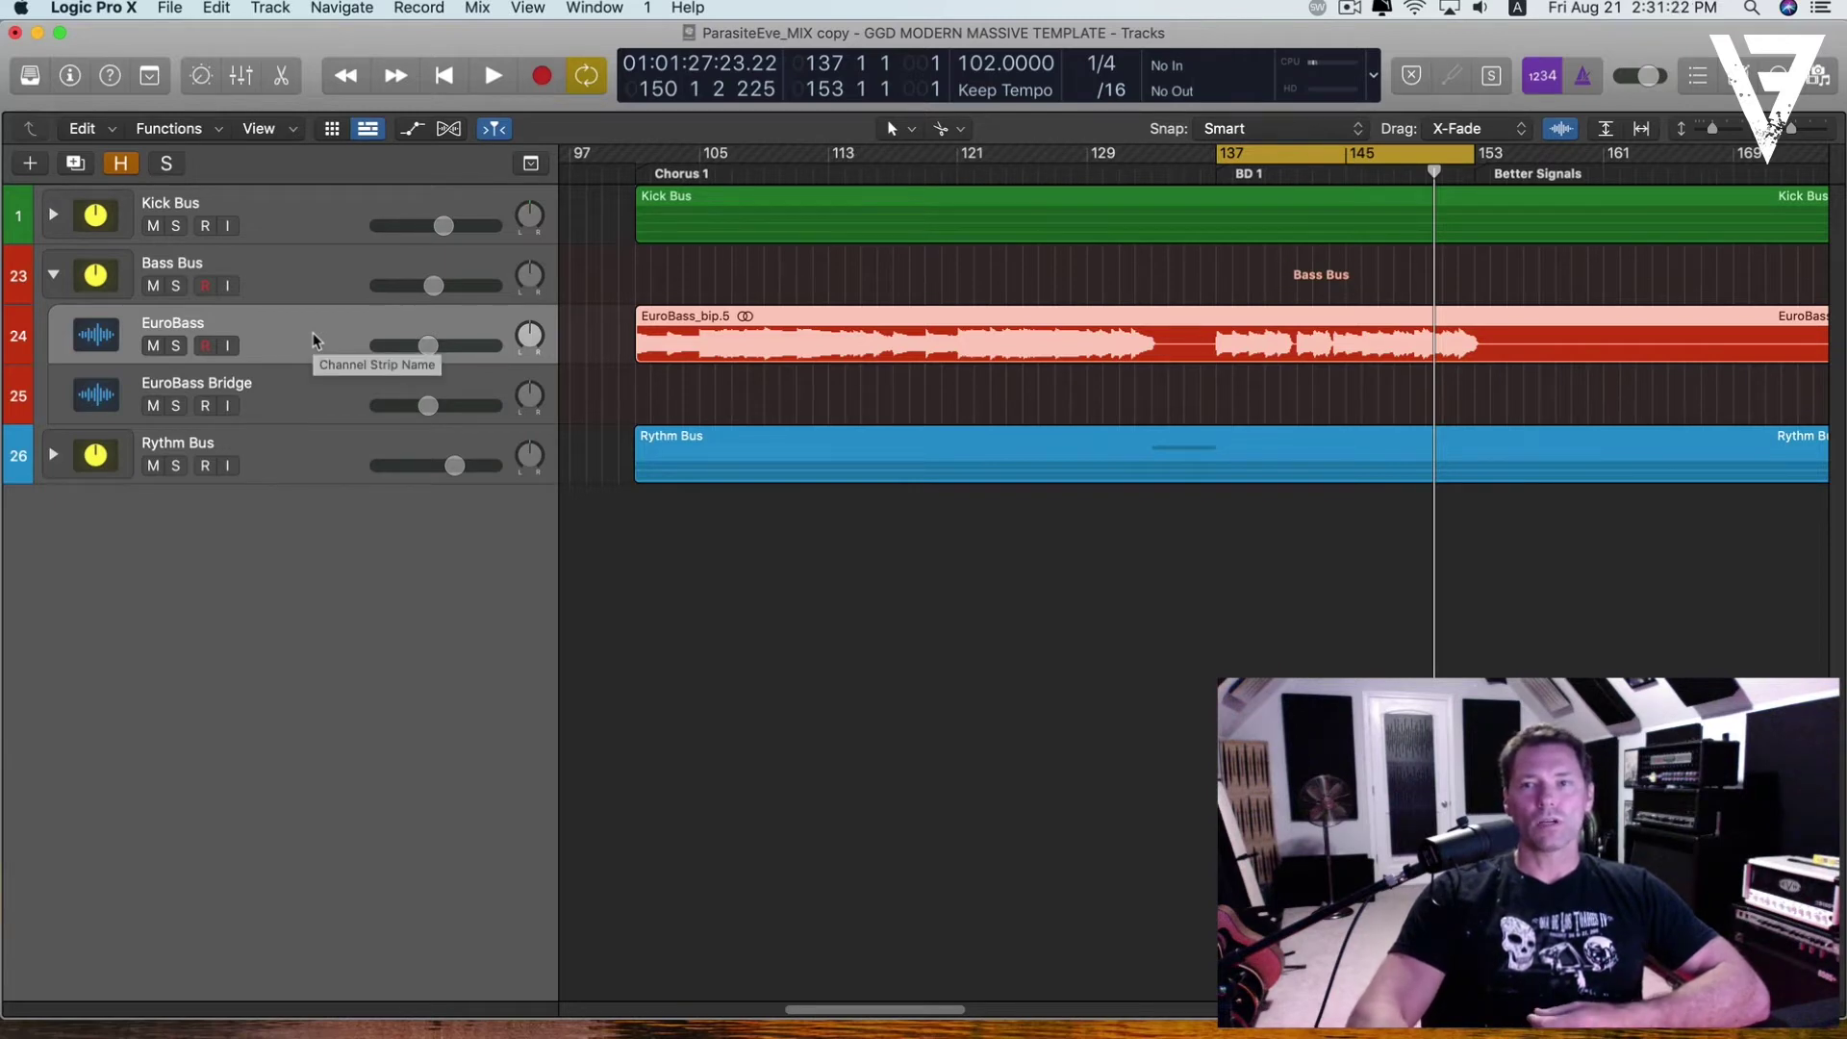
key("Down")
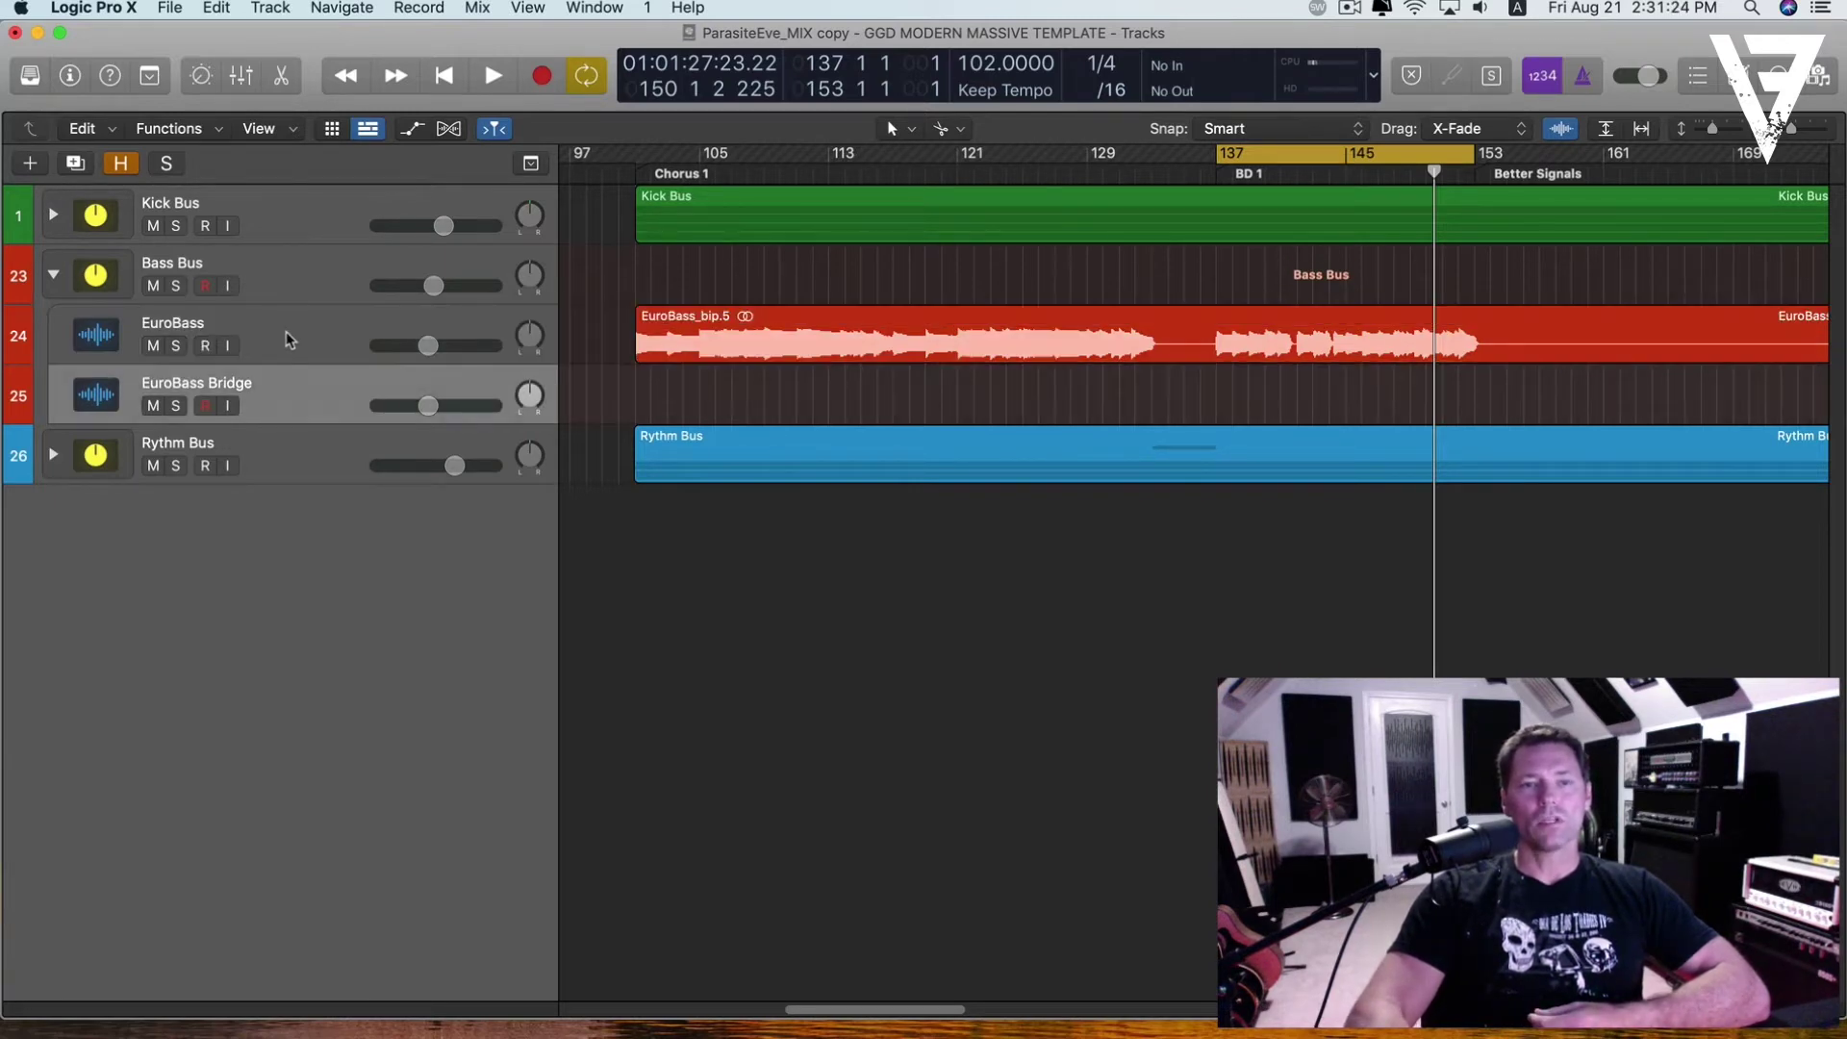
left_click(303, 332)
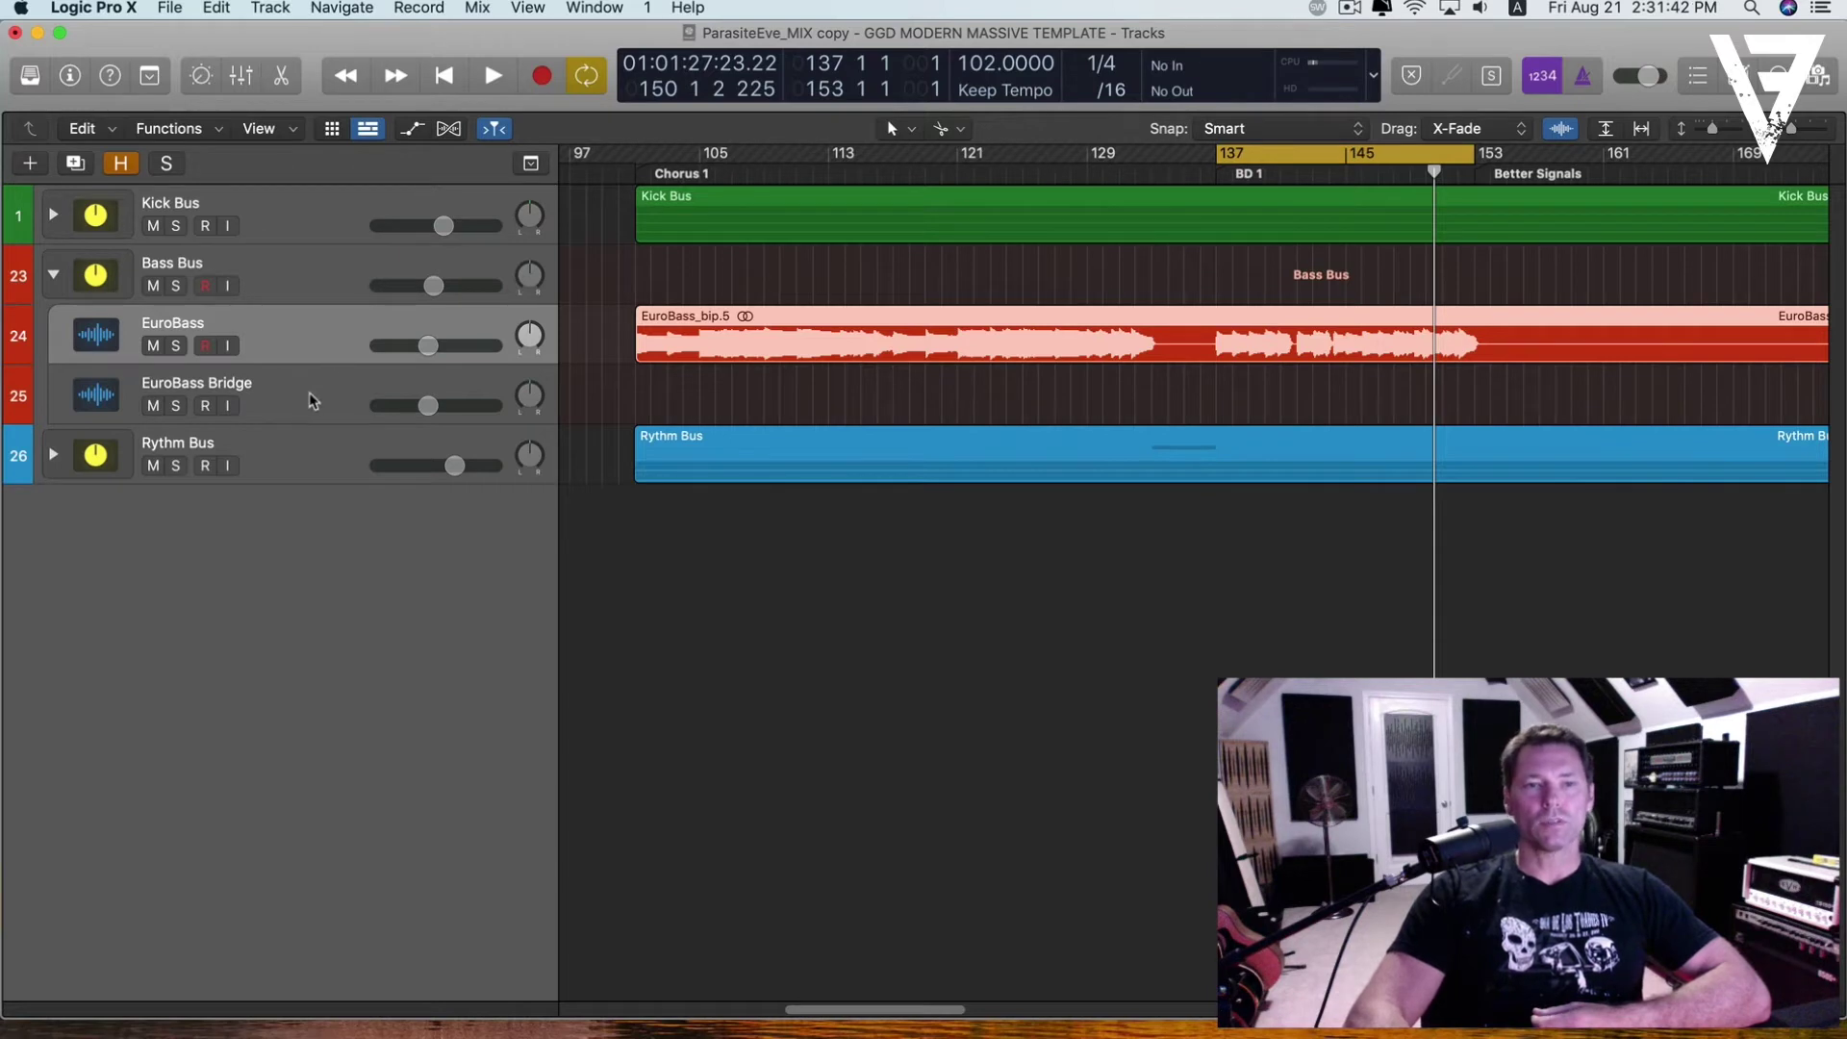
- Expand the Rythm Bus stack to show its guitar tracks, and reselect the EuroBass track
left_click(53, 455)
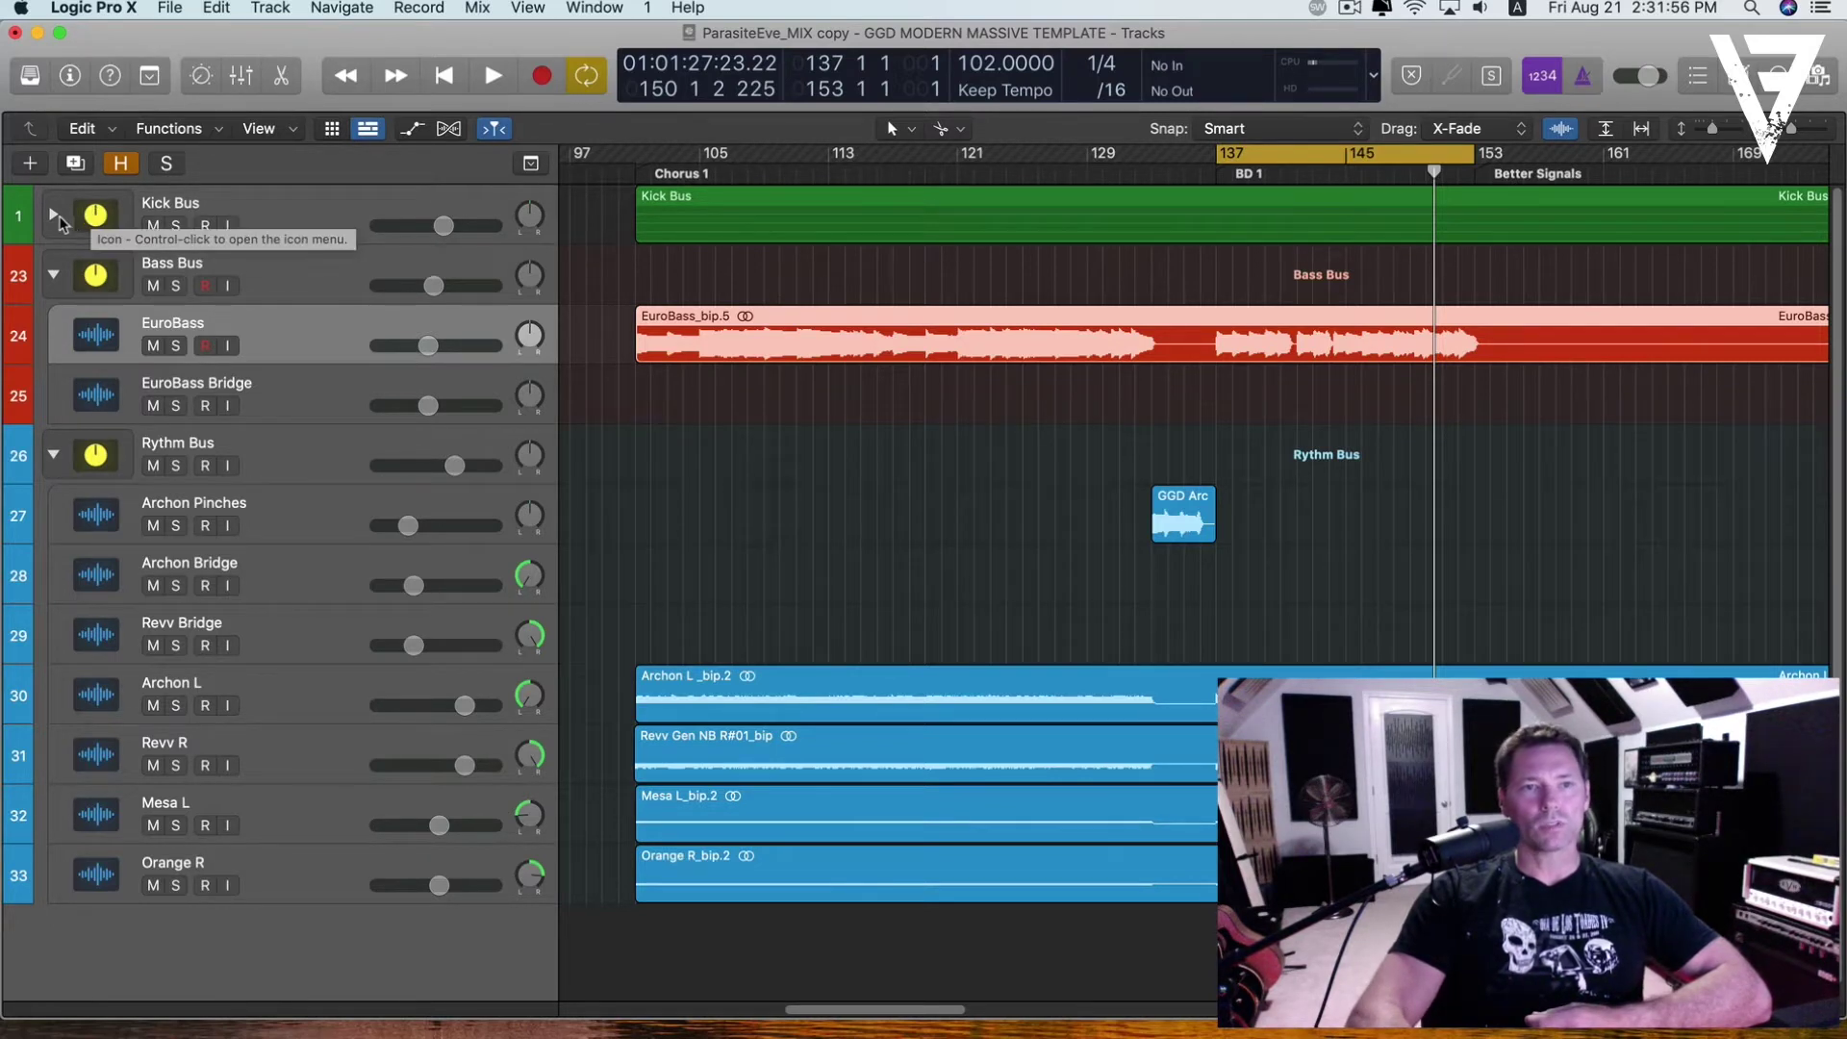
left_click(293, 397)
left_click(287, 338)
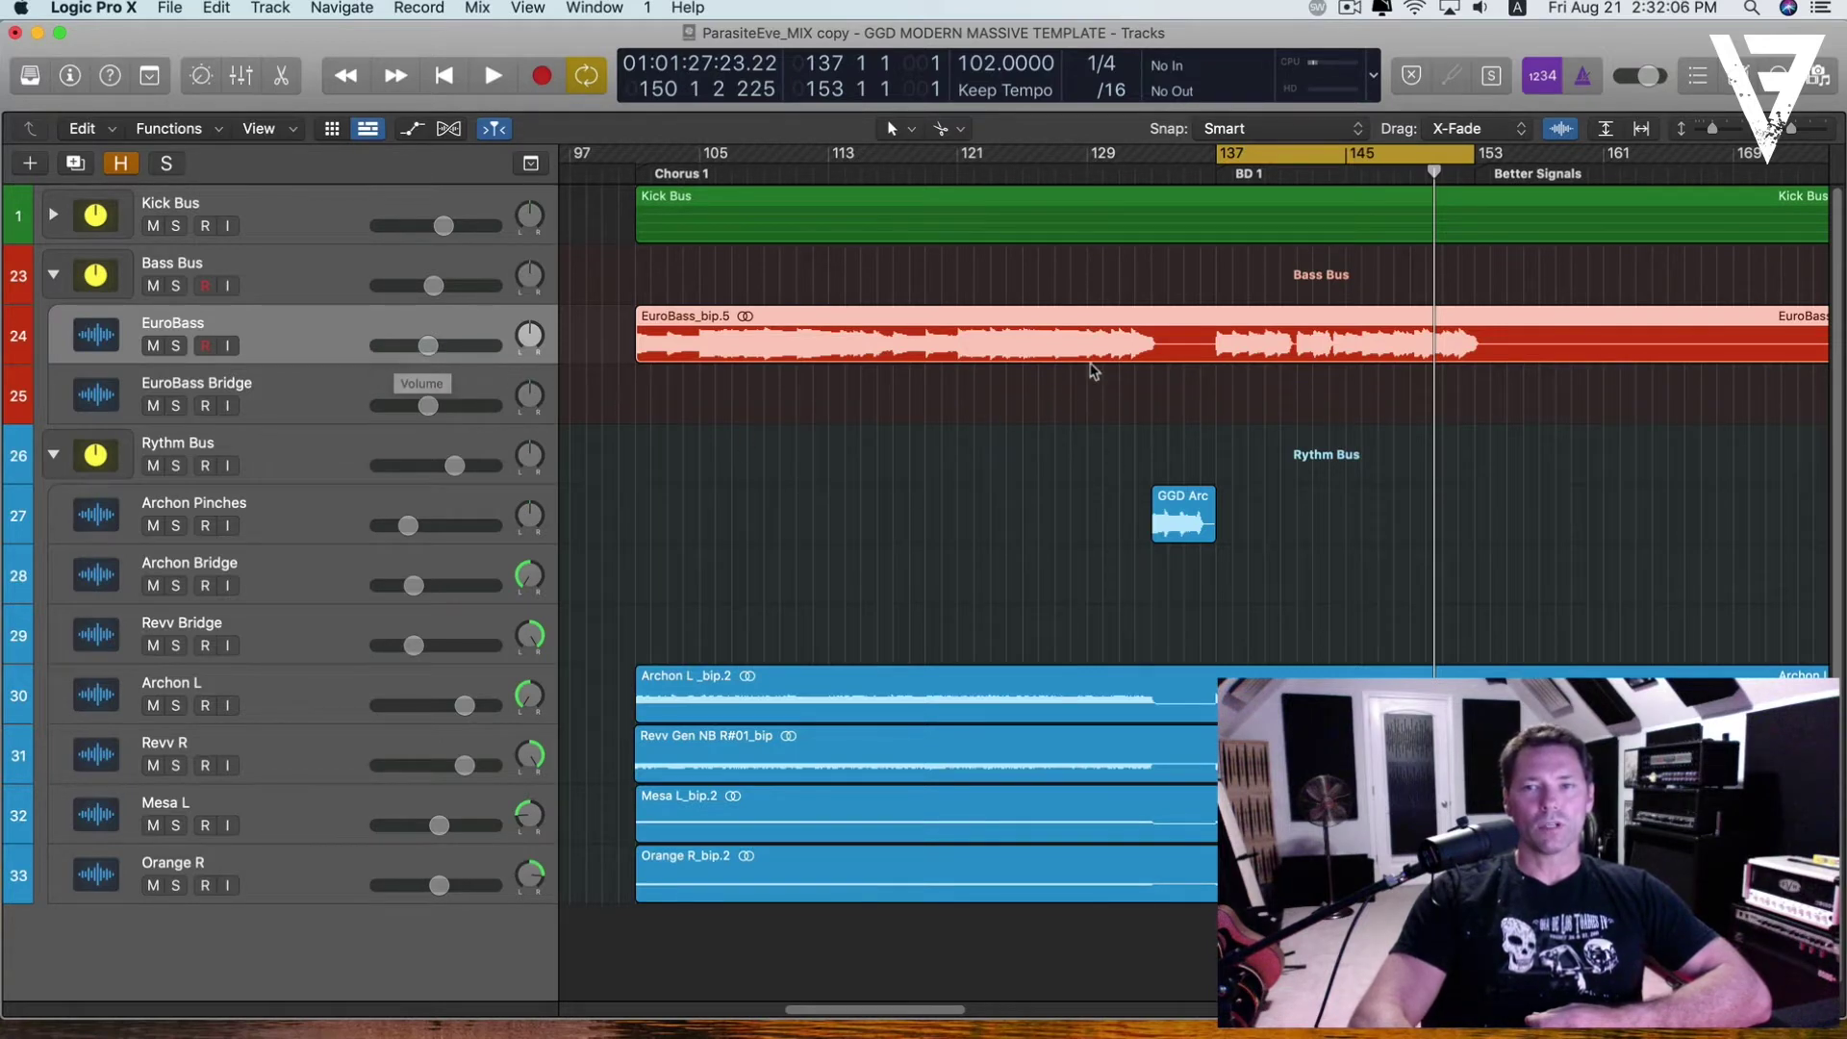
- Show the mixer, solo the EuroBass track and play it back while enlarging the mixer to reveal the pan controls
left_click(241, 77)
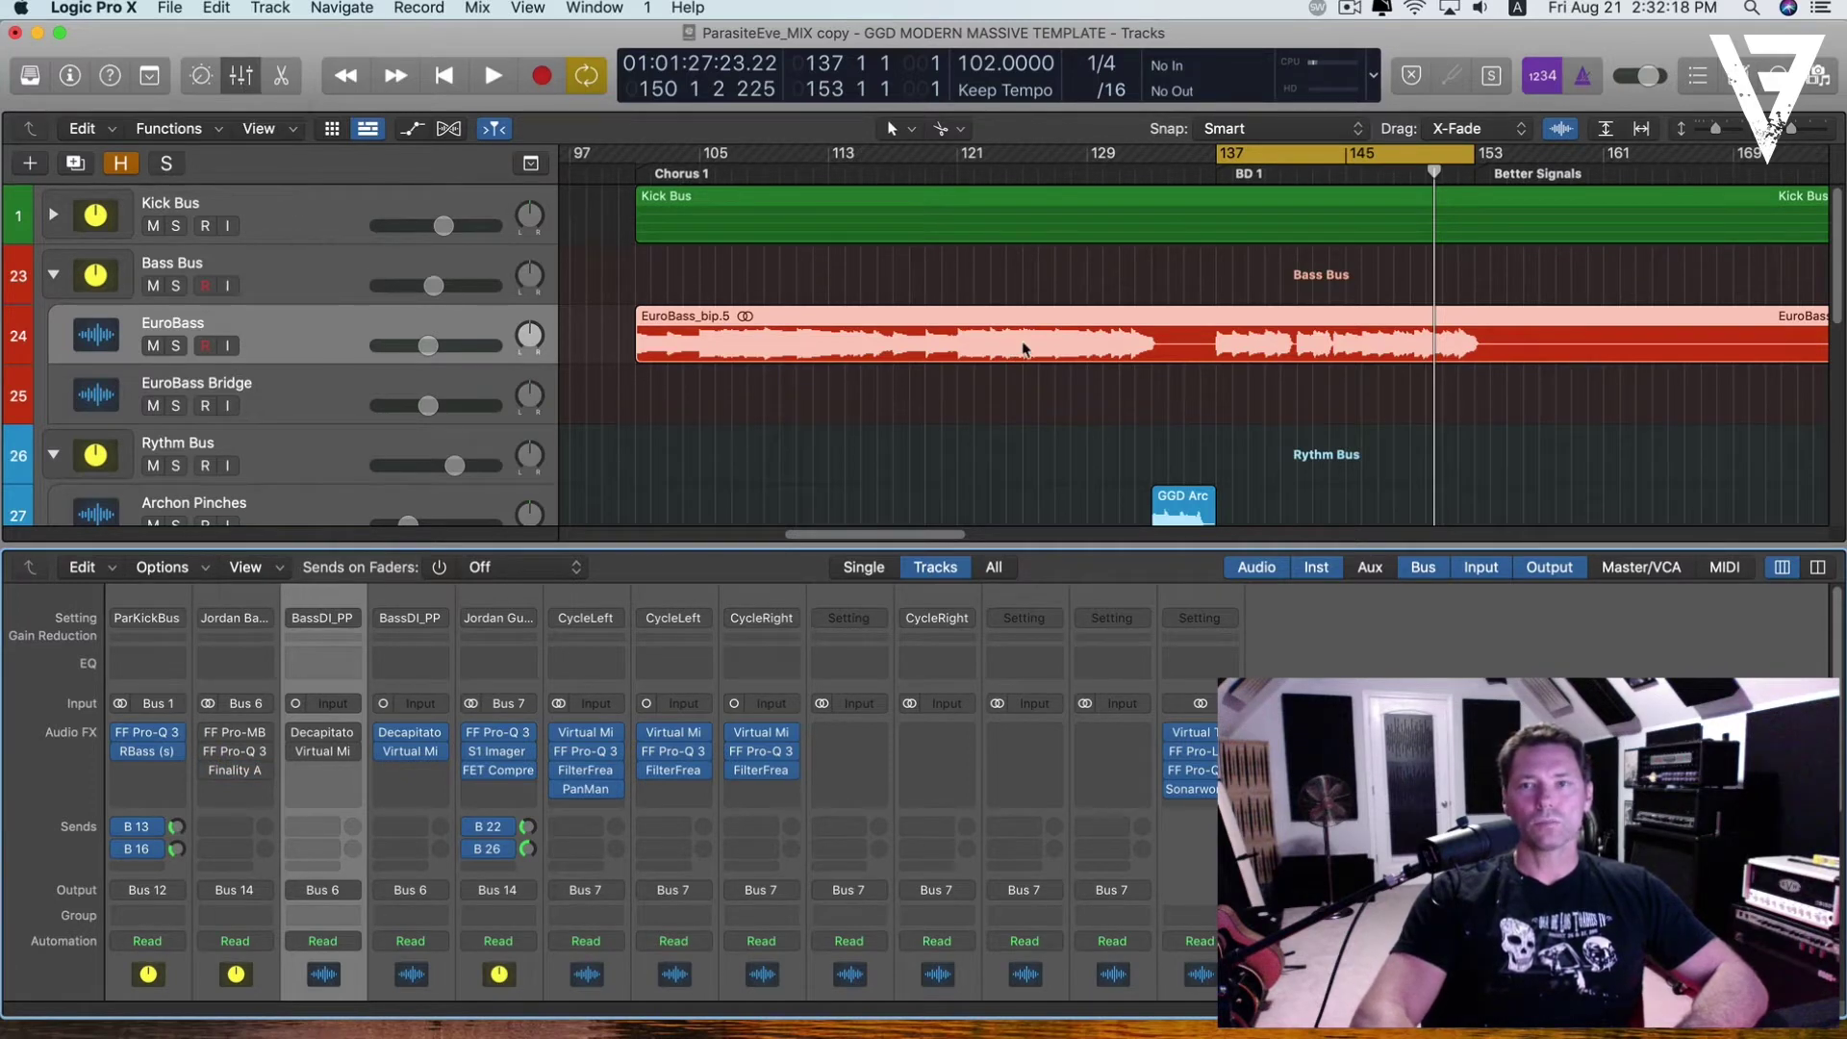
left_click(177, 345)
key("space")
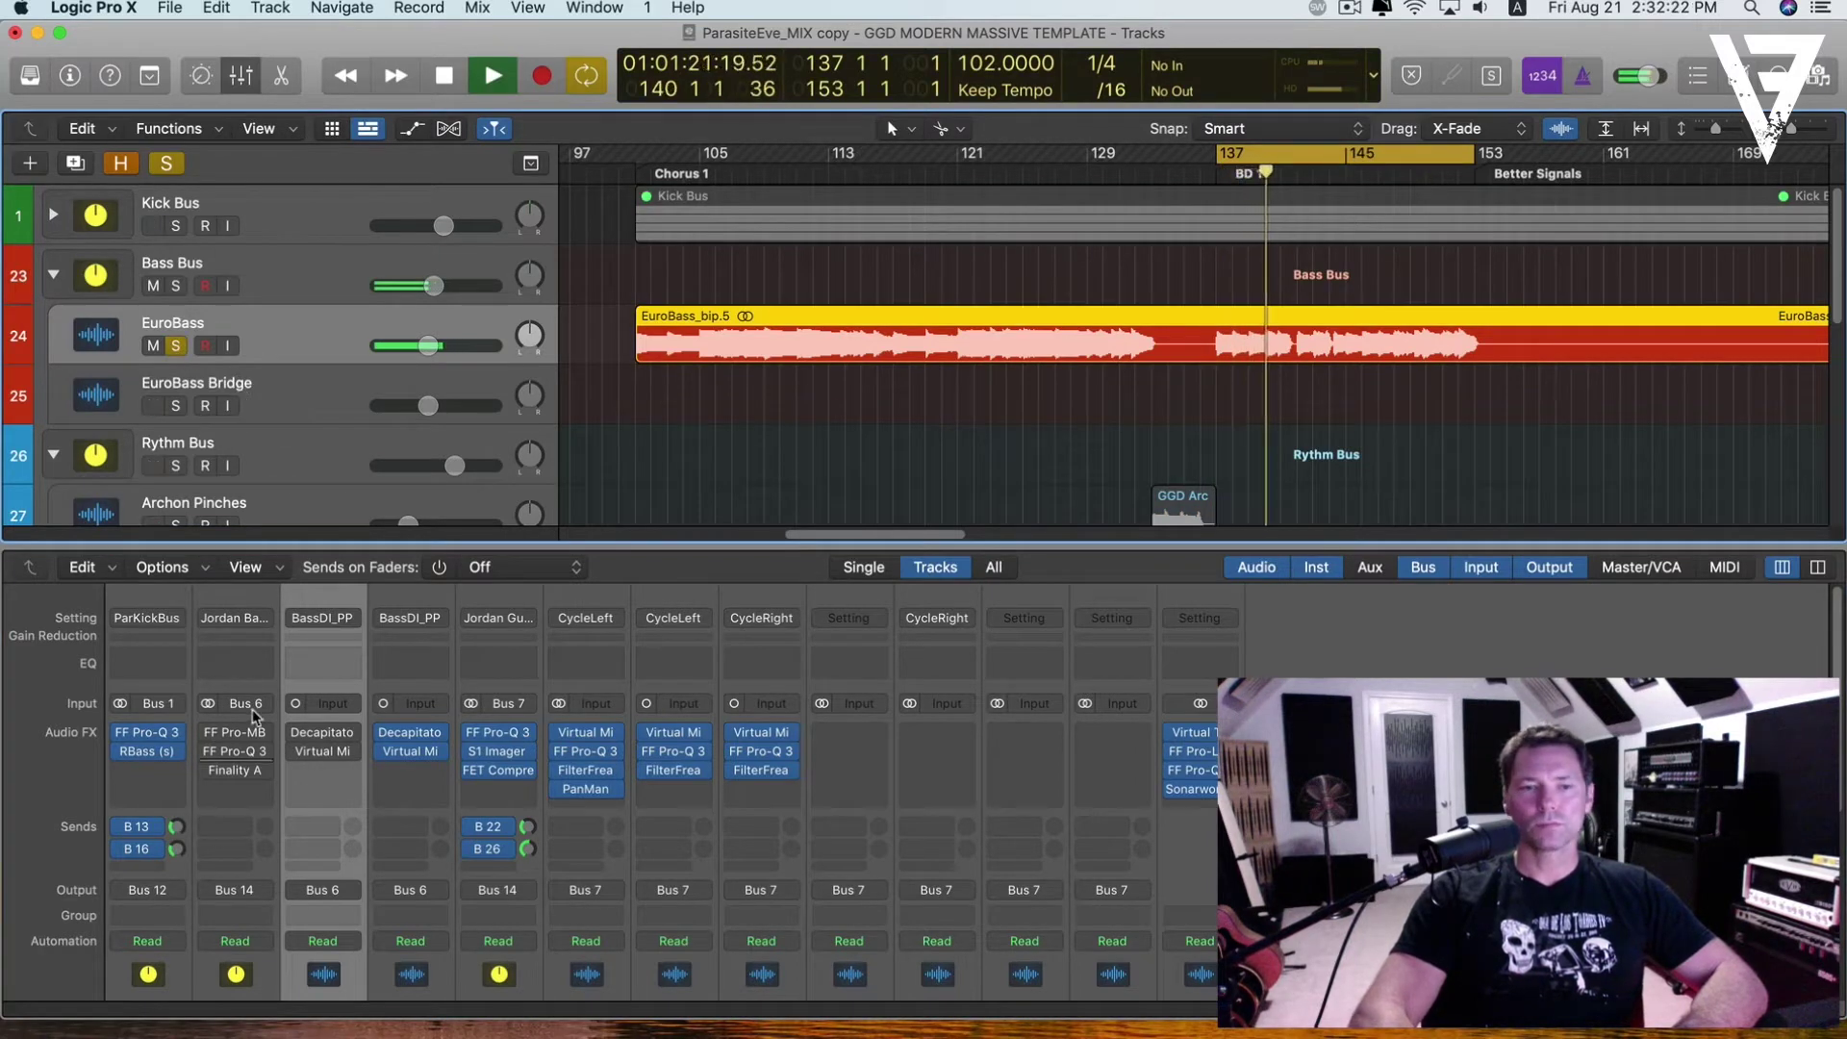
left_click_drag(480, 548, 480, 498)
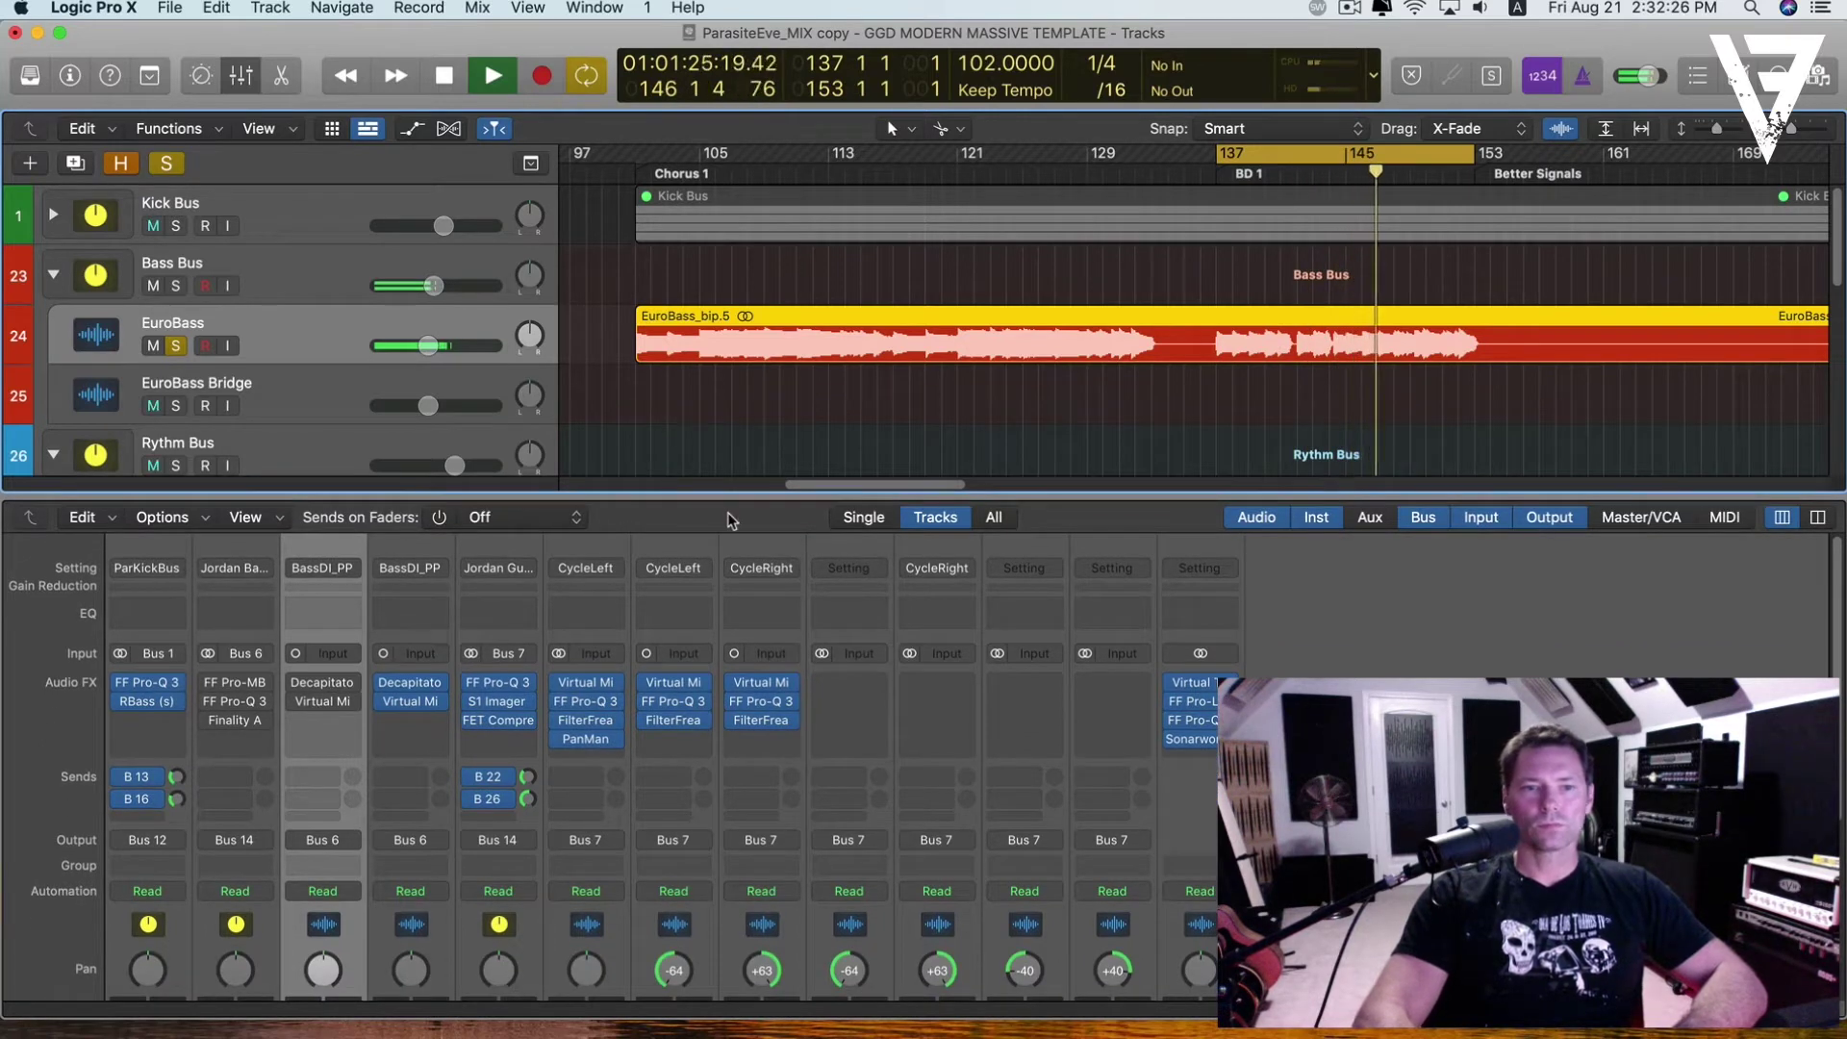
key("space")
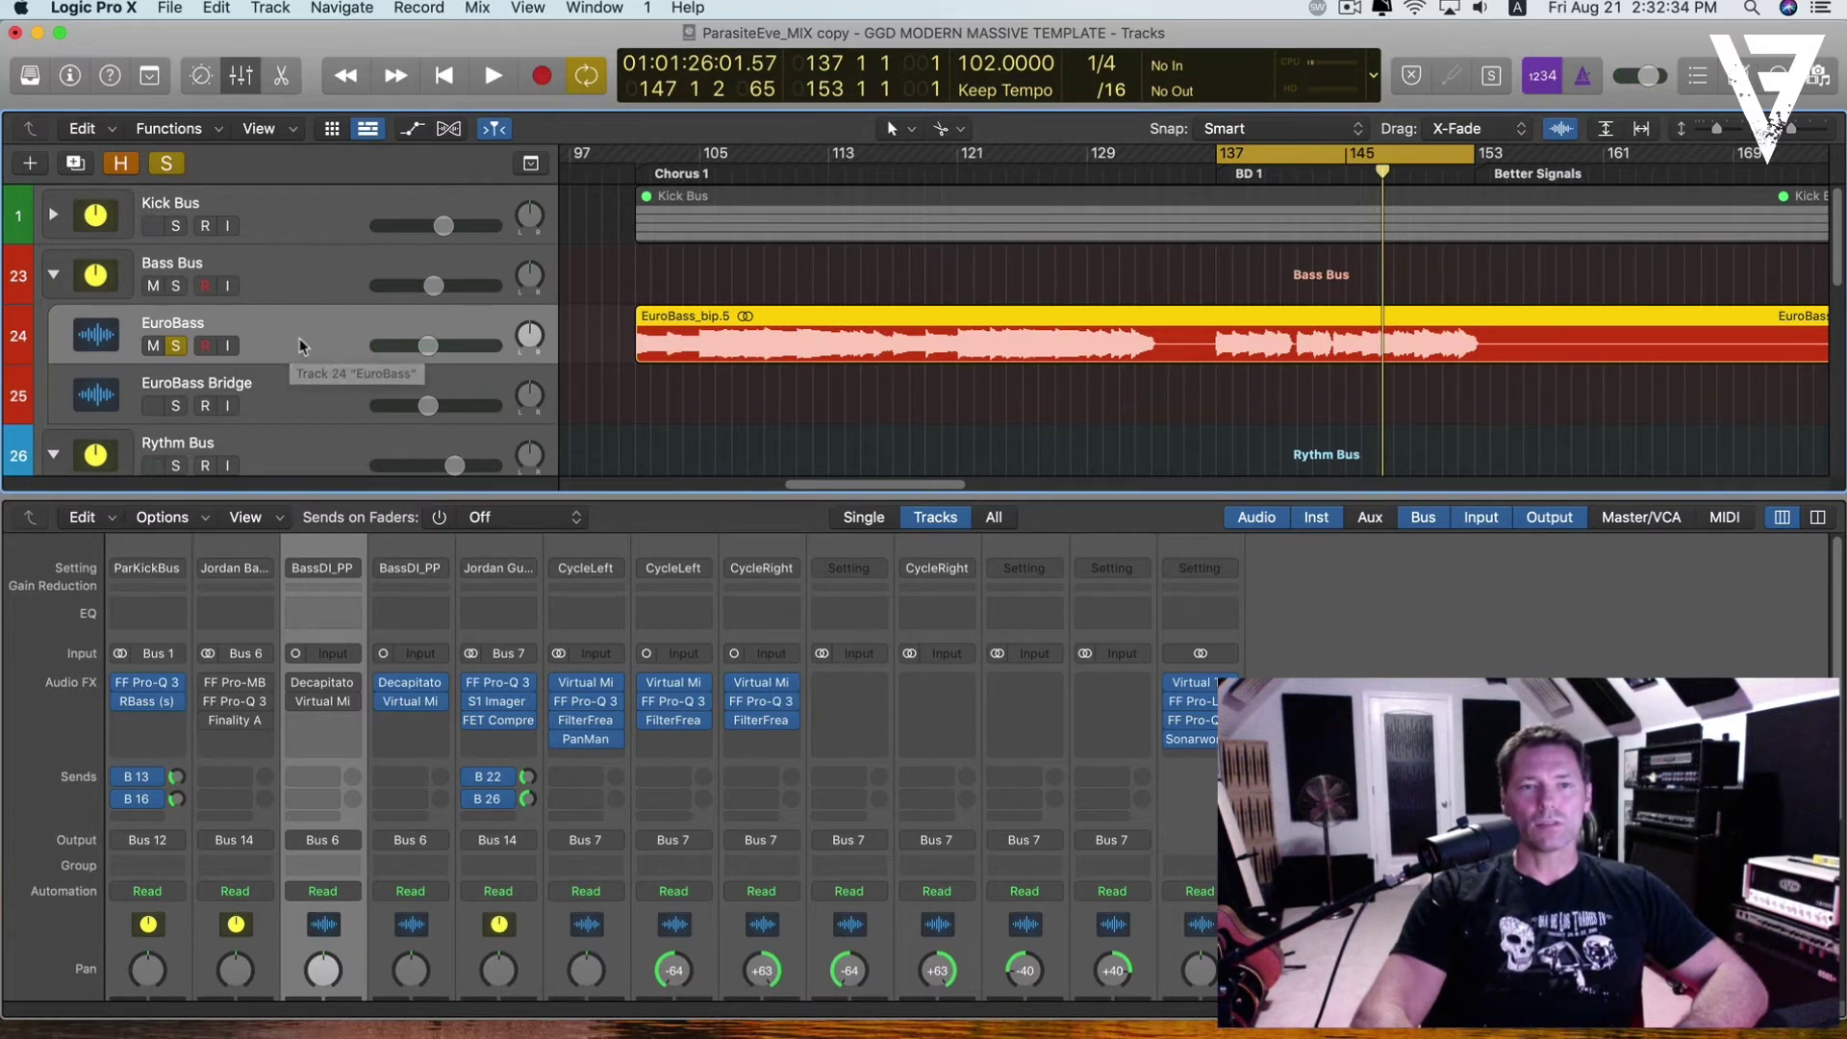
- Enable the Decapitator insert on the EuroBass channel, open its plug-in window and move it clear of the track solo buttons
left_click(300, 685)
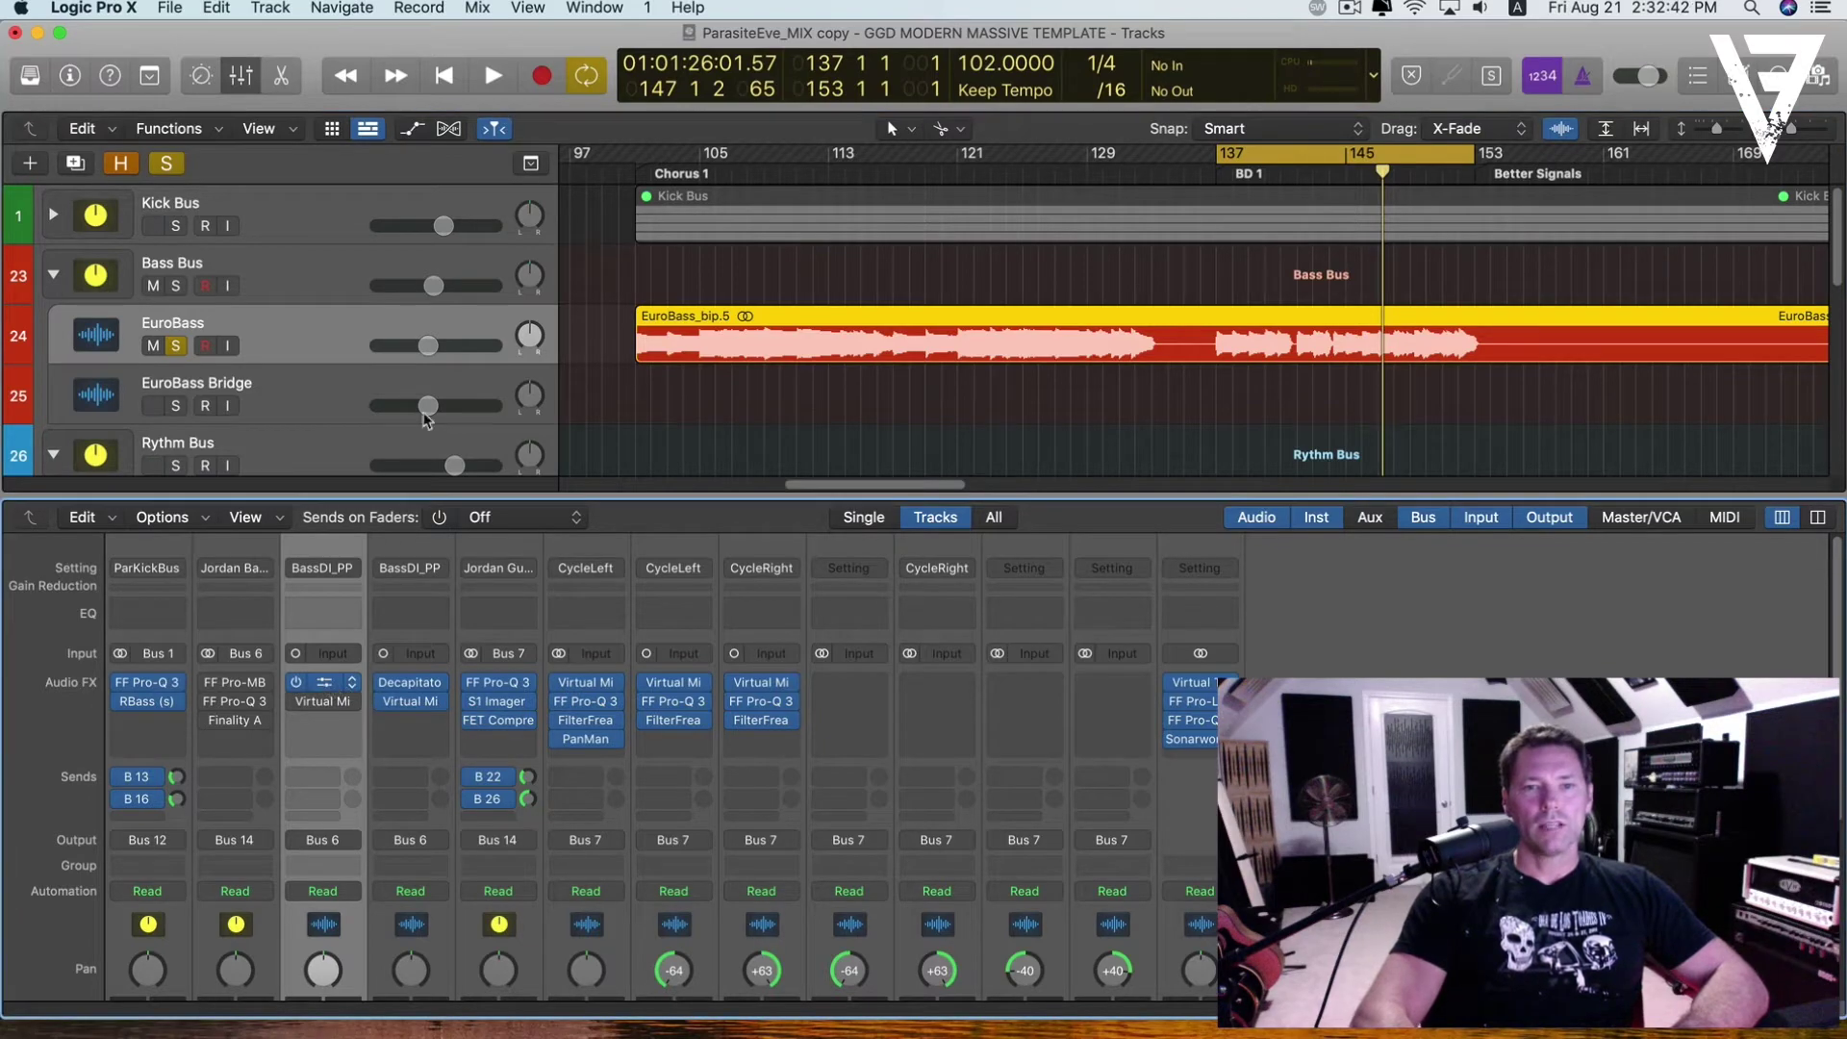
left_click(326, 685)
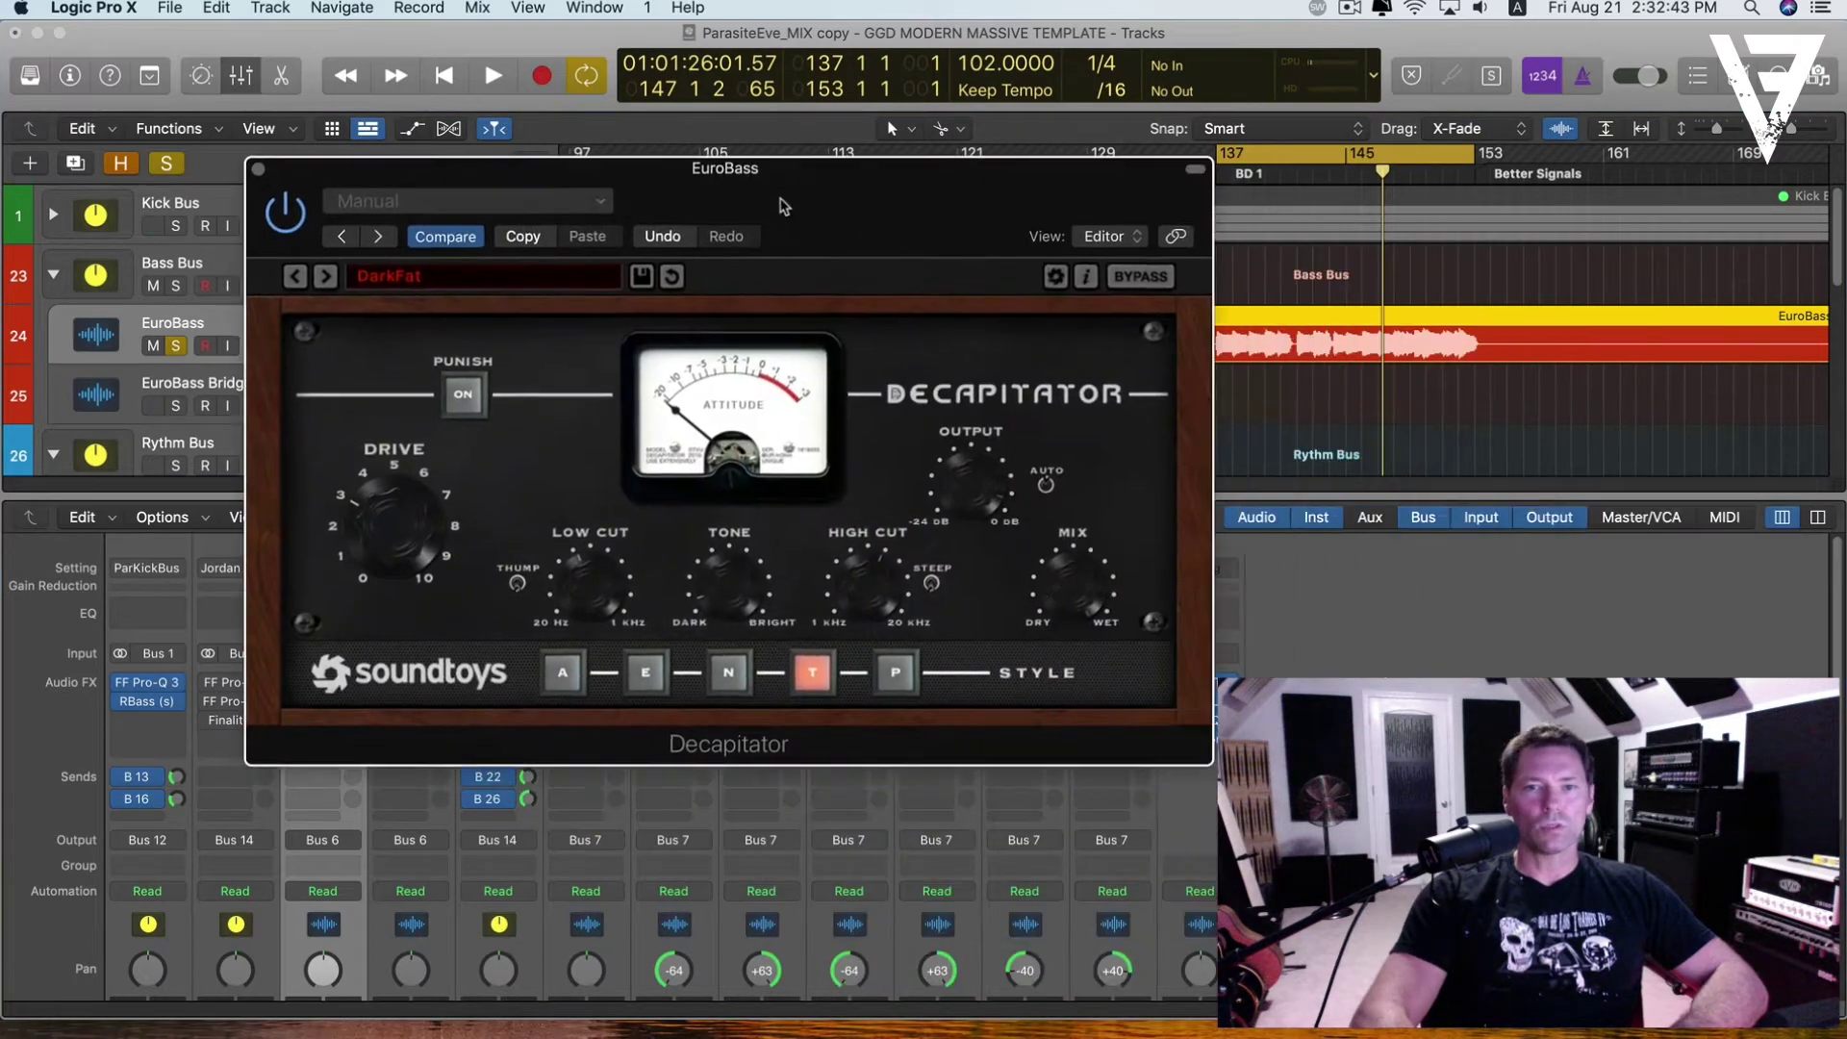
left_click_drag(784, 205, 635, 175)
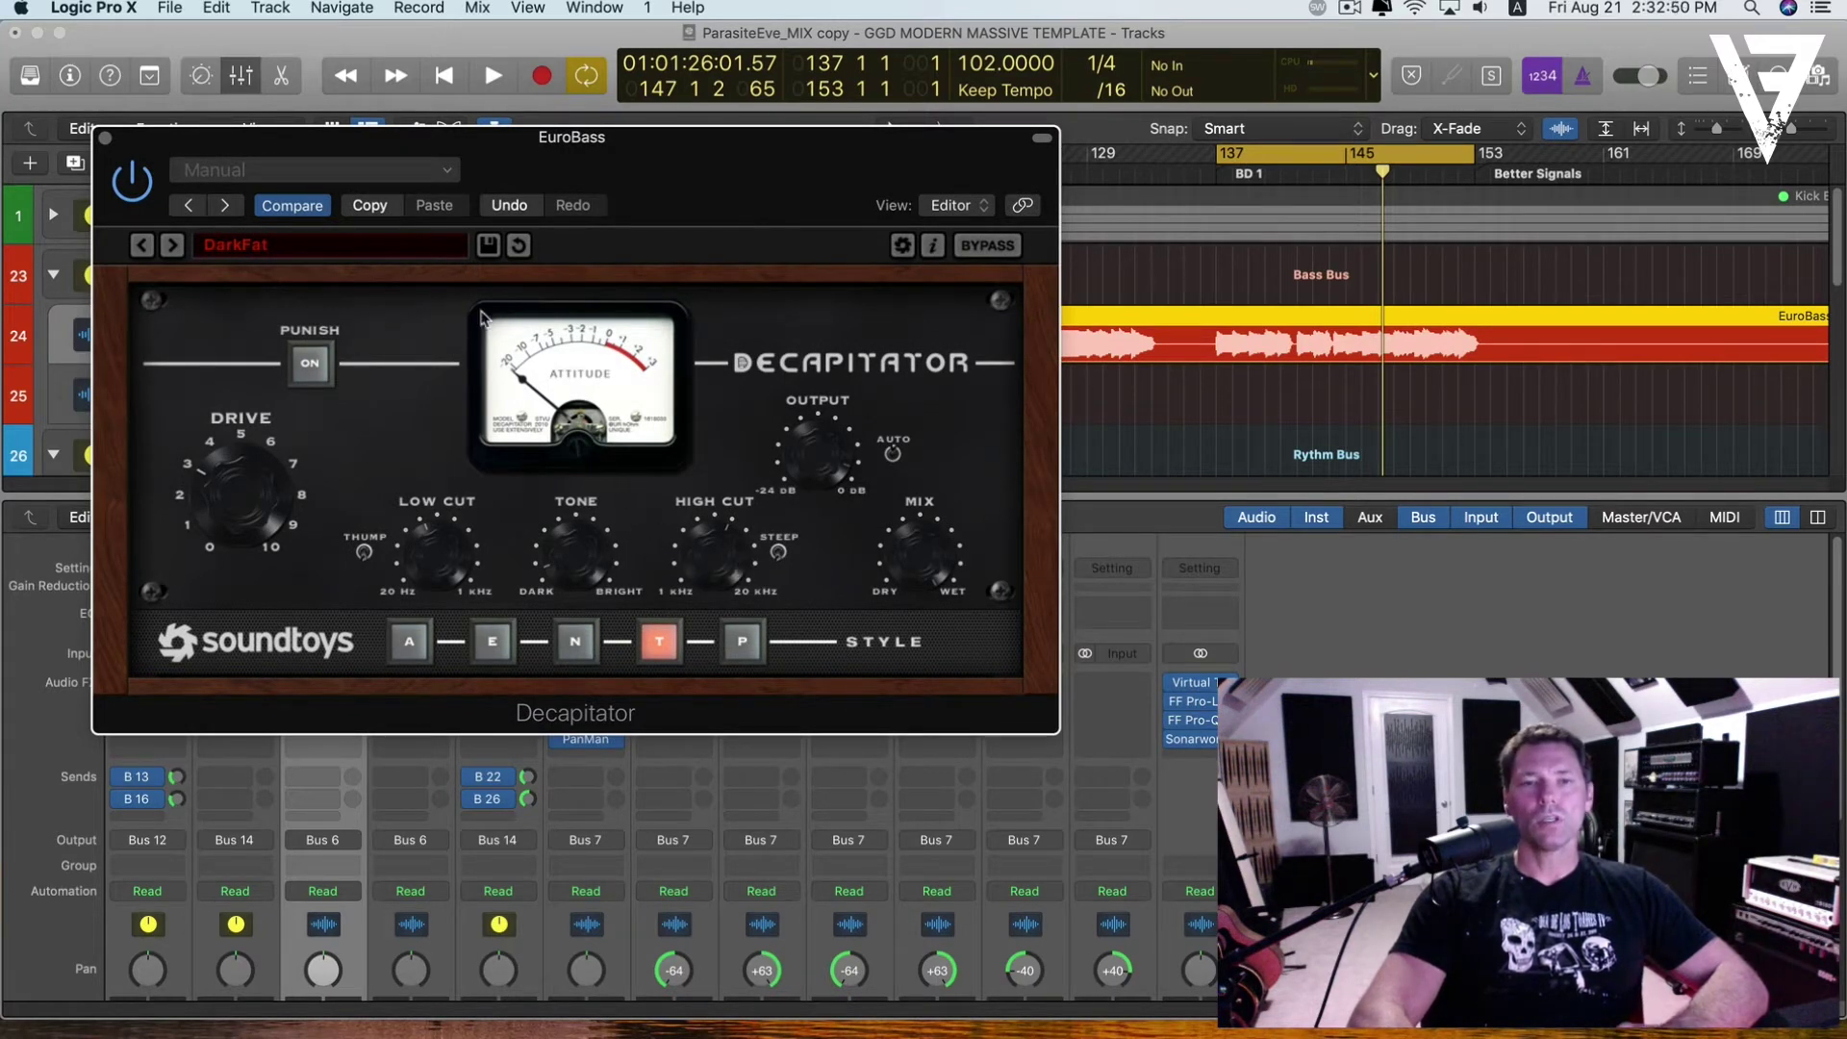
left_click_drag(508, 168, 609, 191)
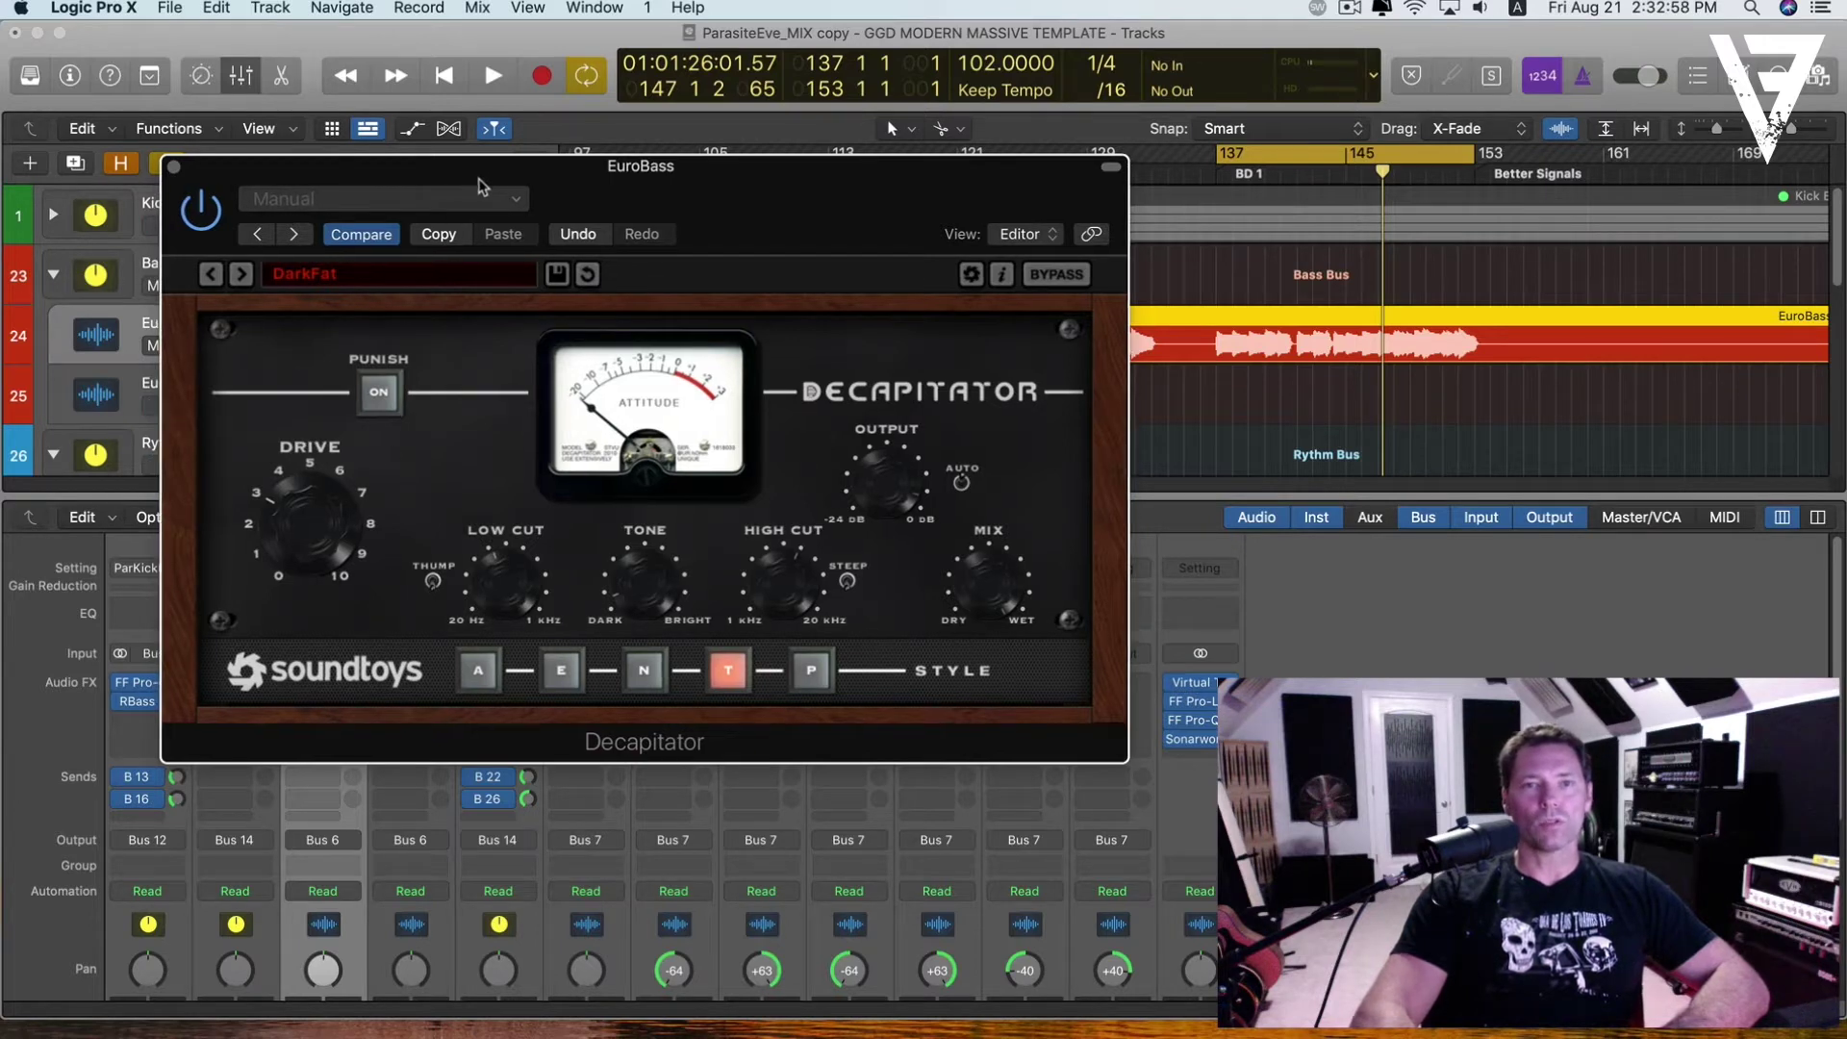
left_click_drag(478, 181, 533, 183)
left_click_drag(256, 170, 373, 172)
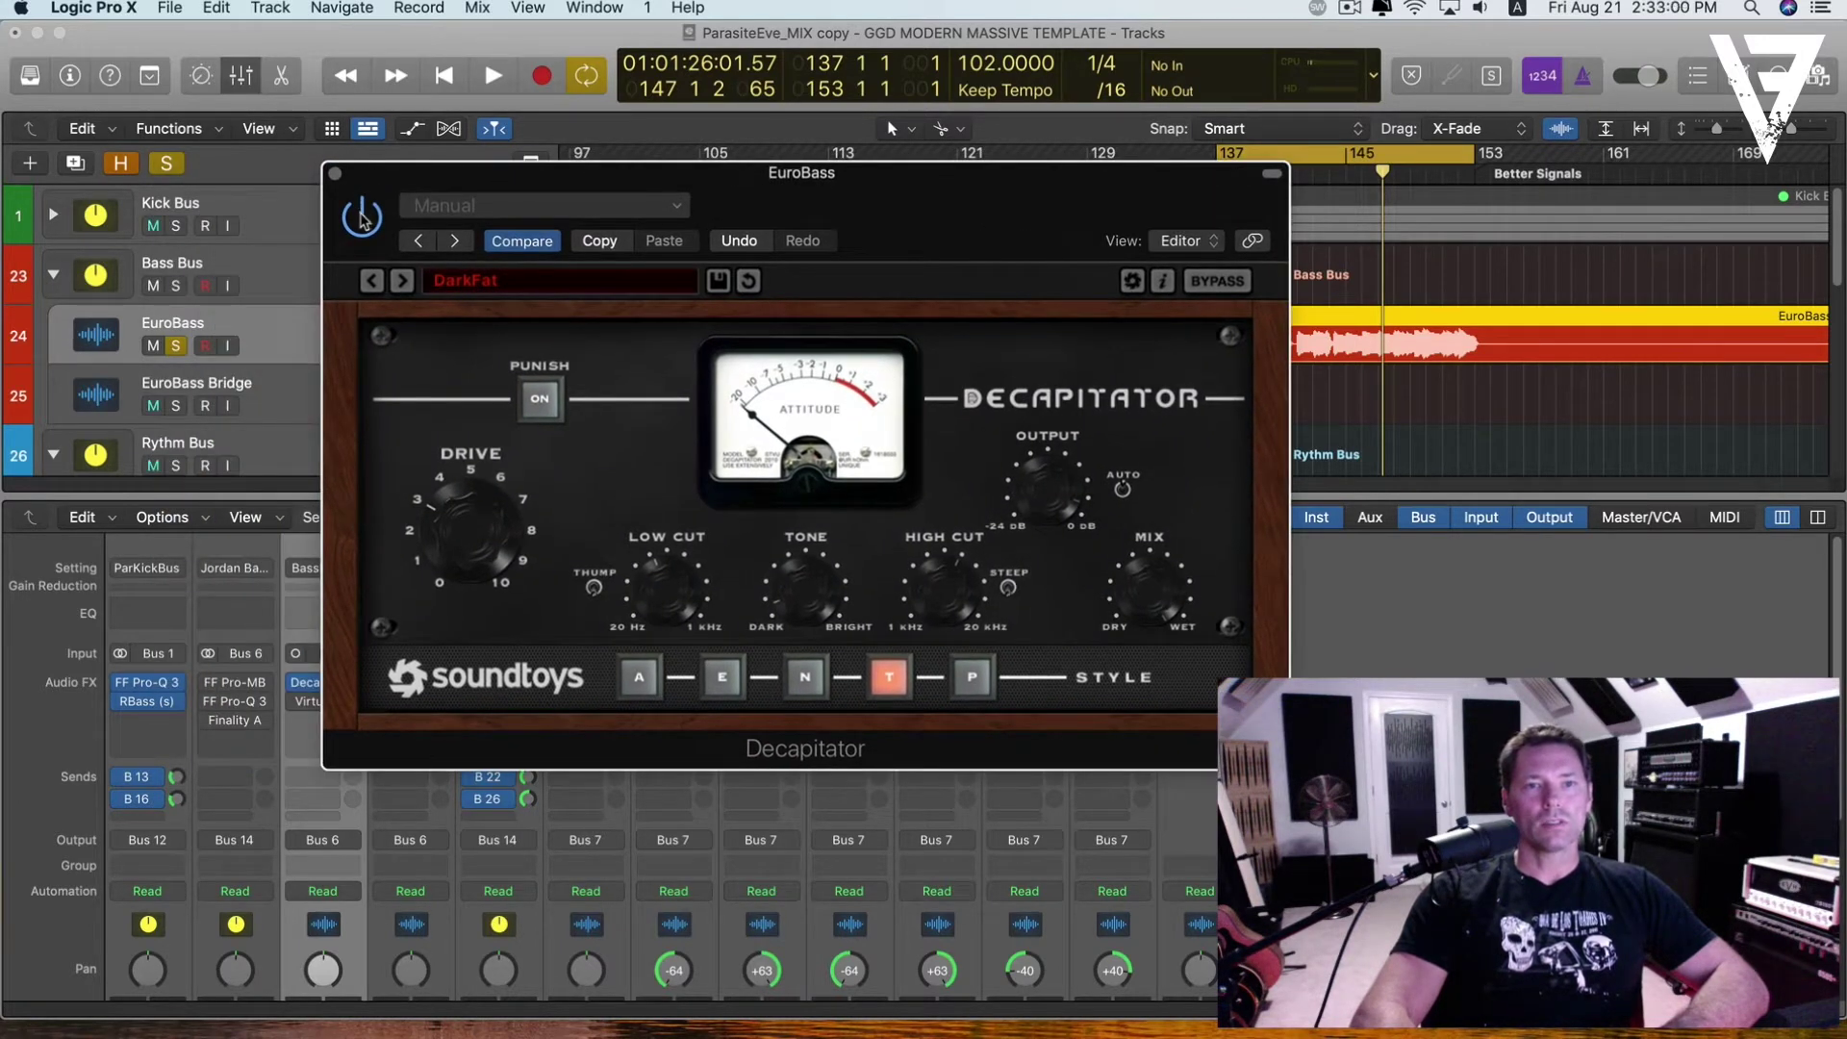
- Play the soloed EuroBass with Decapitator bypassed and enabled to compare them, and move the plug-in window clear of the insert slots
key("space")
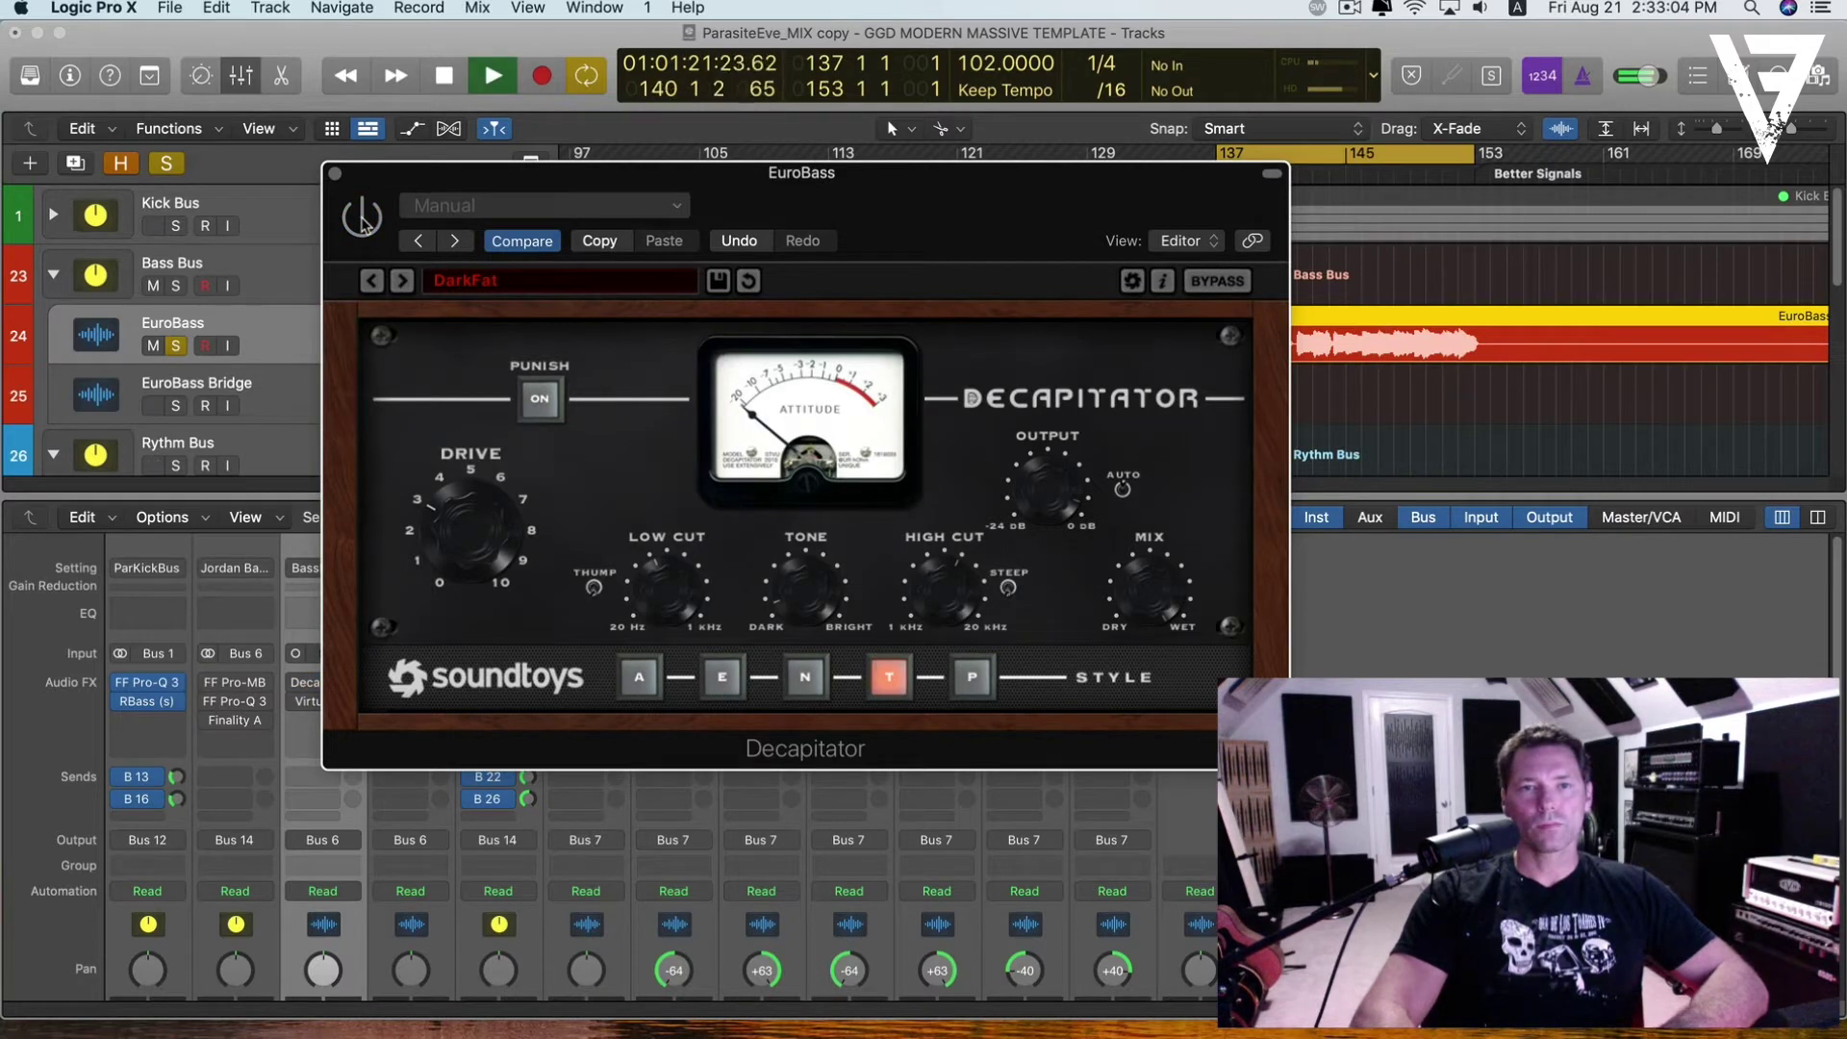
key("space")
key("space")
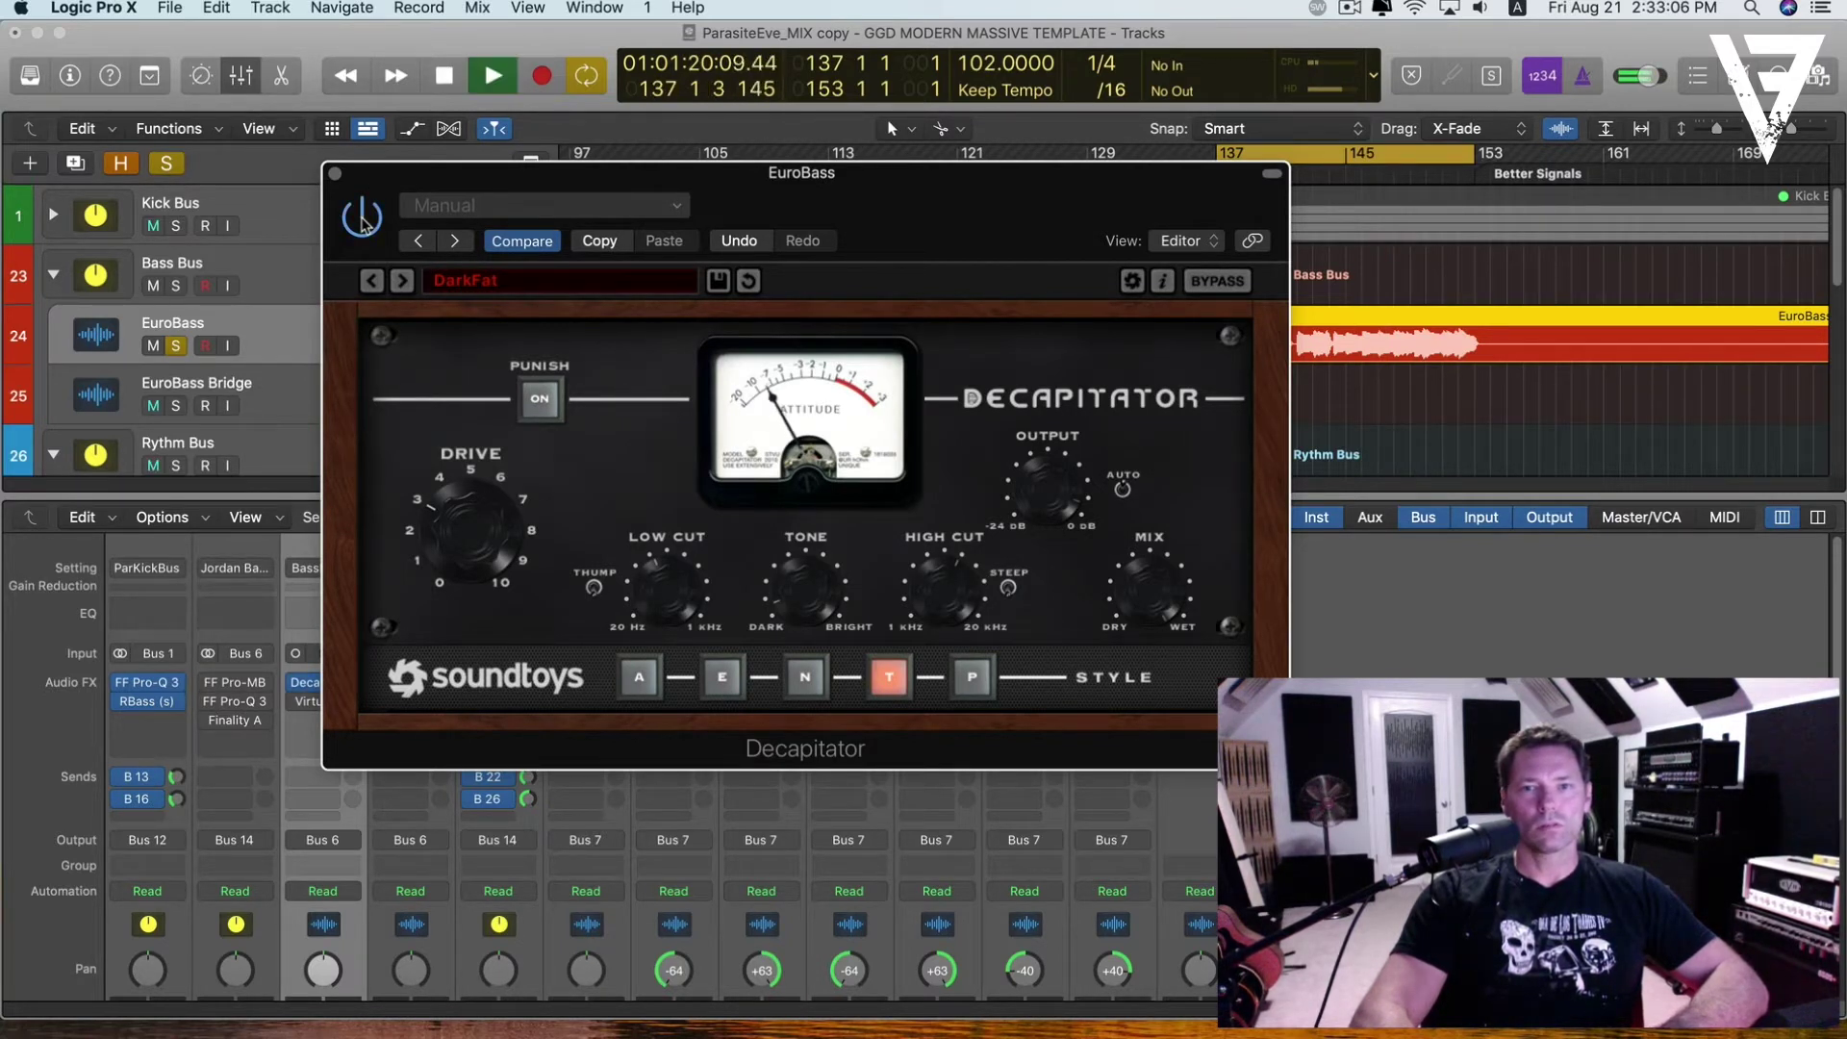
left_click_drag(575, 185, 481, 101)
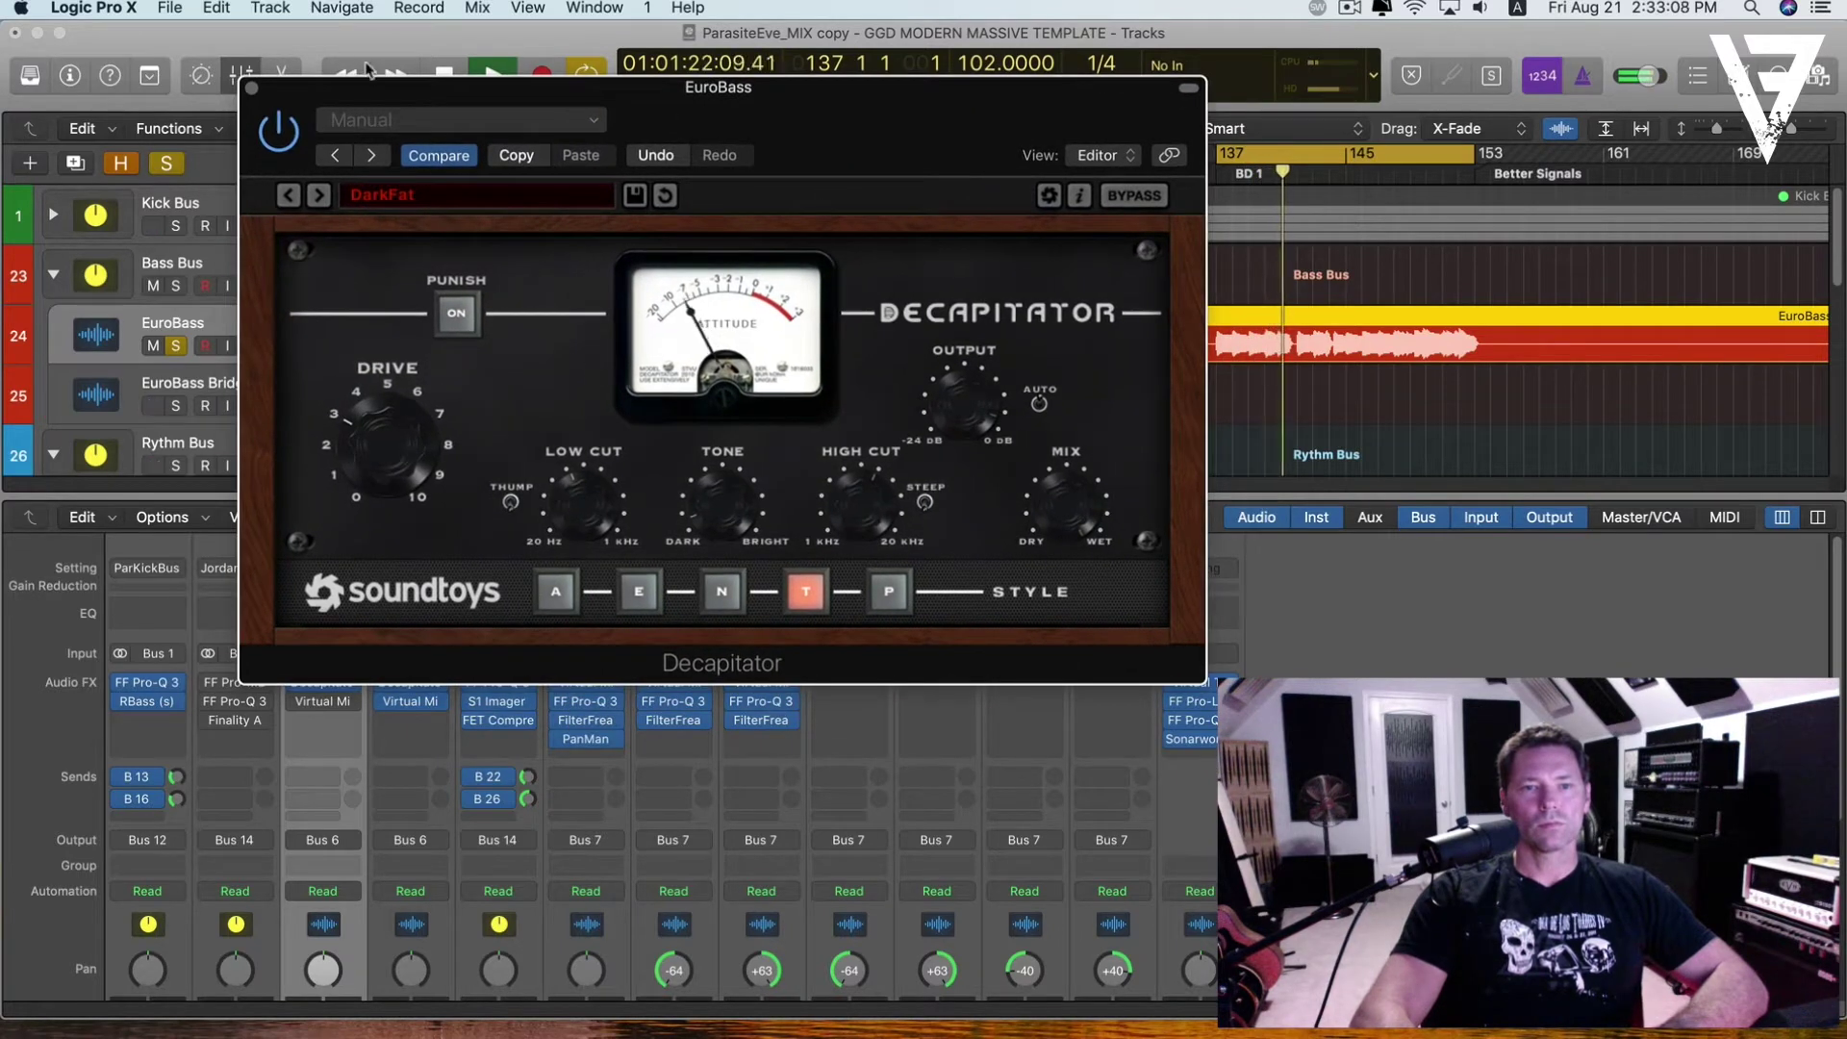
left_click_drag(364, 89, 522, 110)
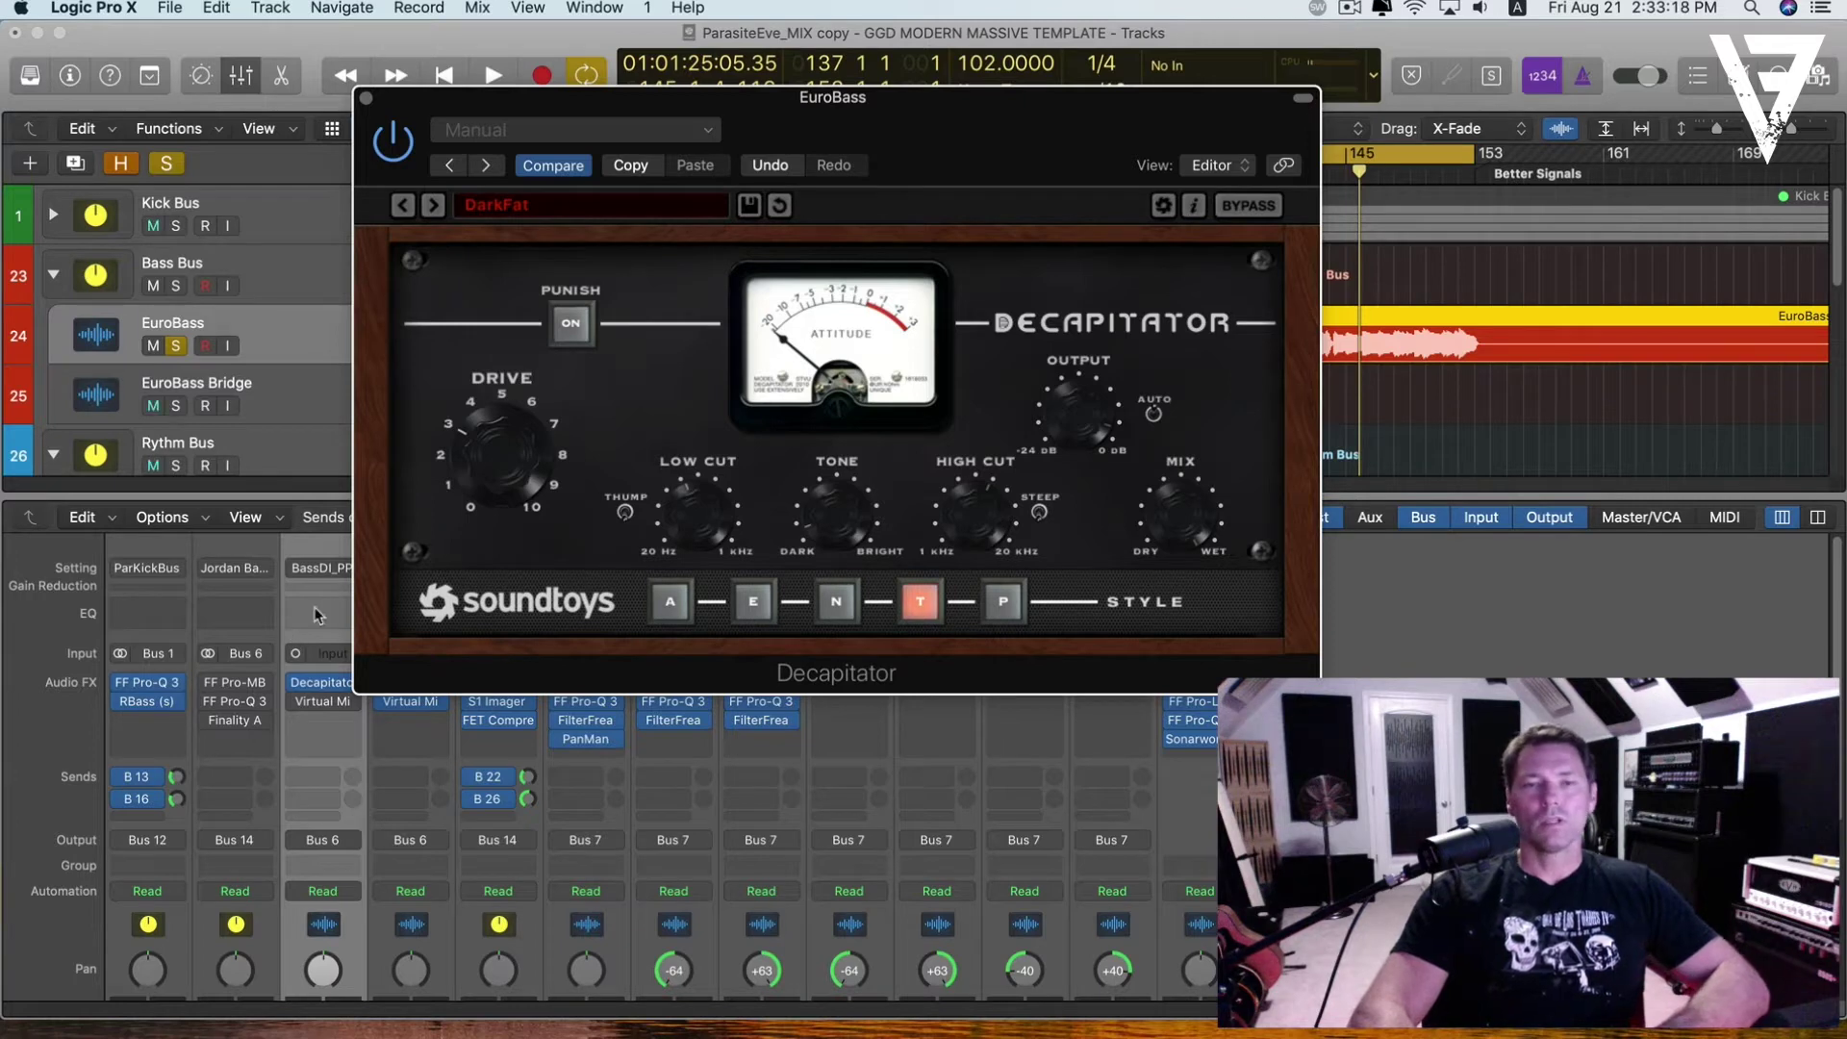
left_click_drag(839, 115, 825, 78)
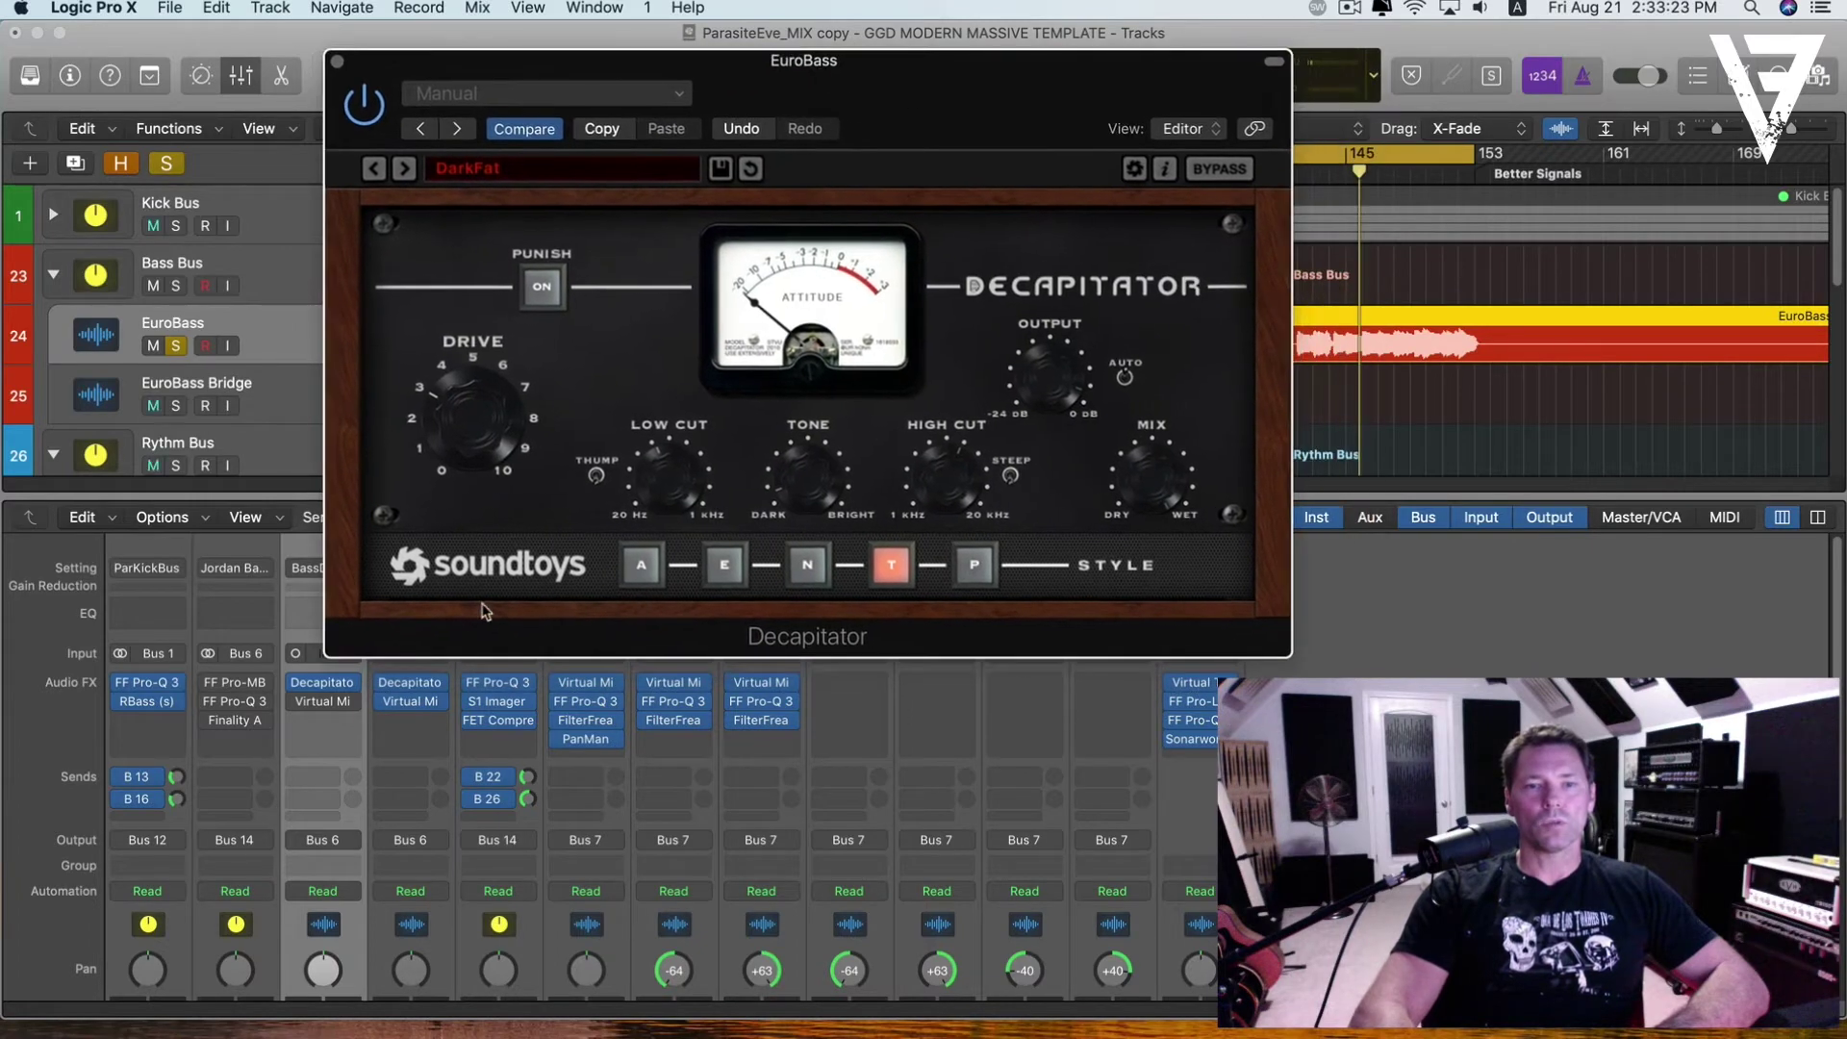
- Enable the EuroBass Virtual Mix Rack, examine its FG-N and FG-116 modules, and play the bass back with both plug-in windows closed
left_click(323, 707)
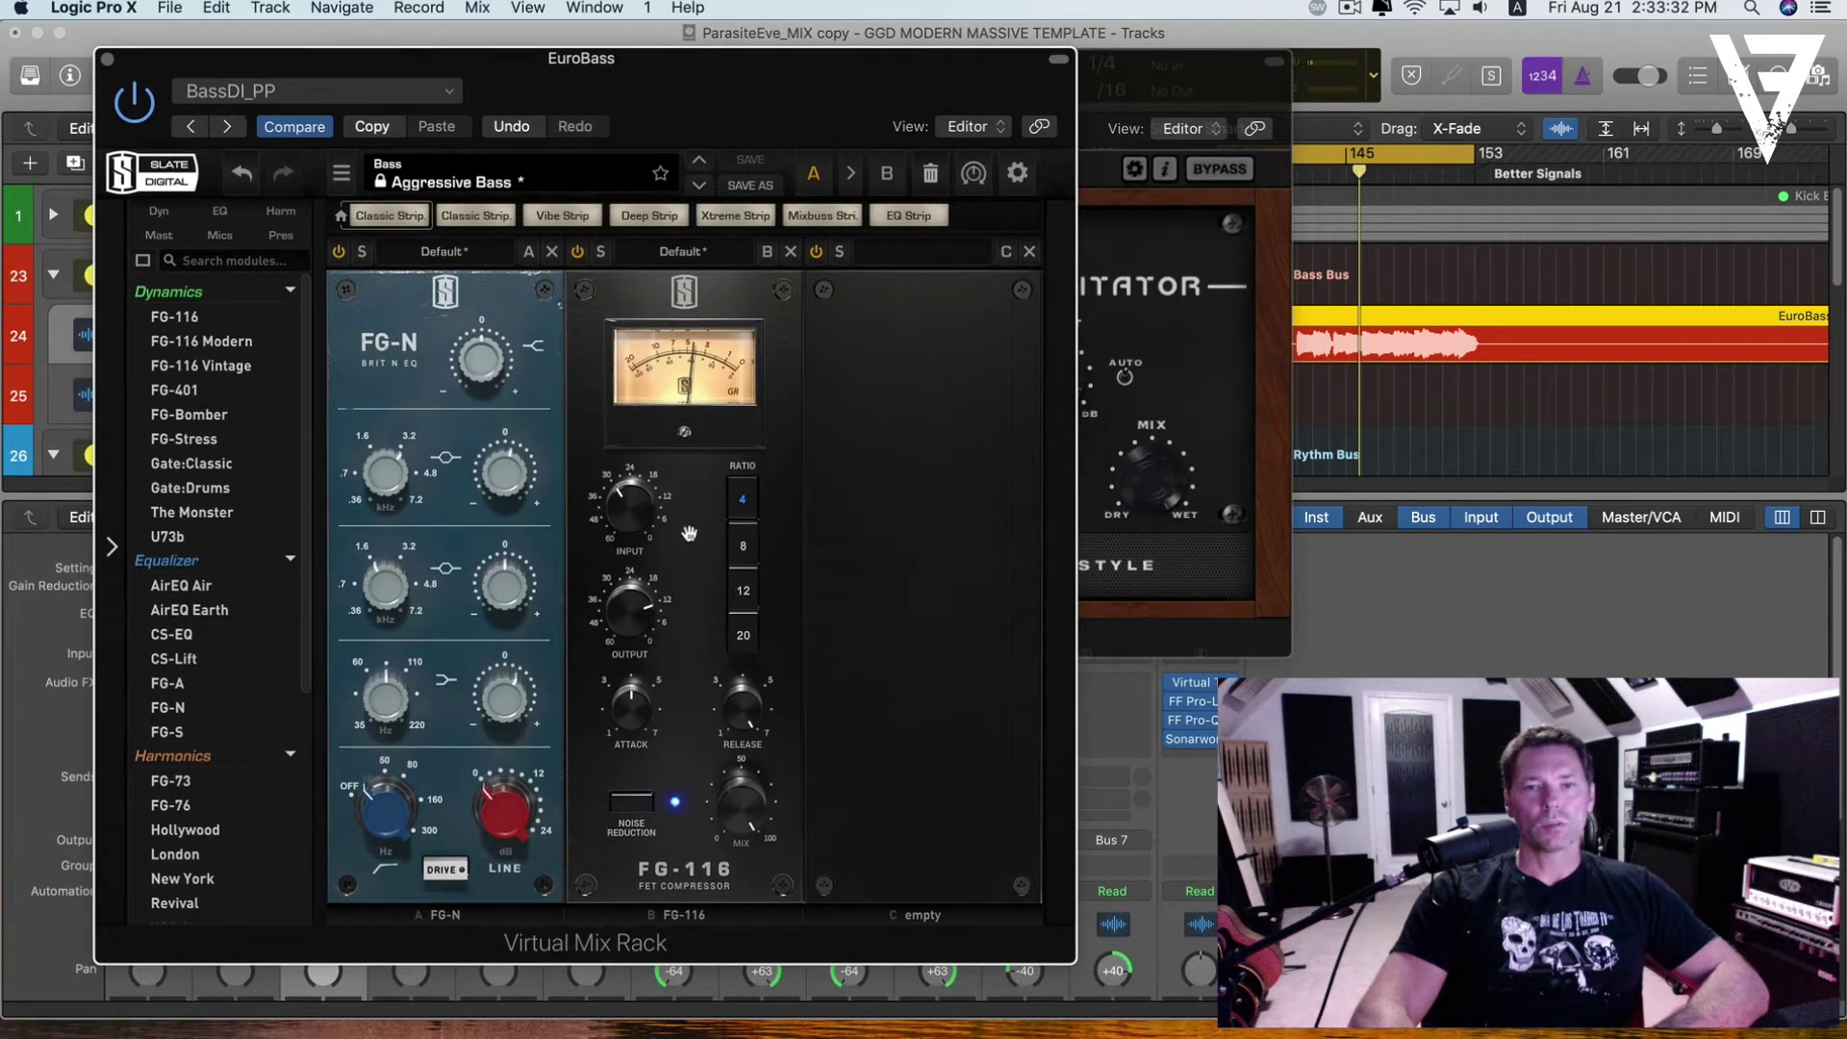
left_click(108, 62)
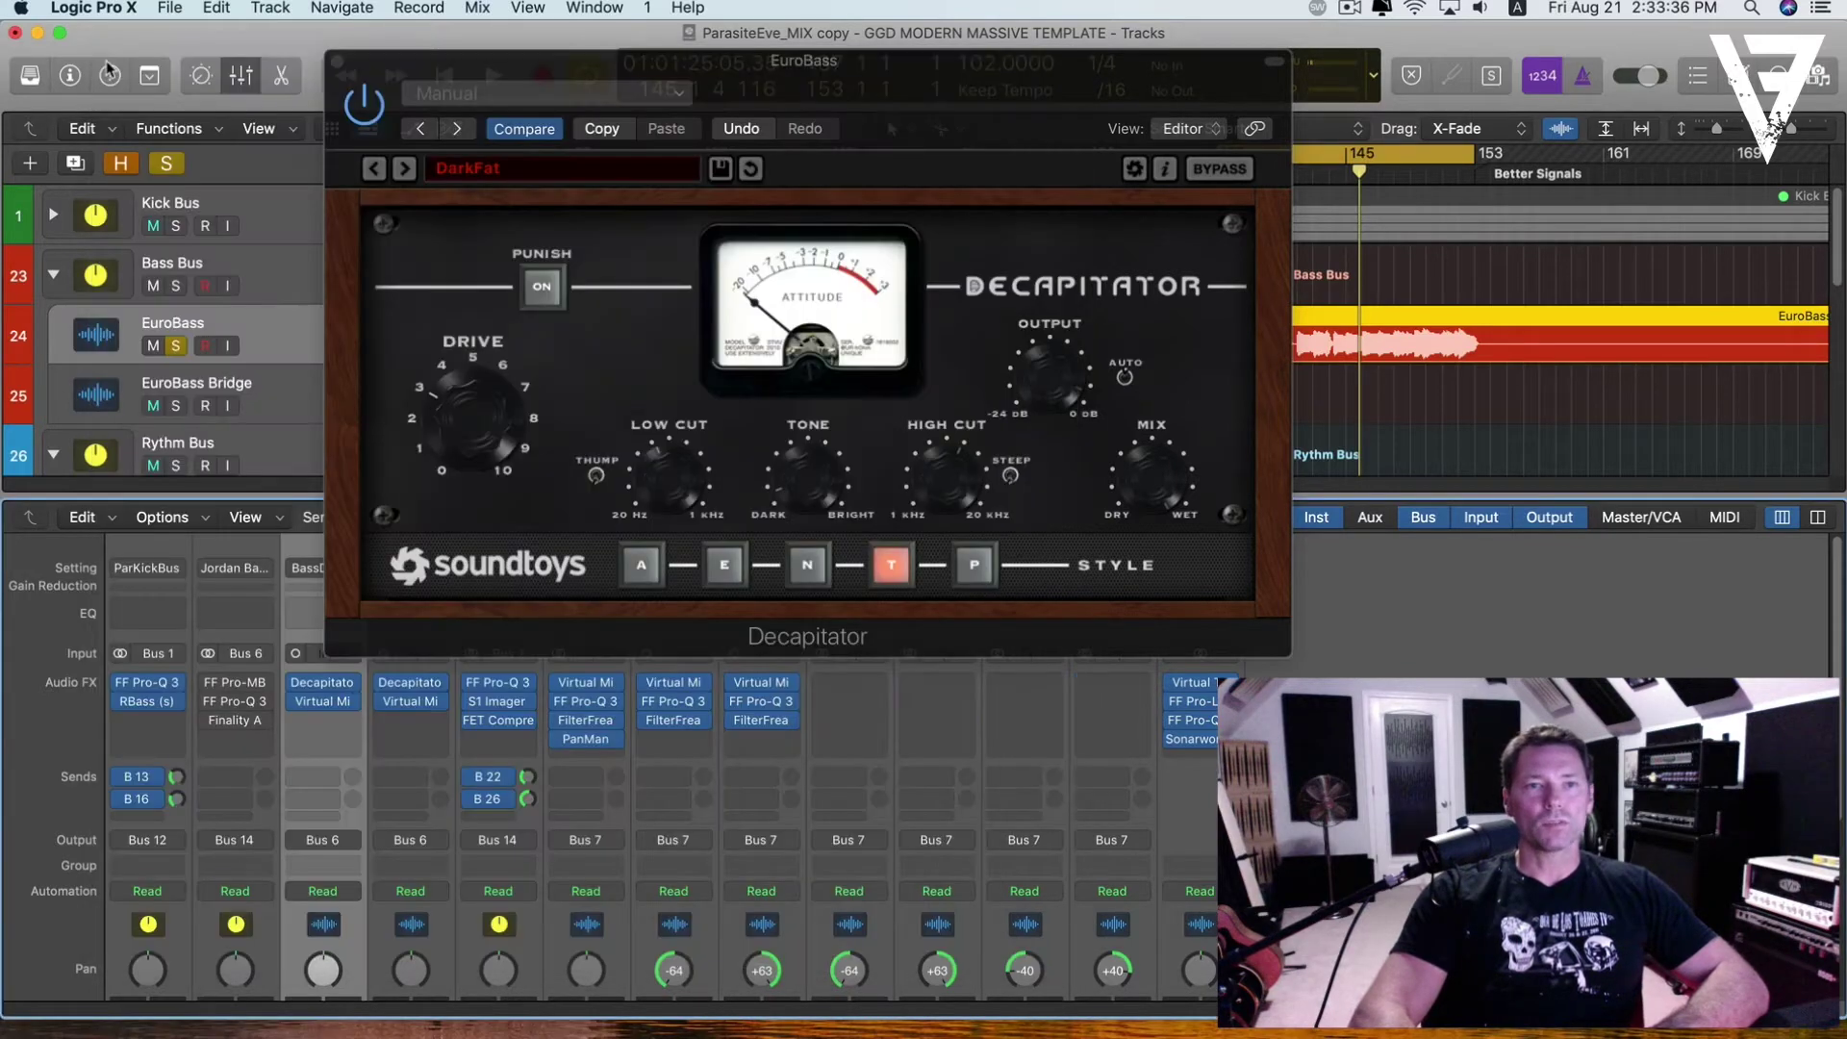
left_click_drag(500, 62, 508, 93)
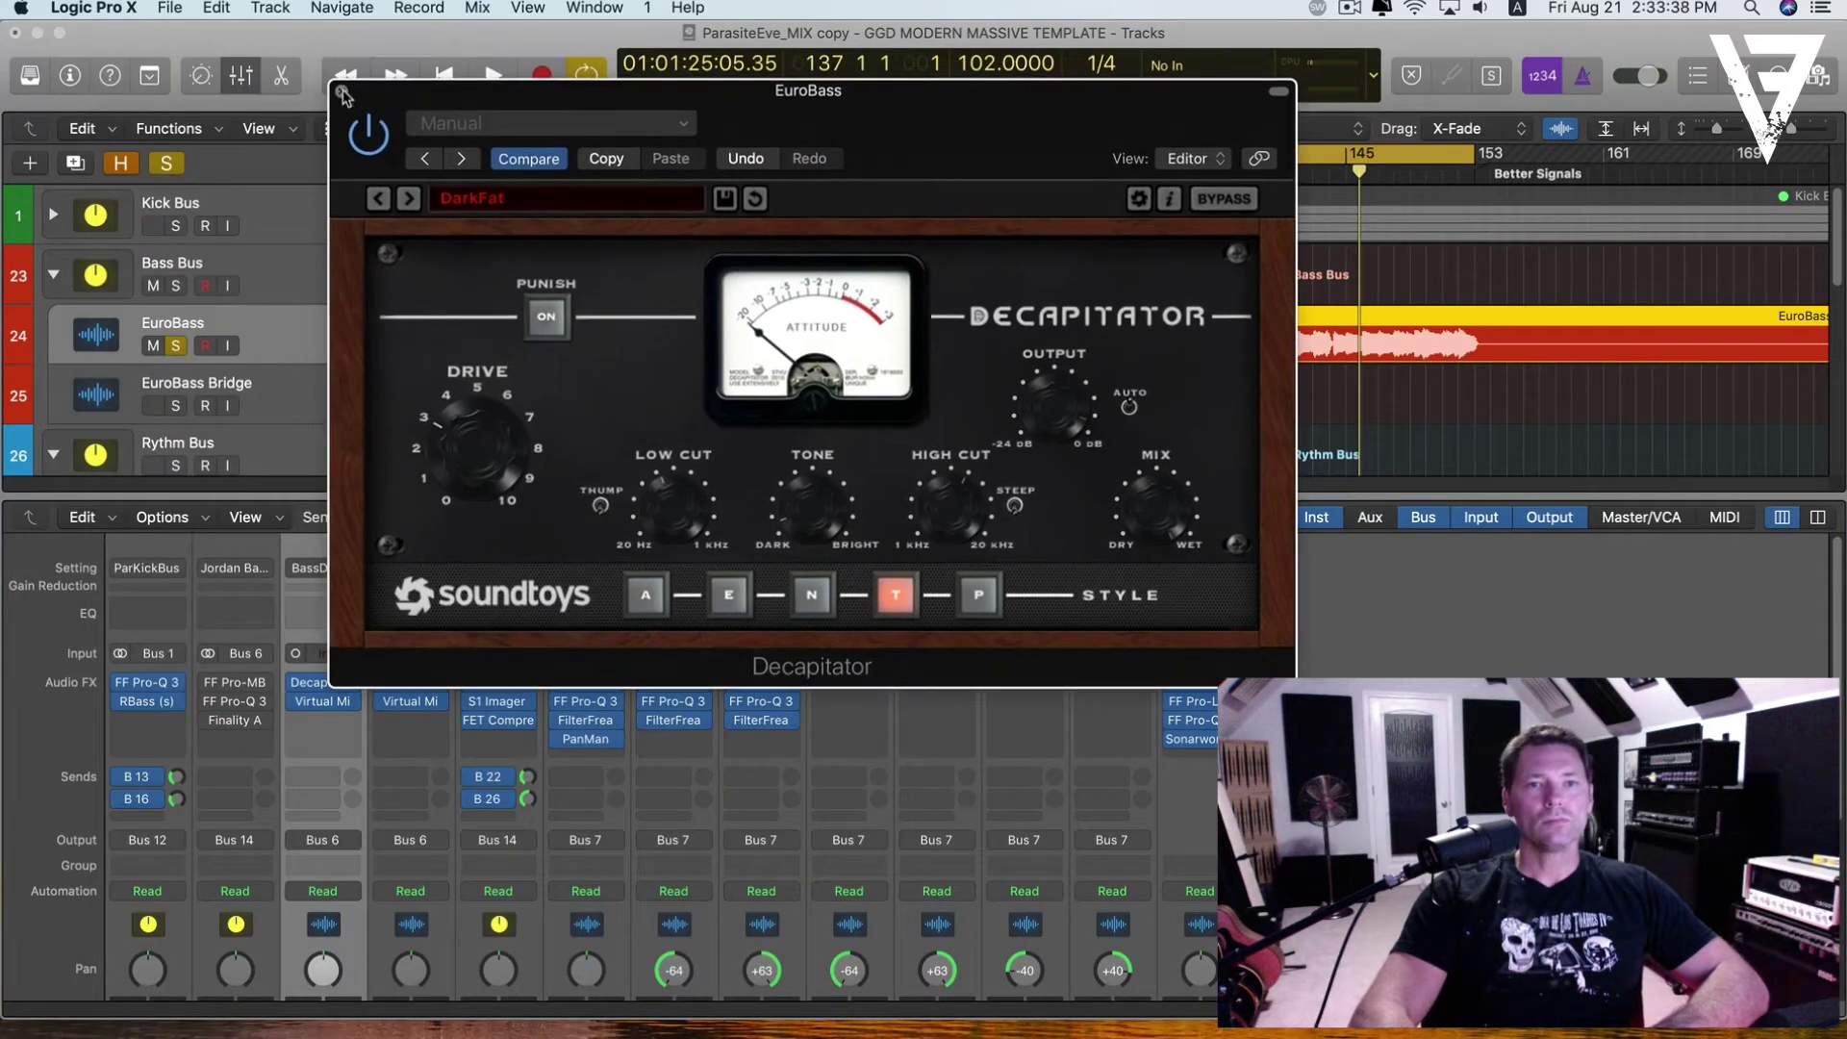
left_click(343, 93)
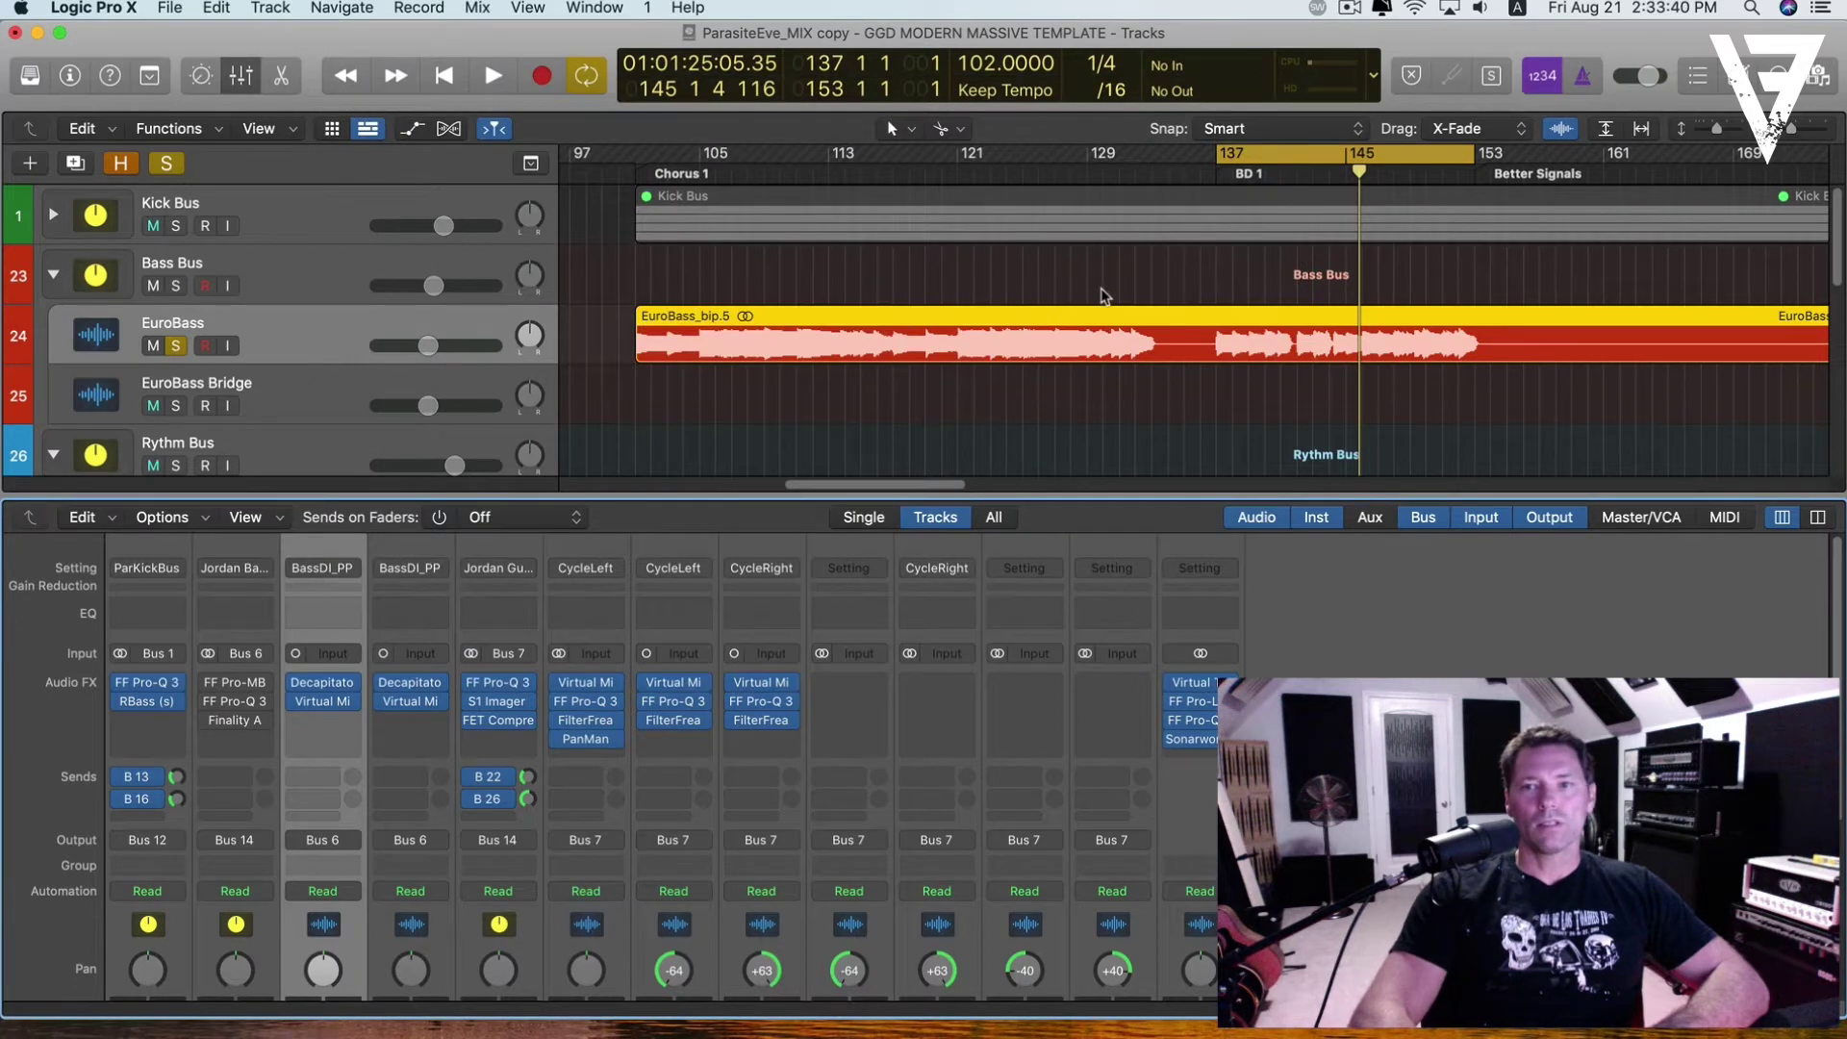
key("space")
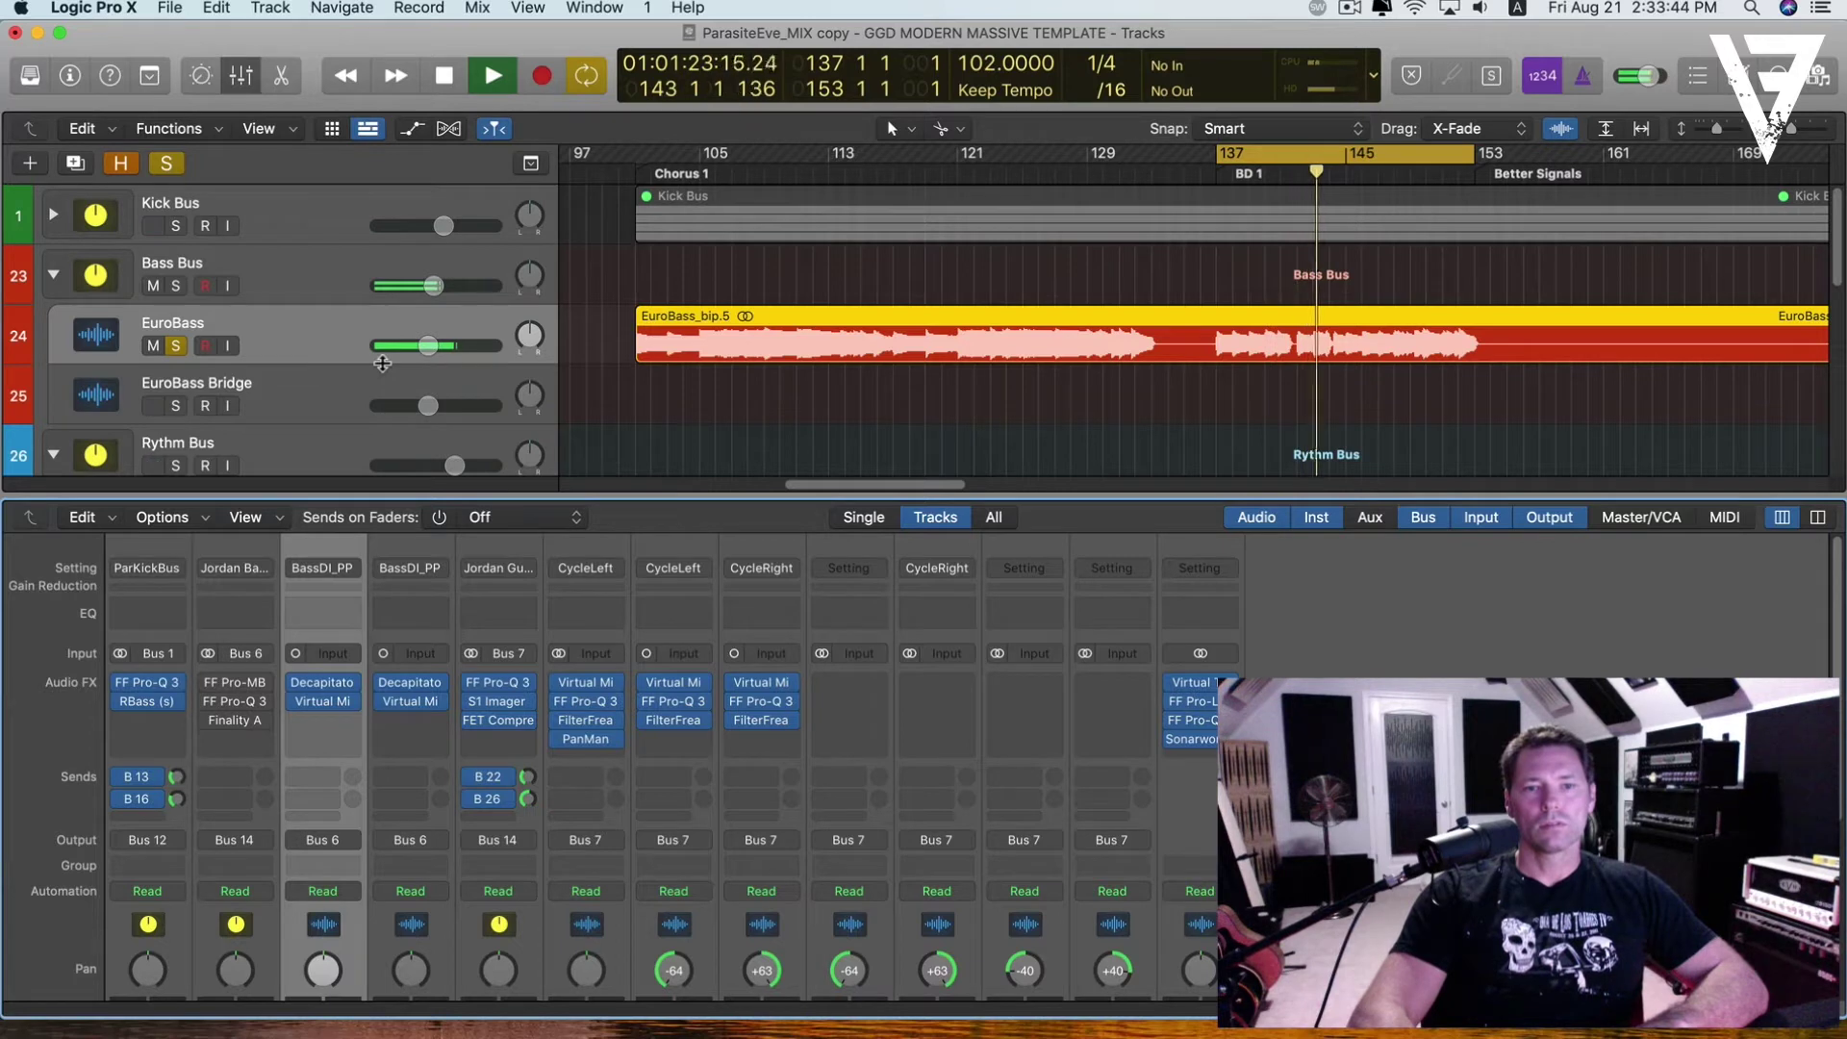
key("space")
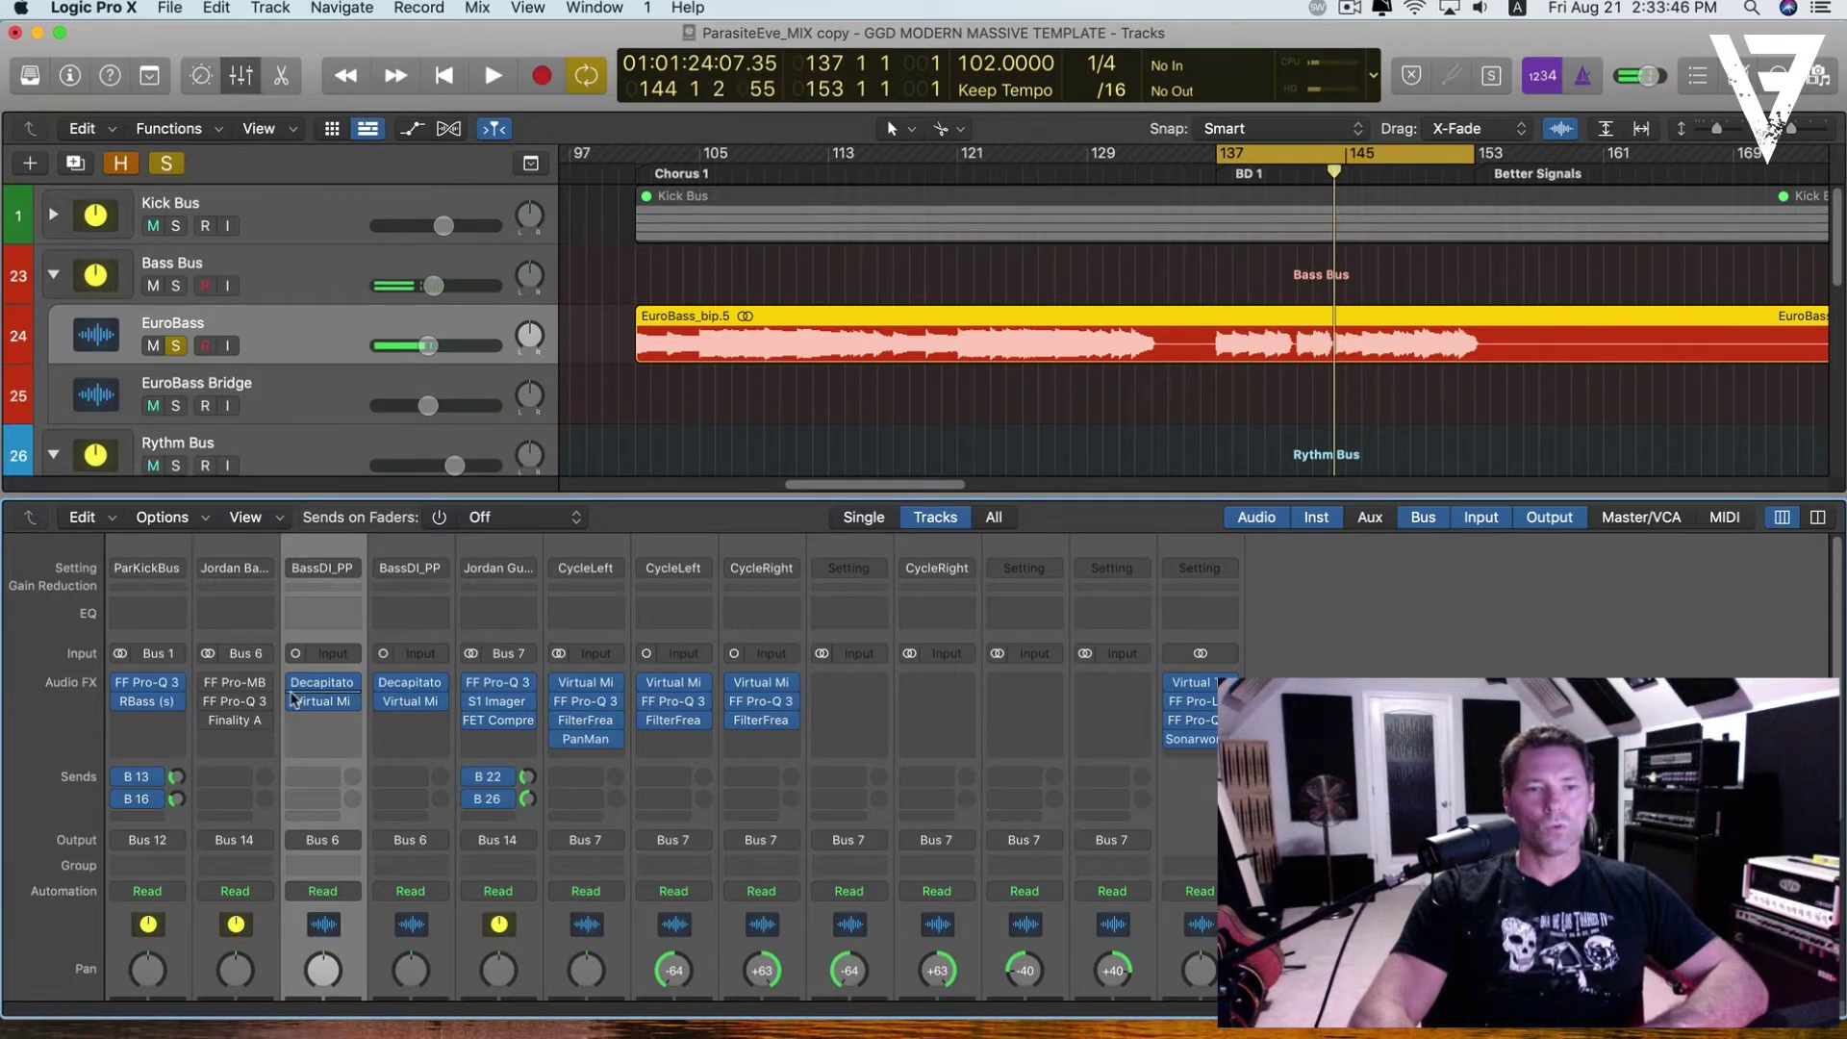
- Enable the FF Pro-MB insert on the Bass Bus, examine its low-frequency band in the plug-in window, and close it
mouse_move(234, 686)
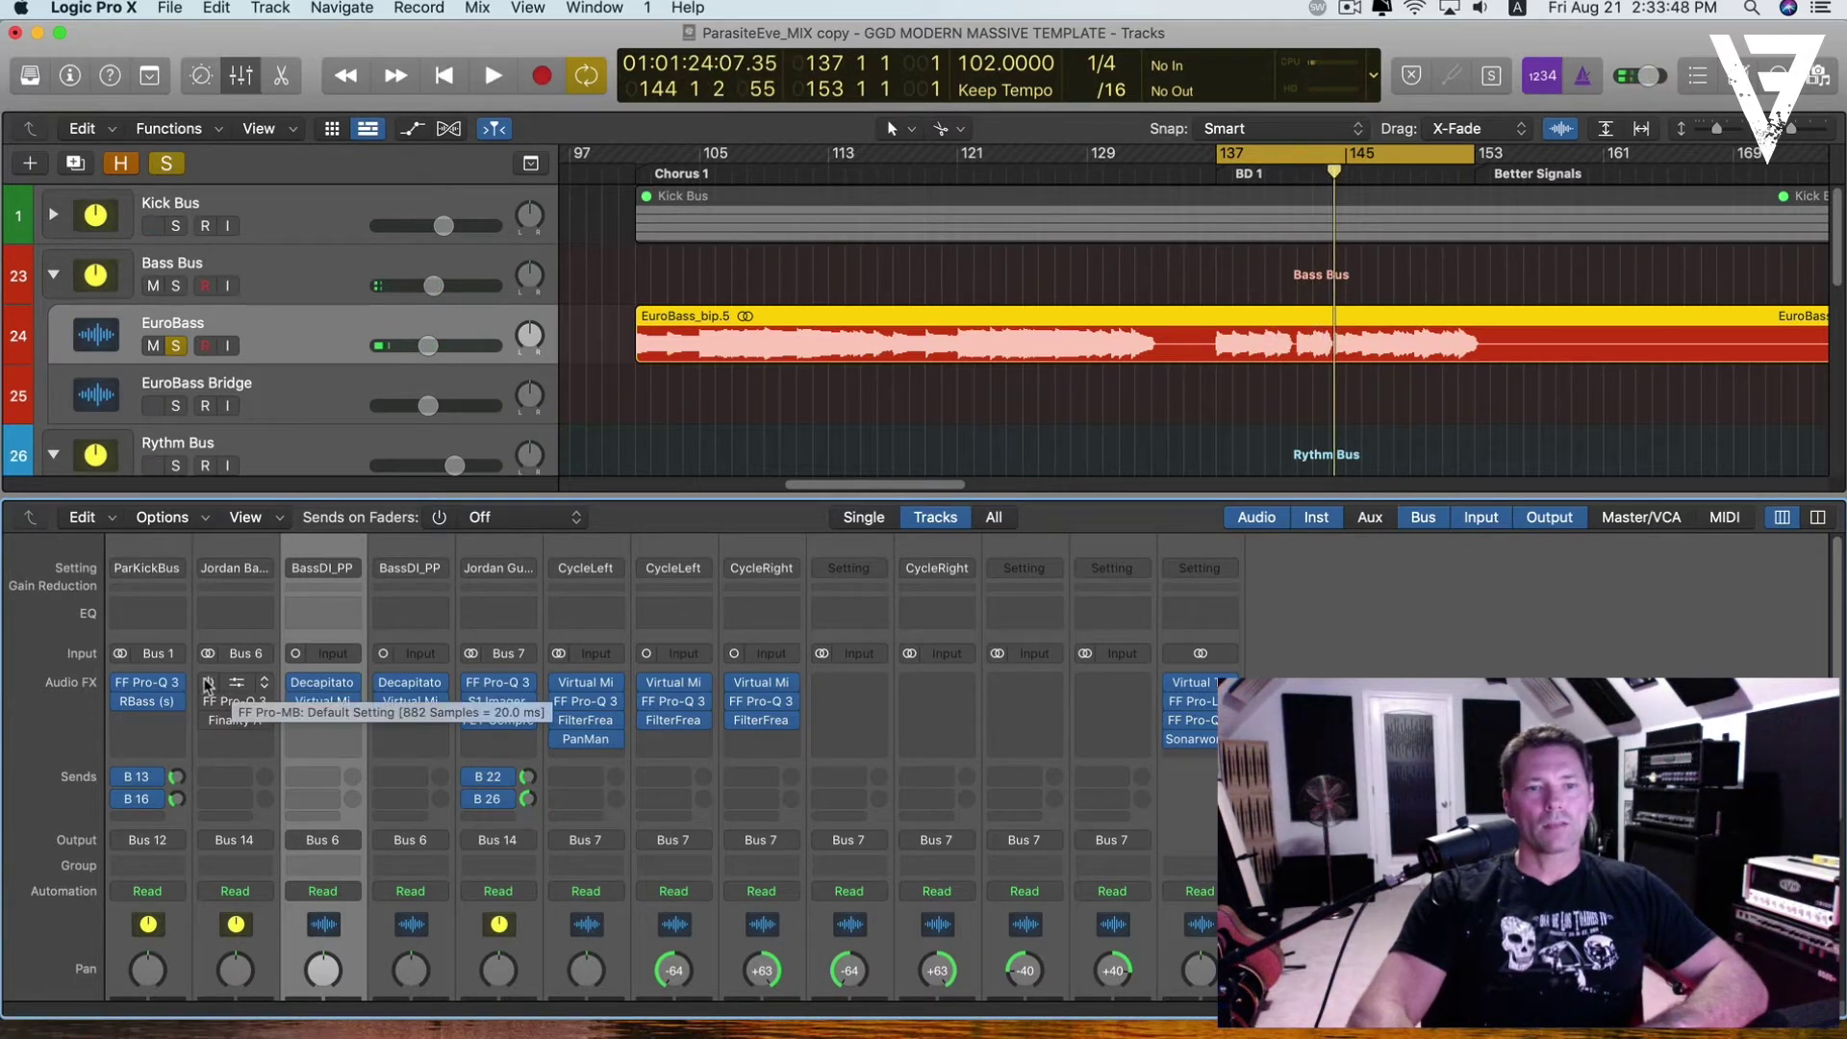
left_click(207, 683)
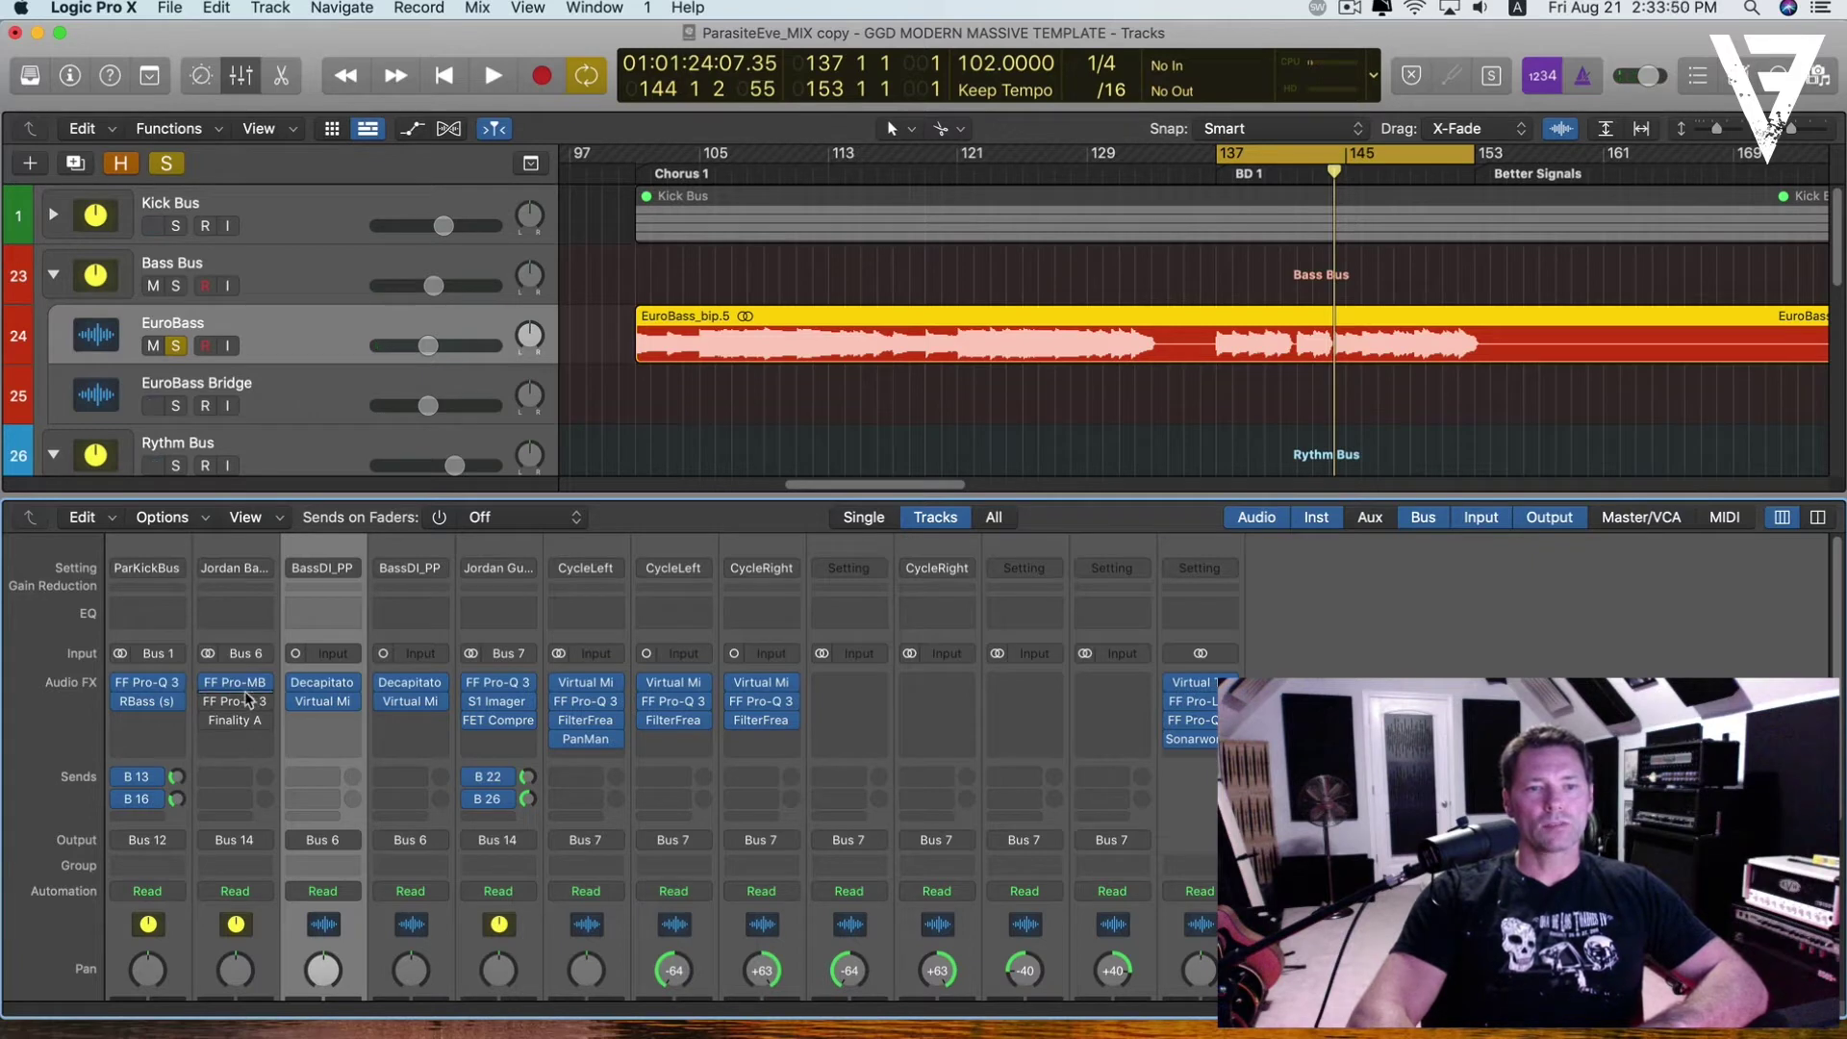
mouse_move(240, 683)
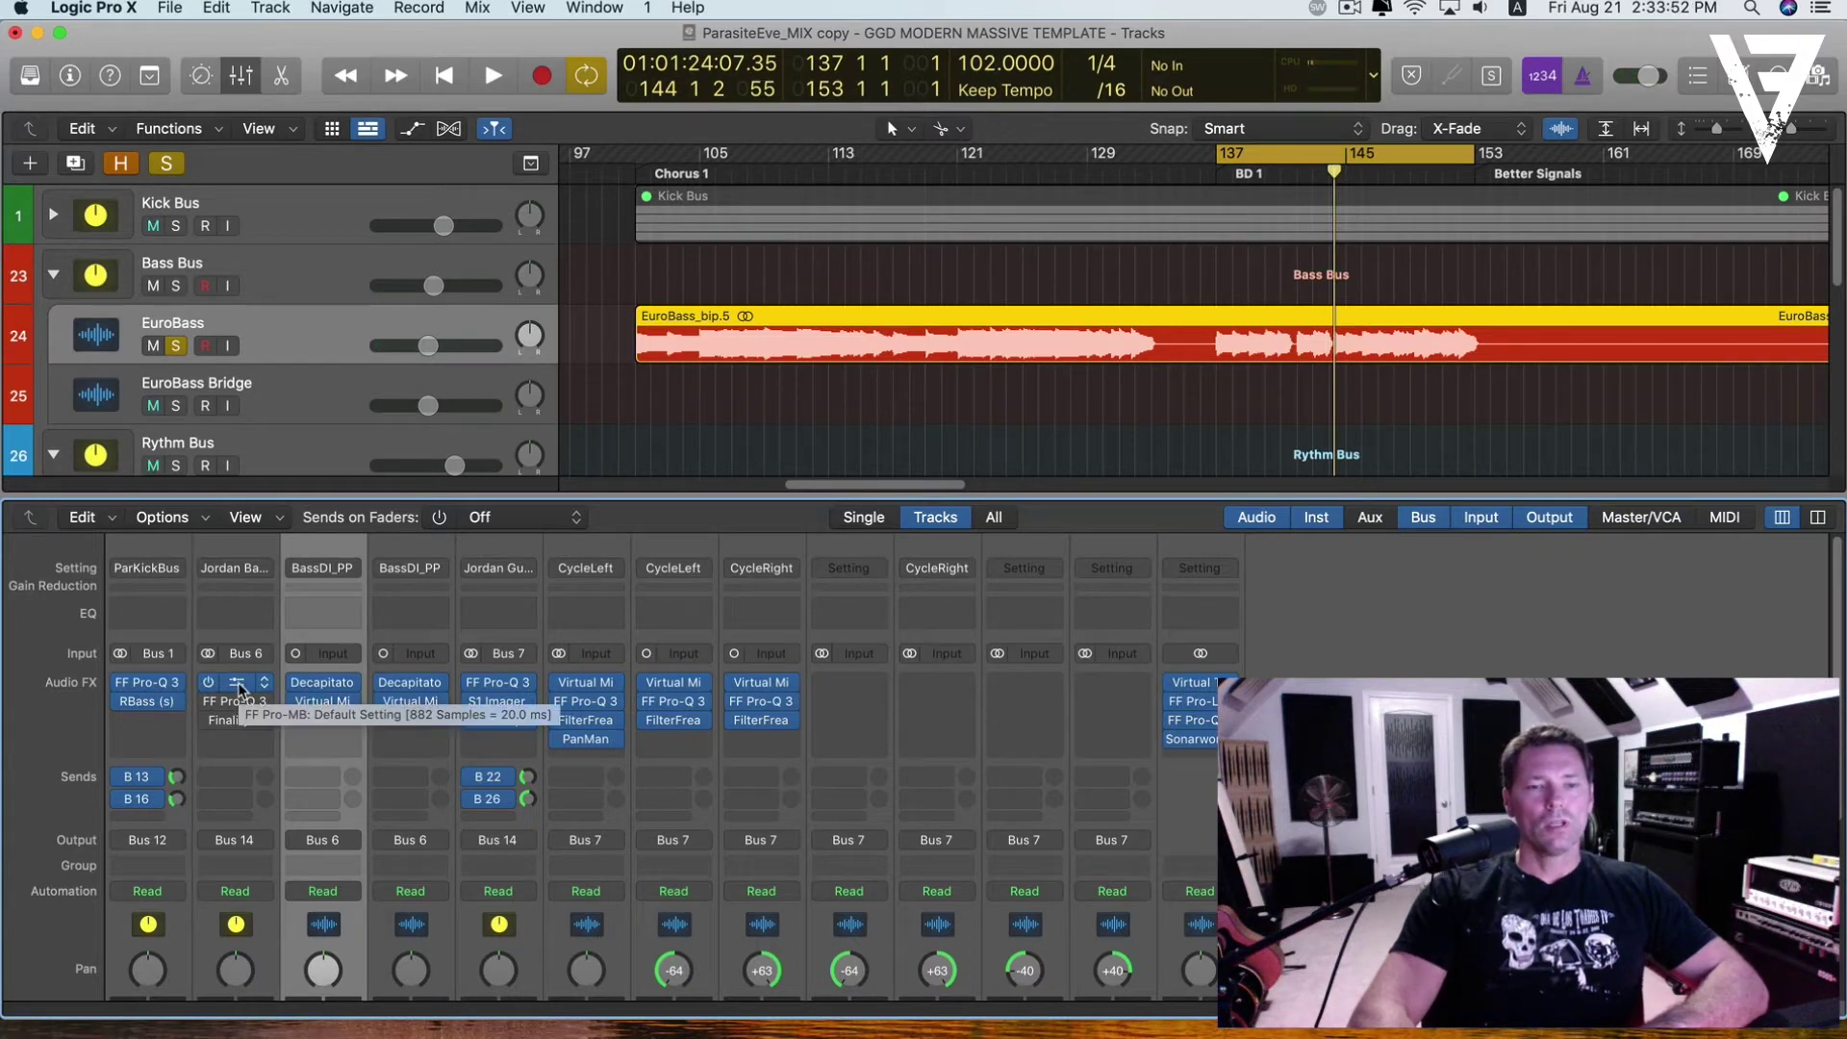
left_click(239, 685)
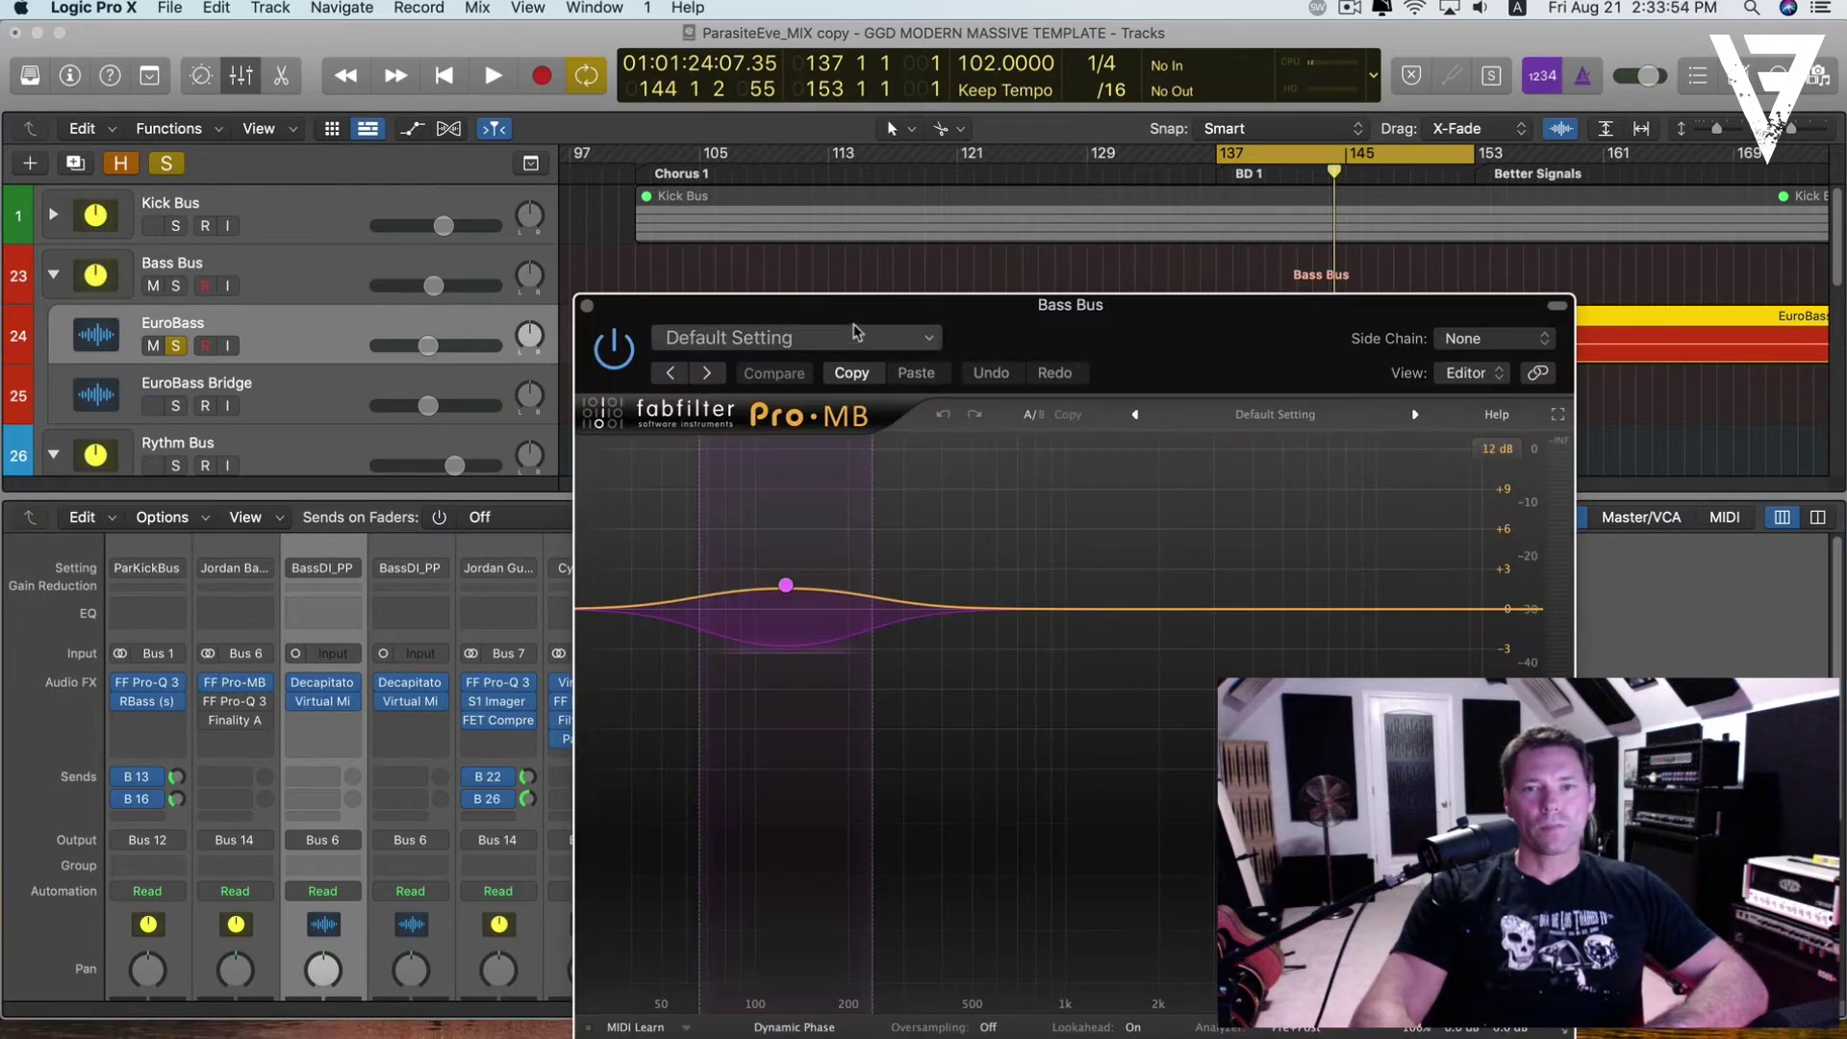
left_click_drag(842, 305, 755, 245)
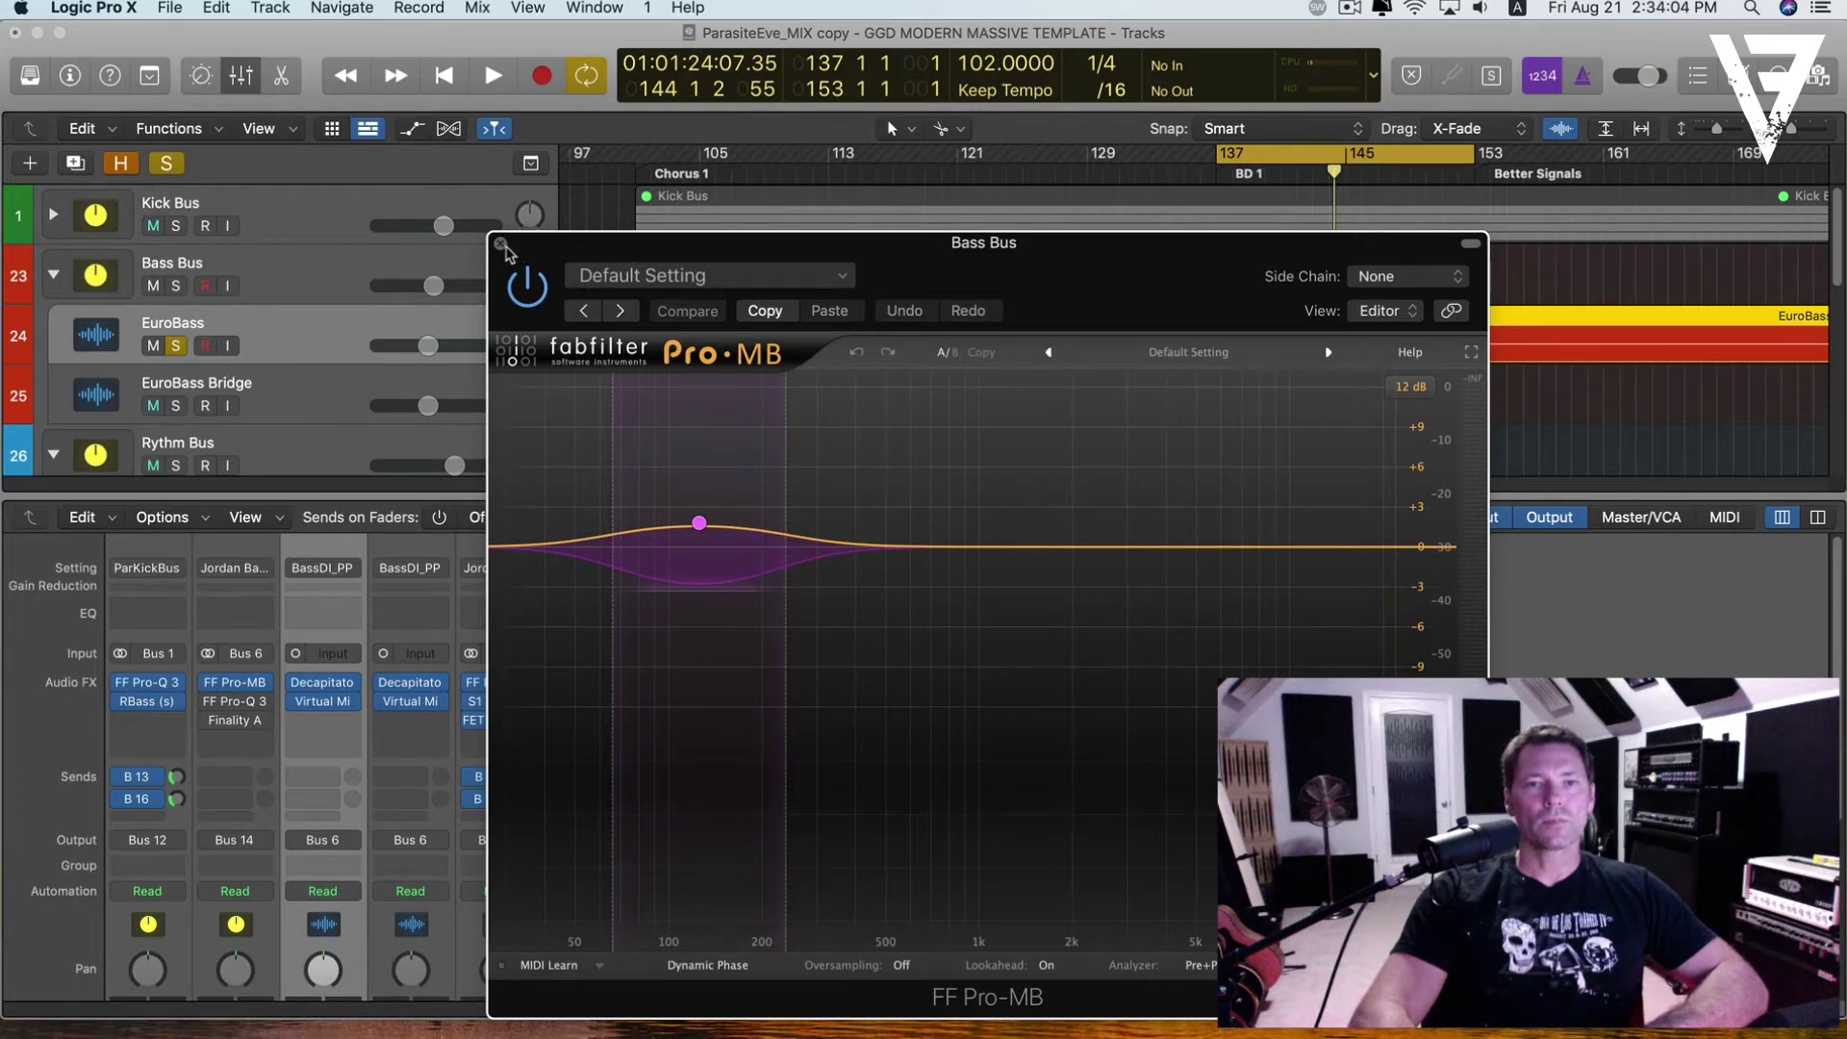
left_click(500, 244)
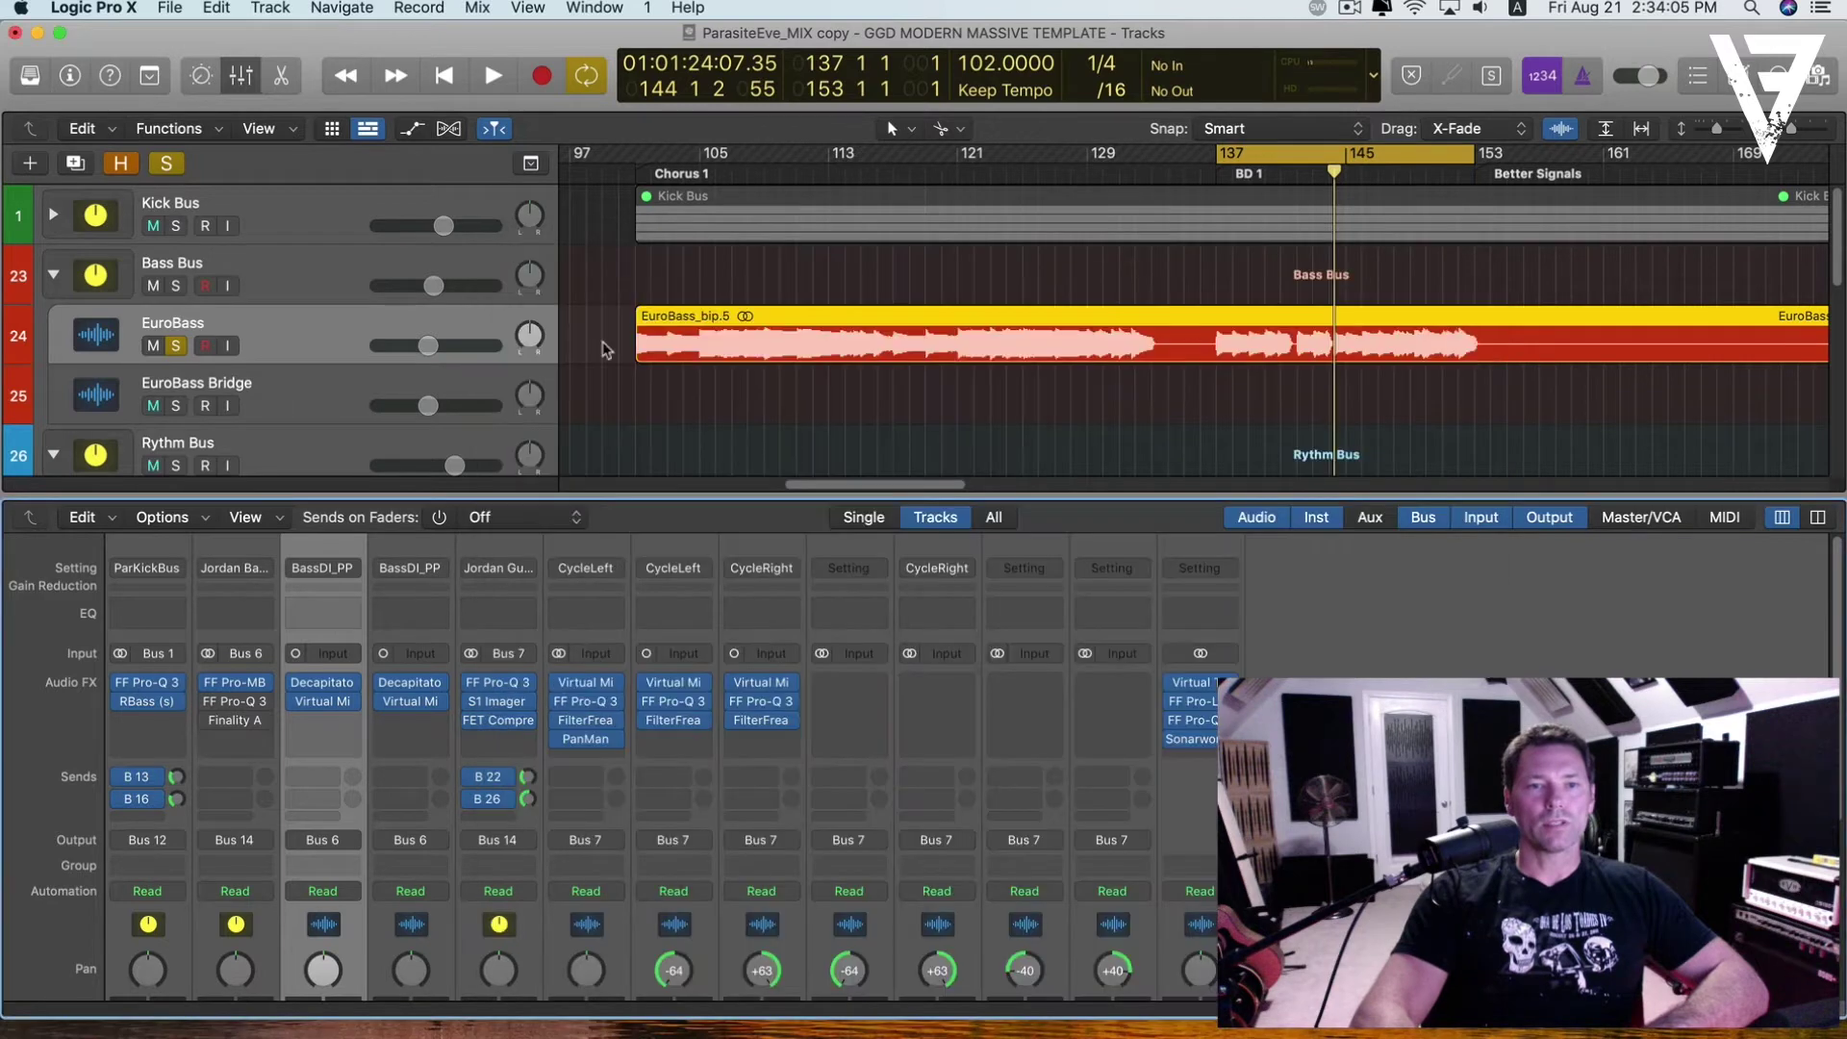
- Open the FF Pro-Q 3 insert on the Bass Bus and examine its EQ bands, moving the window off the track headers
left_click(236, 709)
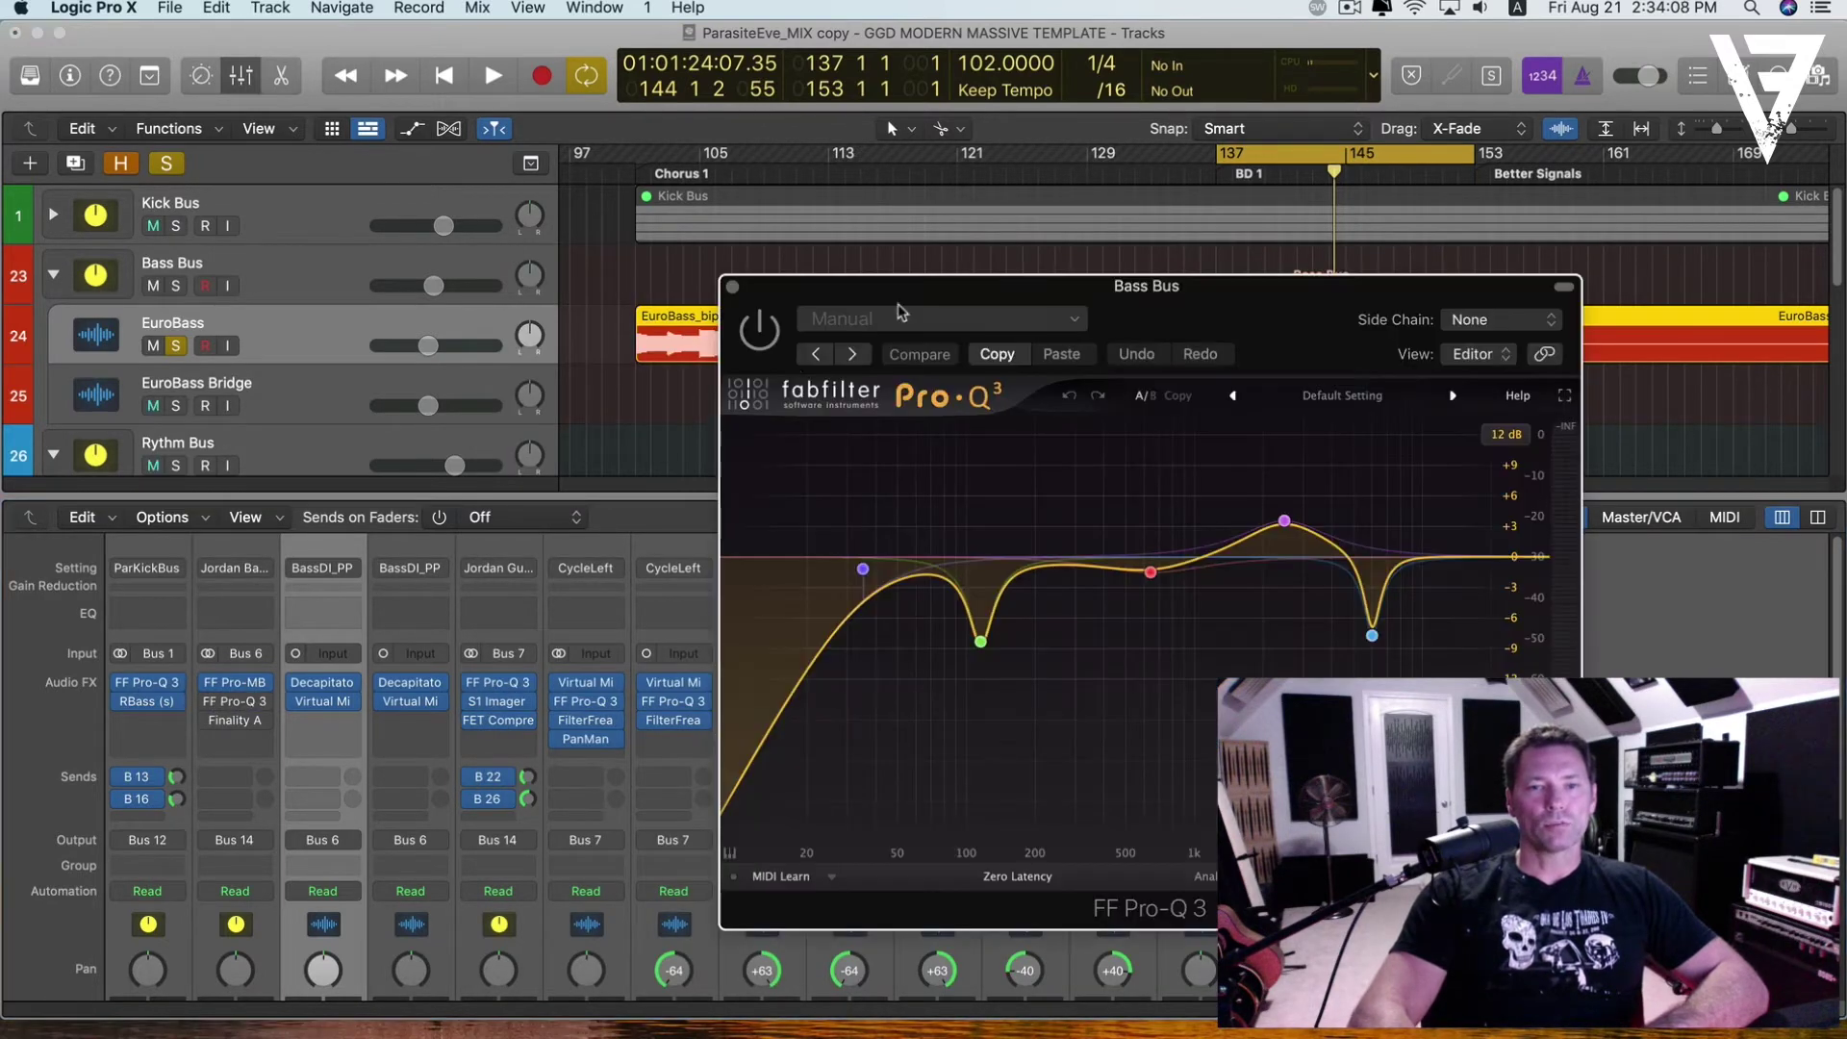
left_click_drag(1048, 303, 510, 135)
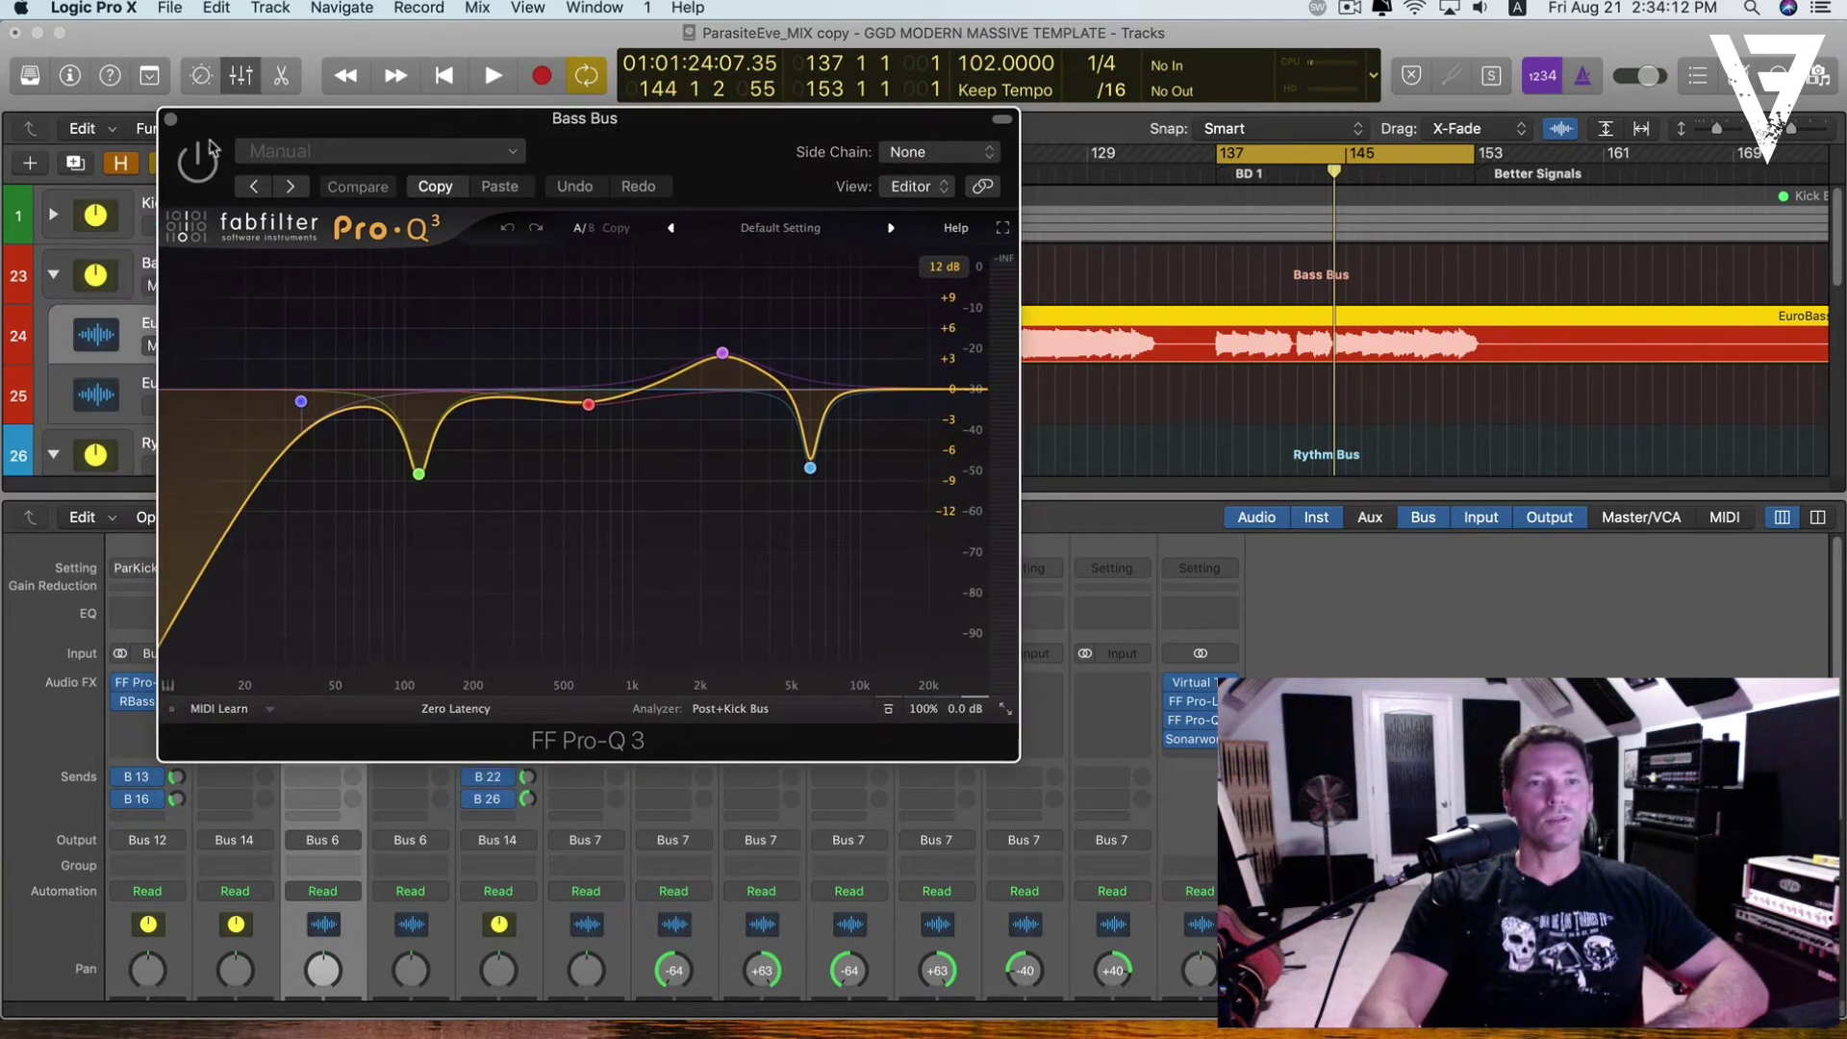
mouse_move(428, 472)
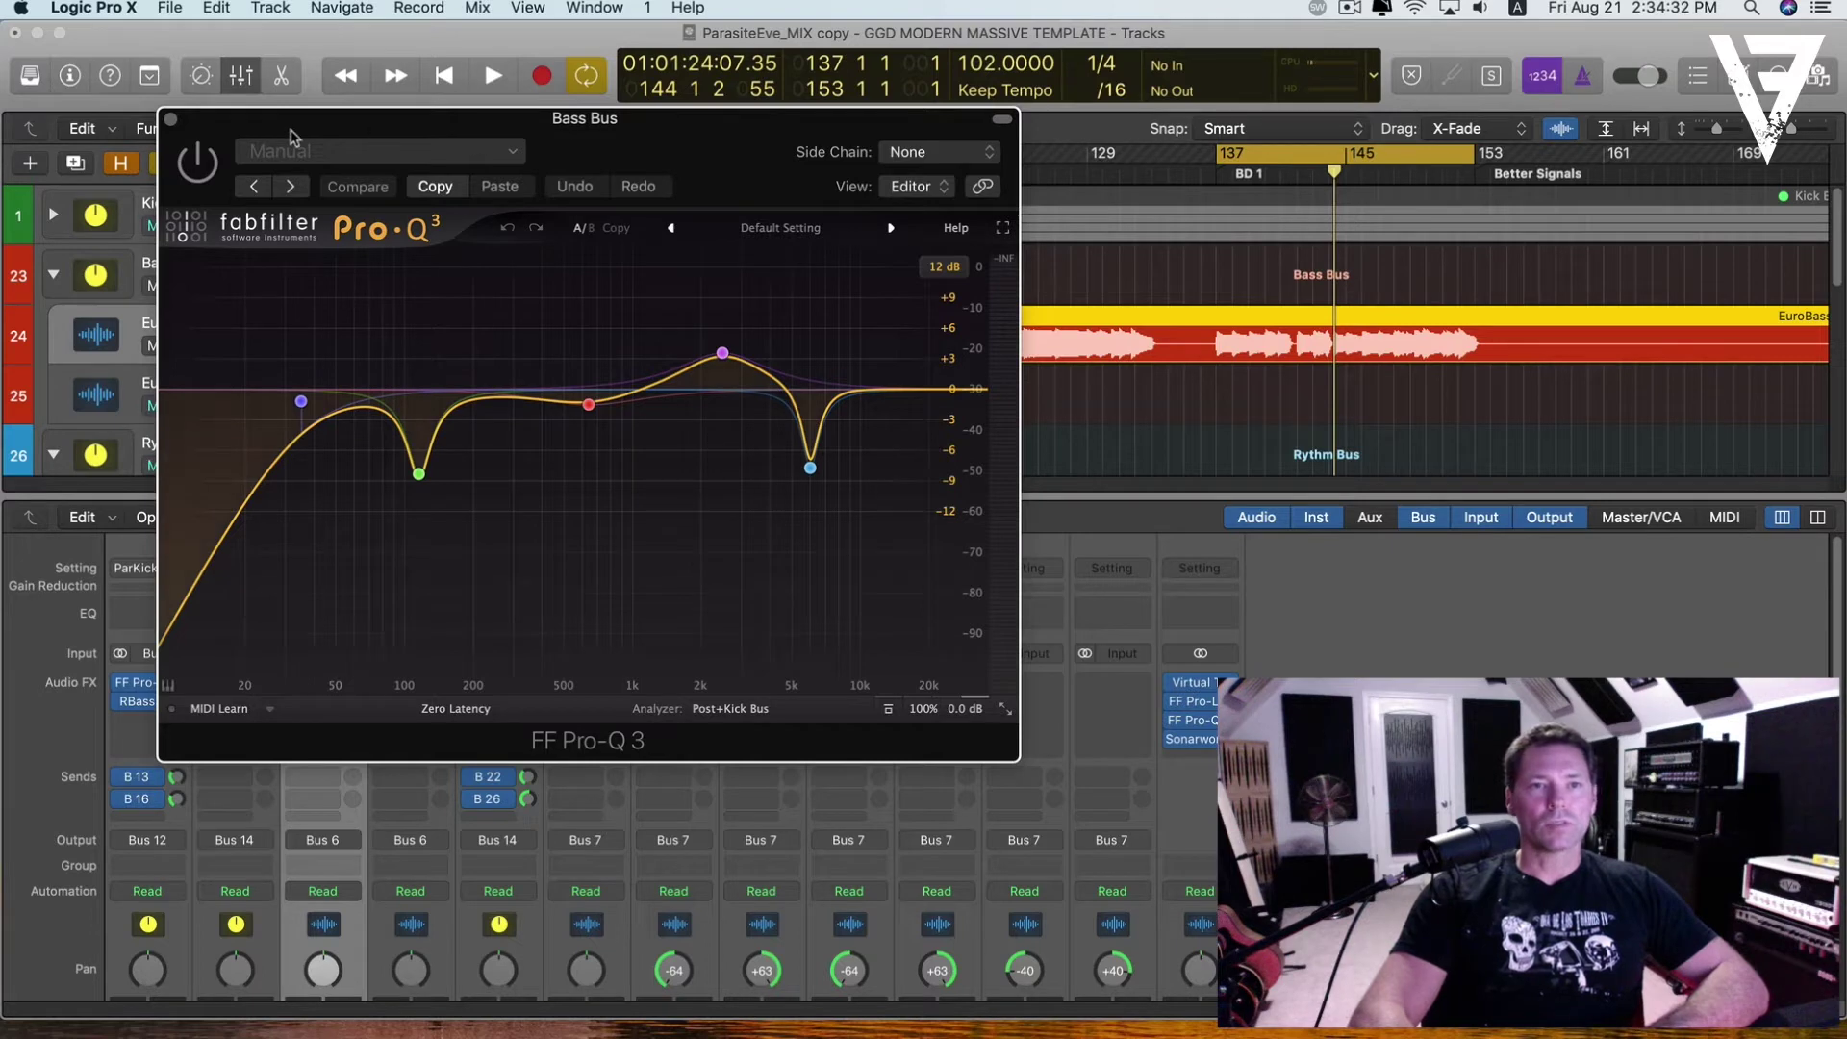
left_click_drag(220, 120, 347, 120)
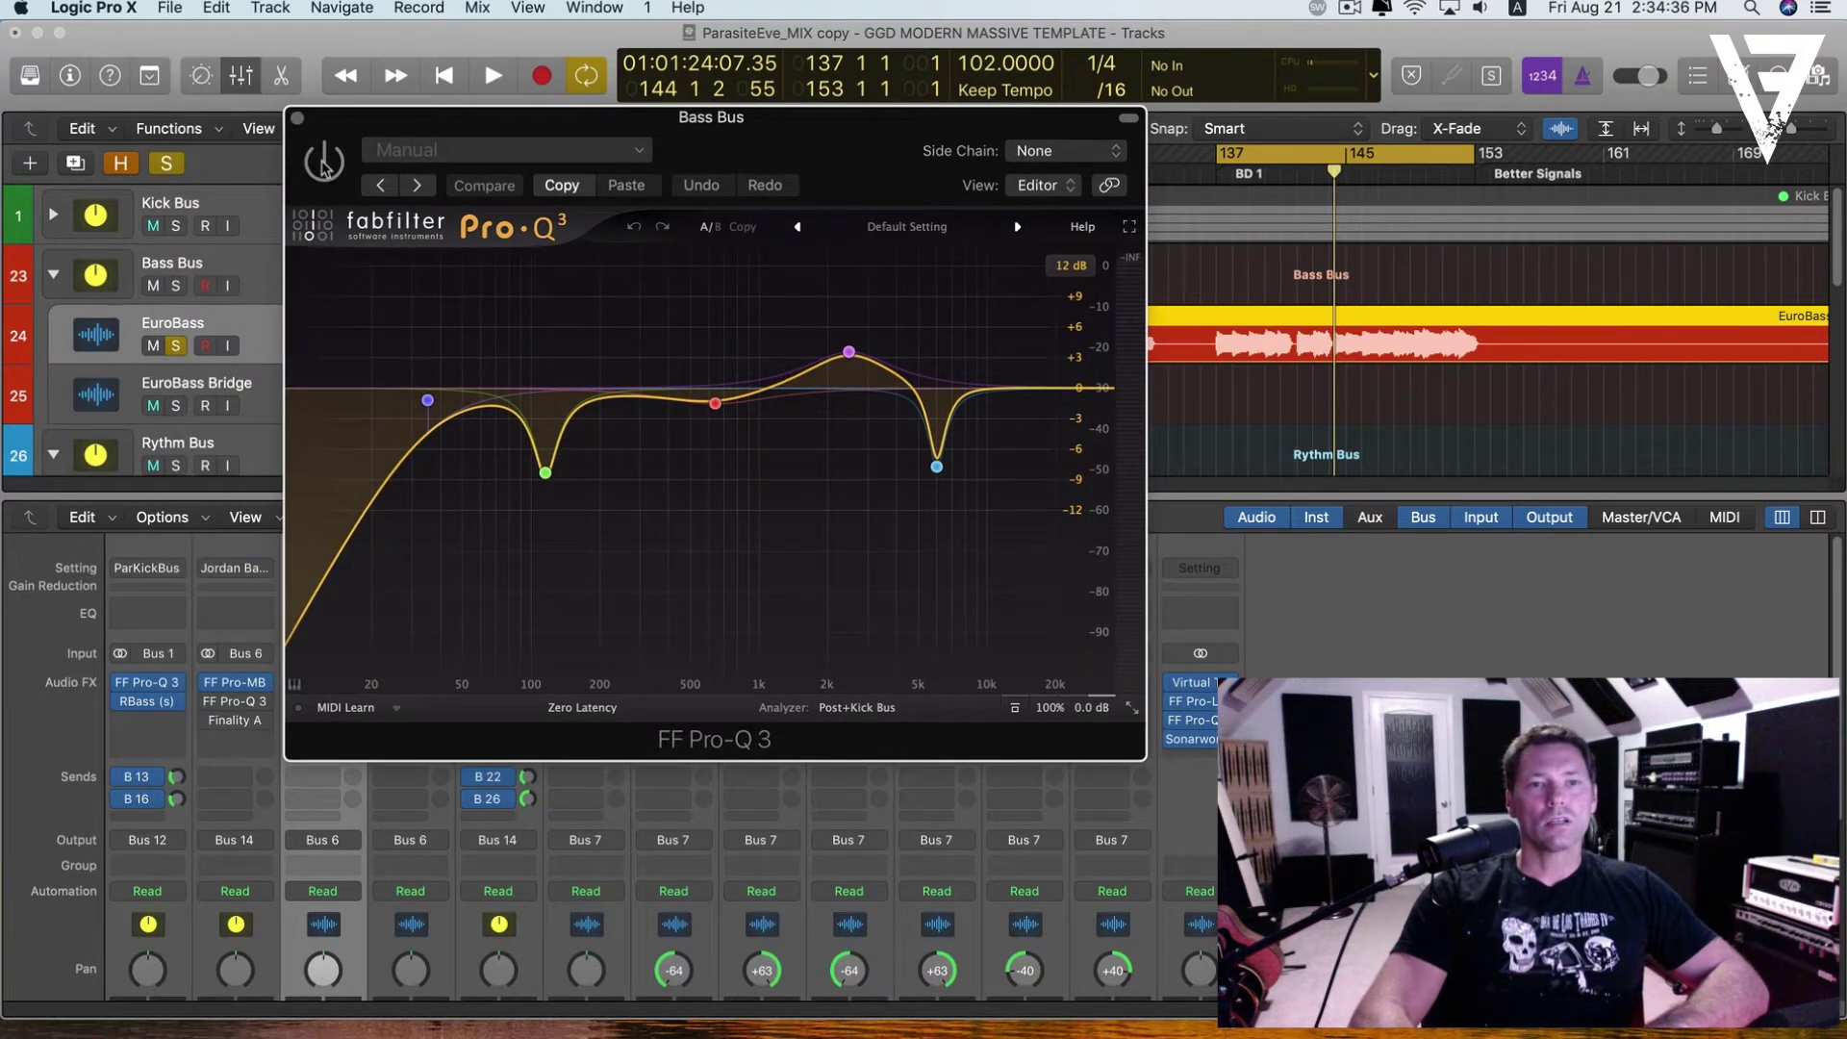
- Enable the Bass Bus FF Pro-Q 3 and play the soloed EuroBass through it, moving the window clear of the inserts
key("space")
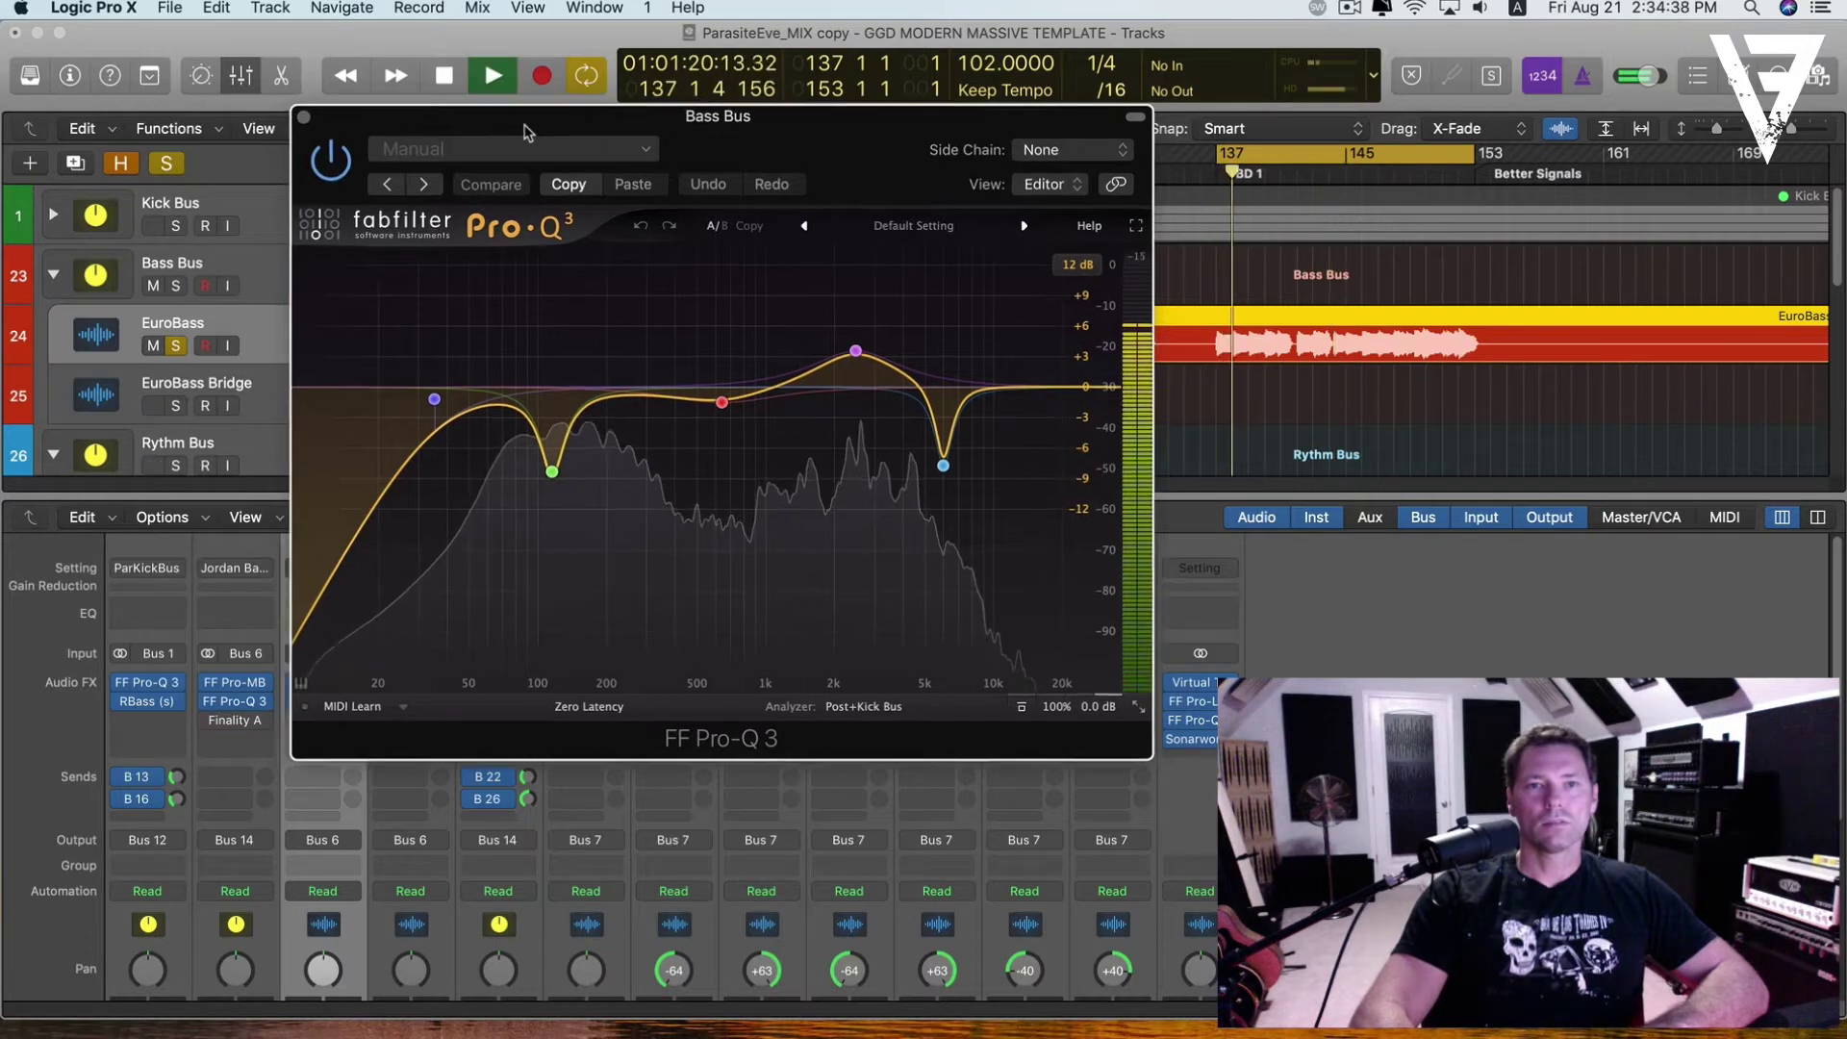
left_click_drag(416, 168, 750, 113)
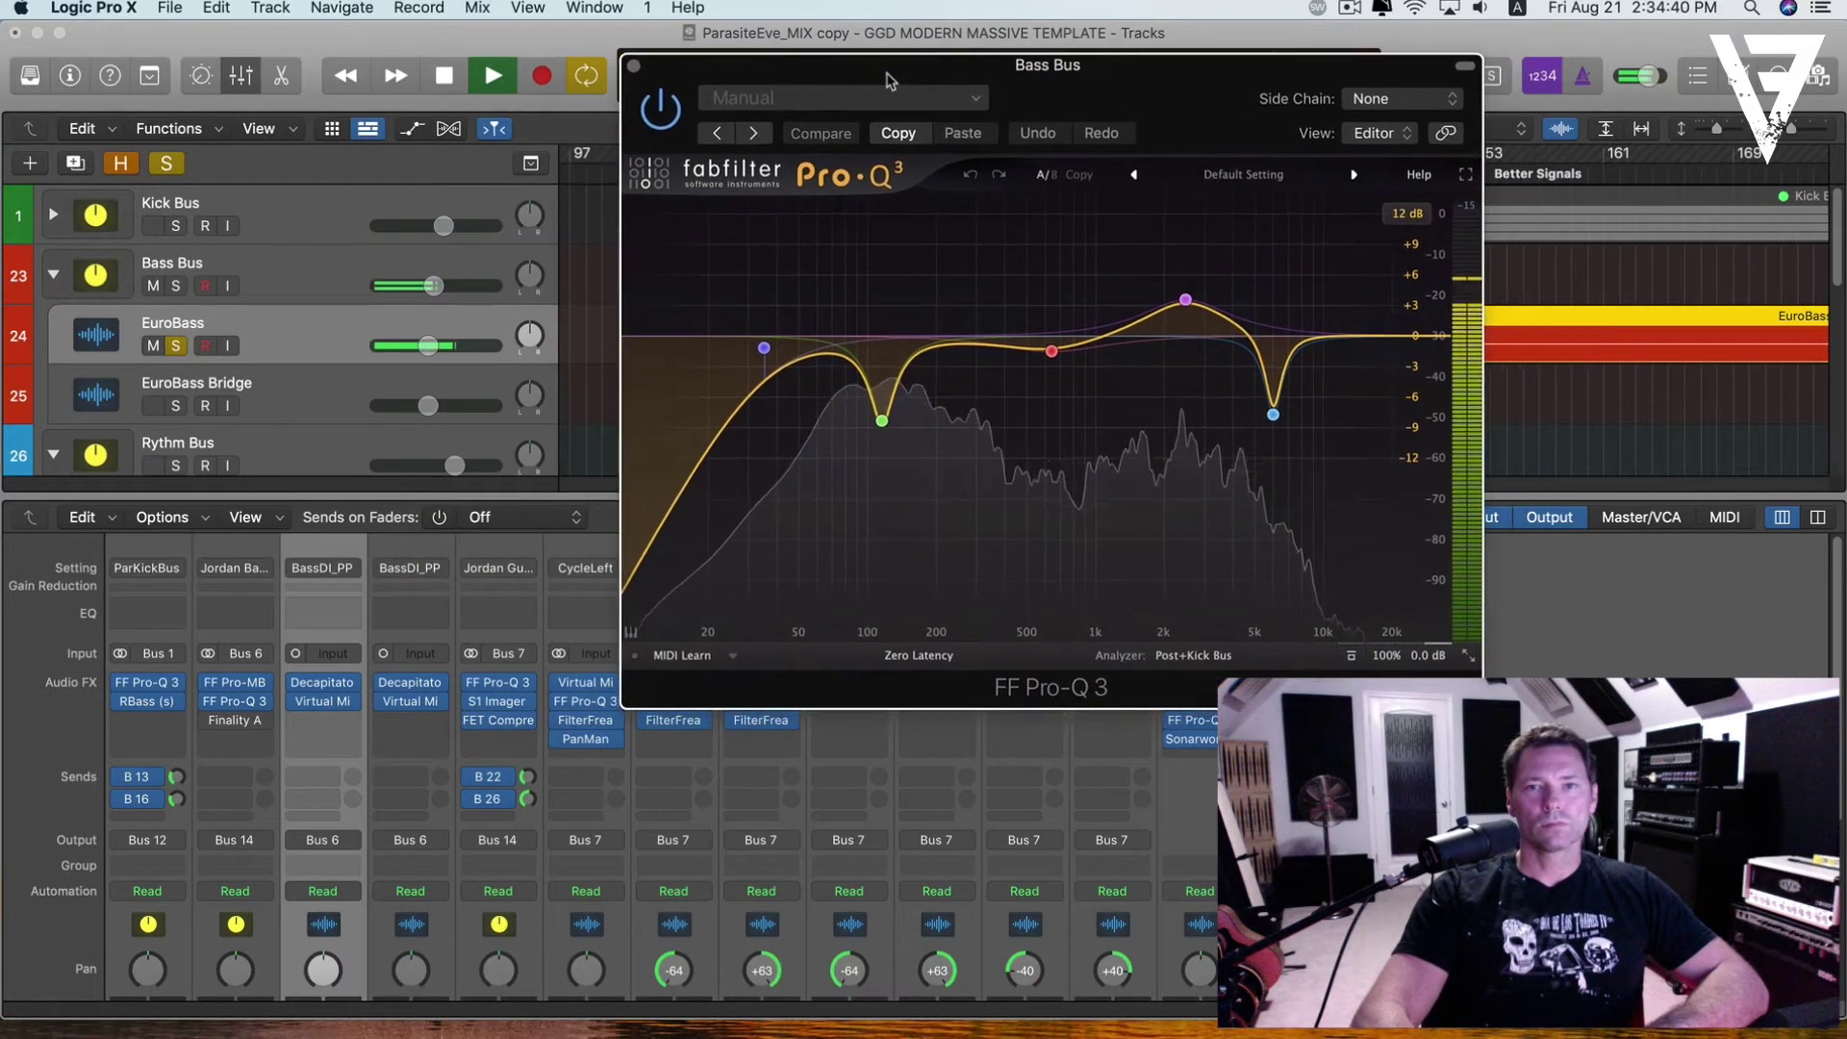
key("space")
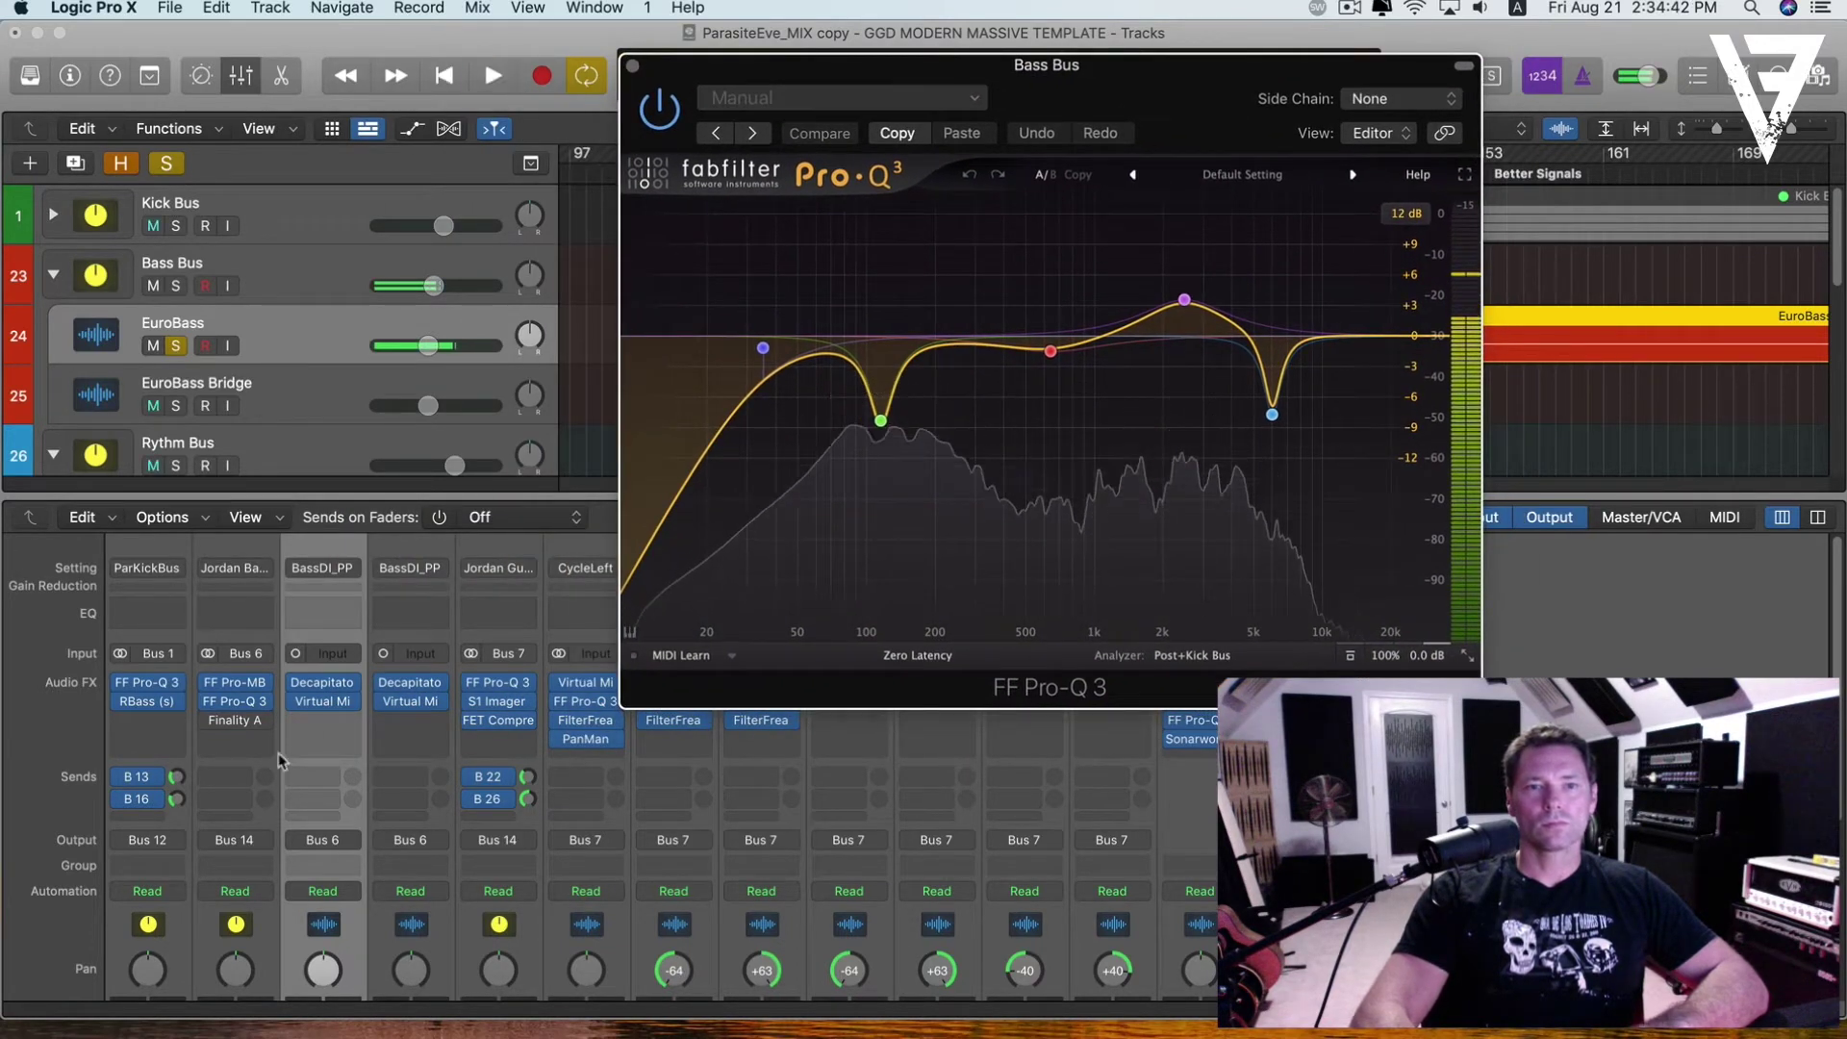
- Enable Finality Advanced on the Bass Bus, examine its settings while undoing a stray threshold change, and close its window
mouse_move(210, 722)
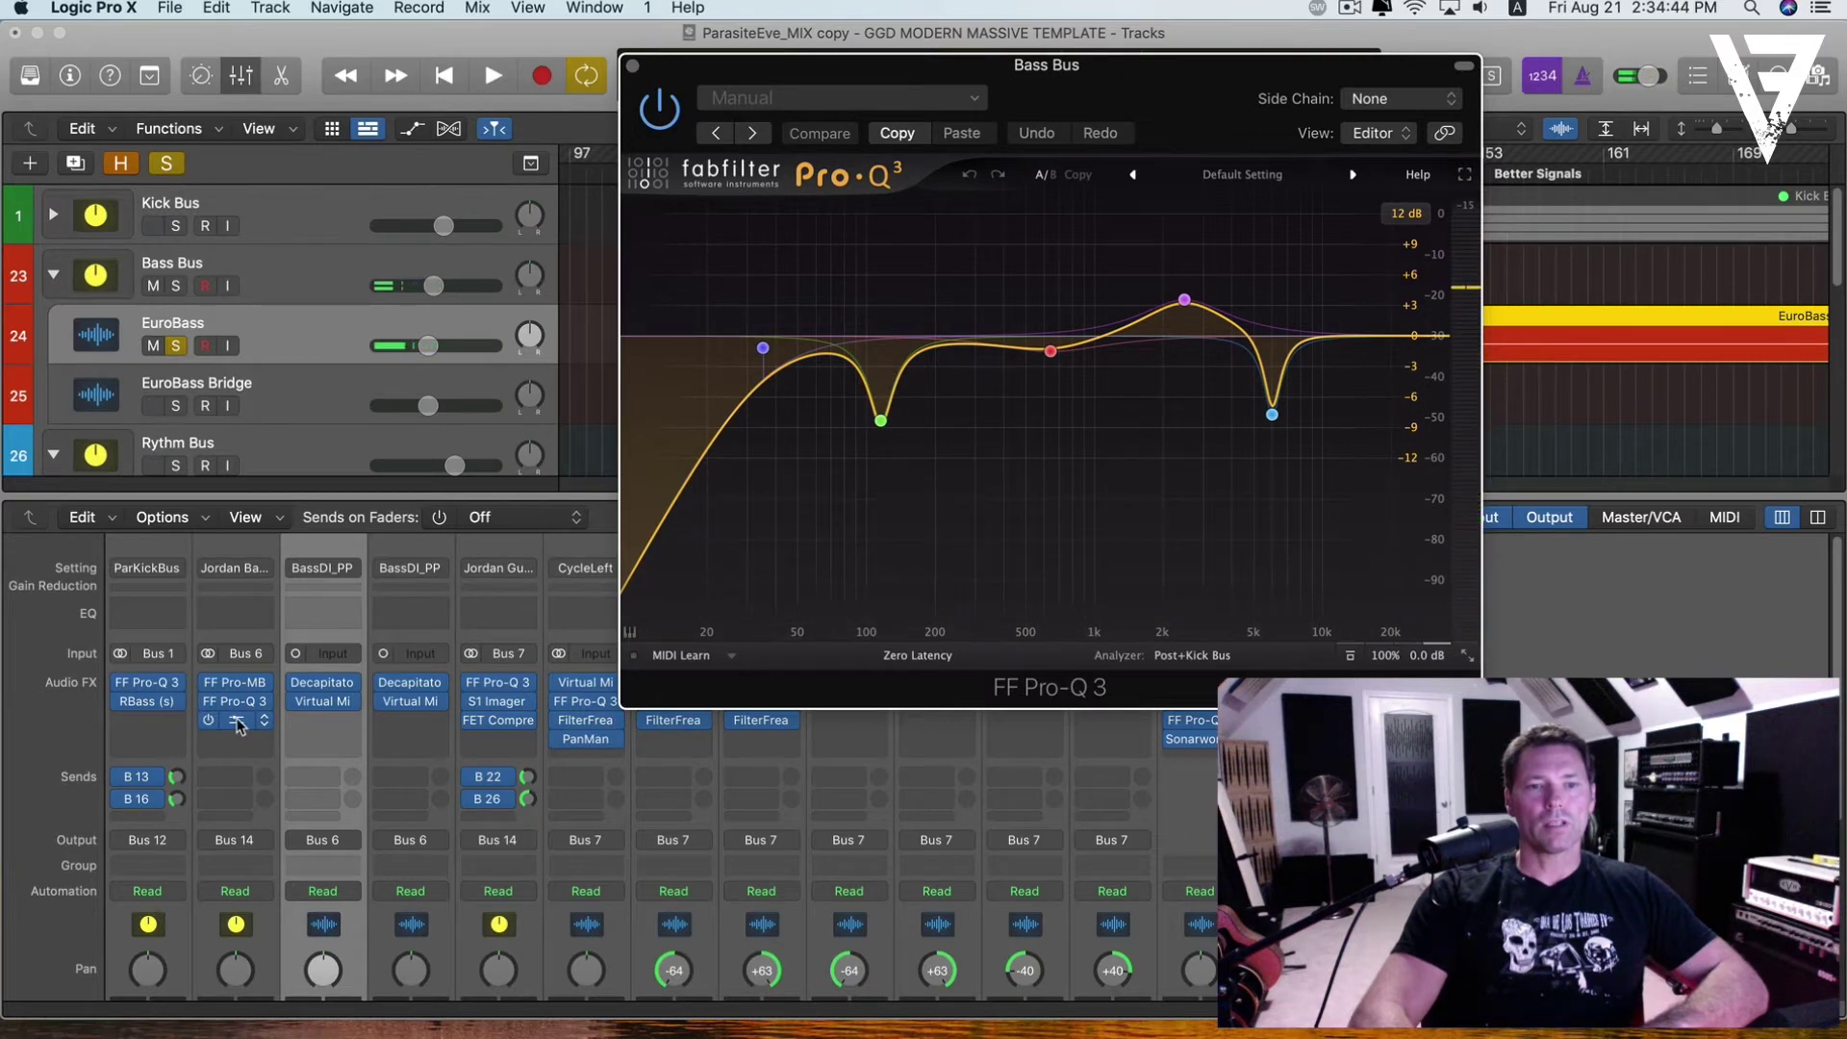
left_click(238, 722)
left_click_drag(563, 396, 791, 272)
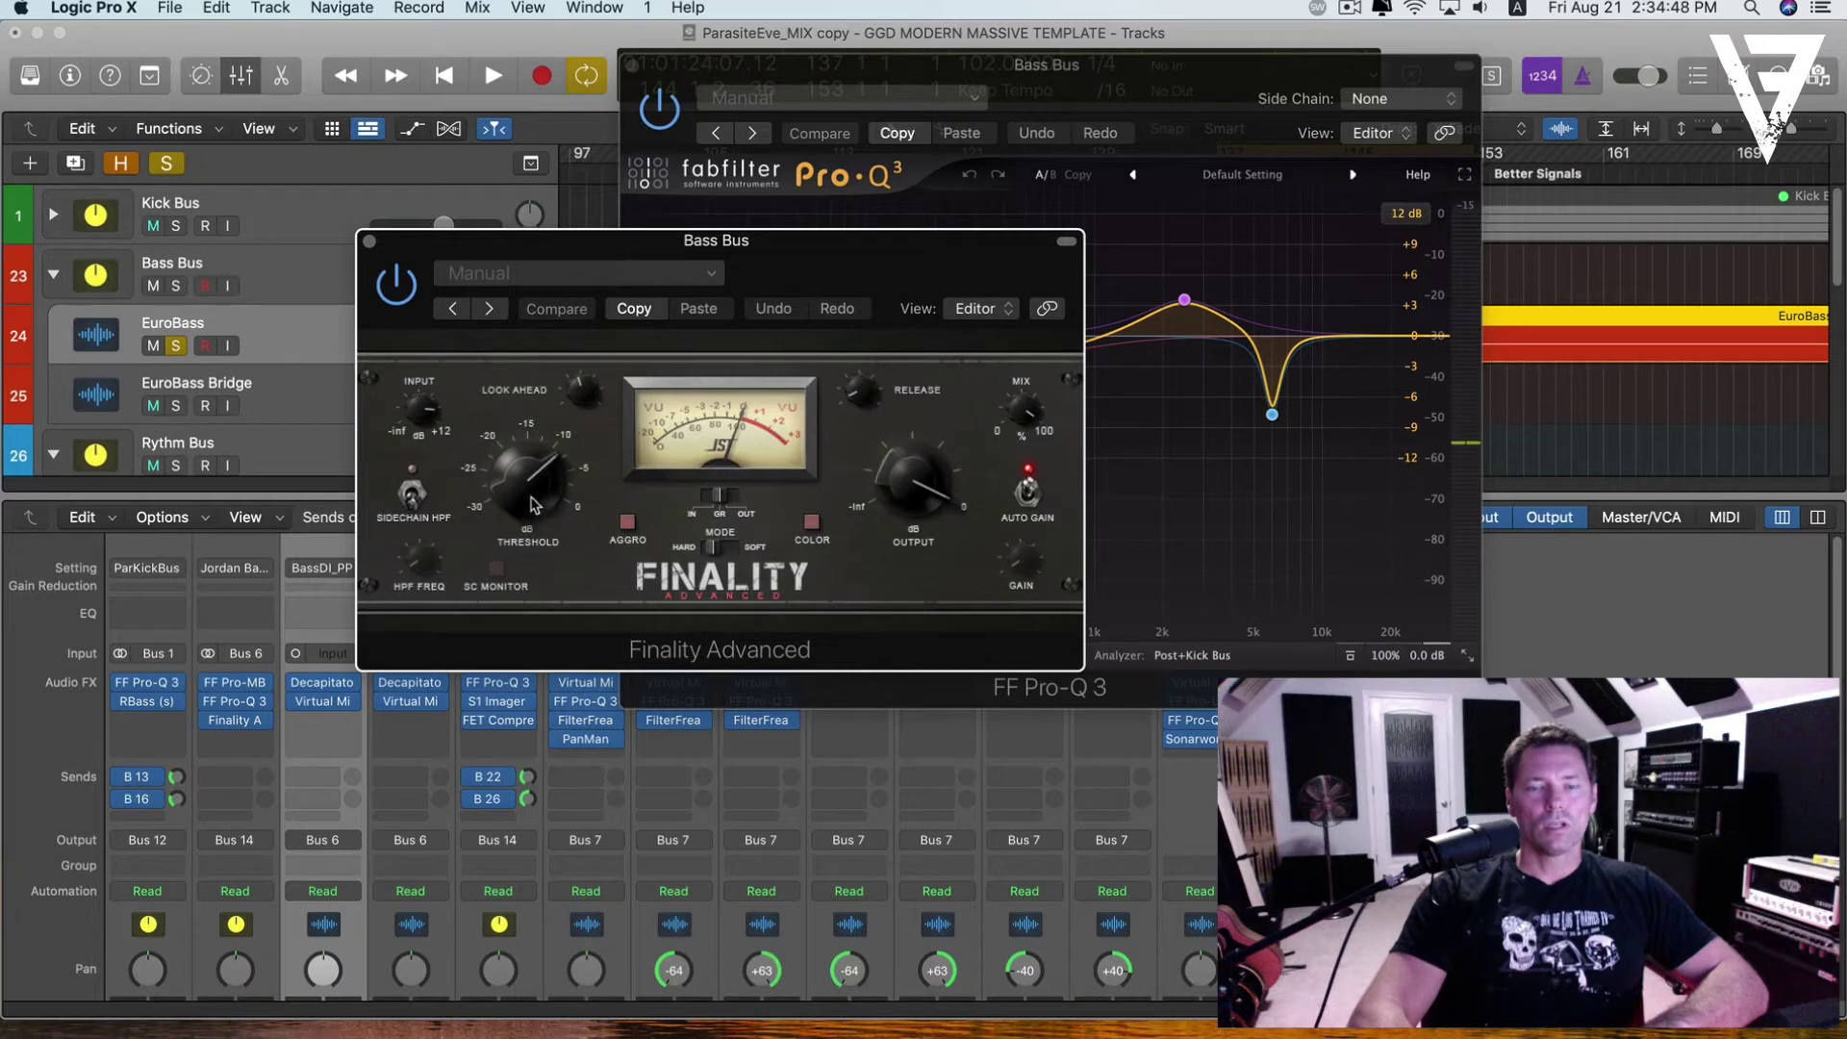
left_click_drag(521, 489, 520, 488)
key("super+z")
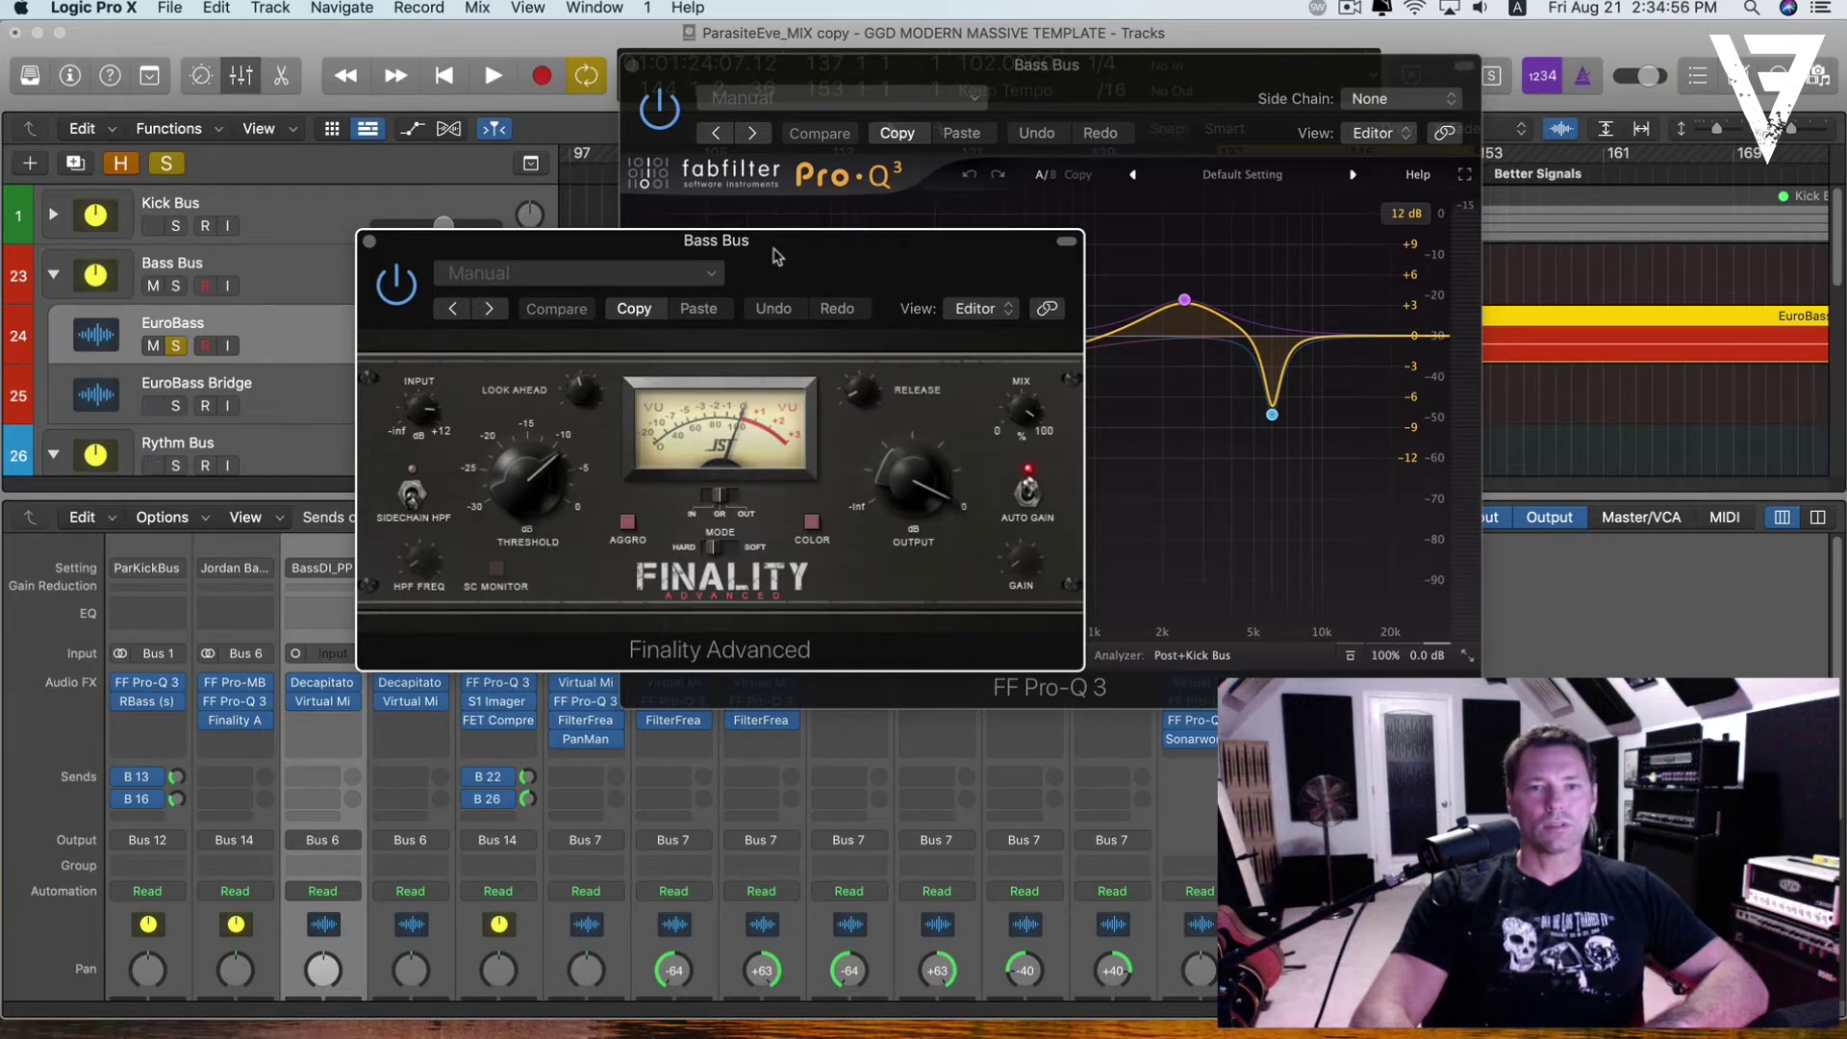
left_click(370, 243)
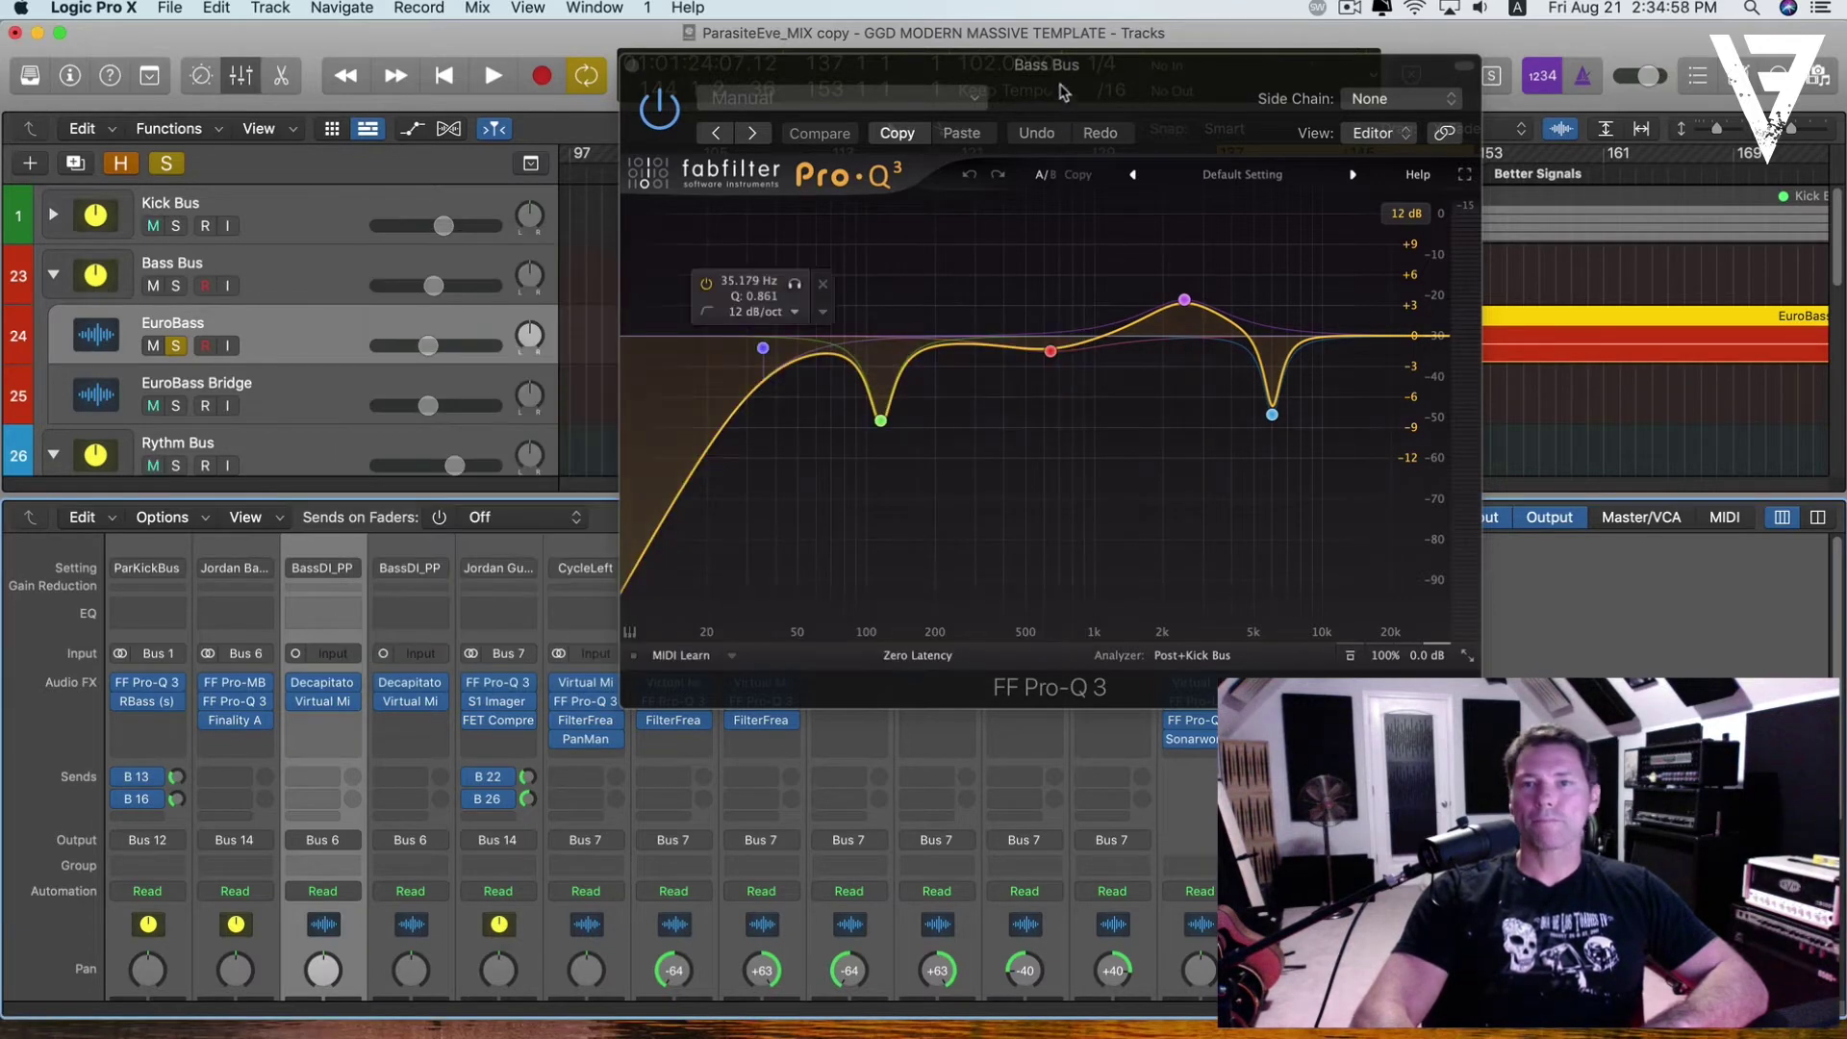
- Play the soloed EuroBass to hear the effect of the Finality Advanced insert on the Bass Bus
left_click_drag(1063, 91, 991, 97)
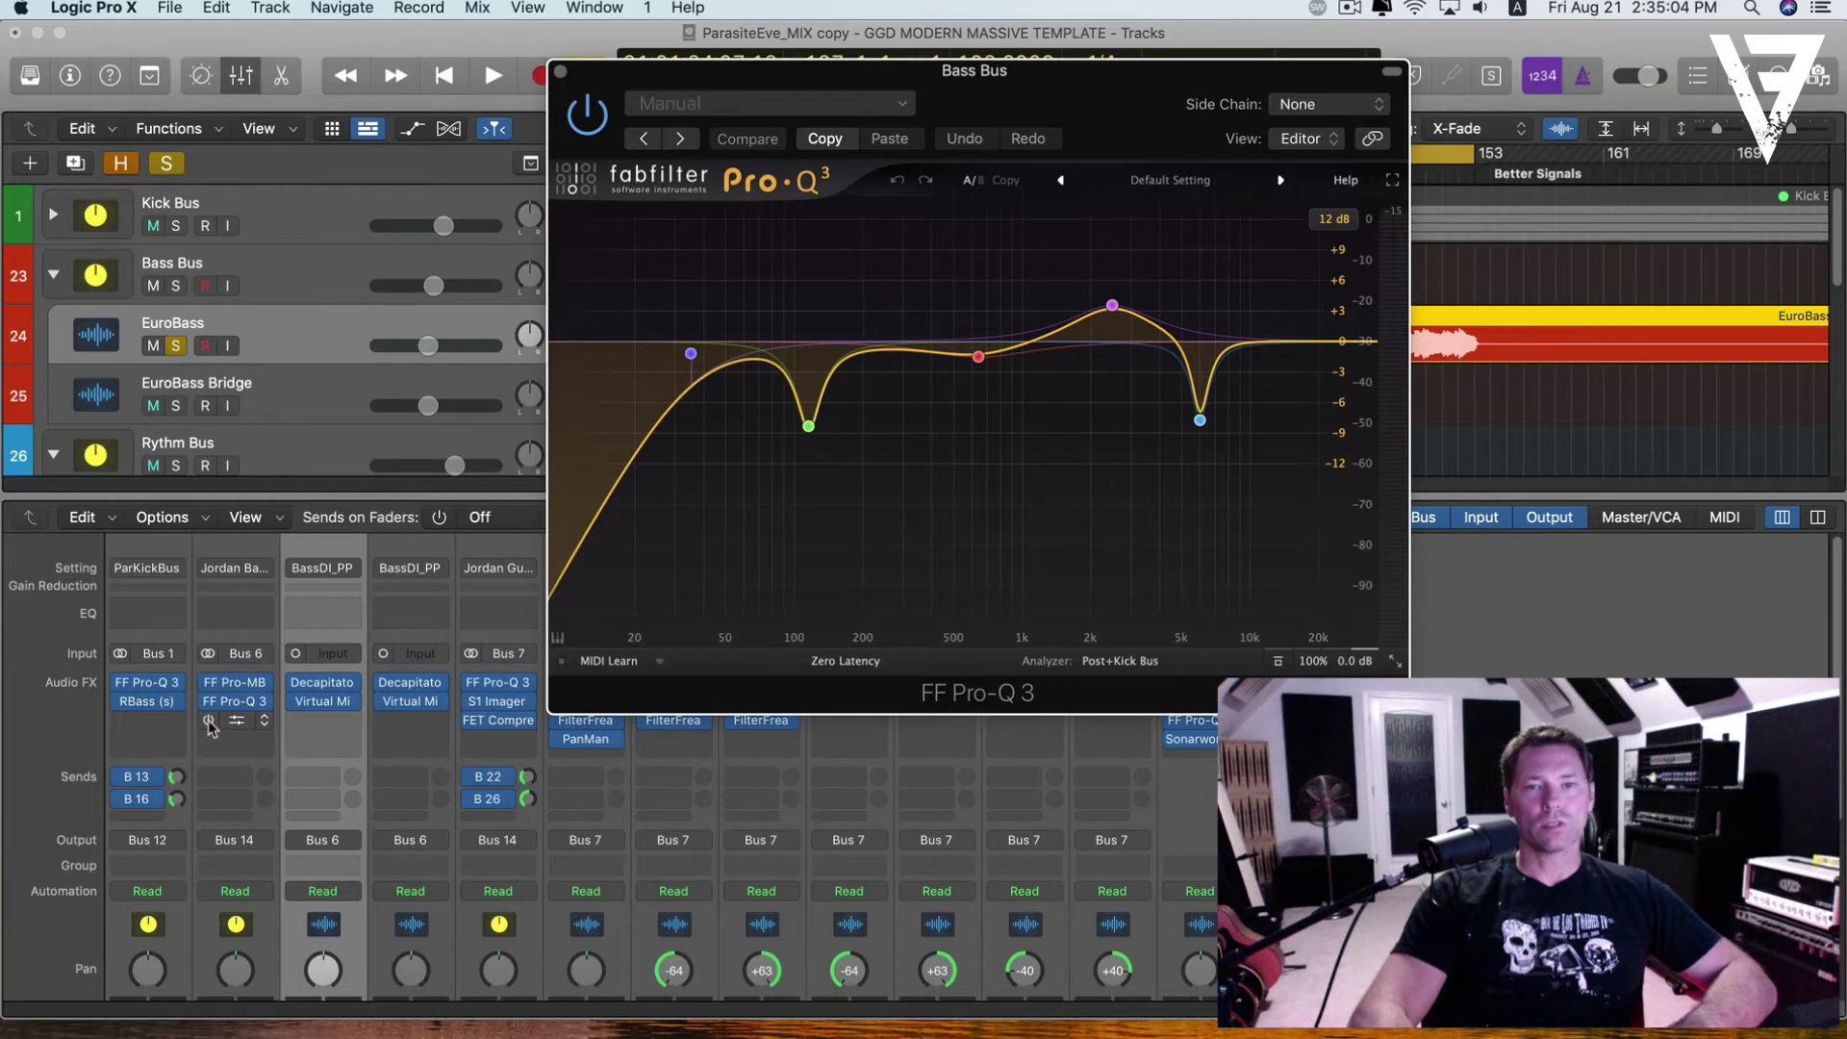
key("space")
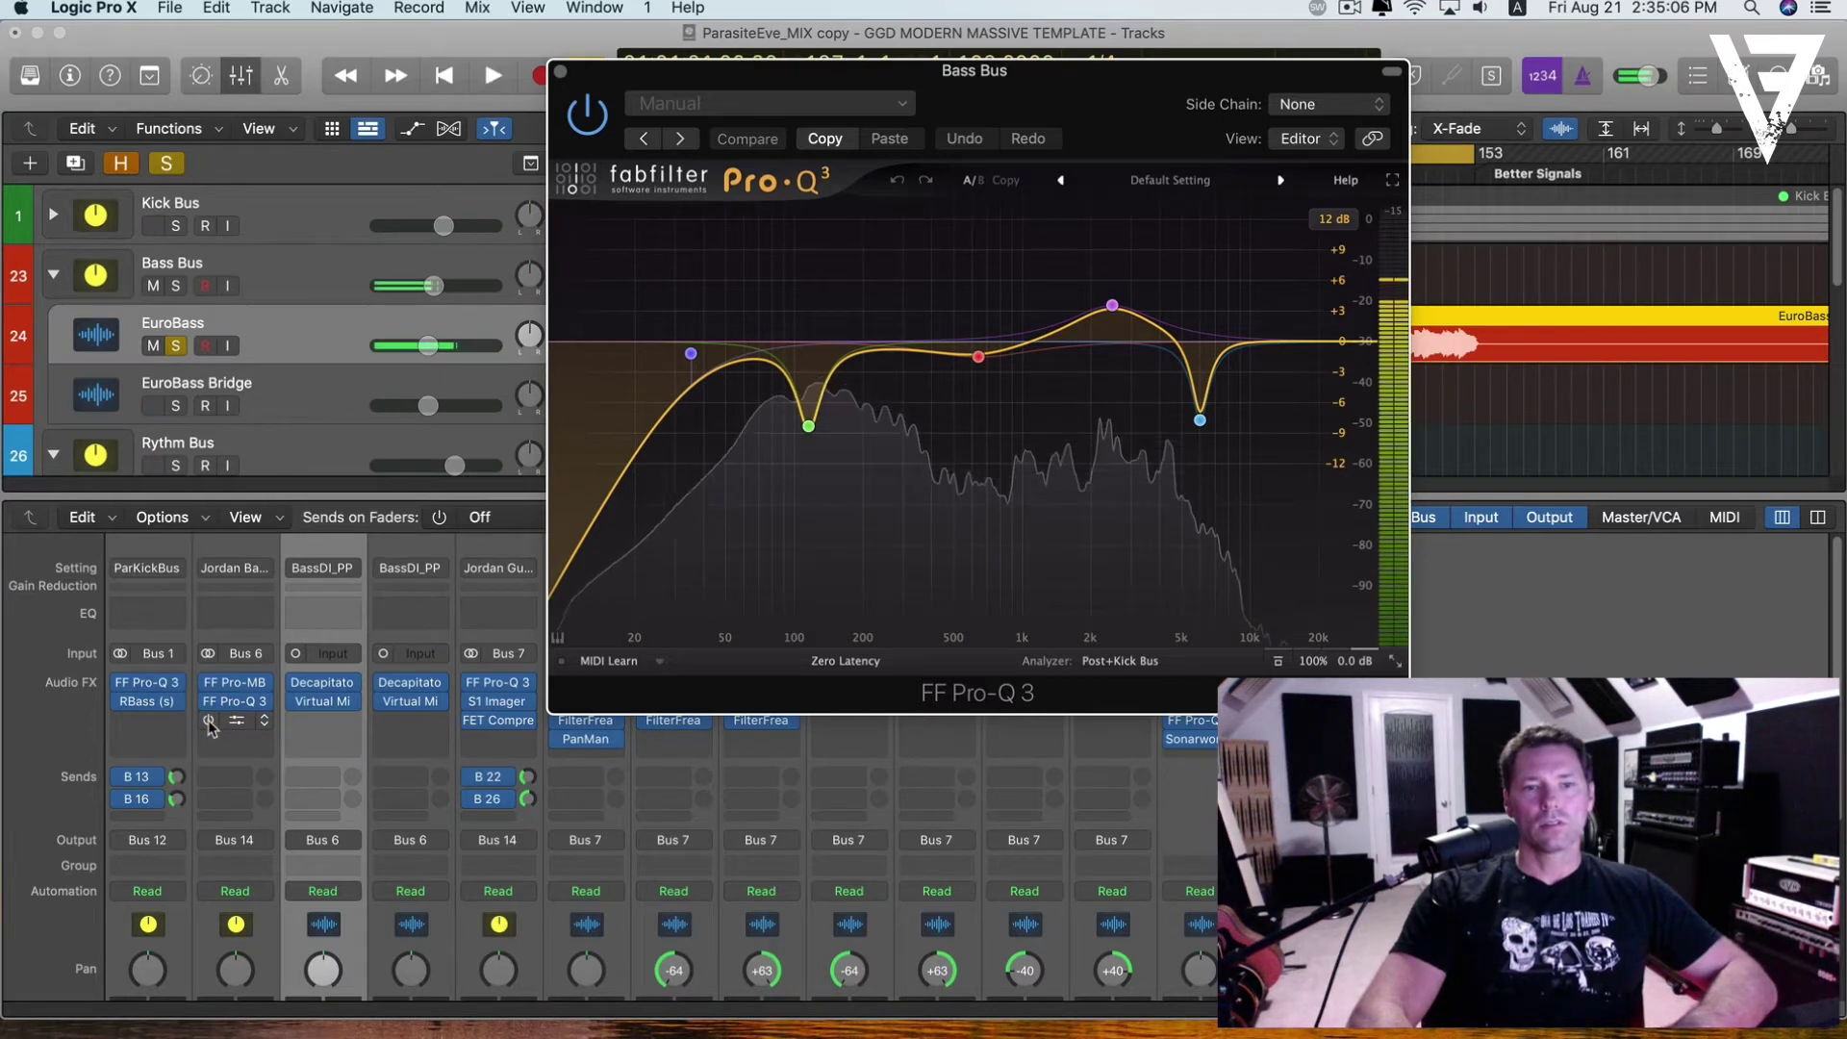
key("space")
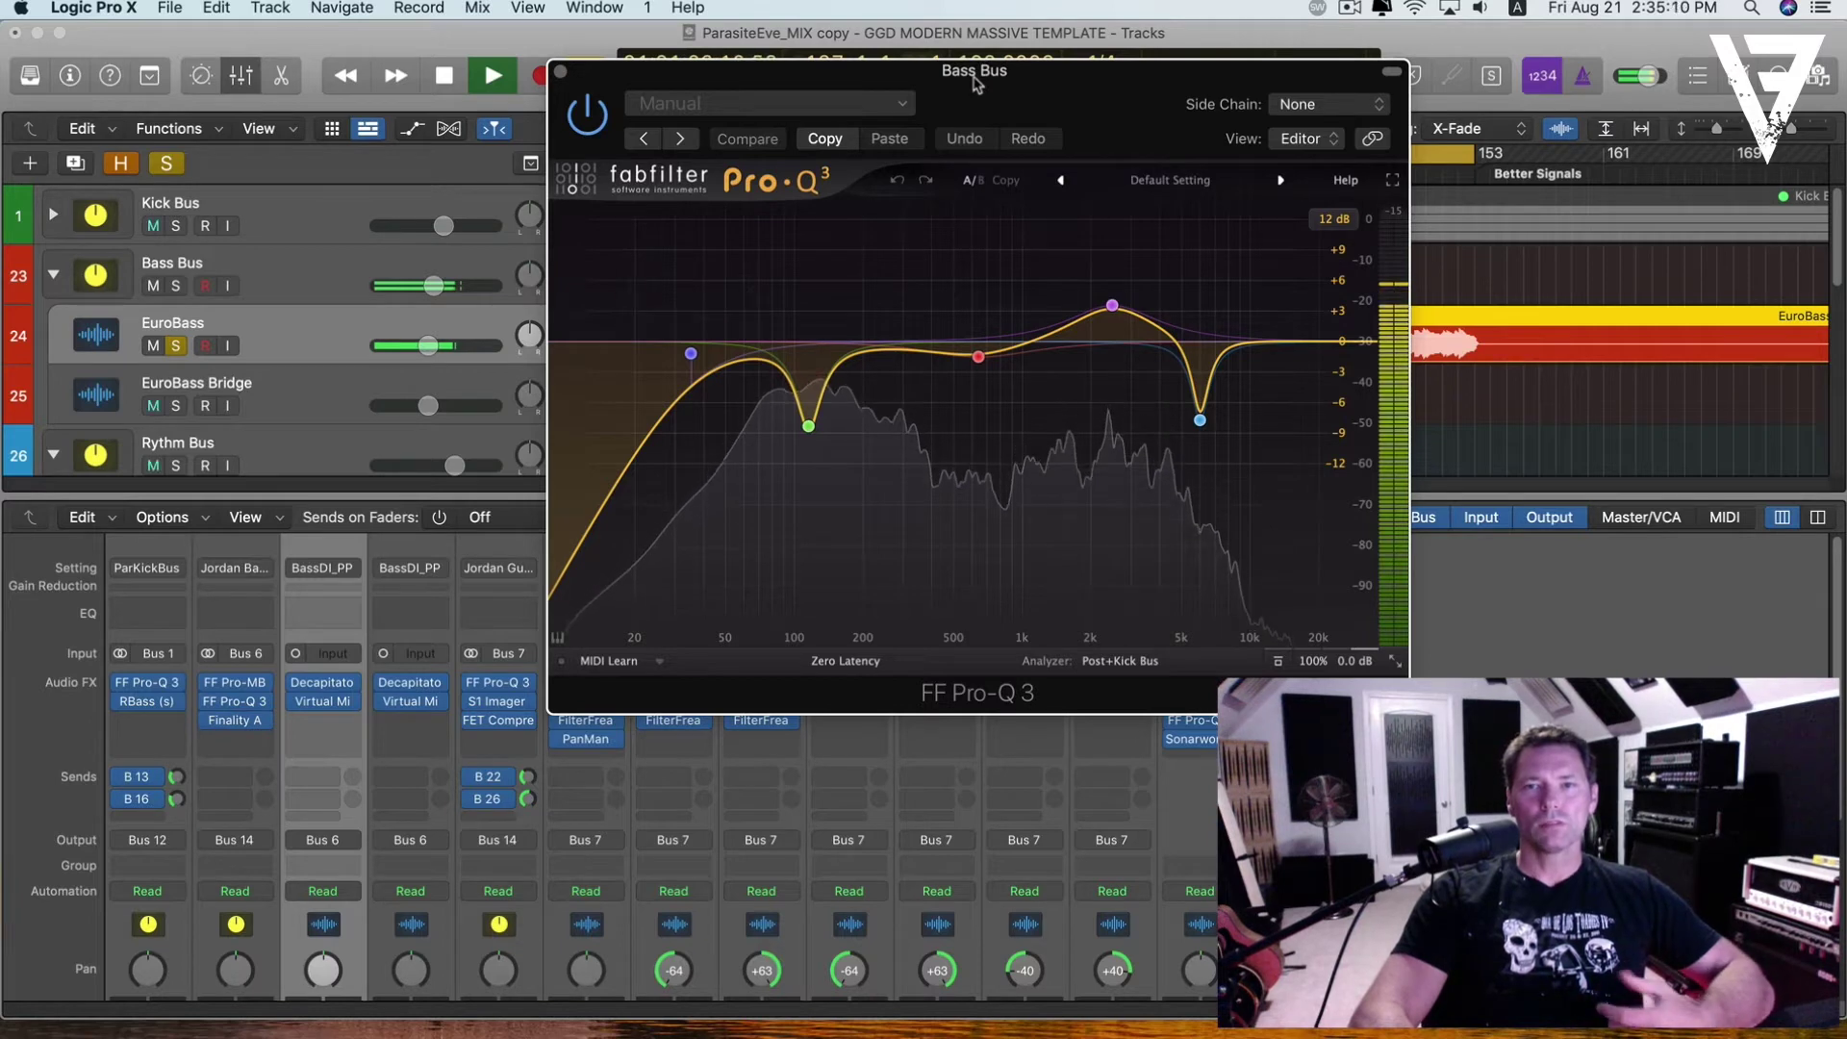
key("space")
- Clear all track solos and play the full mix with the Bass Bus FF Pro-Q 3 analyzer on display
left_click_drag(976, 84, 1121, 188)
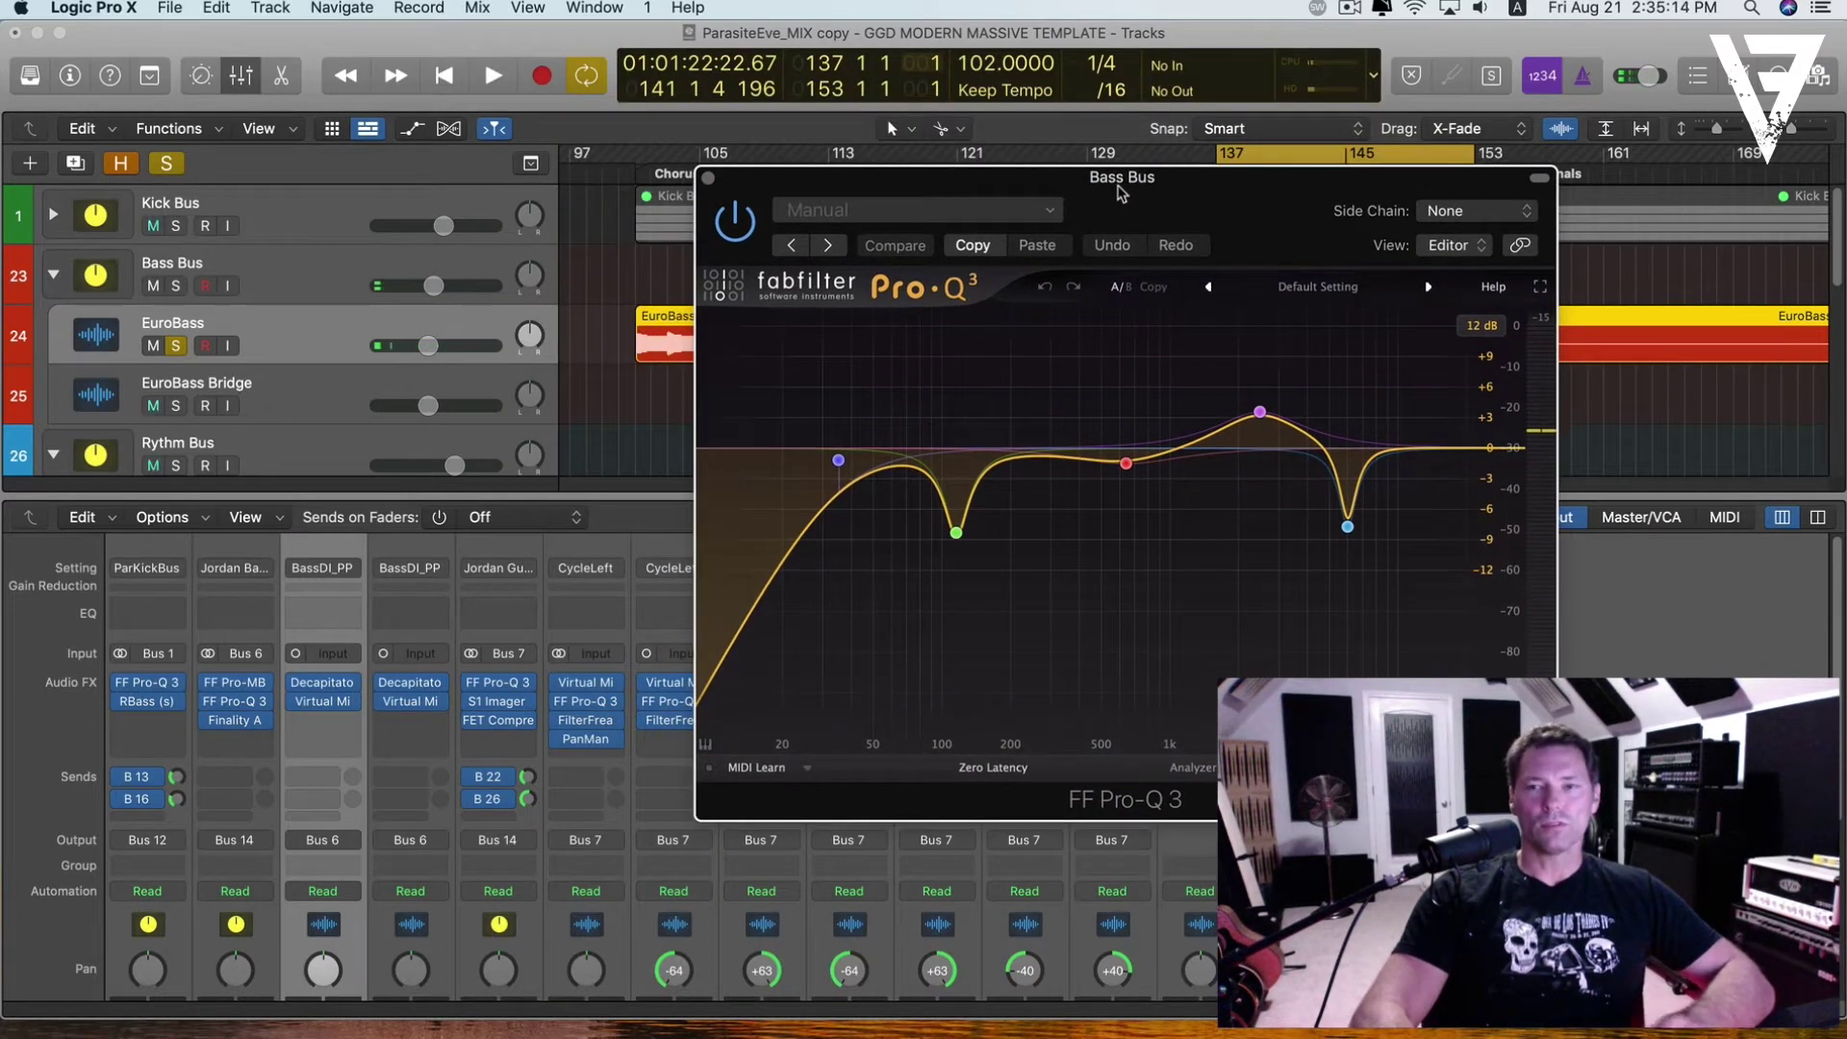
left_click_drag(1119, 191, 659, 67)
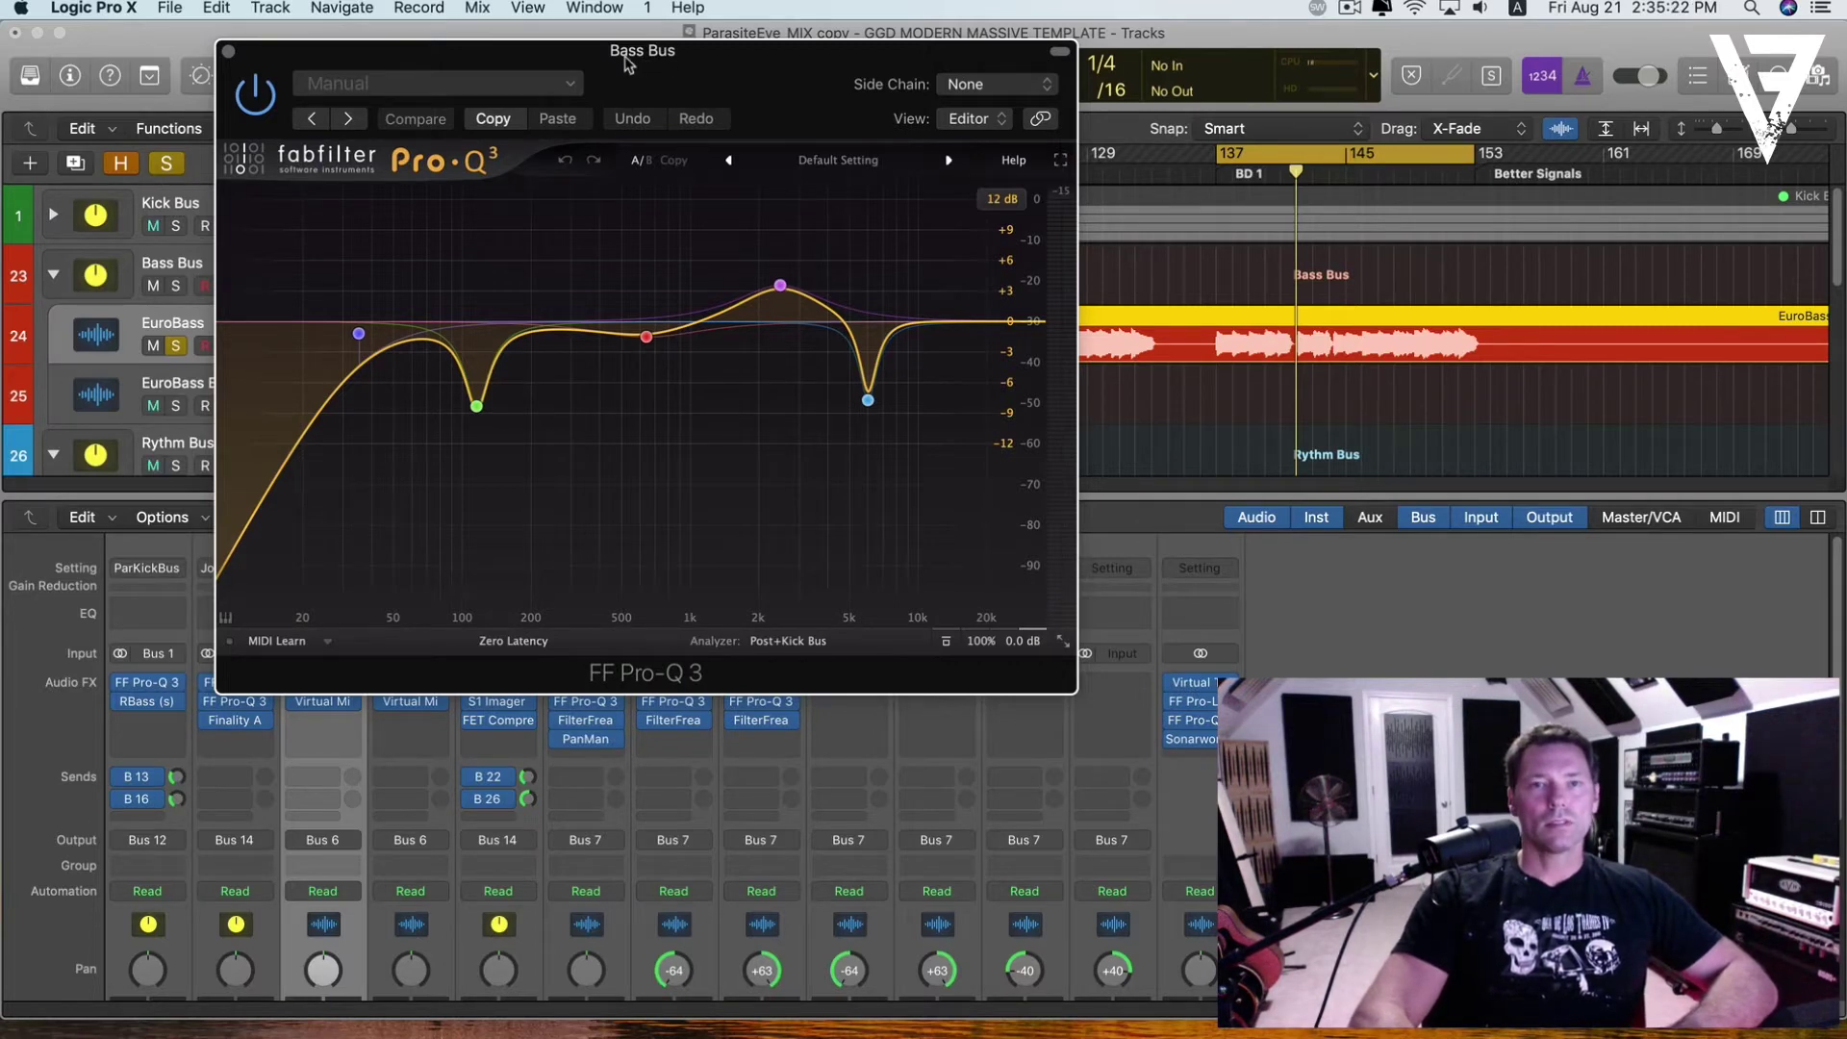
left_click_drag(626, 62, 611, 171)
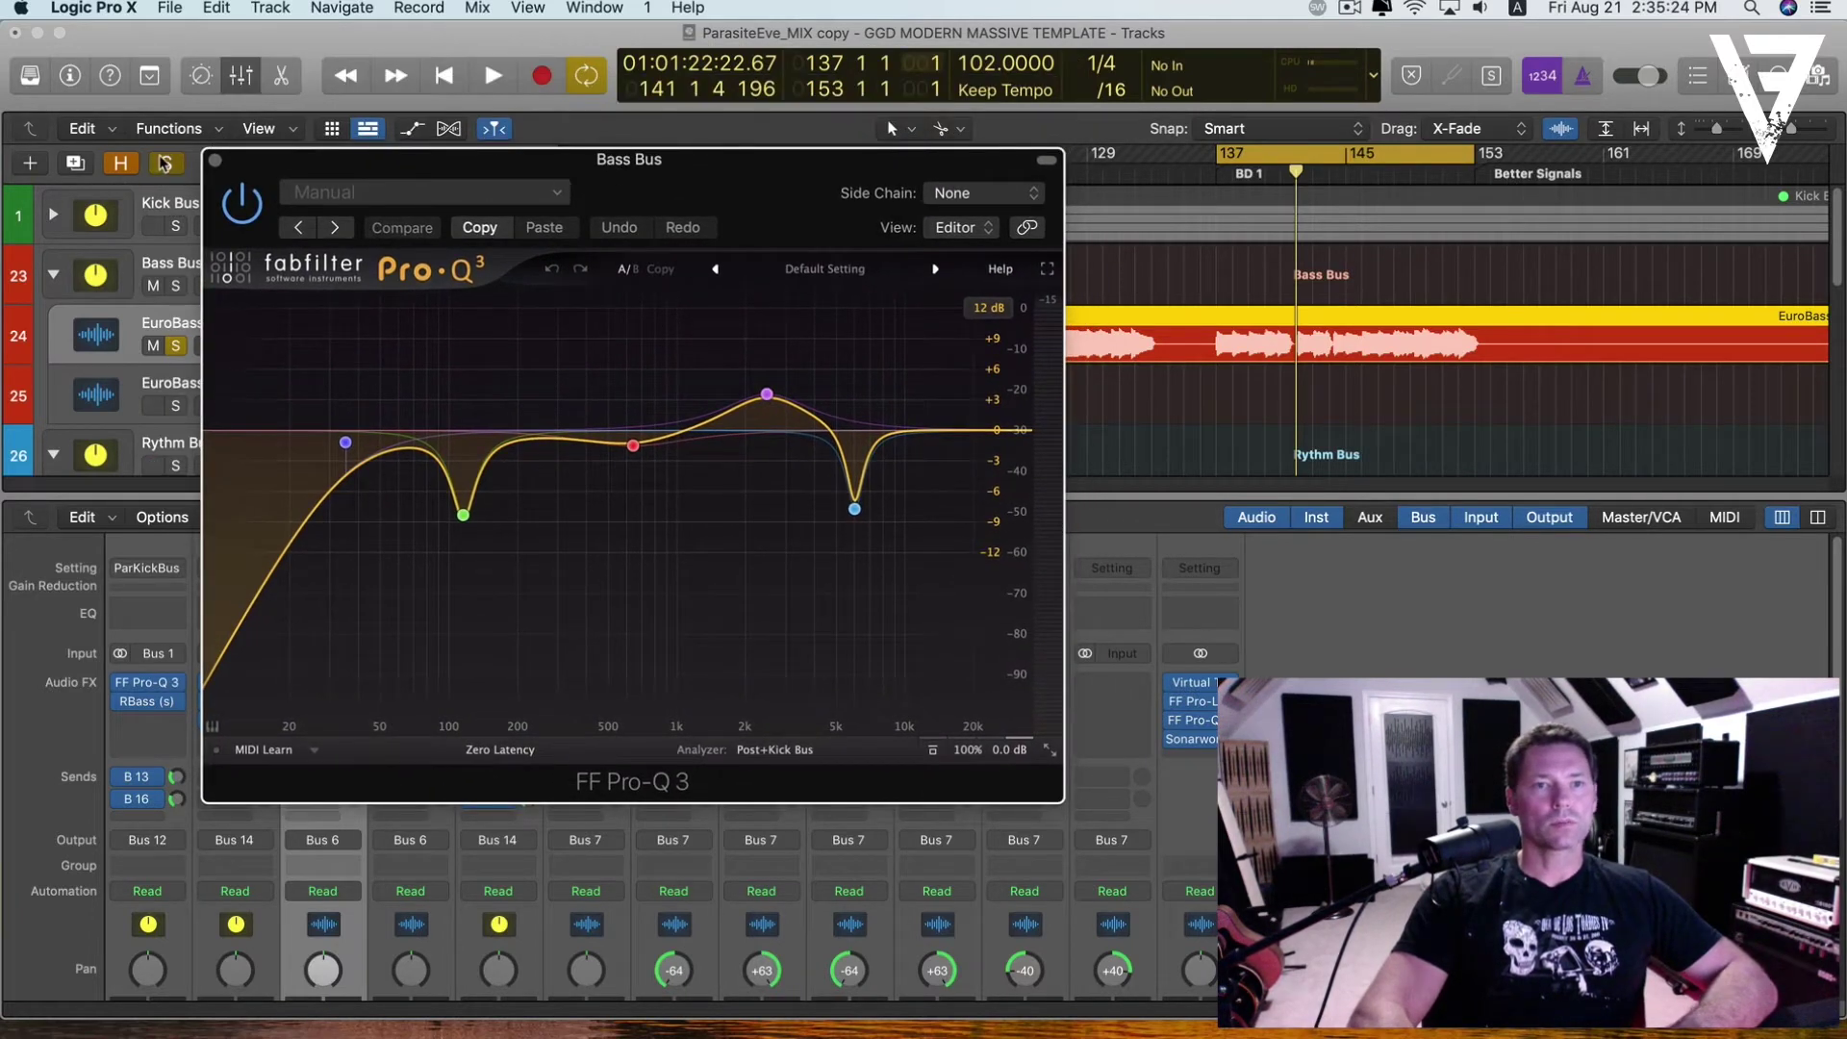
left_click(166, 163)
key("space")
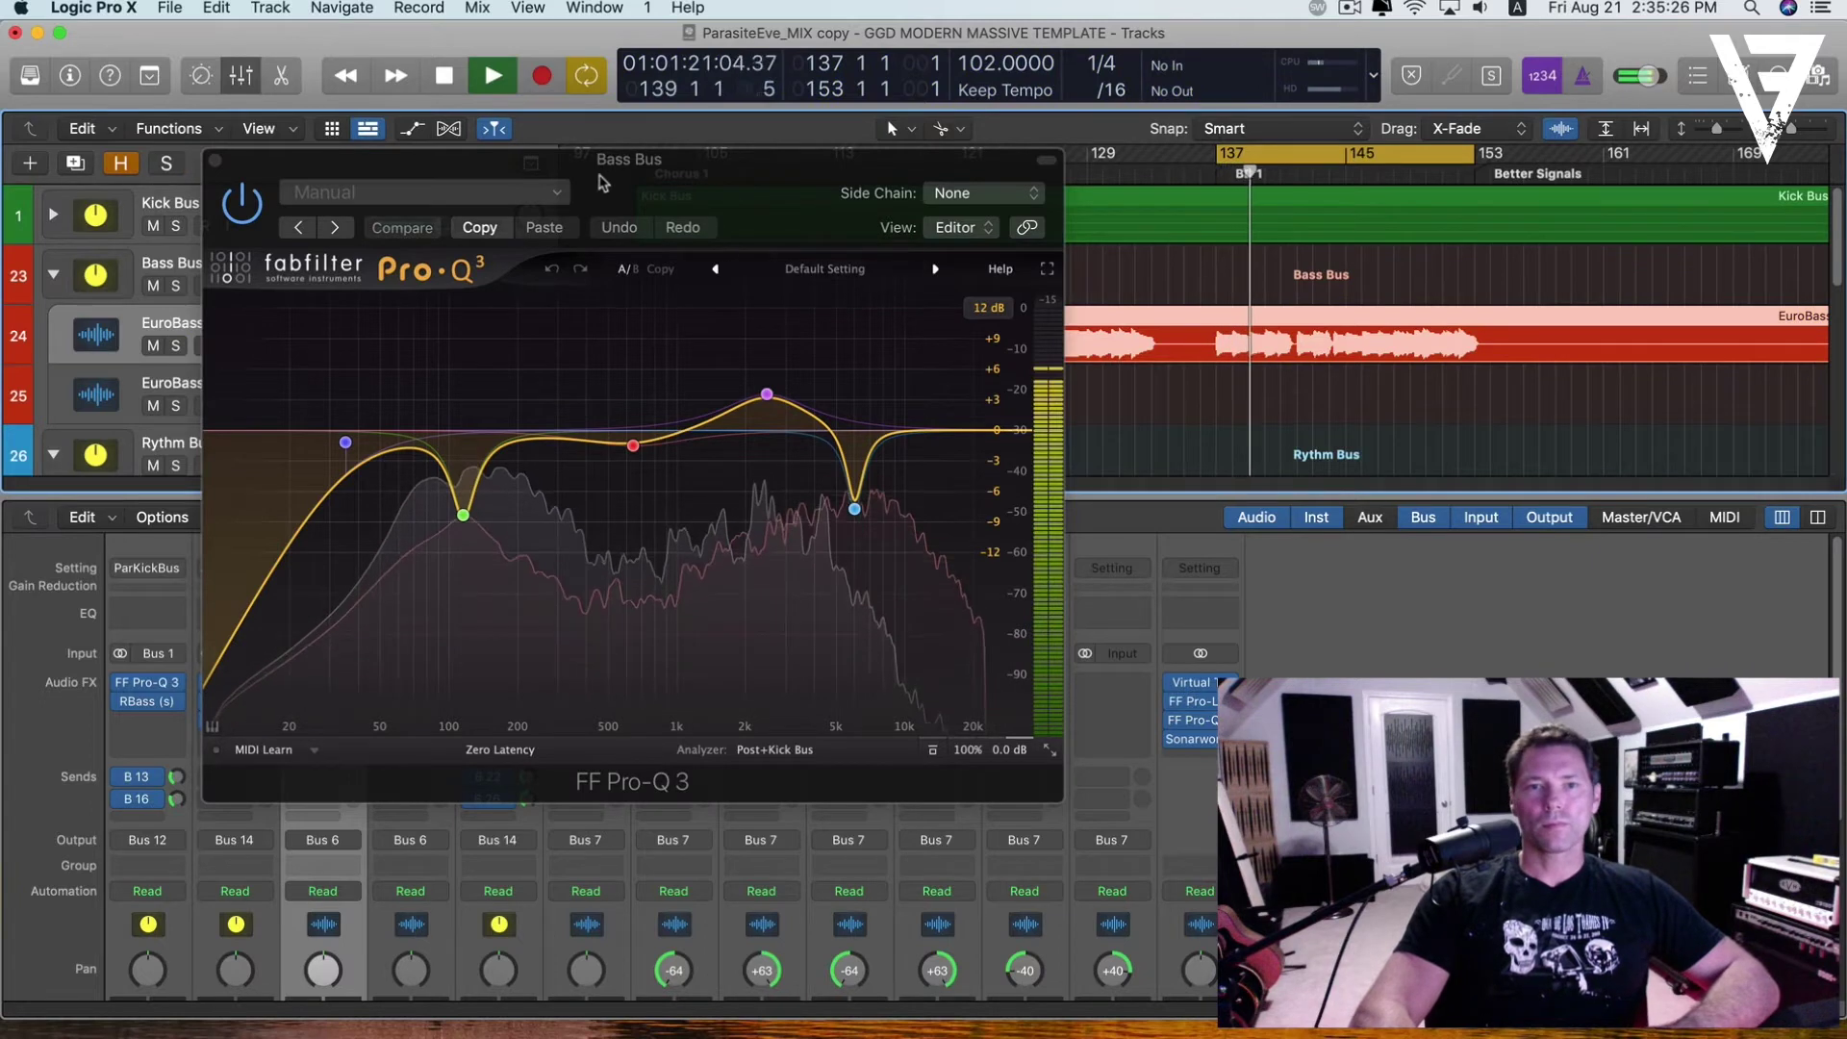
- Finish playing the full mix through the Bass Bus FF Pro-Q 3, stop playback, and move its window up off the mixer
left_click_drag(602, 183, 682, 181)
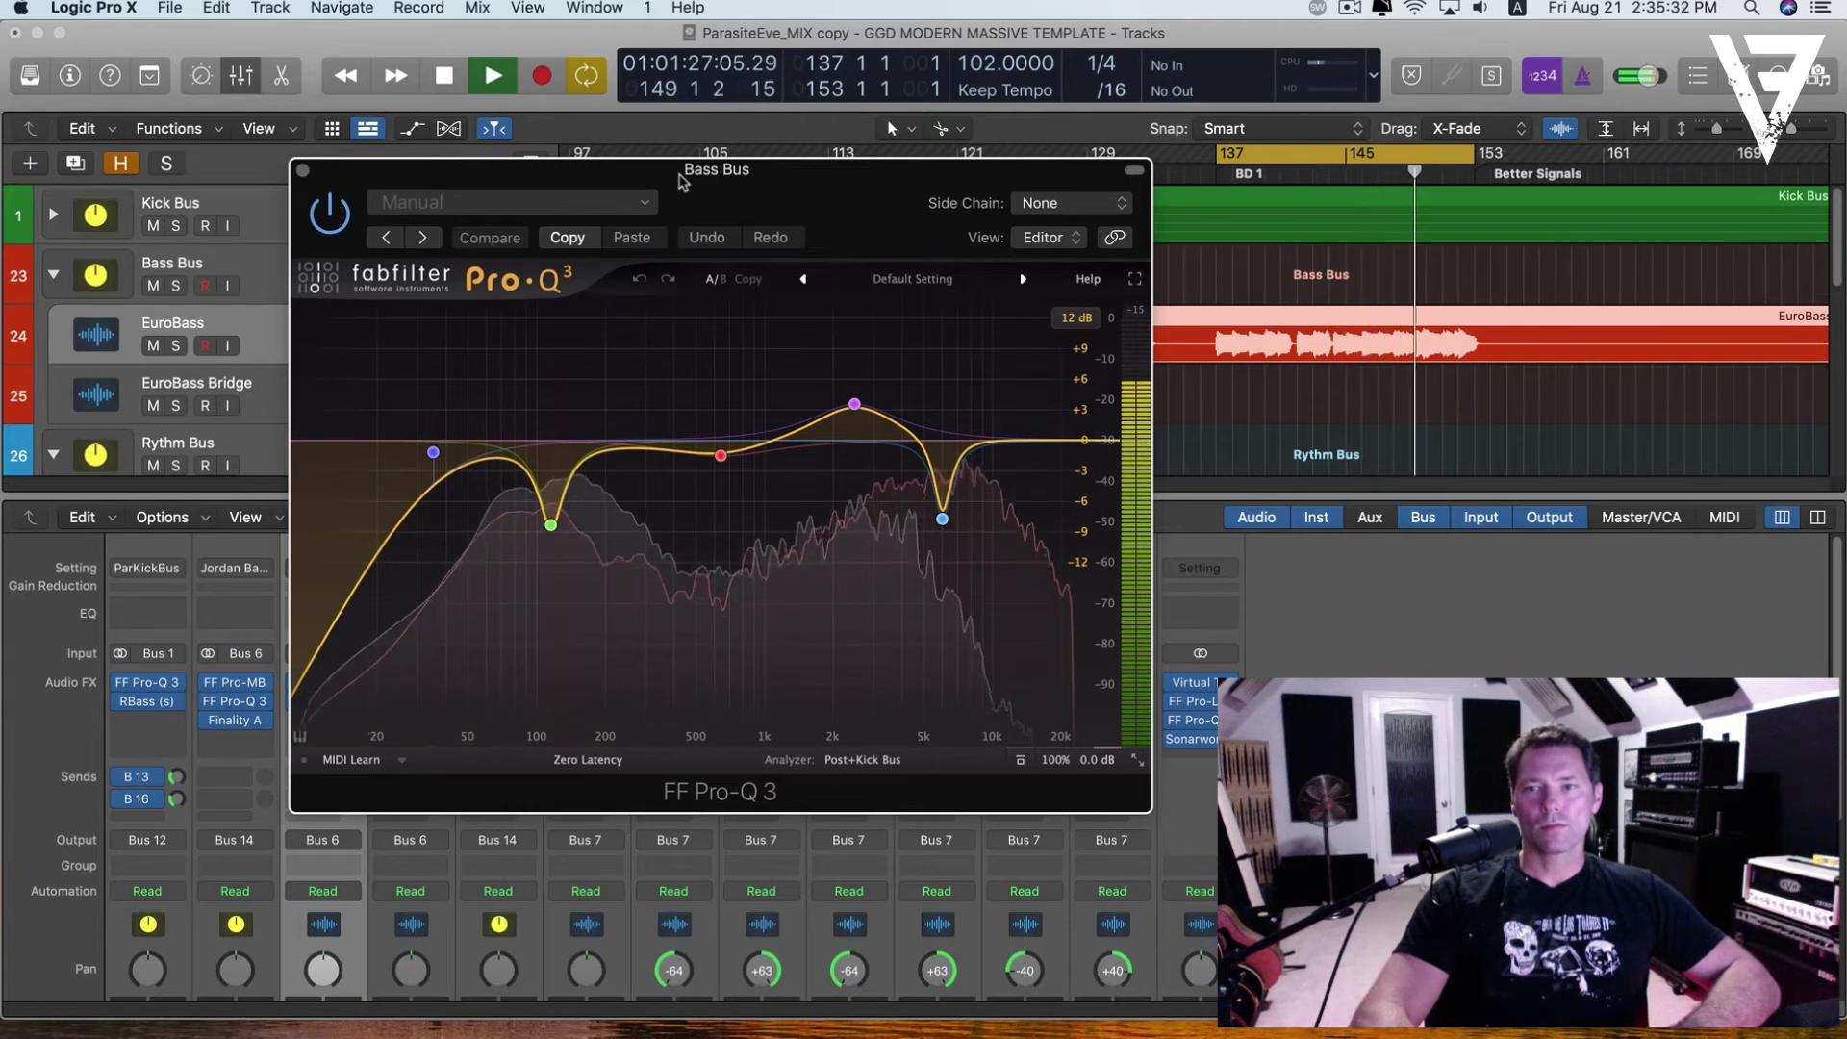
key("space")
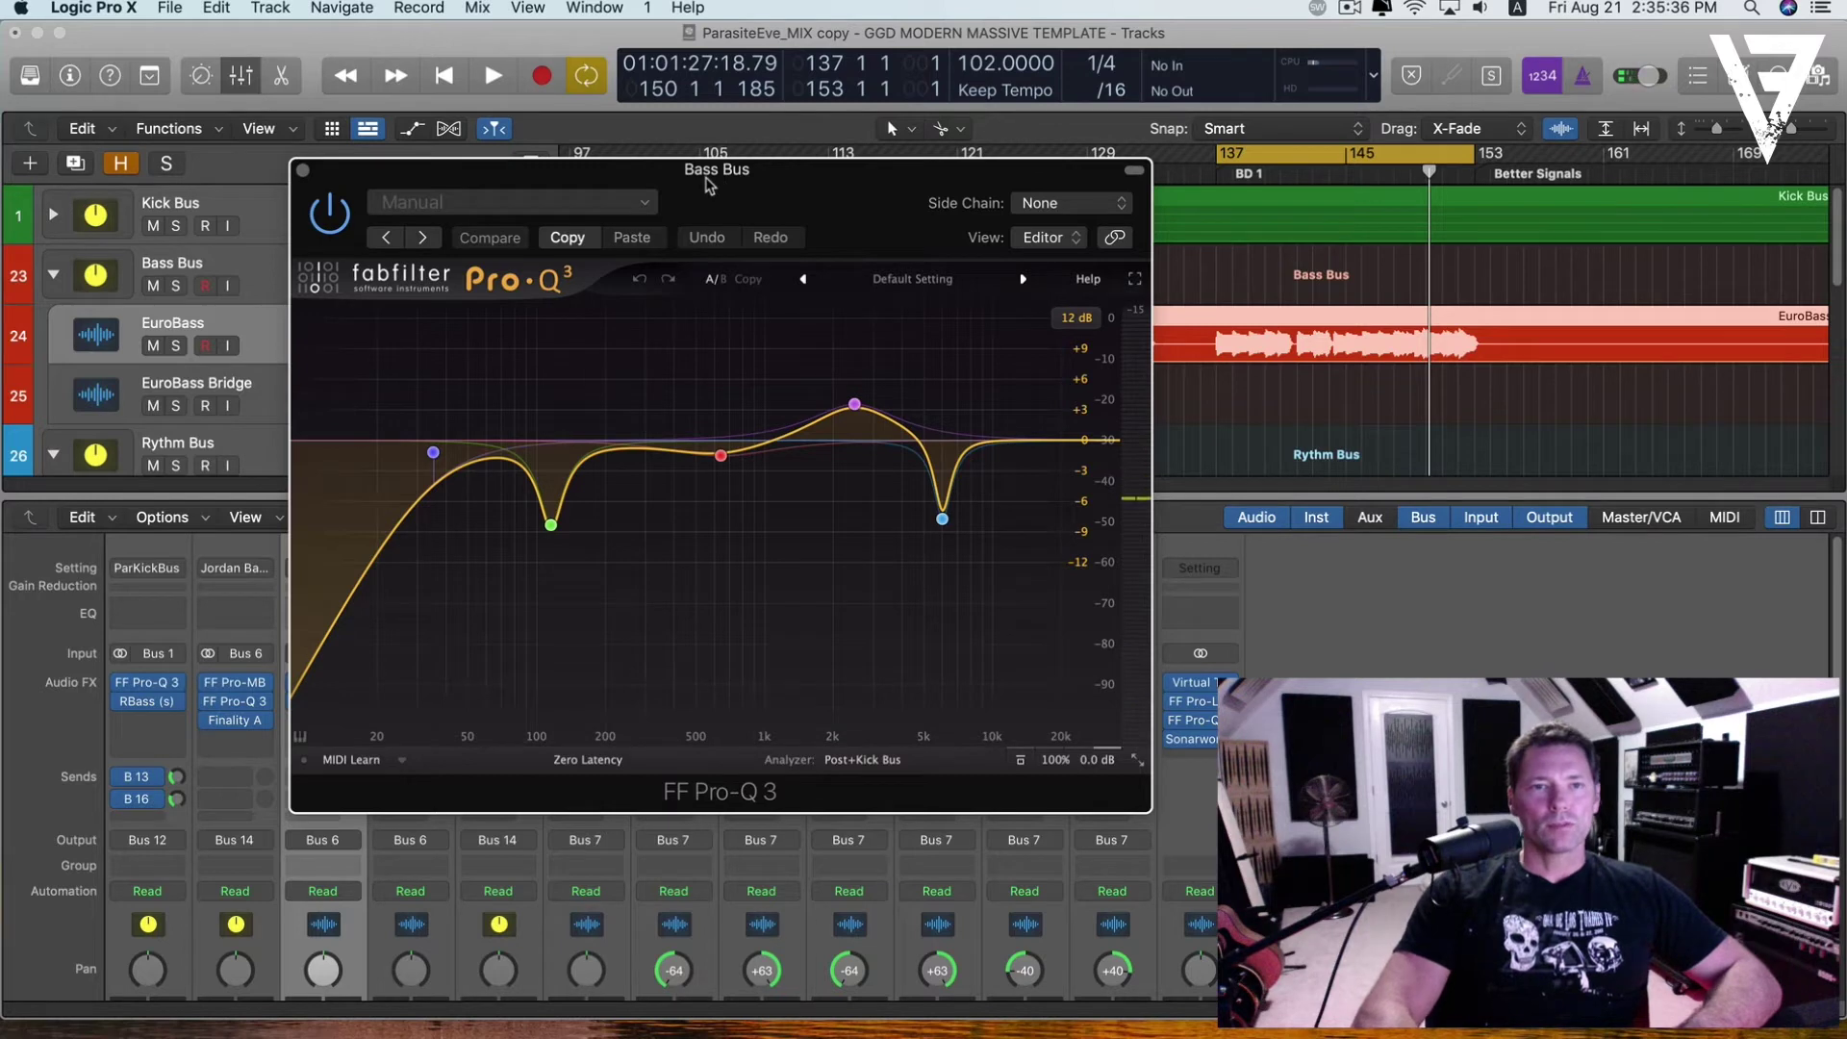
left_click_drag(705, 183, 850, 171)
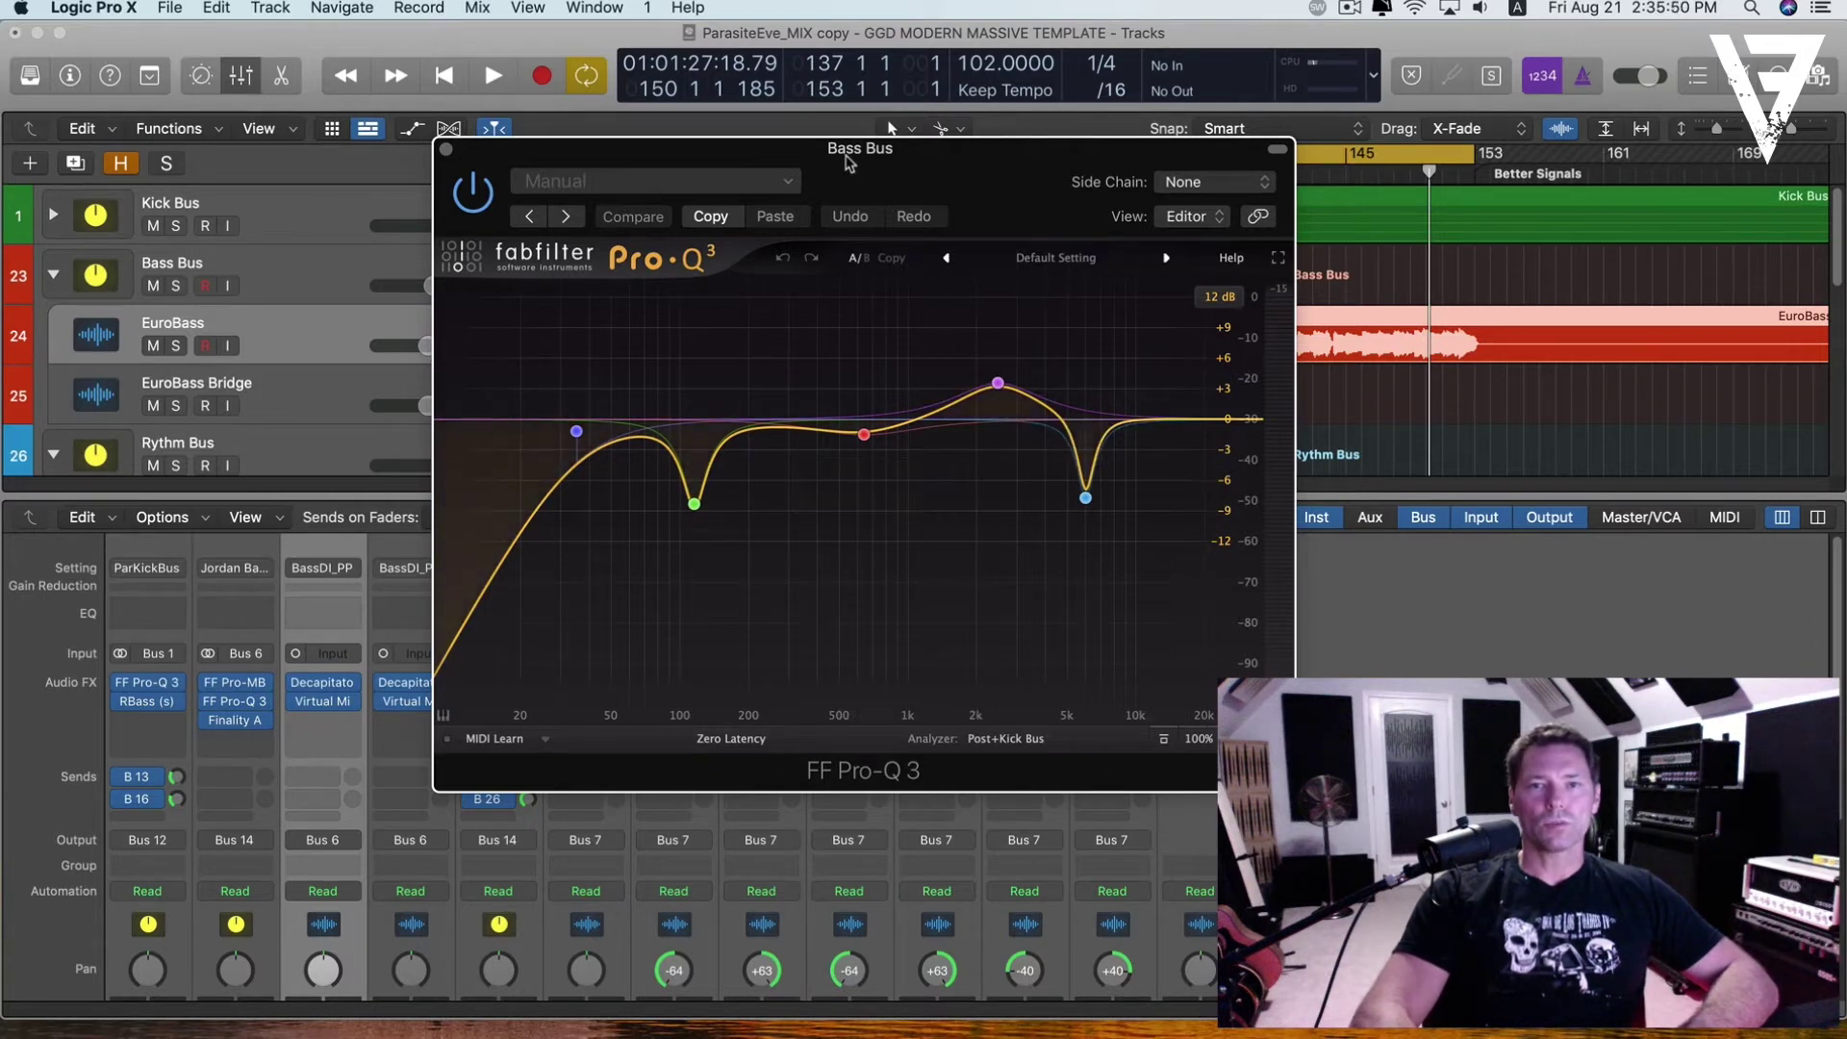
left_click_drag(849, 163, 779, 64)
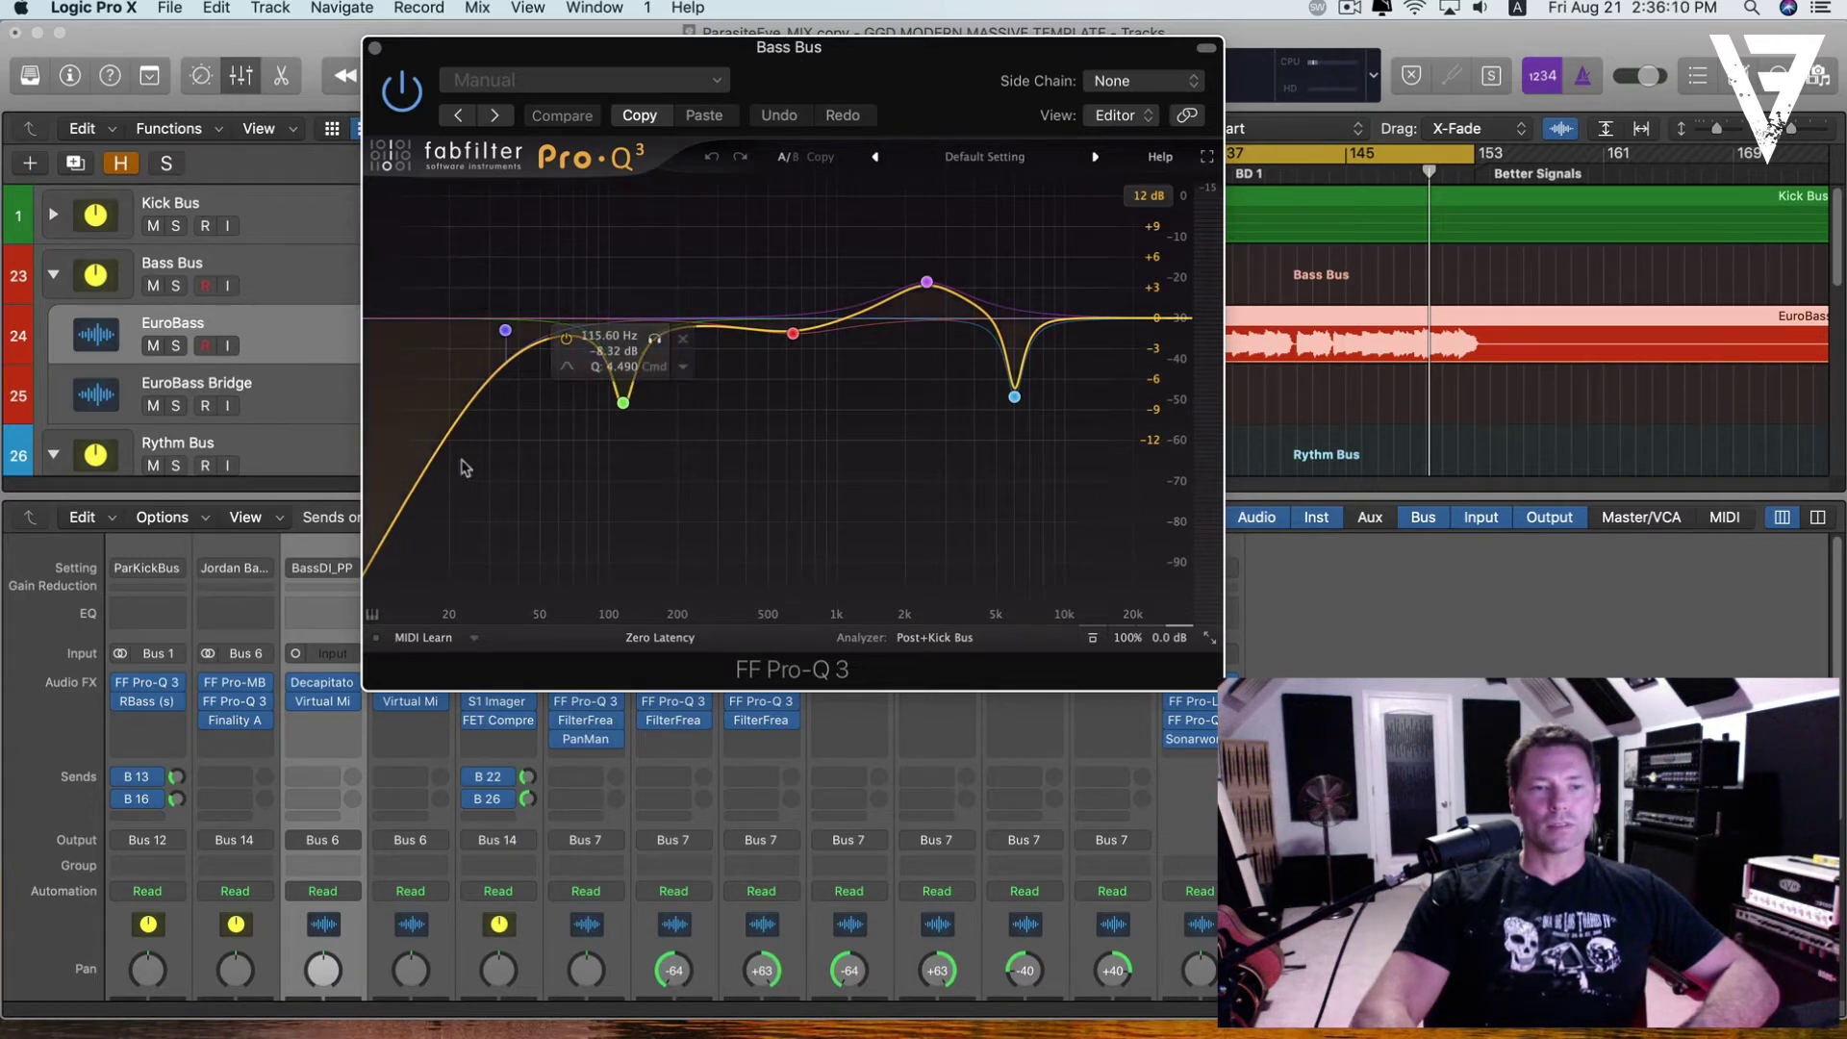
- Examine the Bass Bus Pro-Q 3 analyzer's Kick Bus comparison source, and check the analyzer setting in the Kick Bus Pro-Q 3
left_click(918, 639)
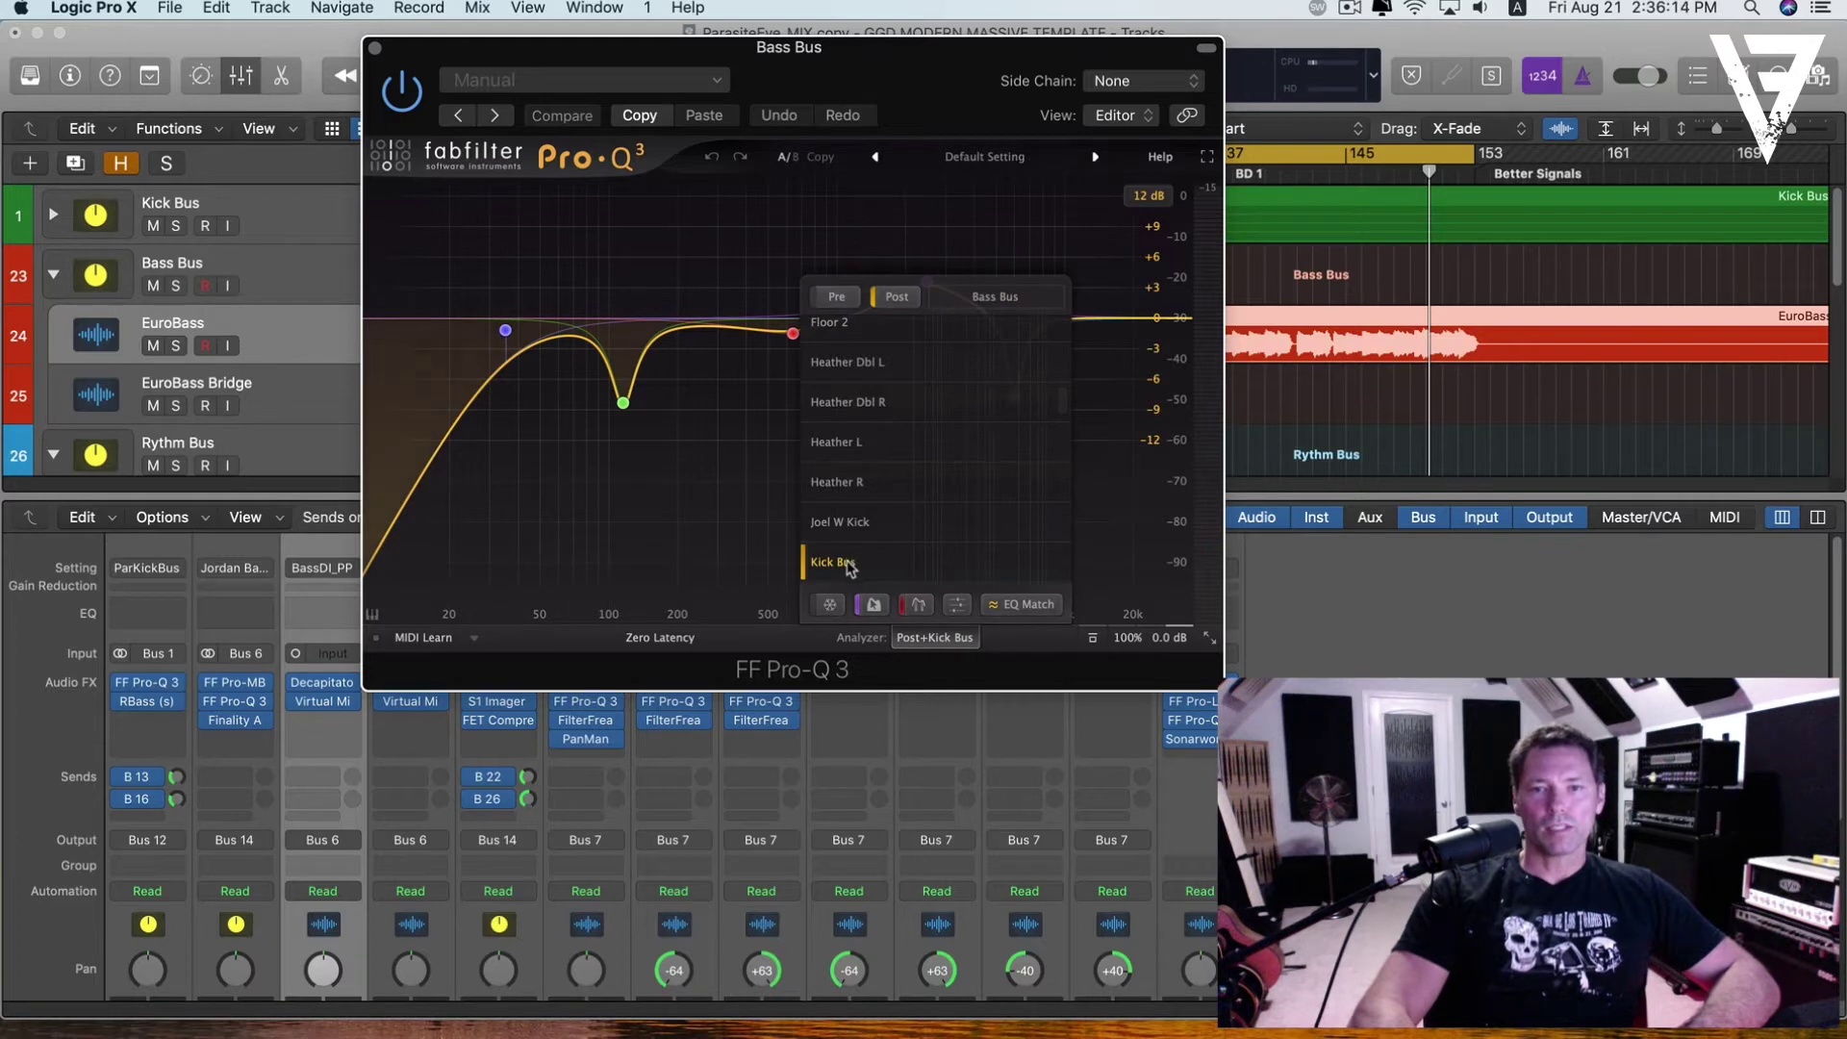
left_click(144, 689)
left_click_drag(528, 320, 159, 117)
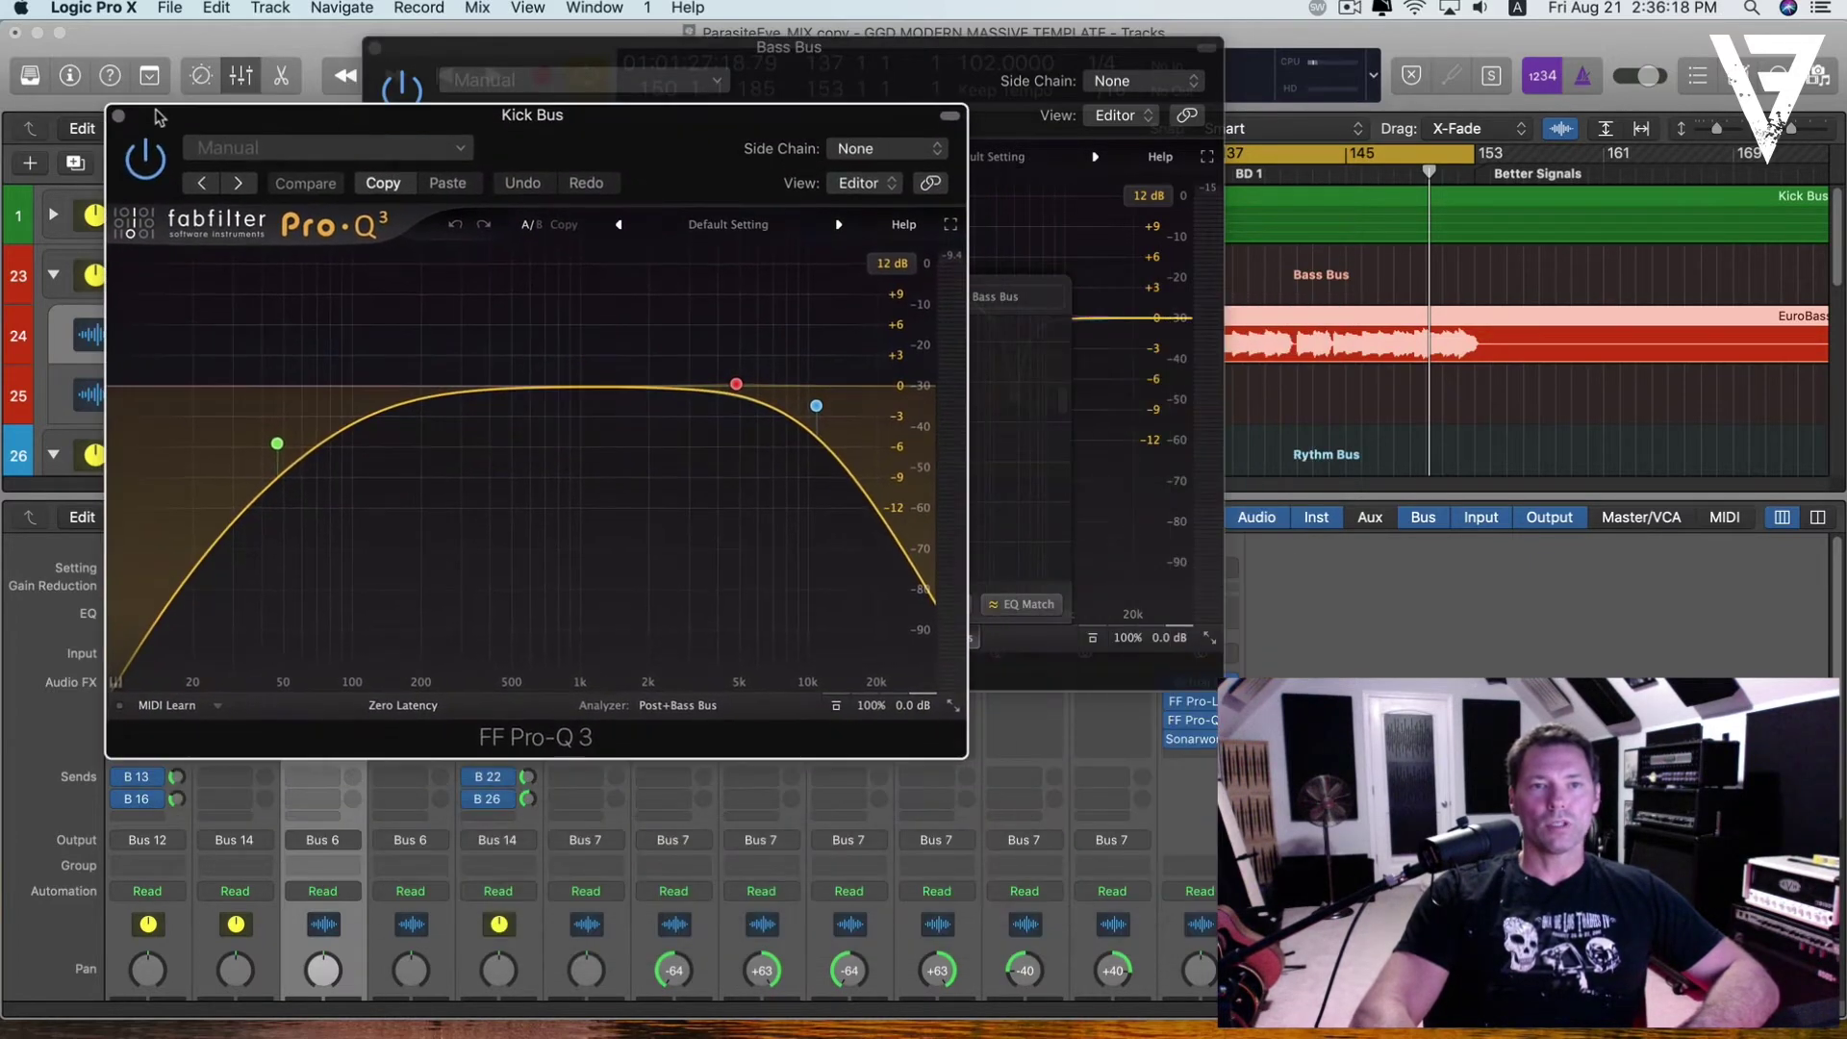
left_click(118, 117)
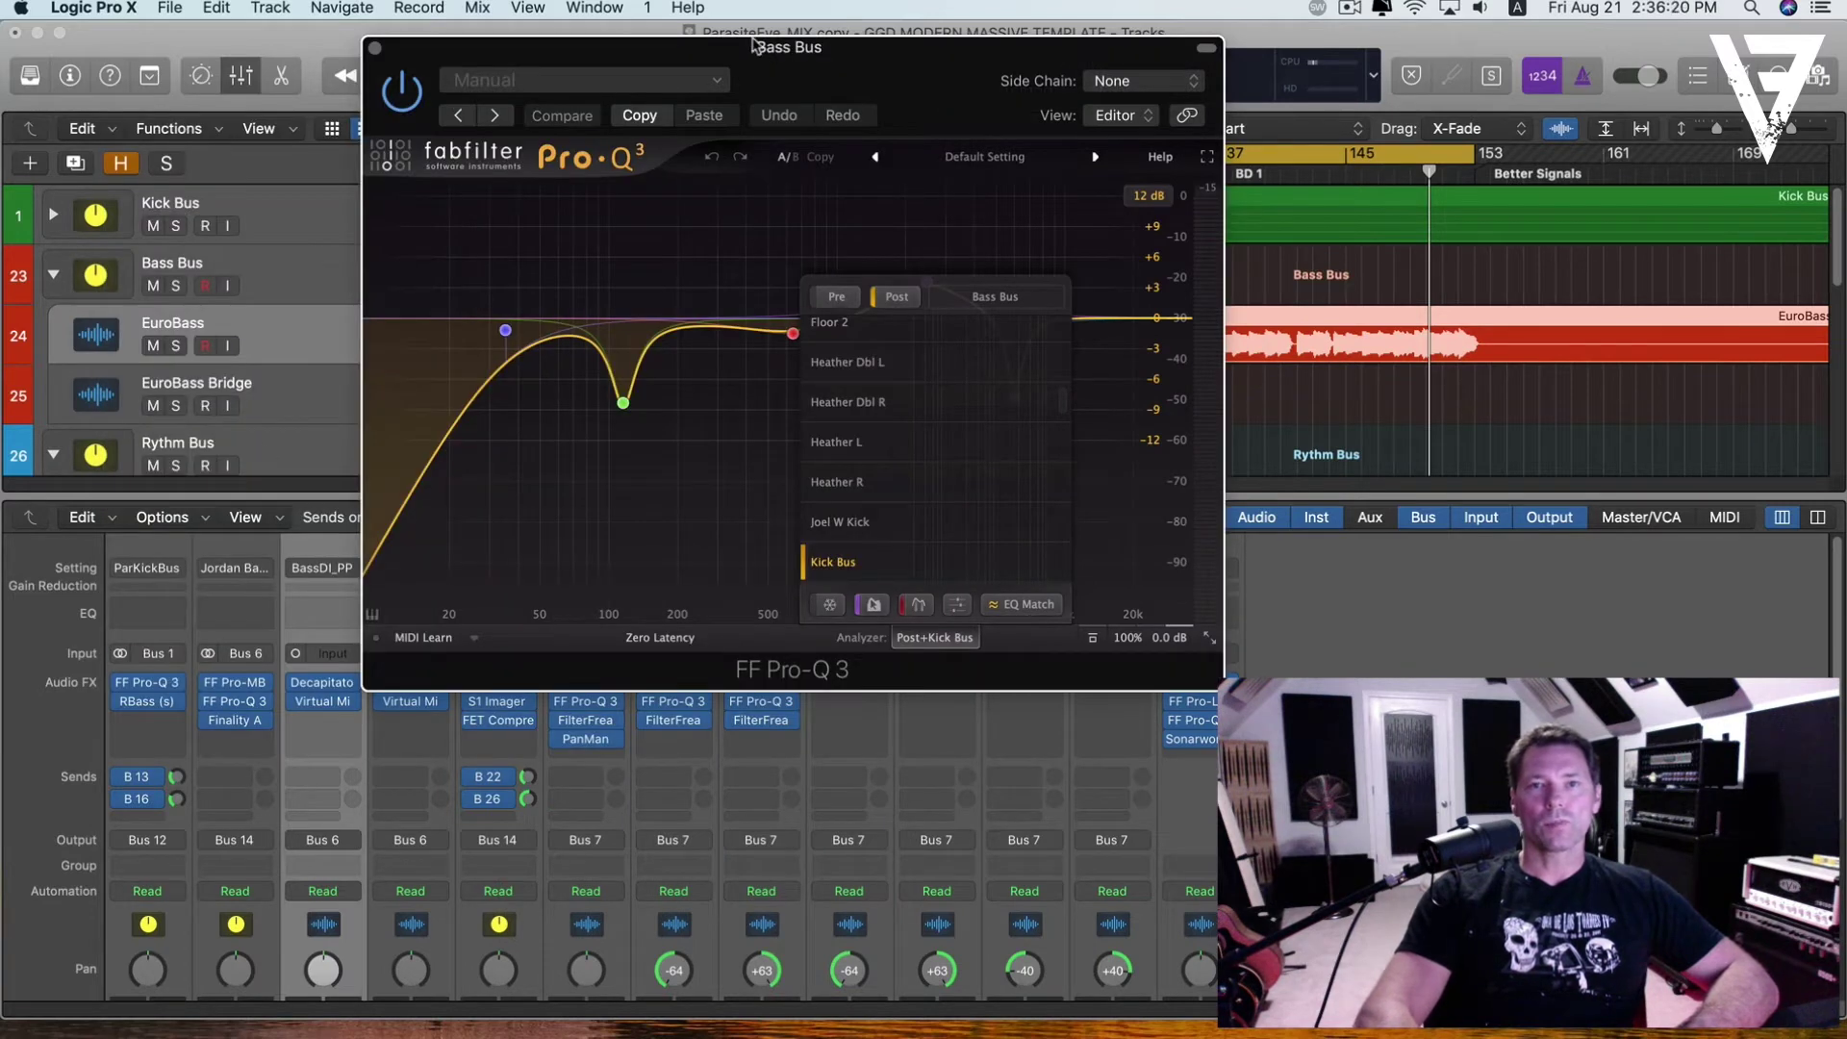
left_click_drag(756, 45, 685, 41)
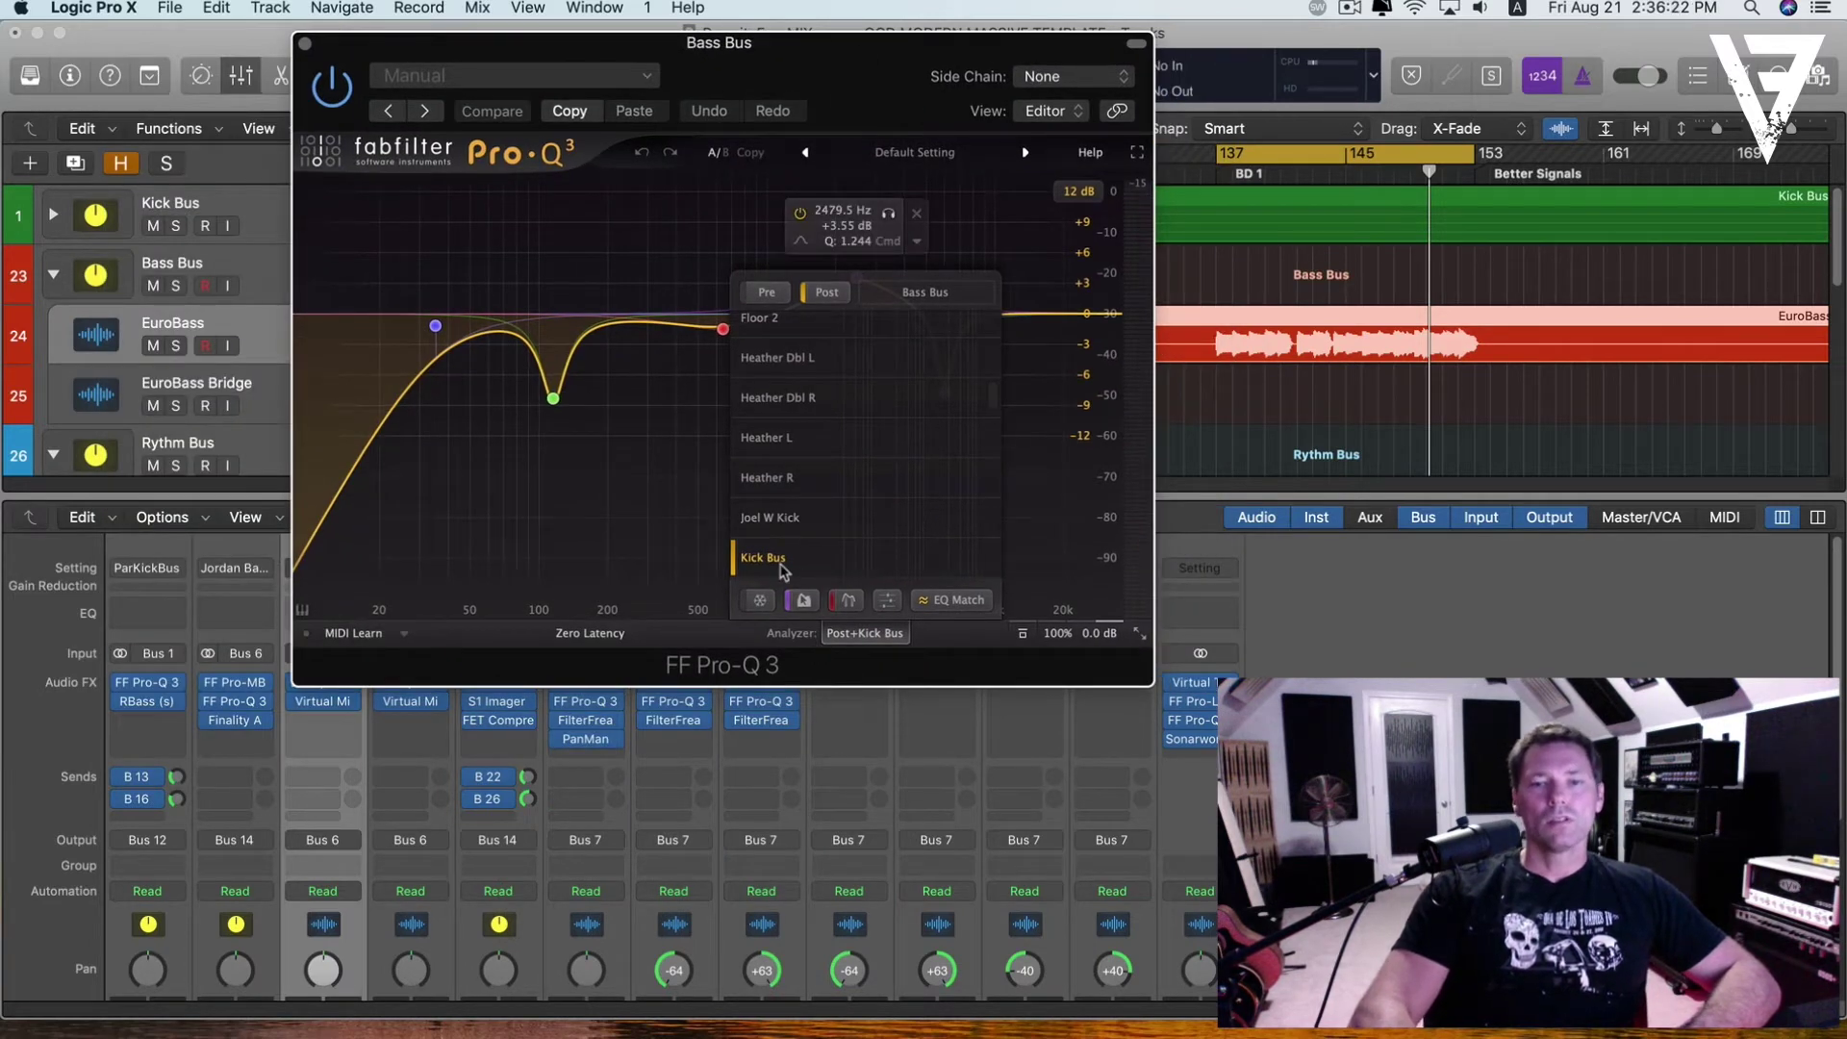
left_click(869, 633)
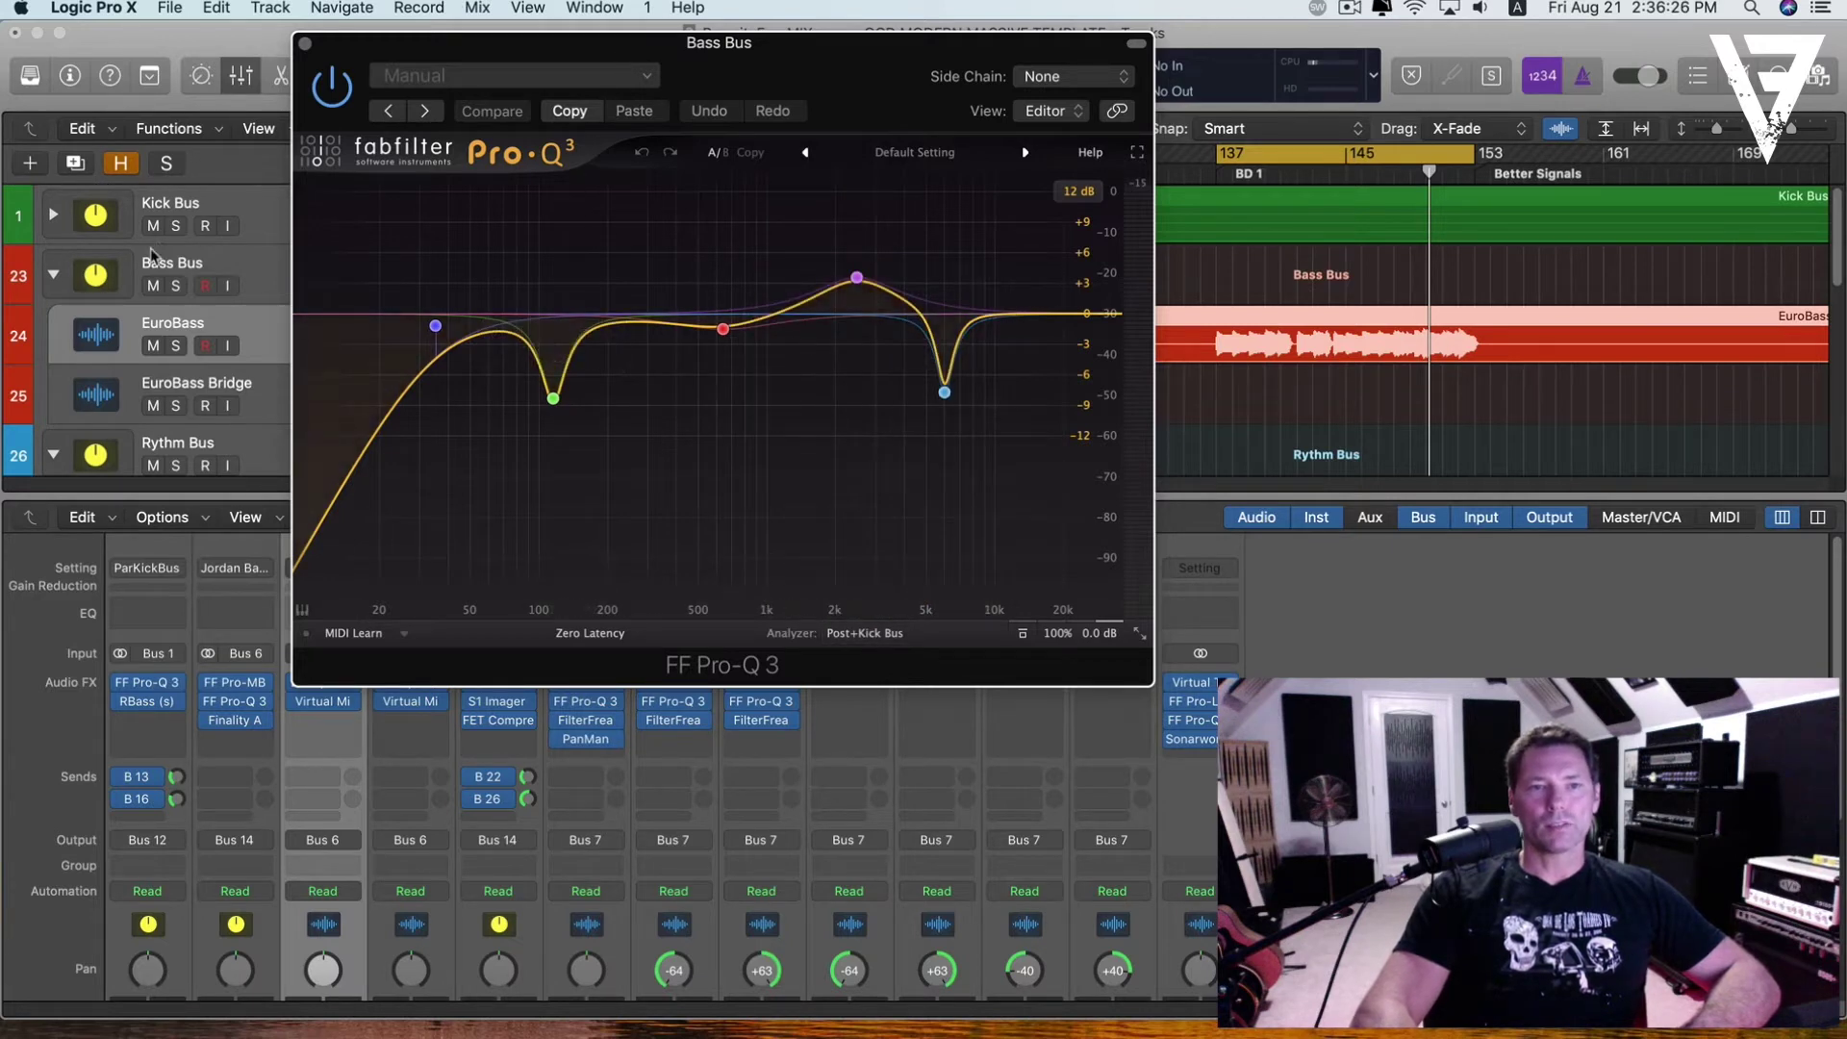
- Solo the Kick Bus and Bass Bus together and play them while comparing their spectra against the Bass Bus EQ bands
left_click(175, 225)
left_click(176, 286)
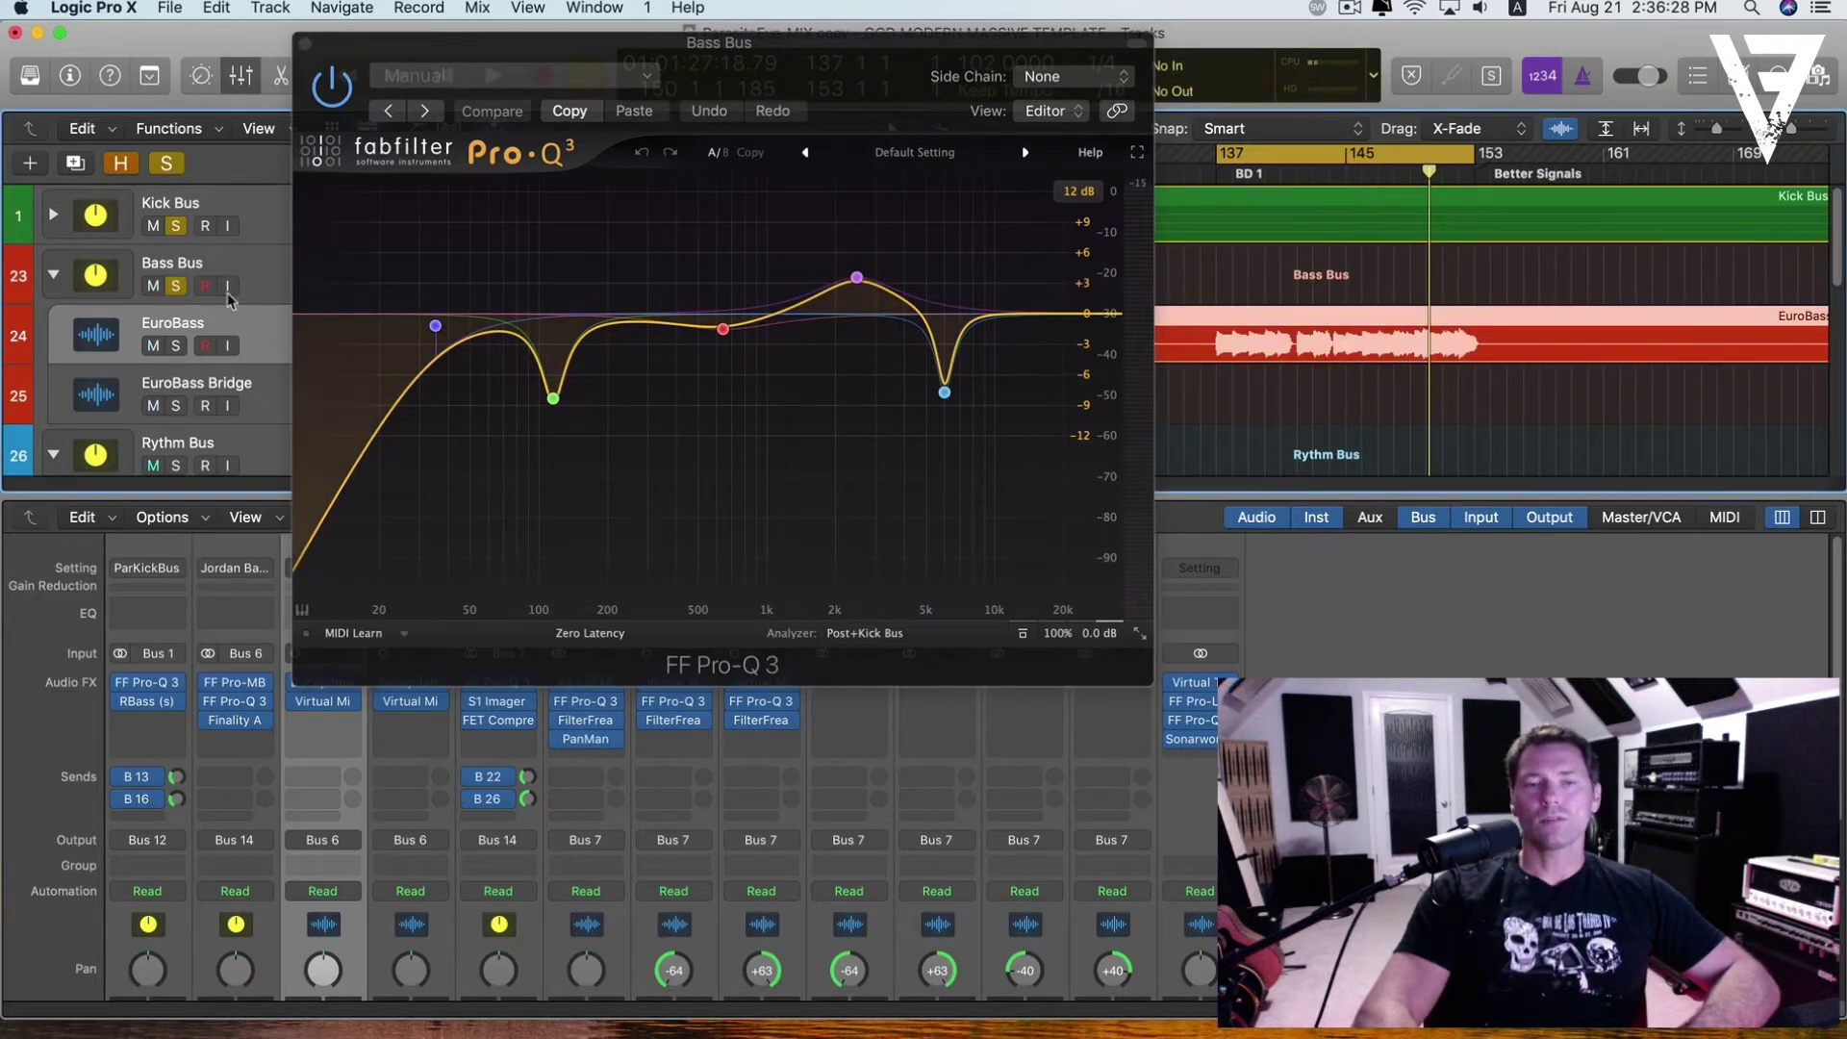
left_click_drag(670, 58, 639, 95)
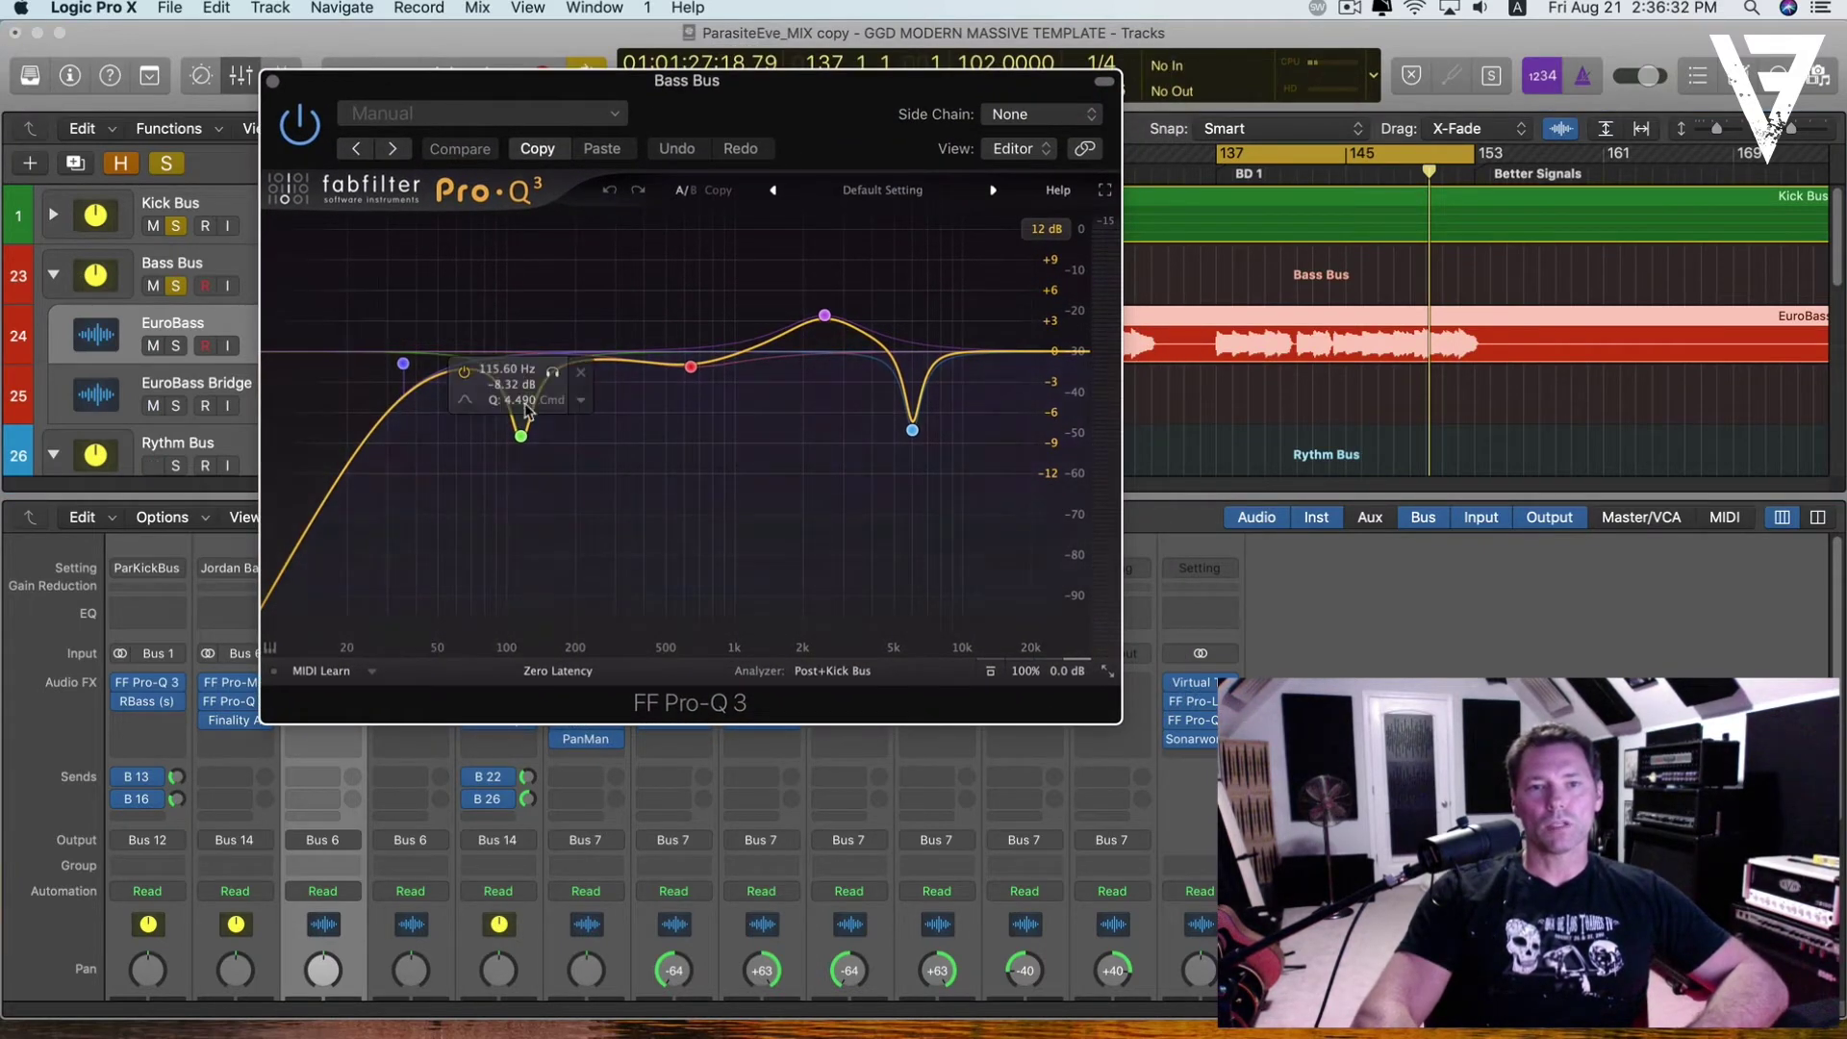
scroll(525, 428, "down", 3)
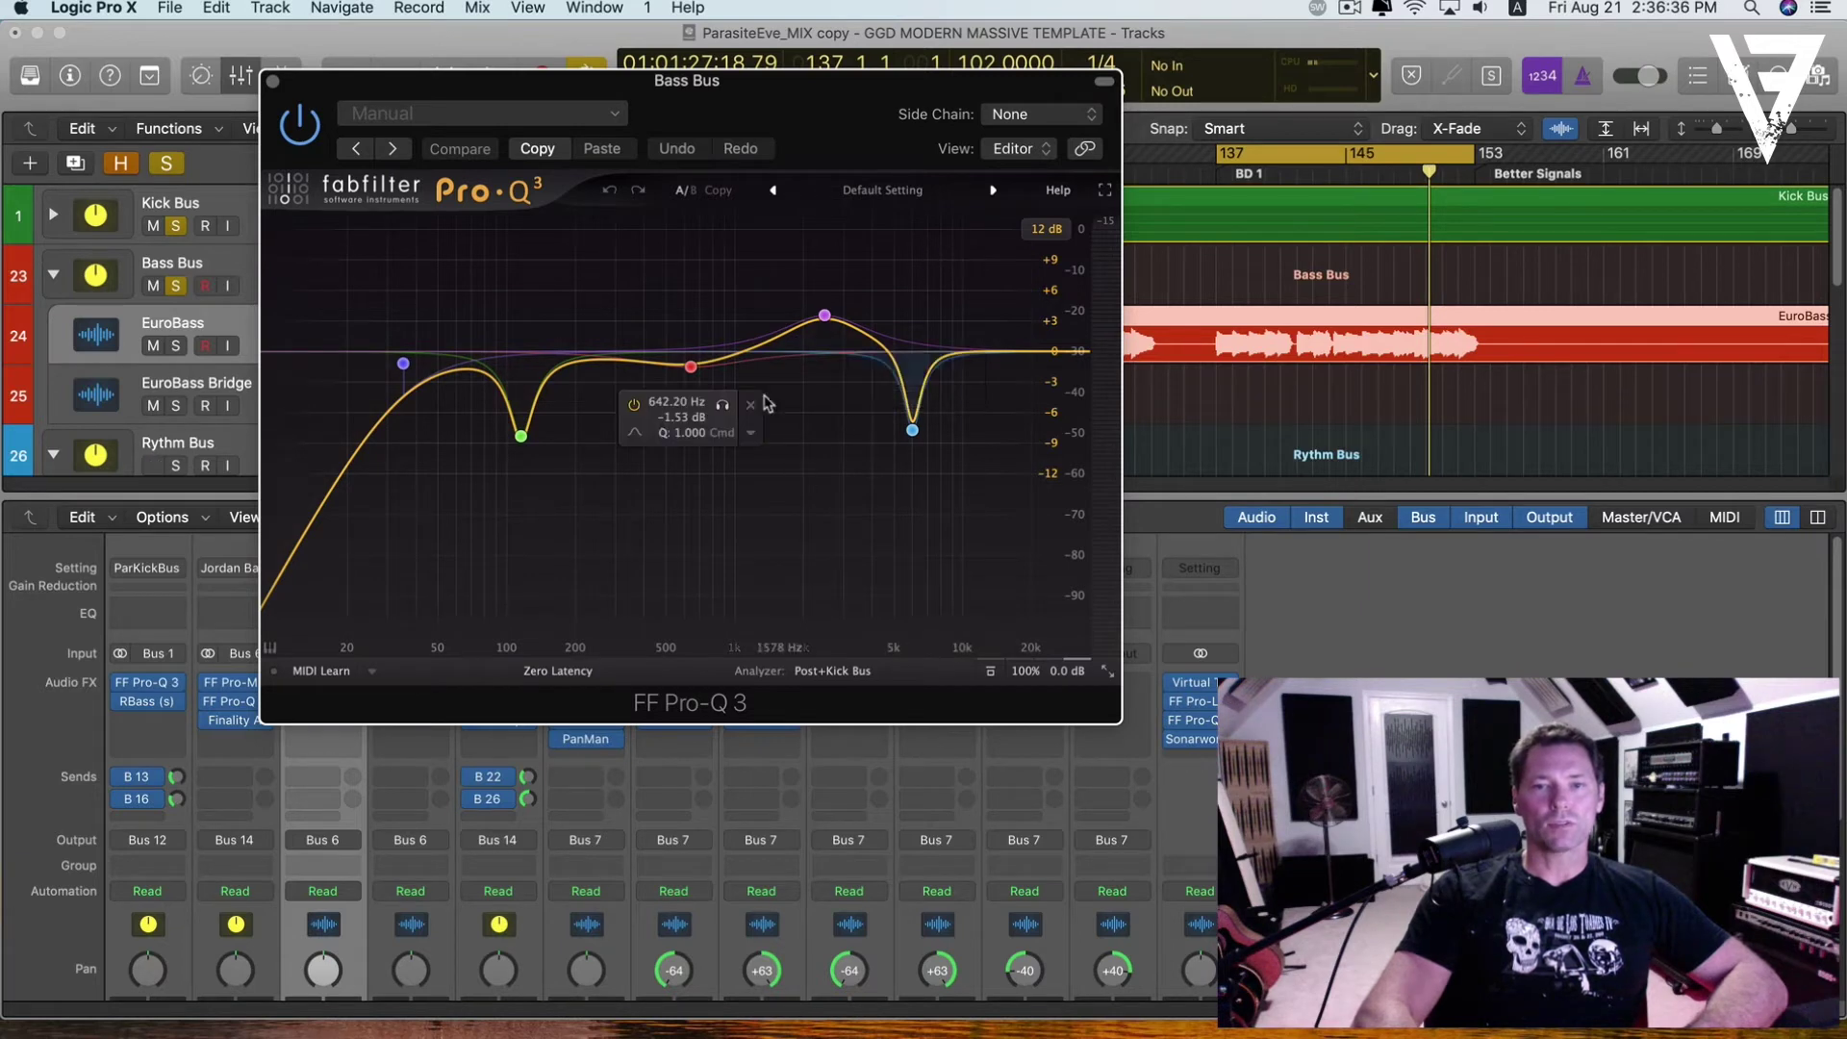
scroll(497, 427, "up", 3)
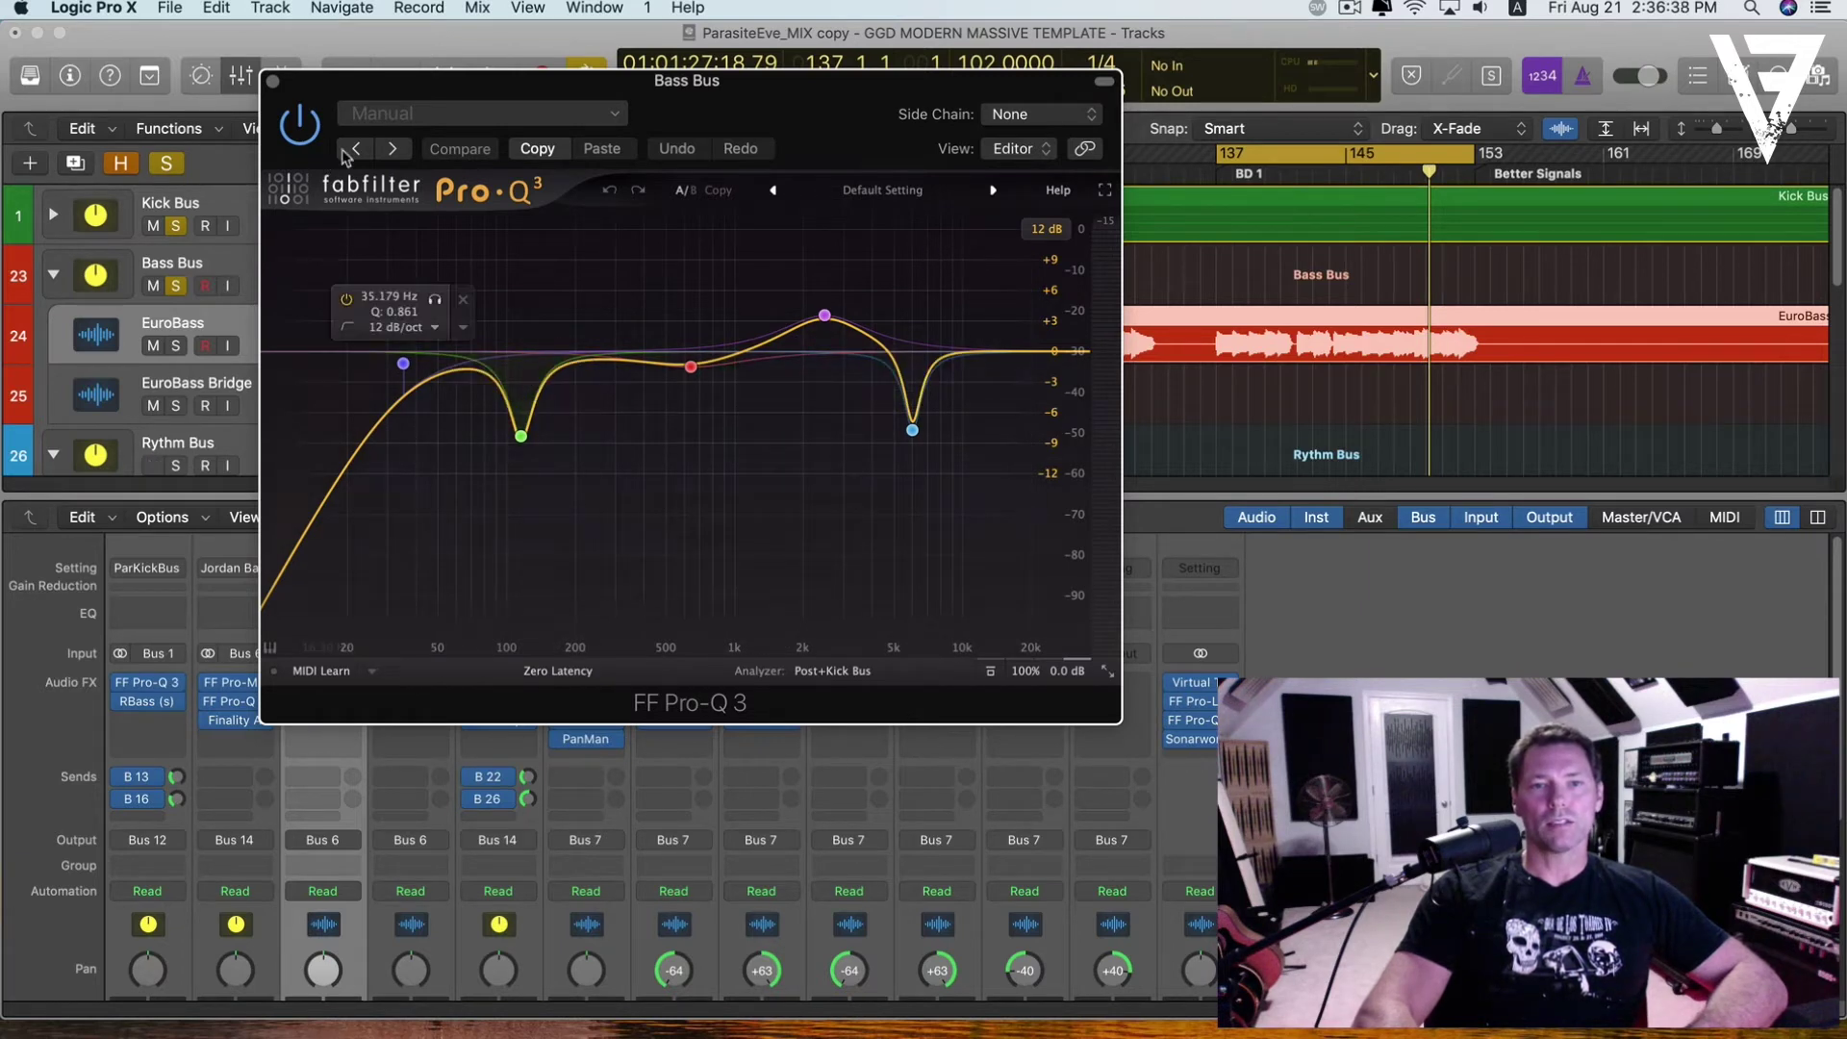
key("space")
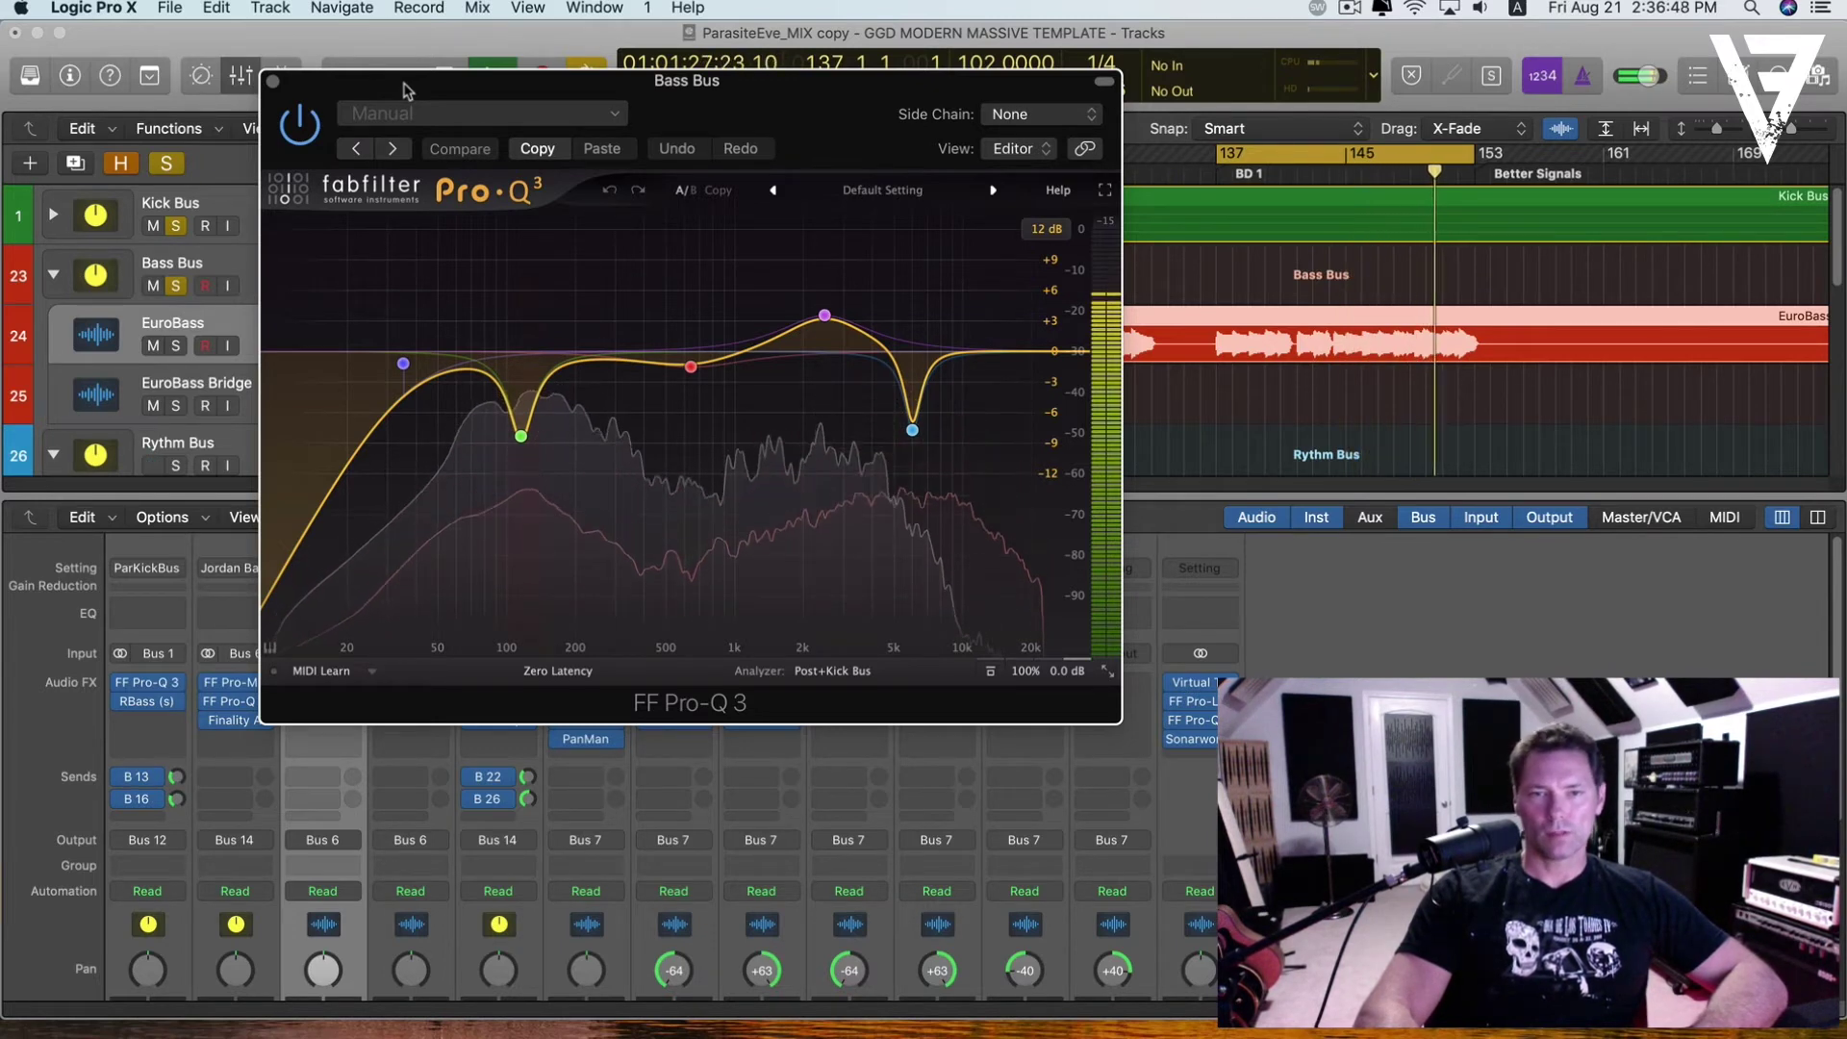
key("space")
- Play the soloed kick and bass with the Bass Bus FF Pro-Q 3 bypassed and enabled, ending with it enabled and playback stopped
mouse_move(907, 435)
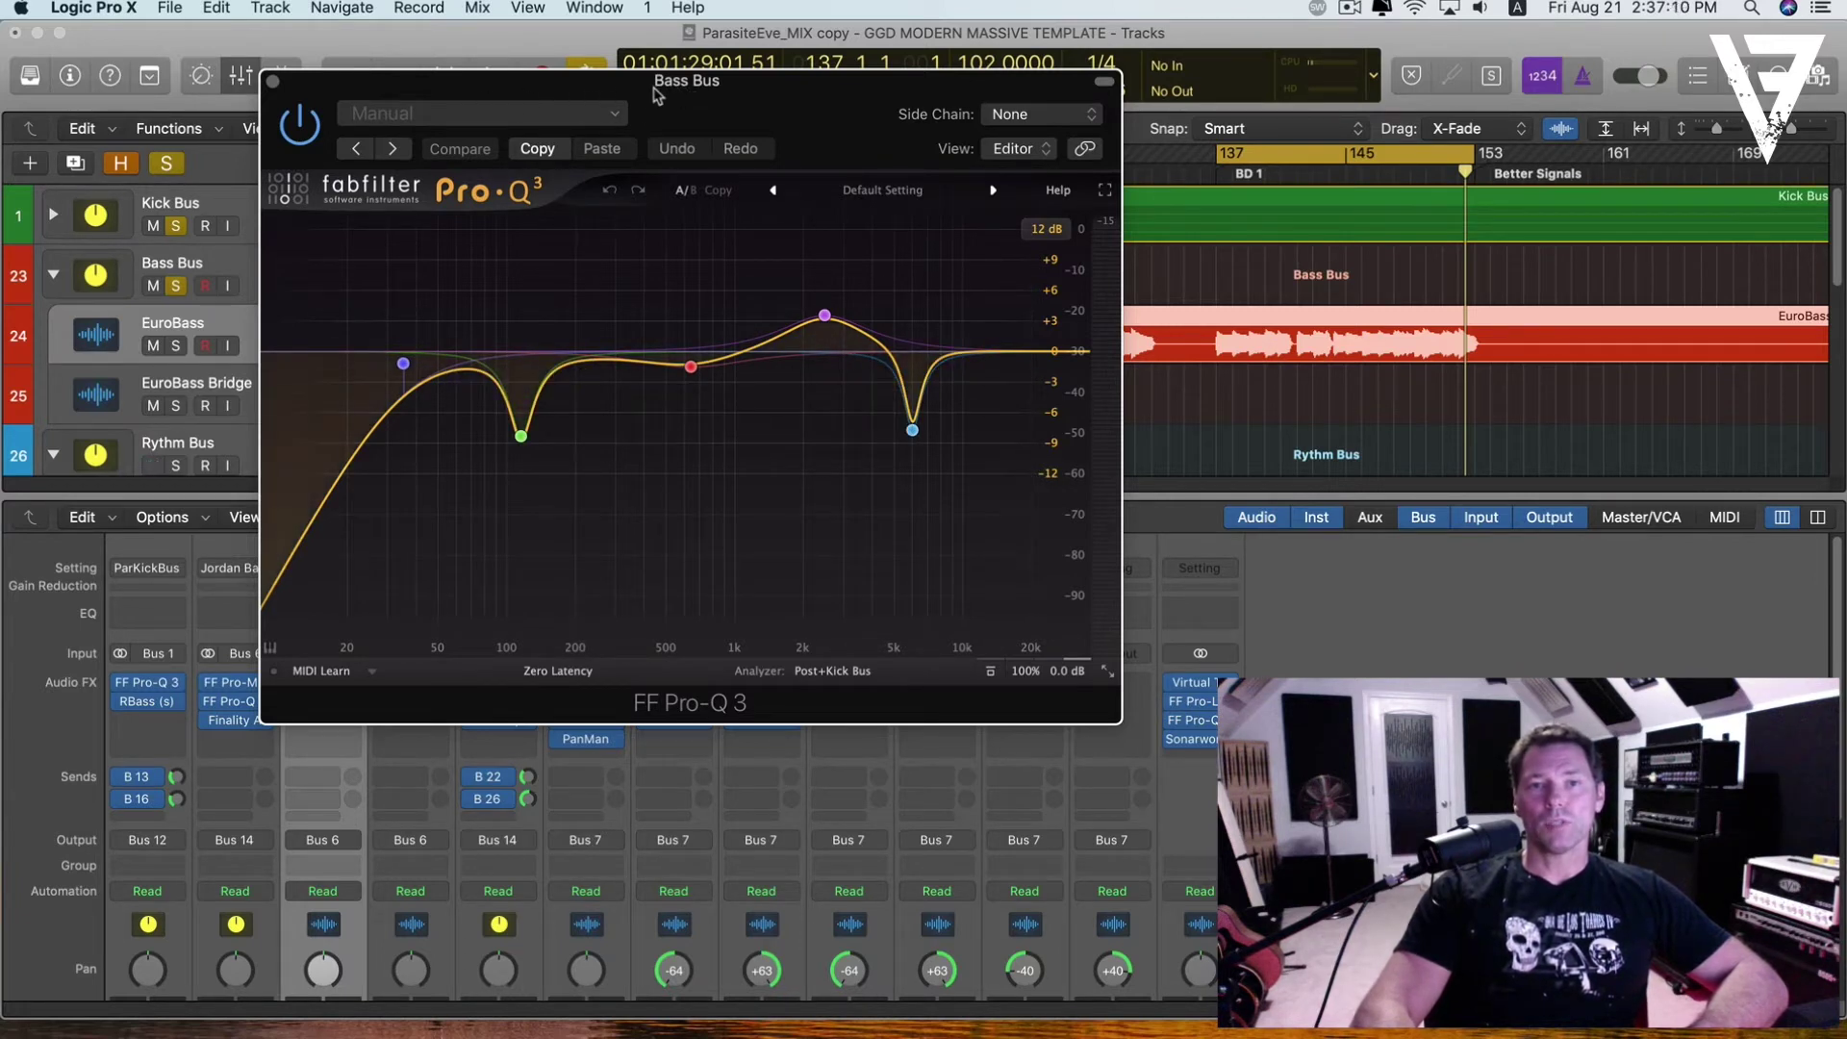
left_click_drag(688, 99, 775, 99)
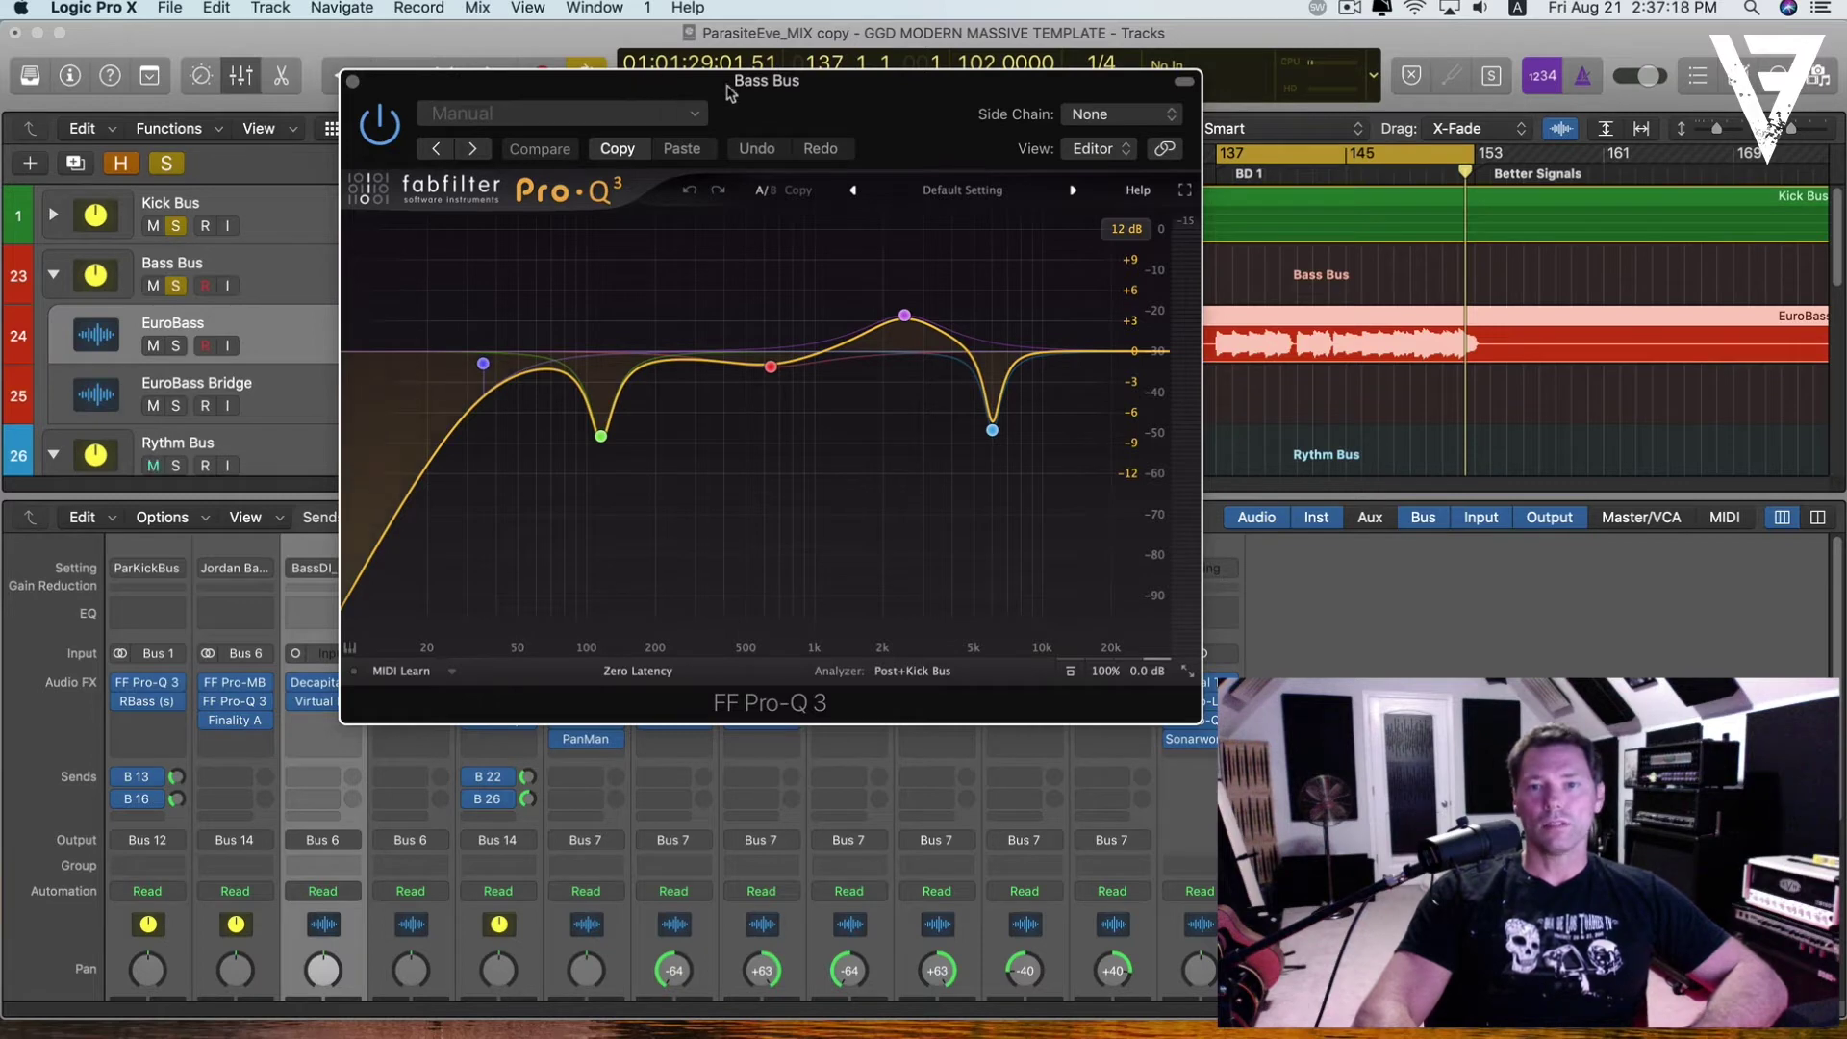
key("space")
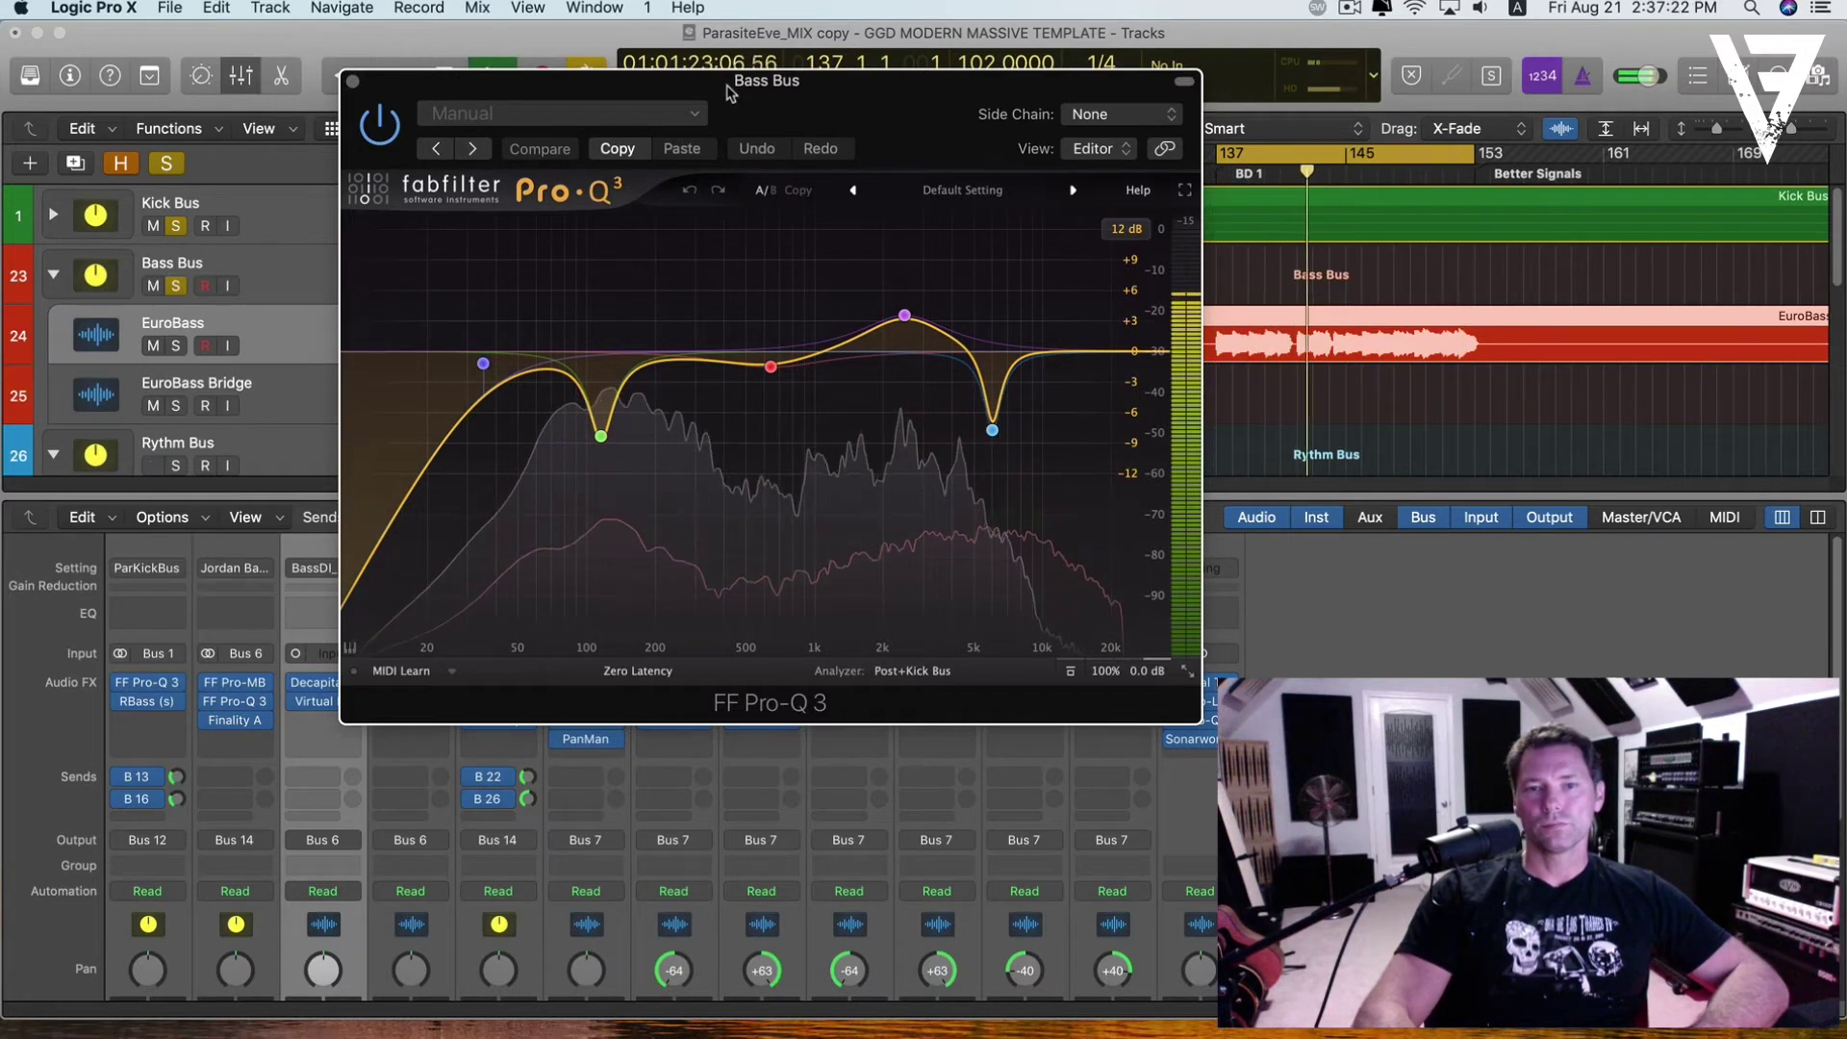
key("space")
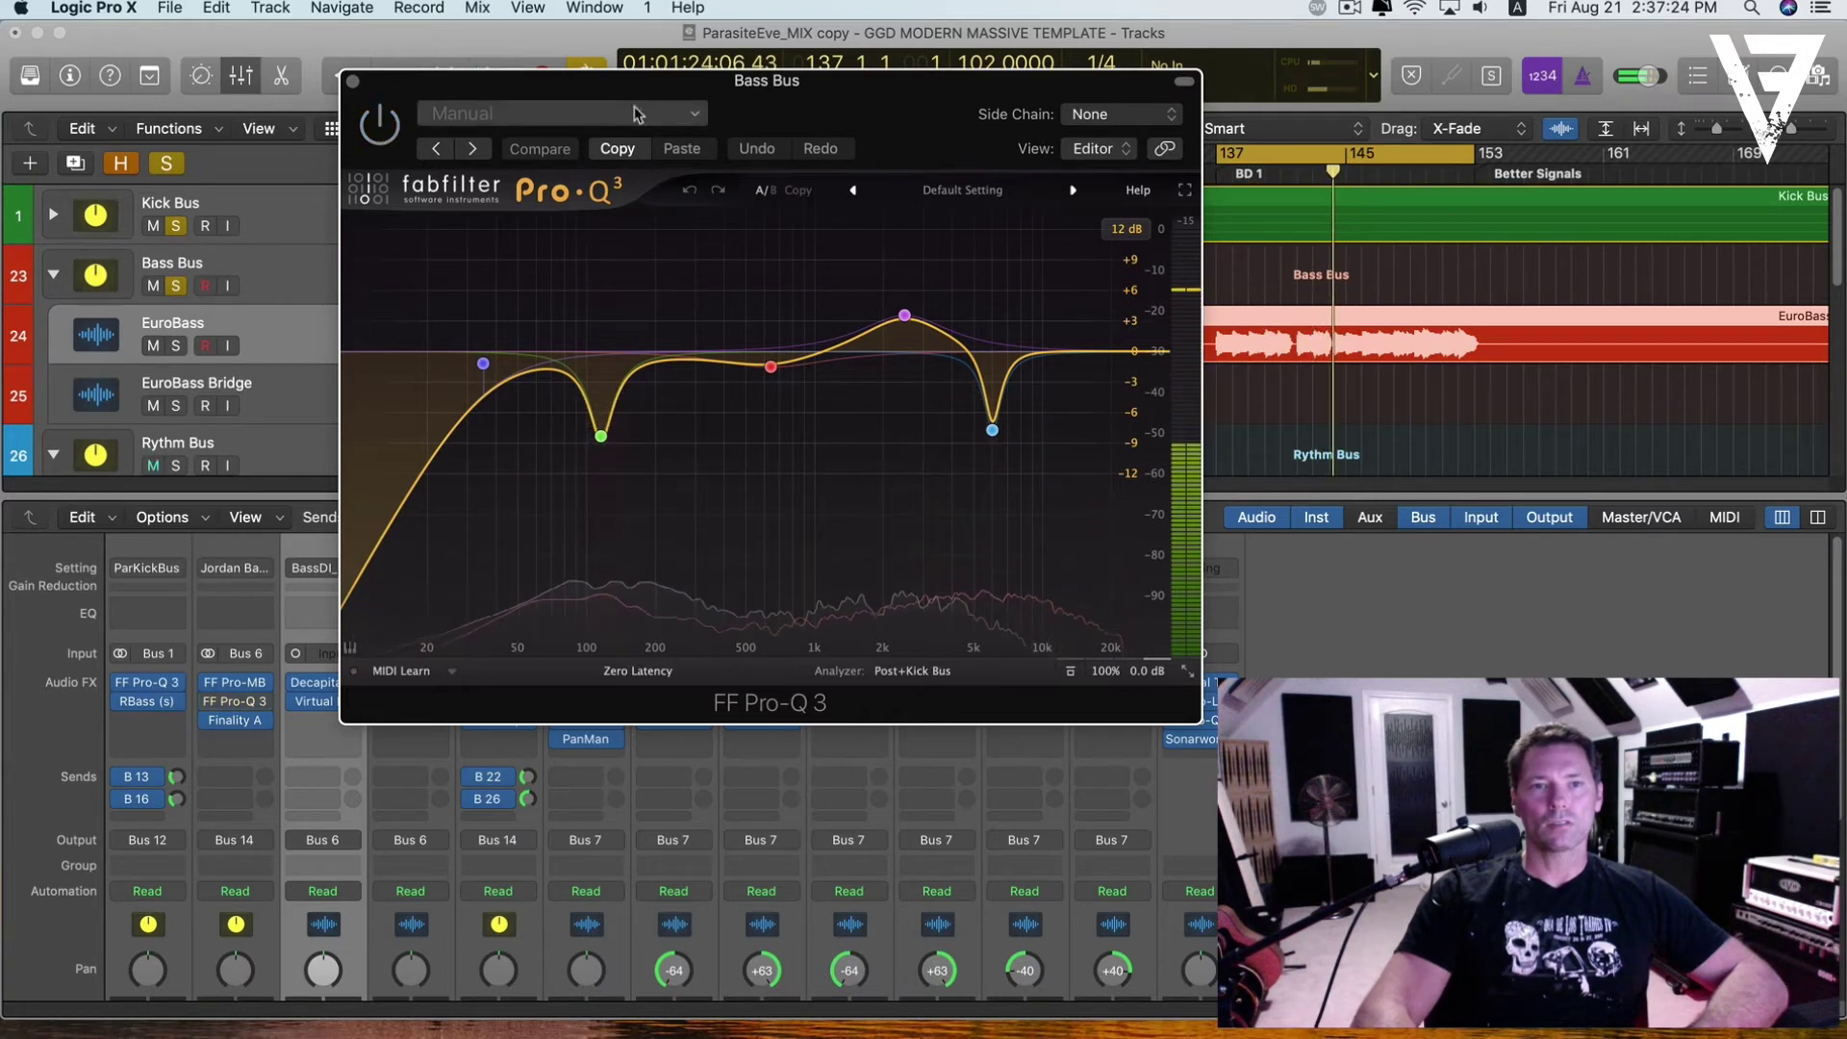
key("space")
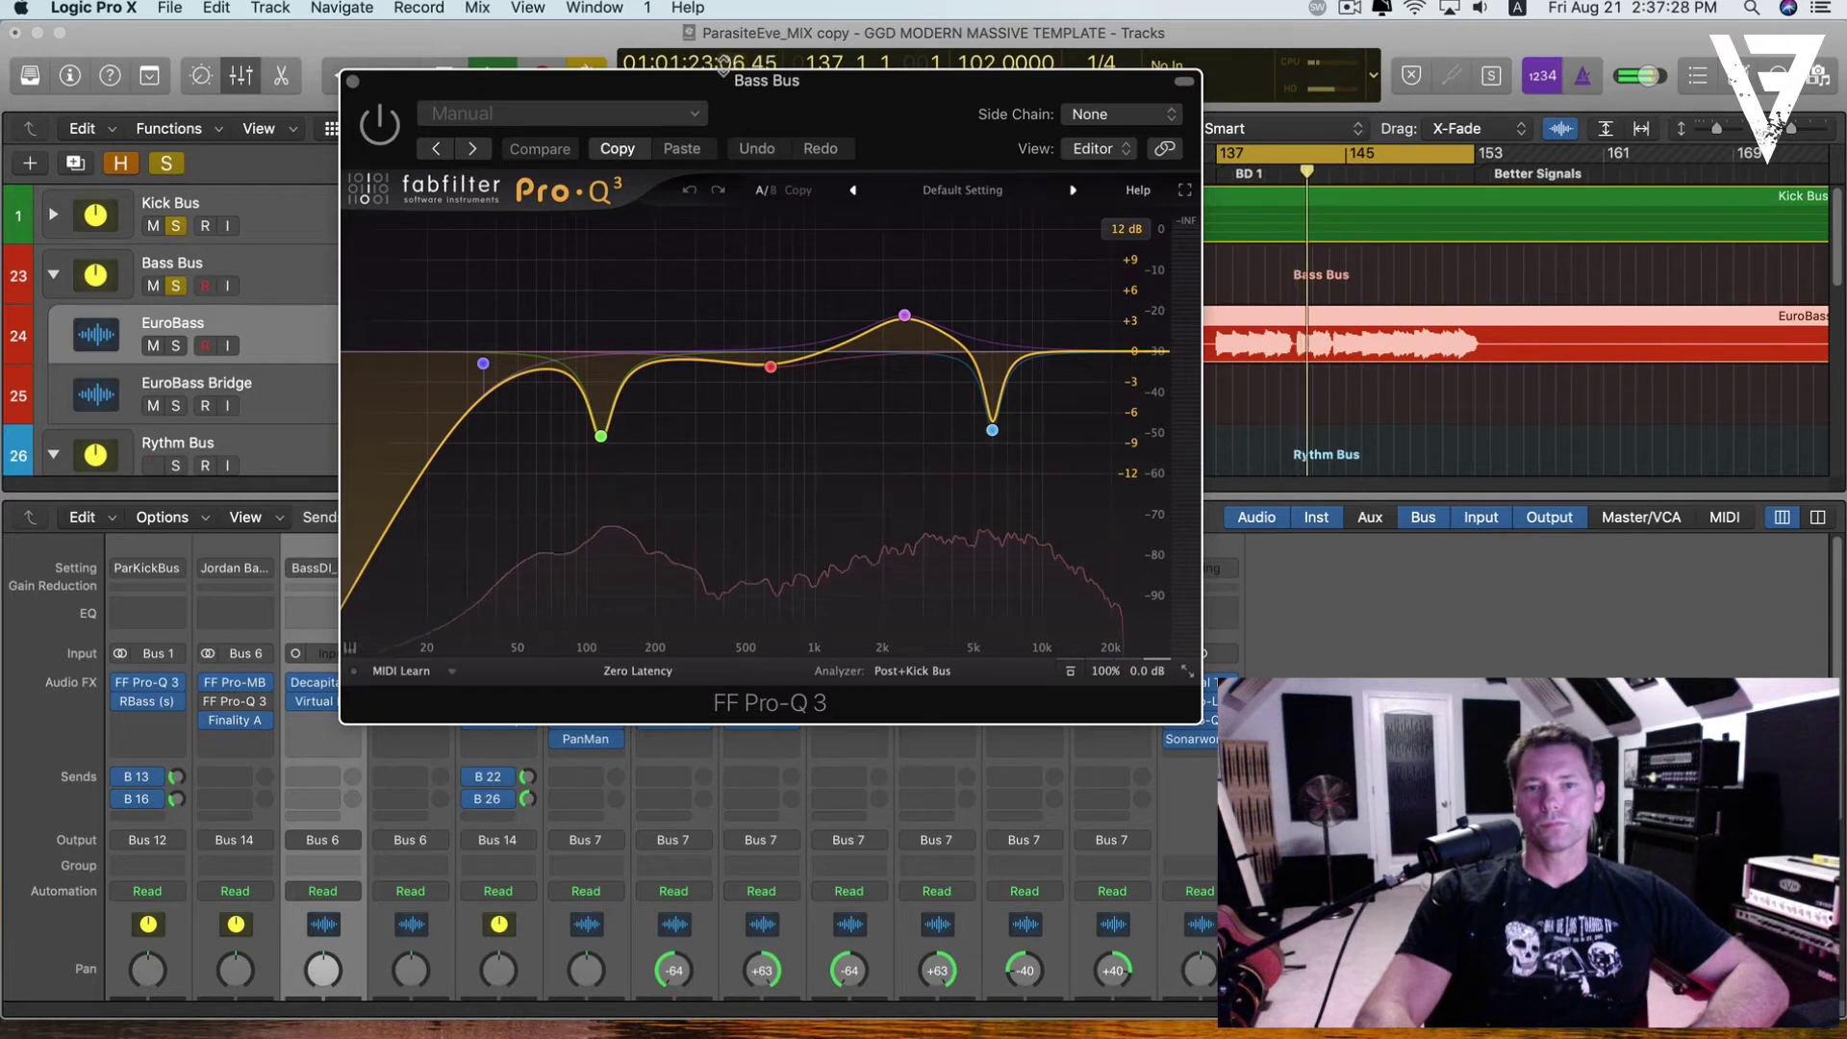
key("space")
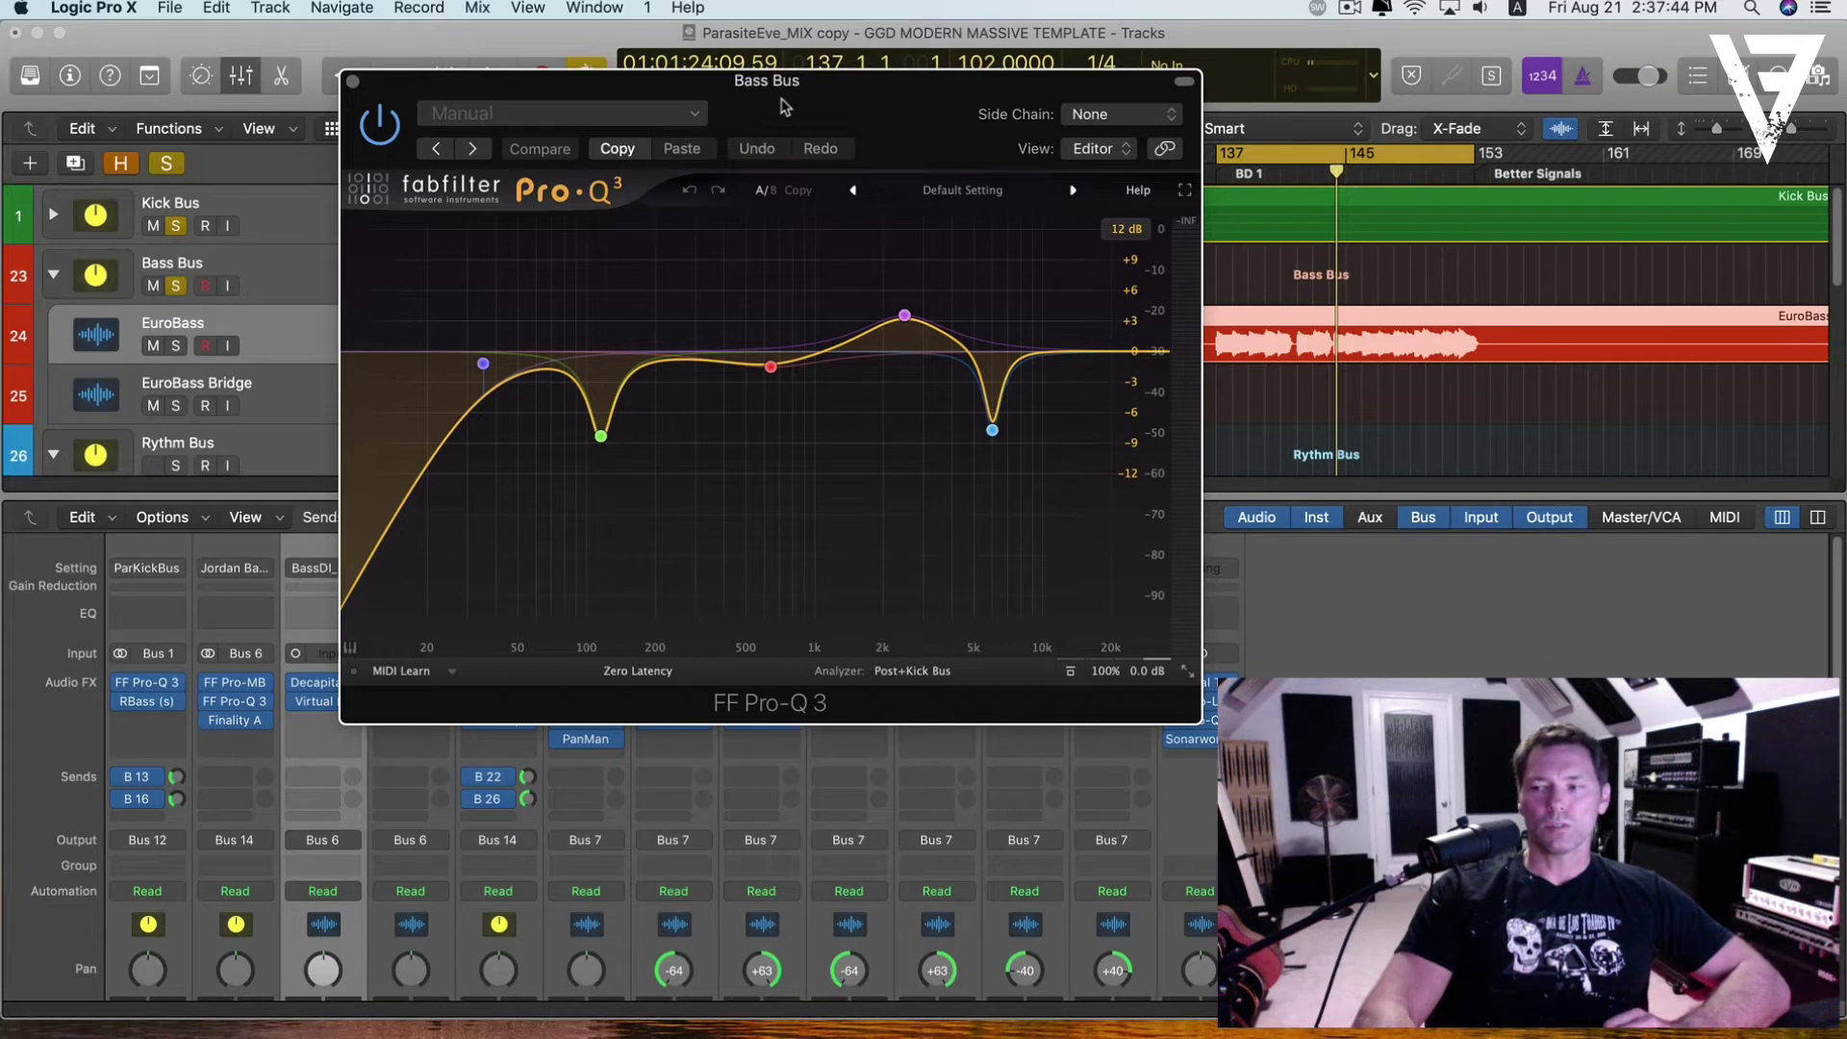
left_click_drag(779, 101, 731, 71)
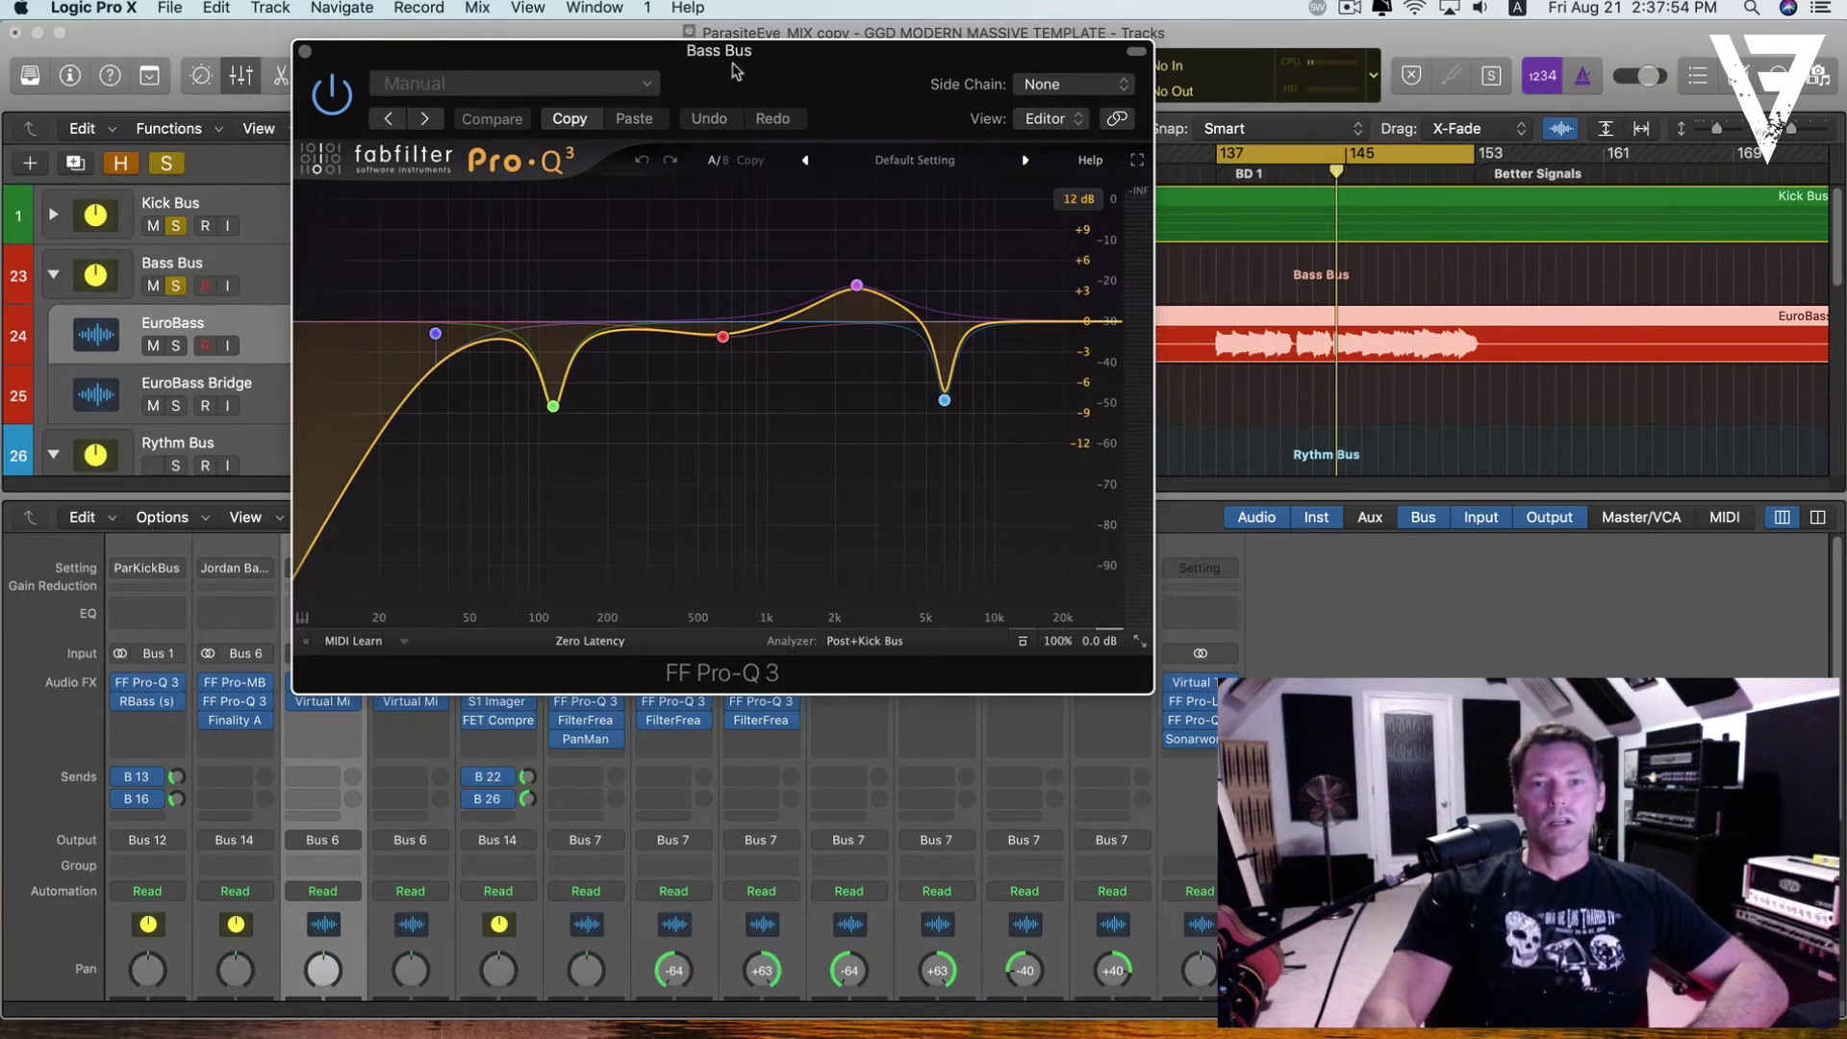
left_click_drag(723, 68, 664, 63)
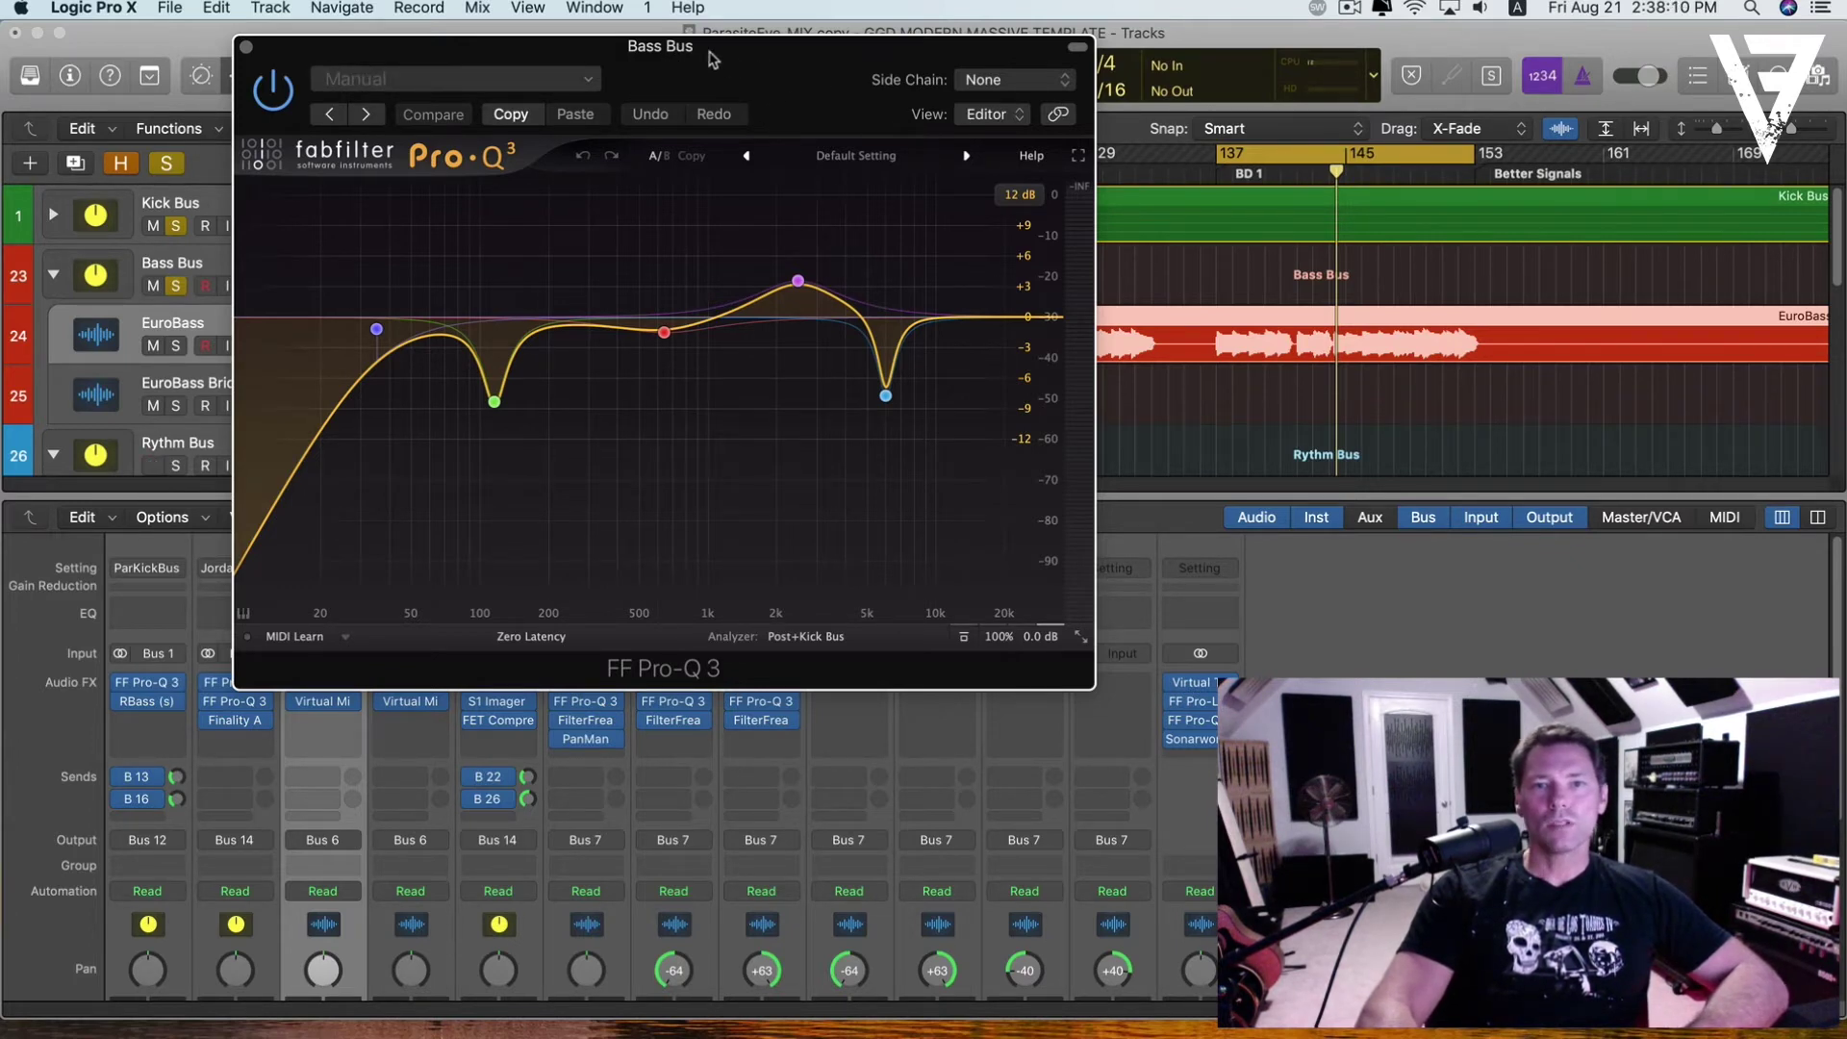
left_click_drag(696, 71, 813, 104)
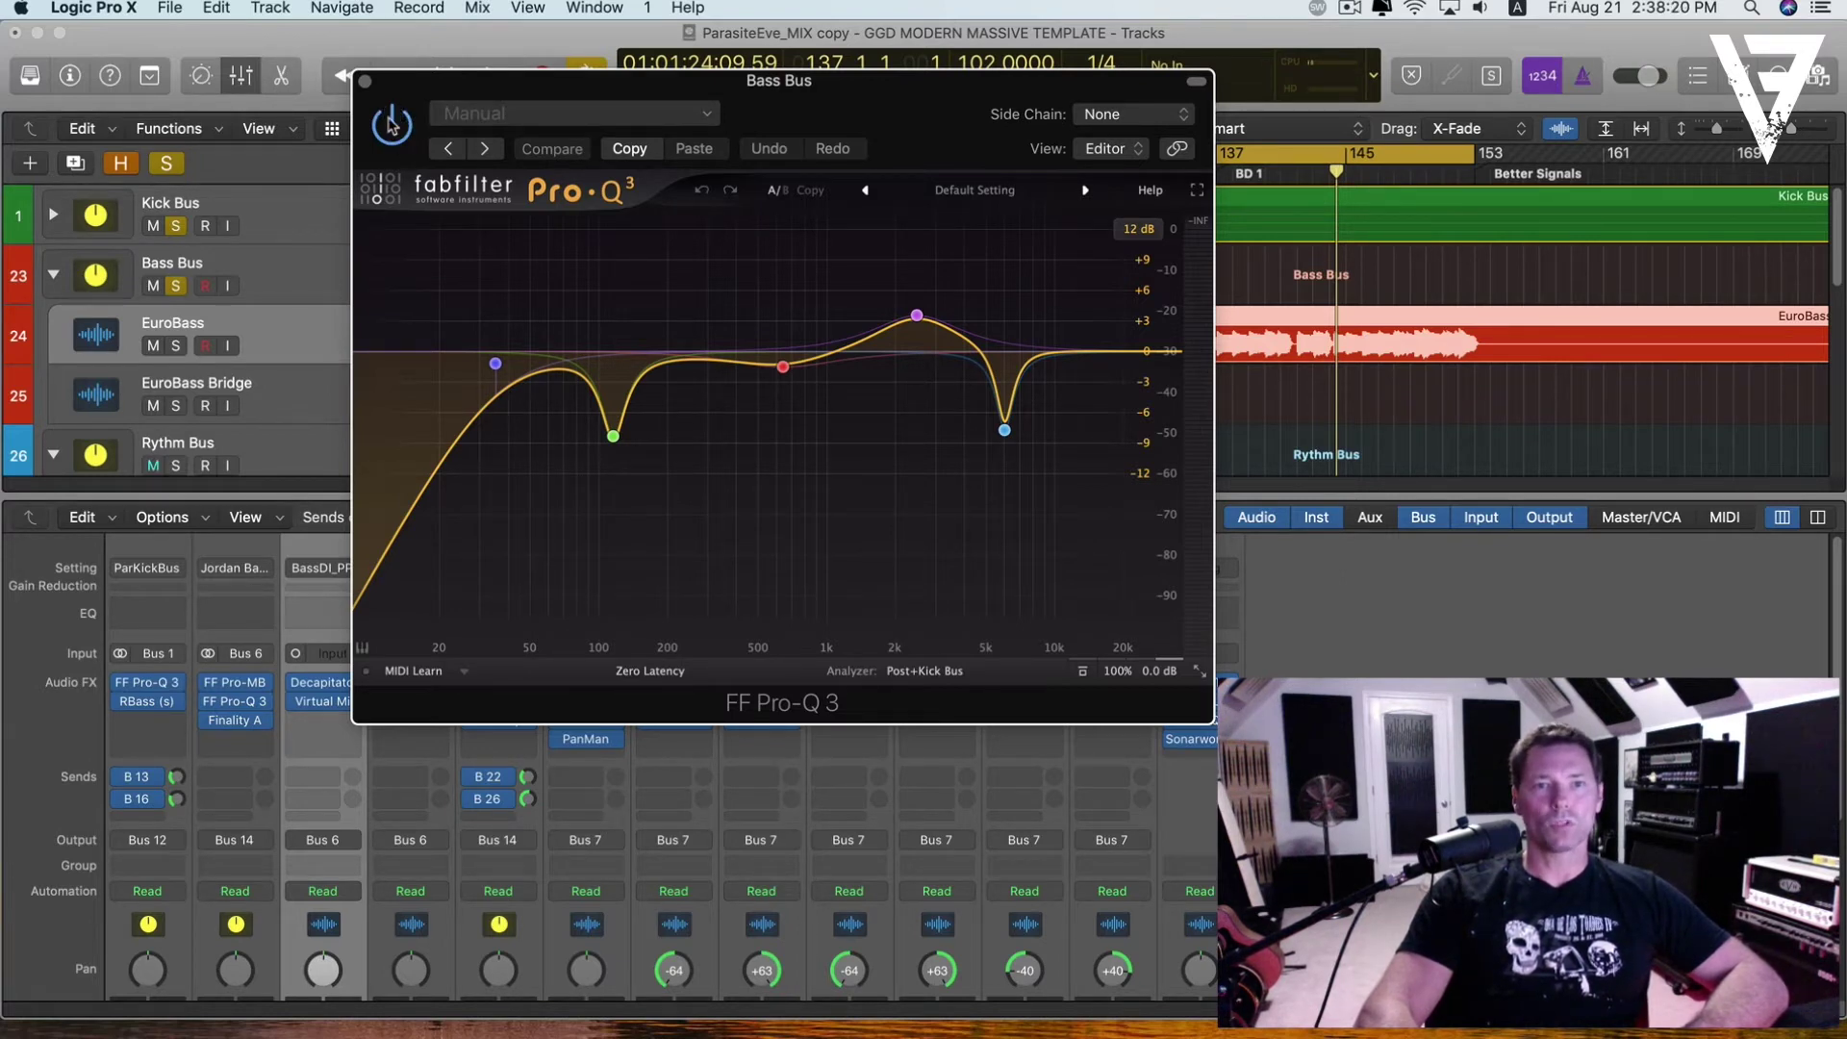
- Clear all solos and play the full mix with the Bass Bus FF Pro-Q 3 bypassed and re-enabled
key("ctrl+alt+super+s")
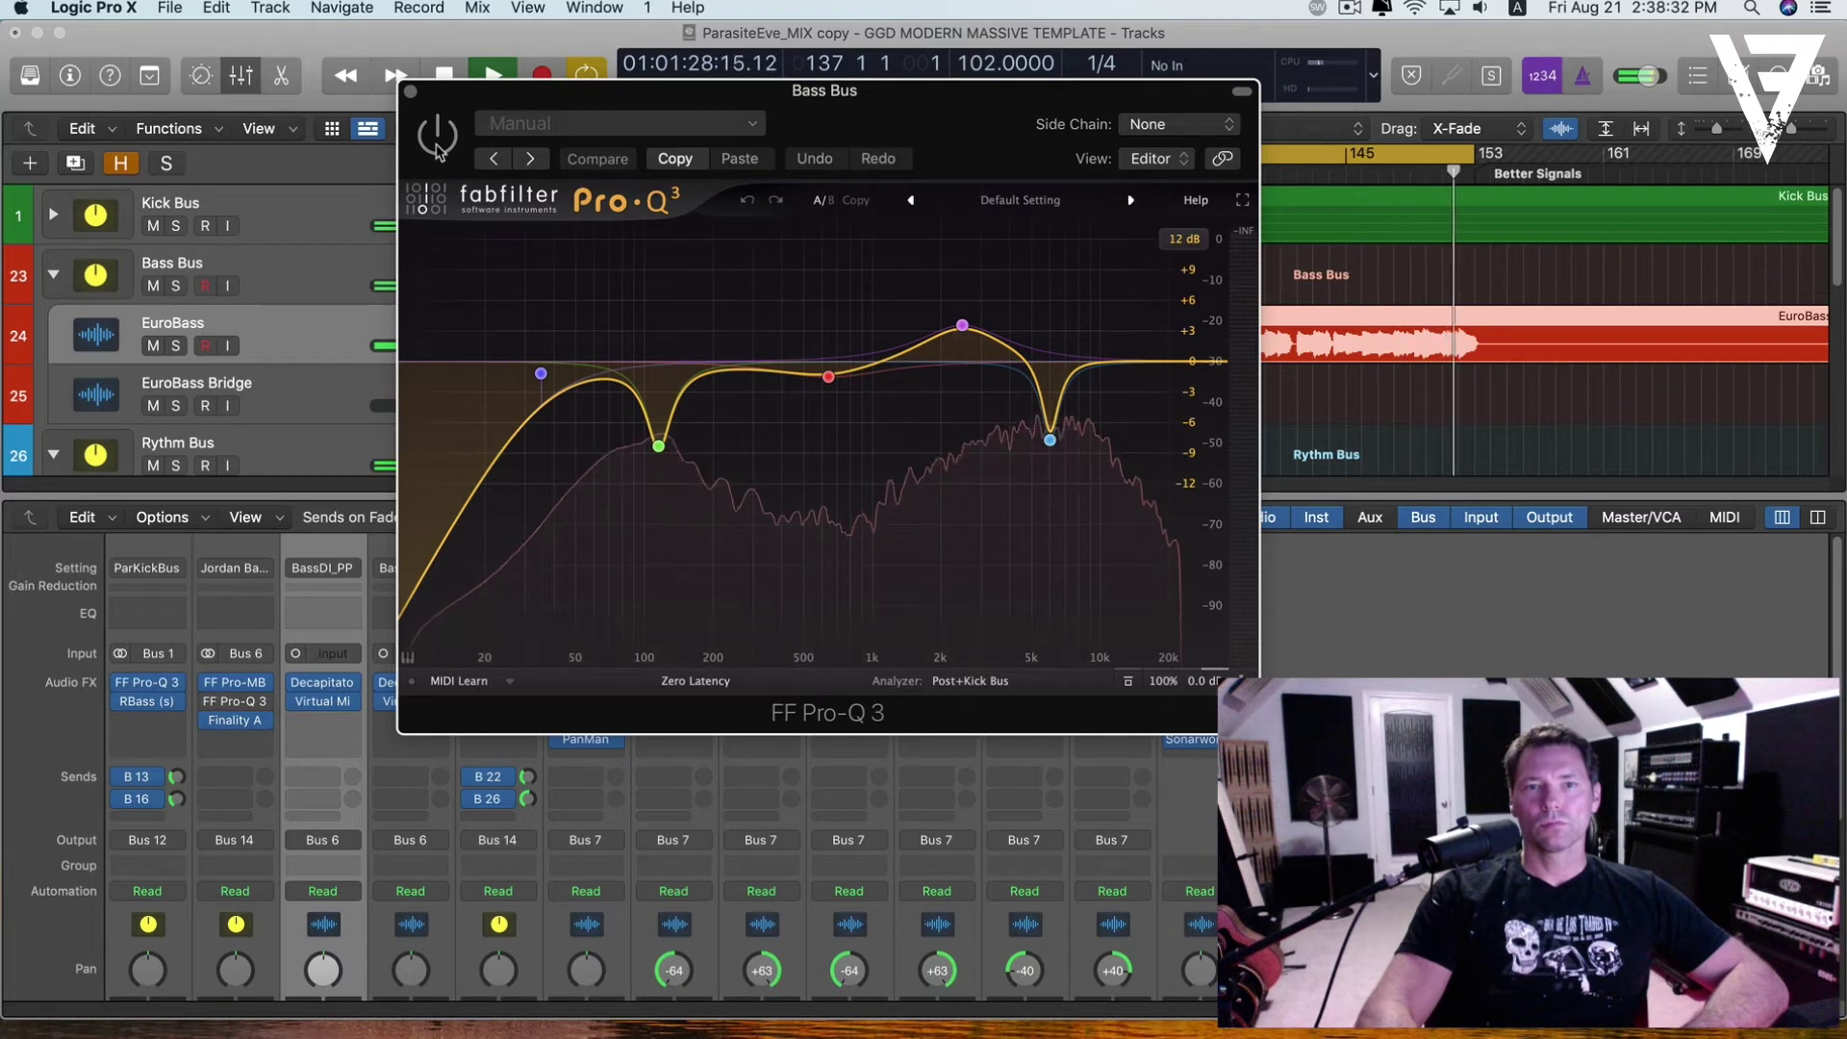
left_click(439, 140)
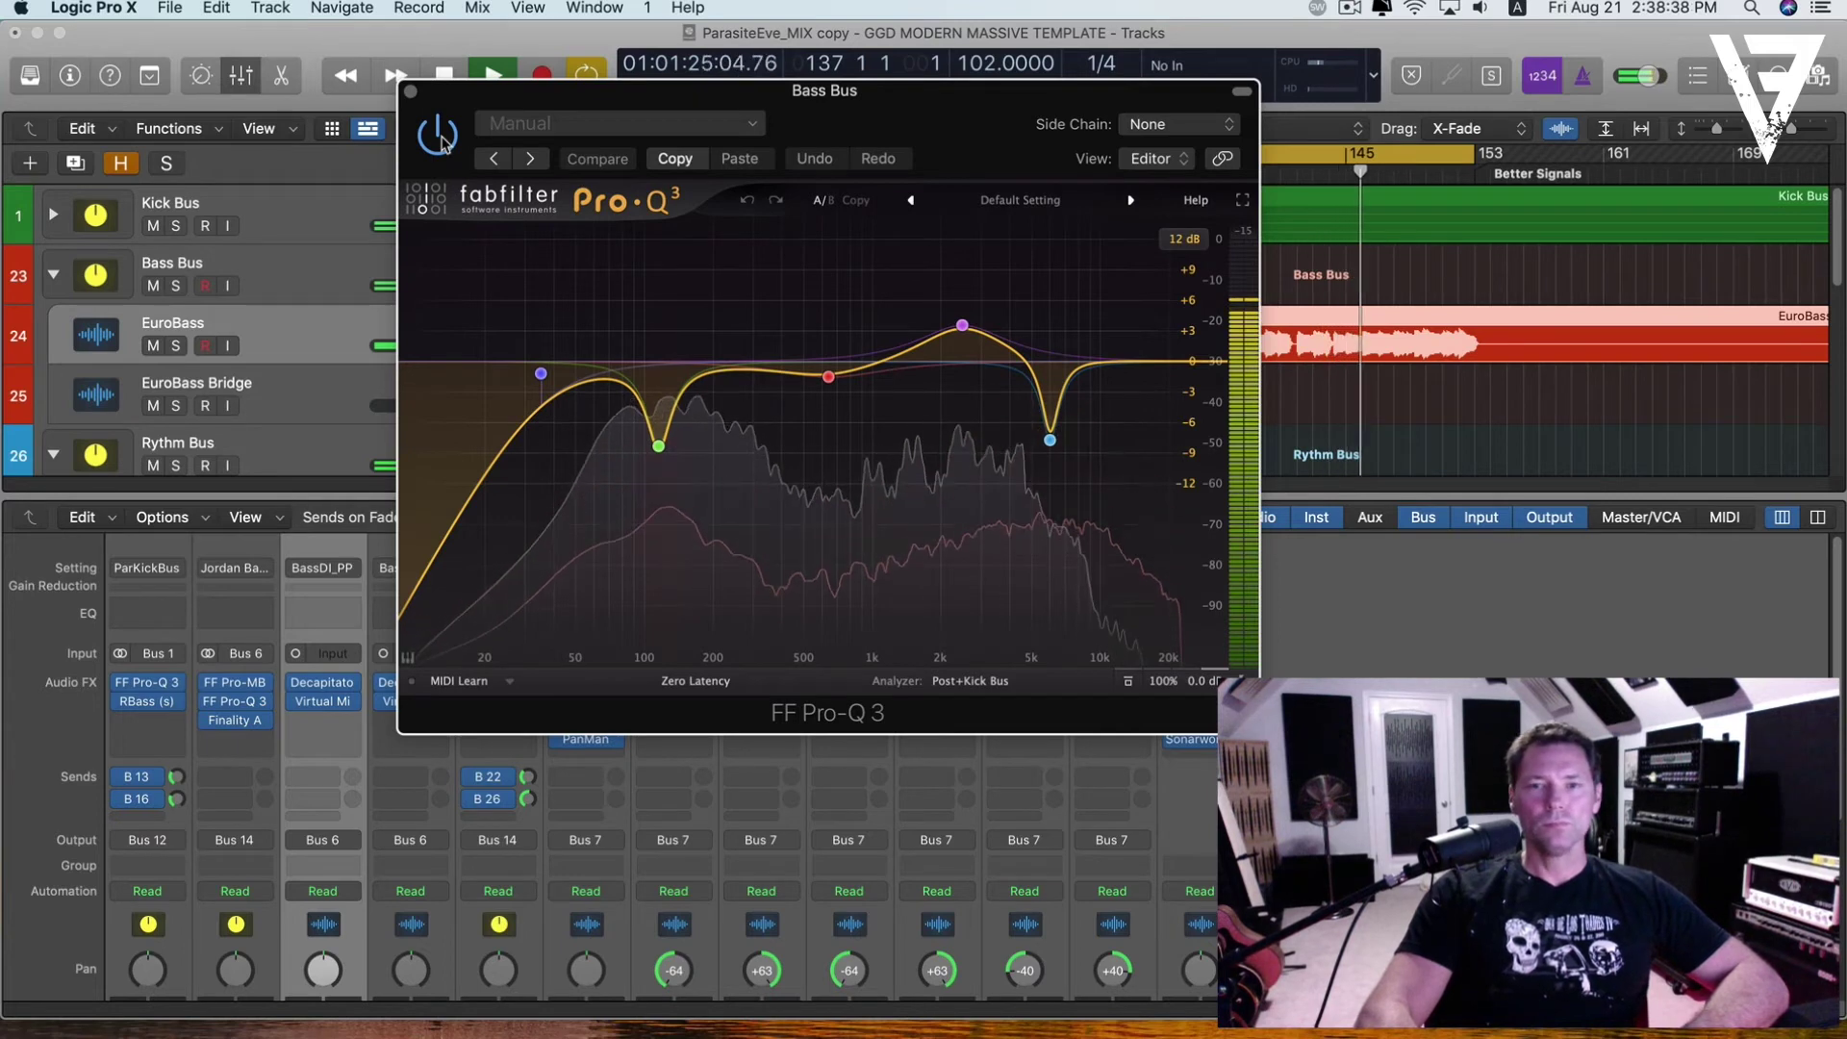
key("space")
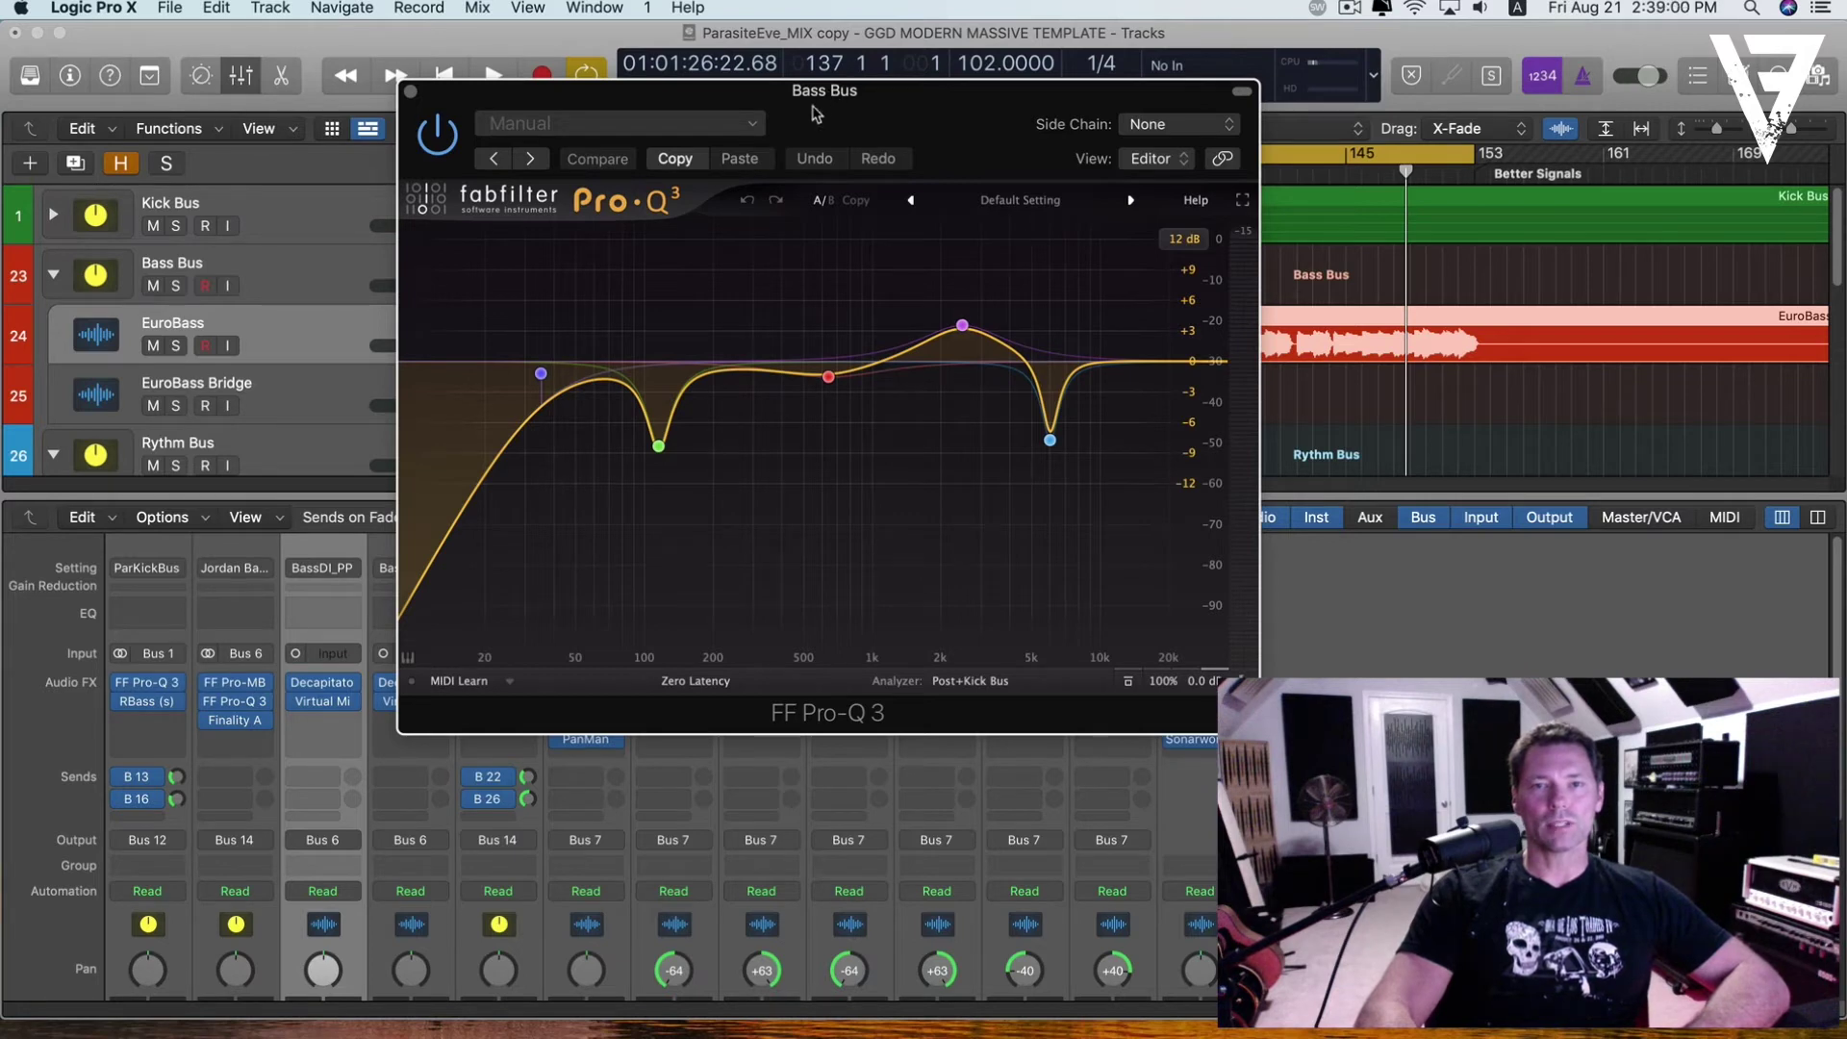
- Close the Bass Bus EQ window, collapse the Bass Bus track stack, and hide the mixer to make room for the Rythm Bus tracks
left_click(411, 92)
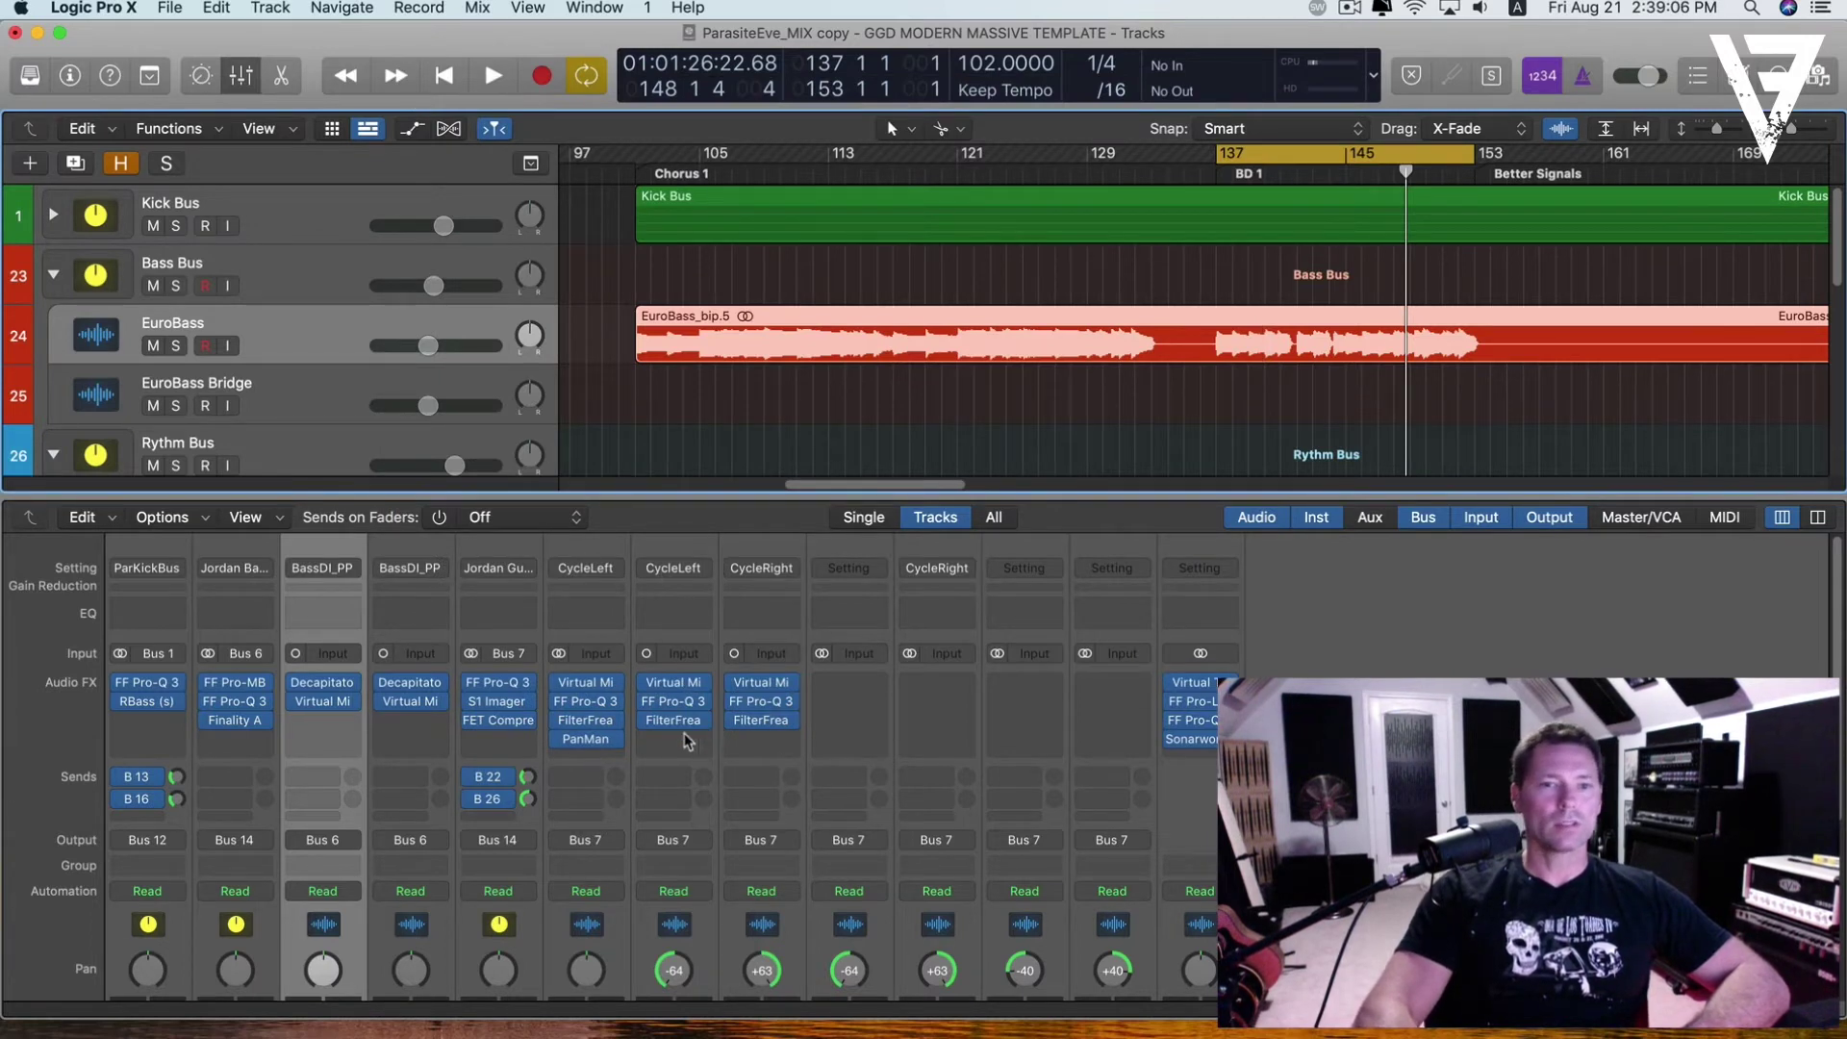
left_click(52, 277)
scroll(301, 354, "down", 5)
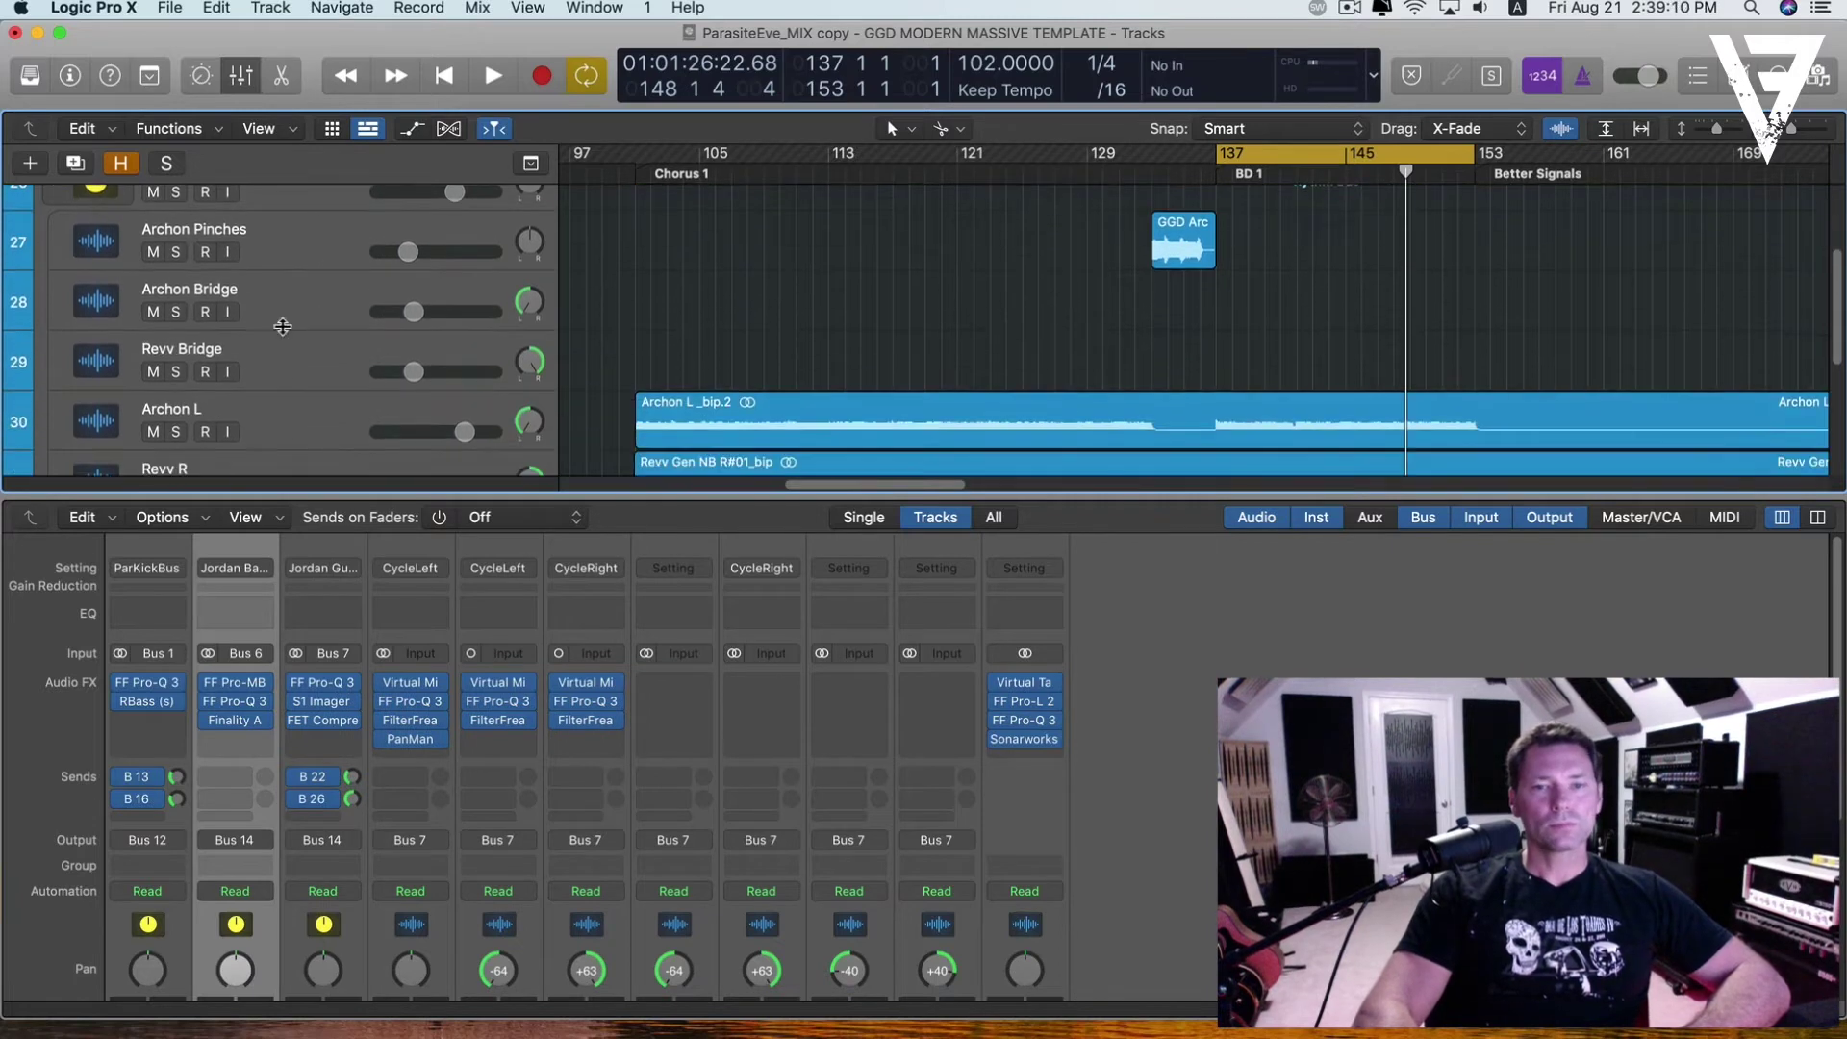
left_click(298, 322)
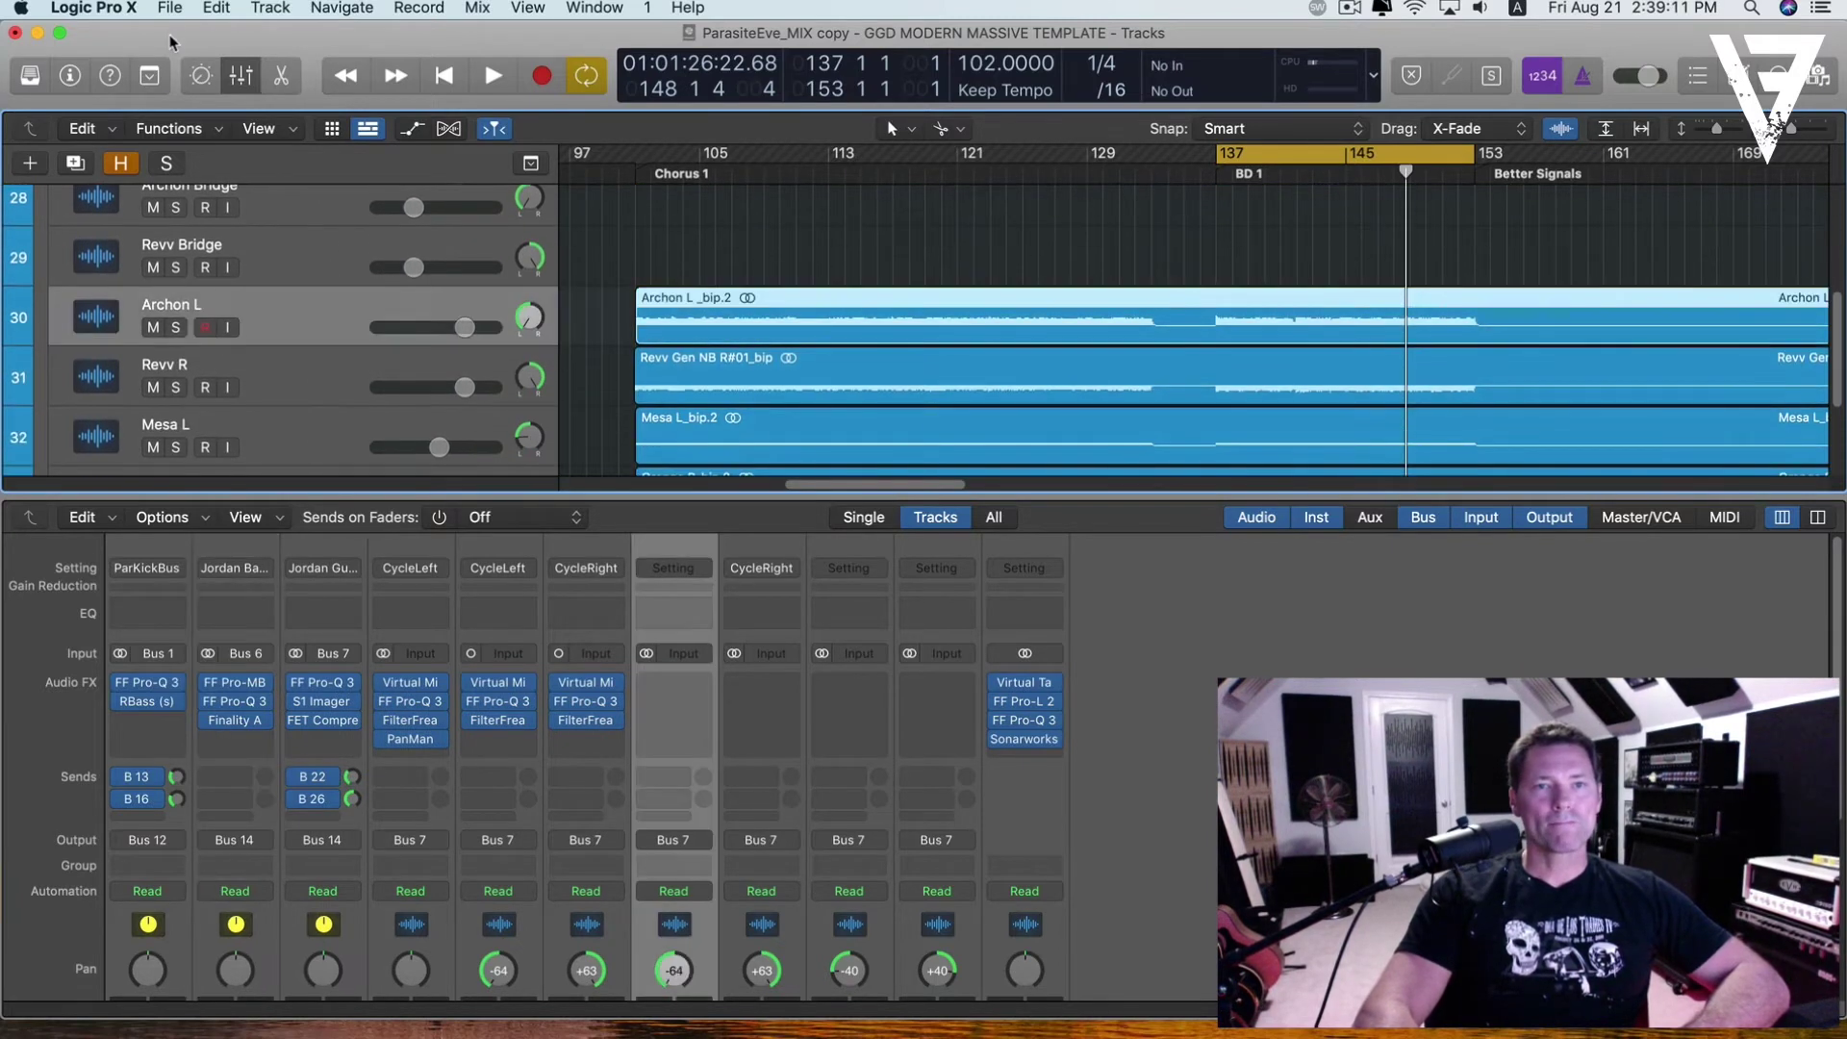
left_click(238, 77)
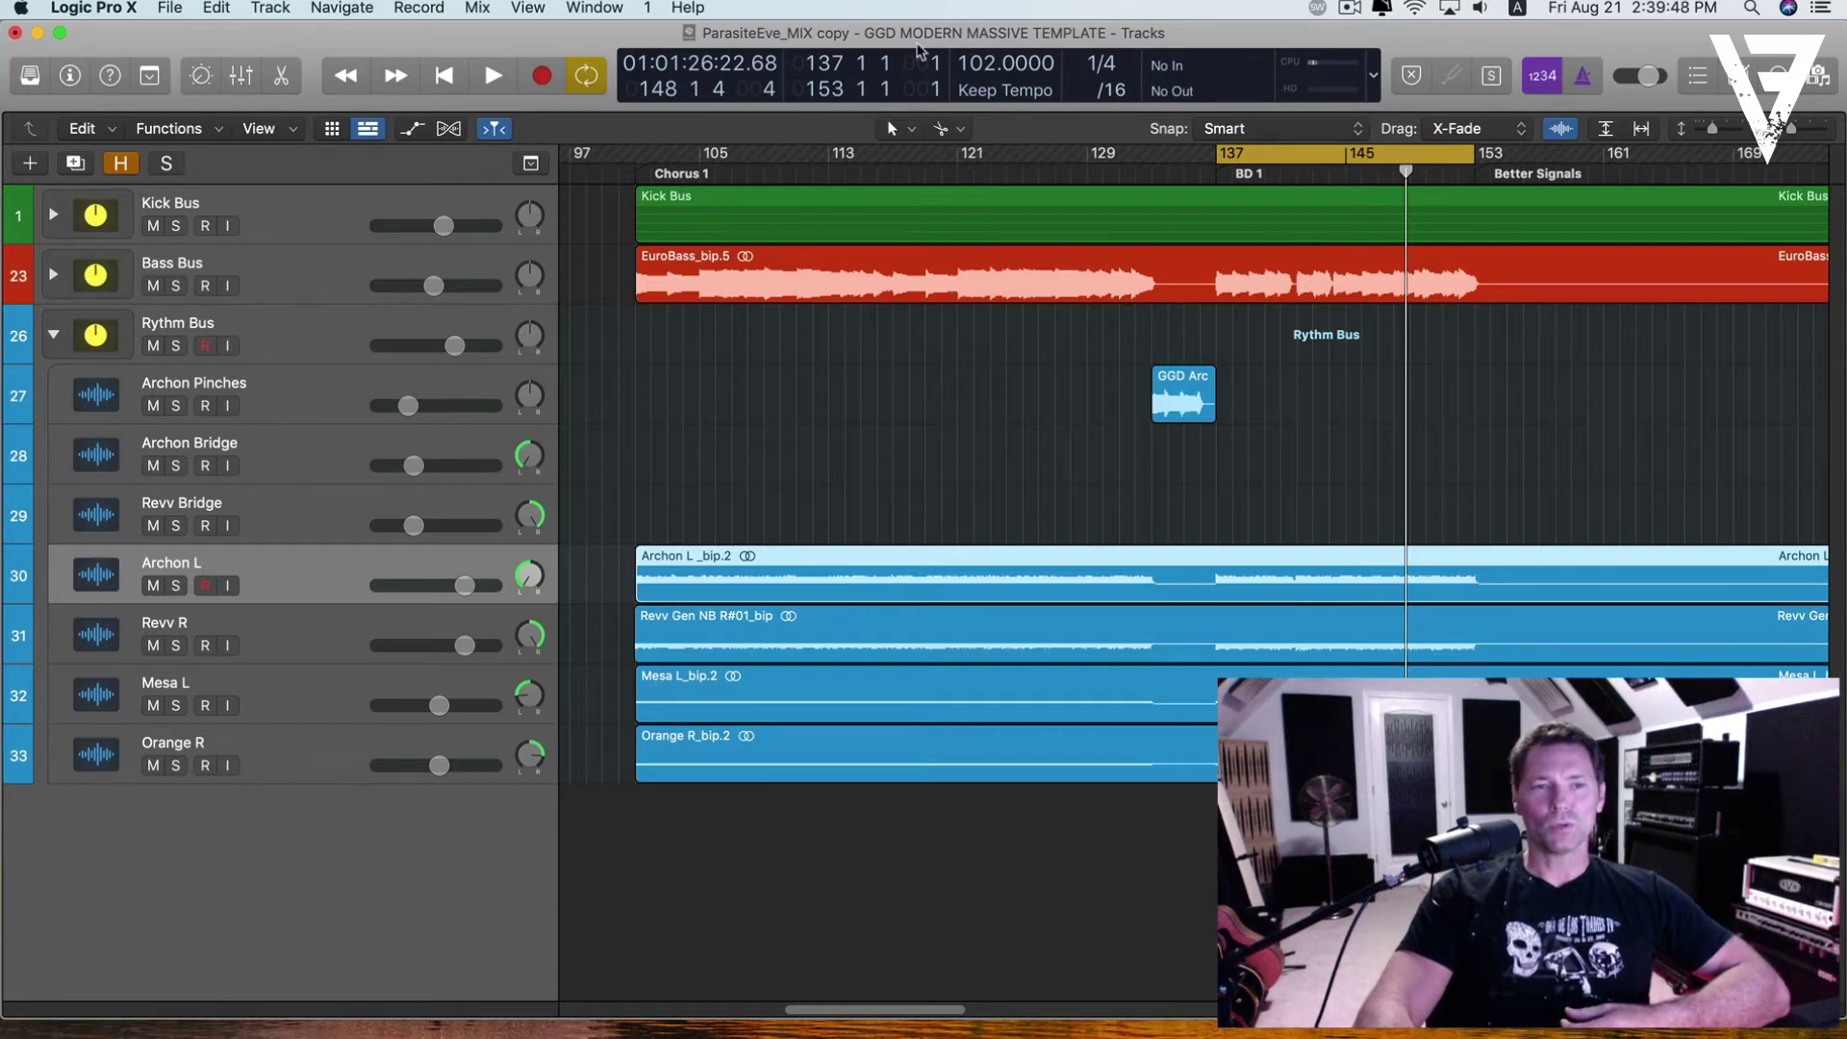
- Collapse and re-expand the Rythm Bus stack, and look over its guitar tracks before selecting the Rythm Bus itself
left_click(55, 335)
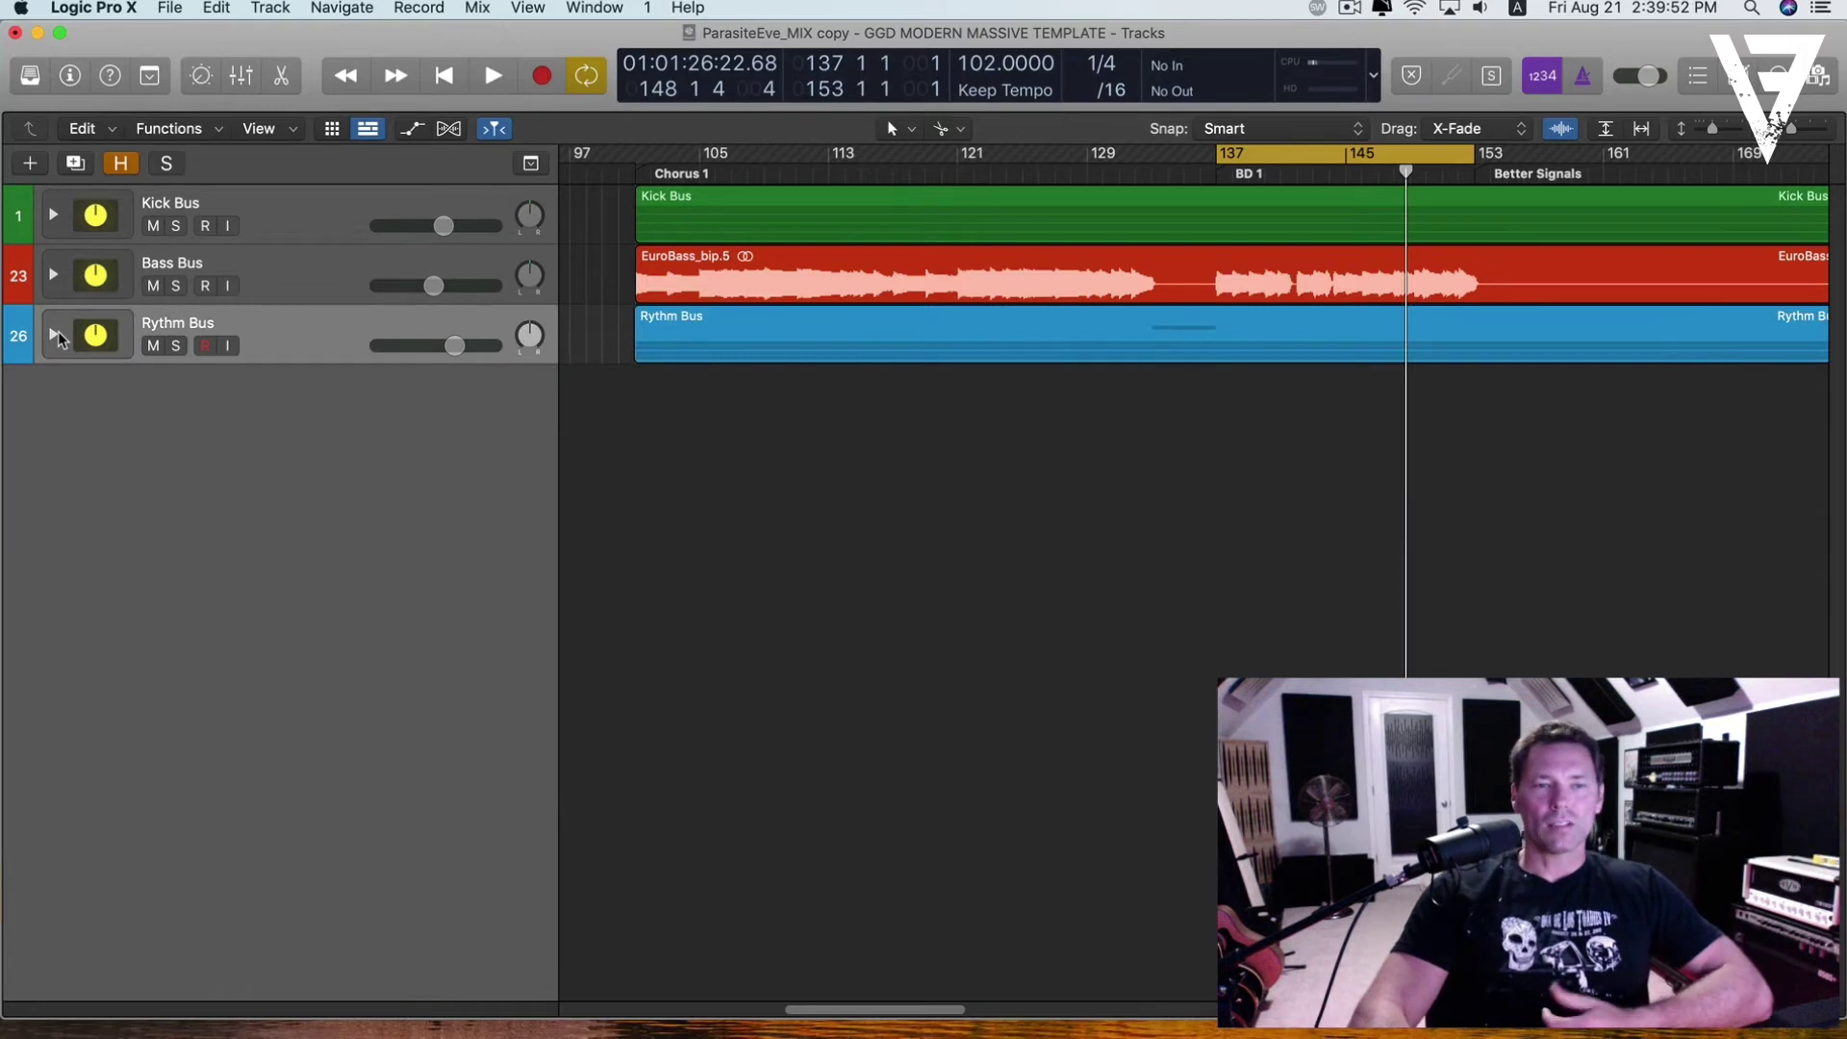
left_click(55, 335)
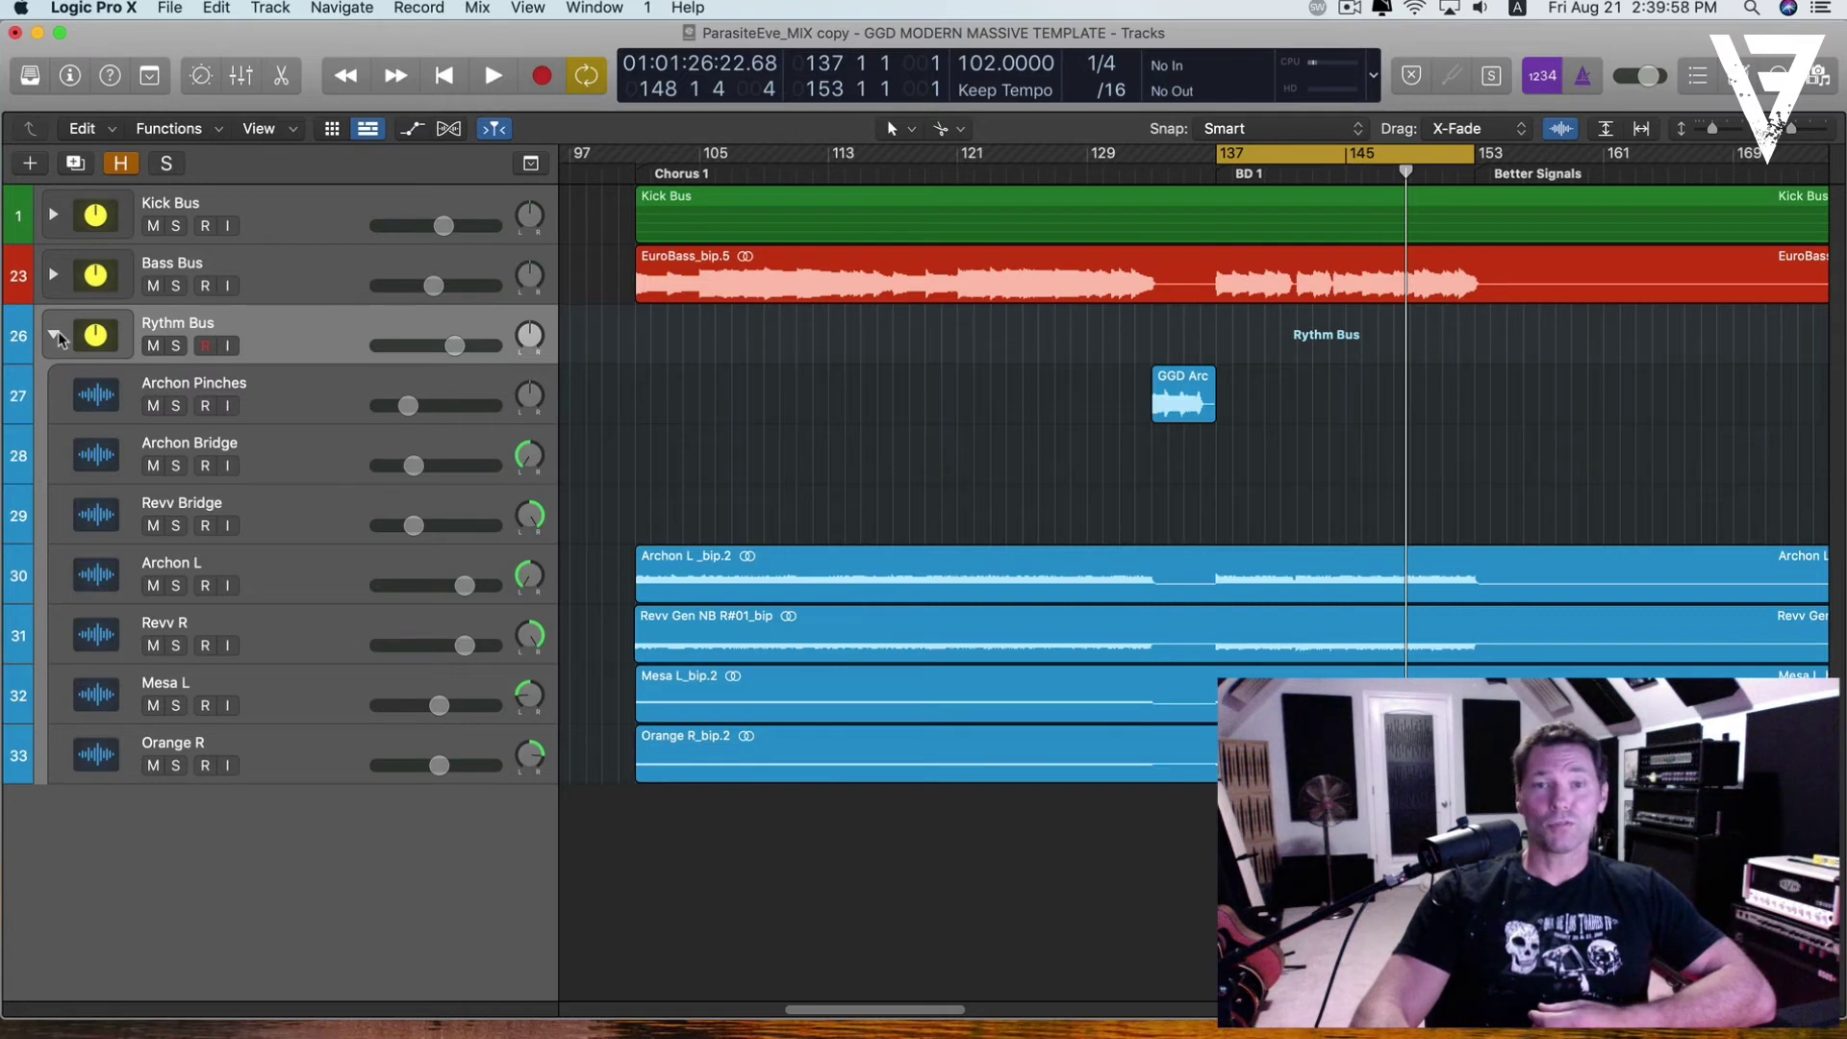
left_click(301, 408)
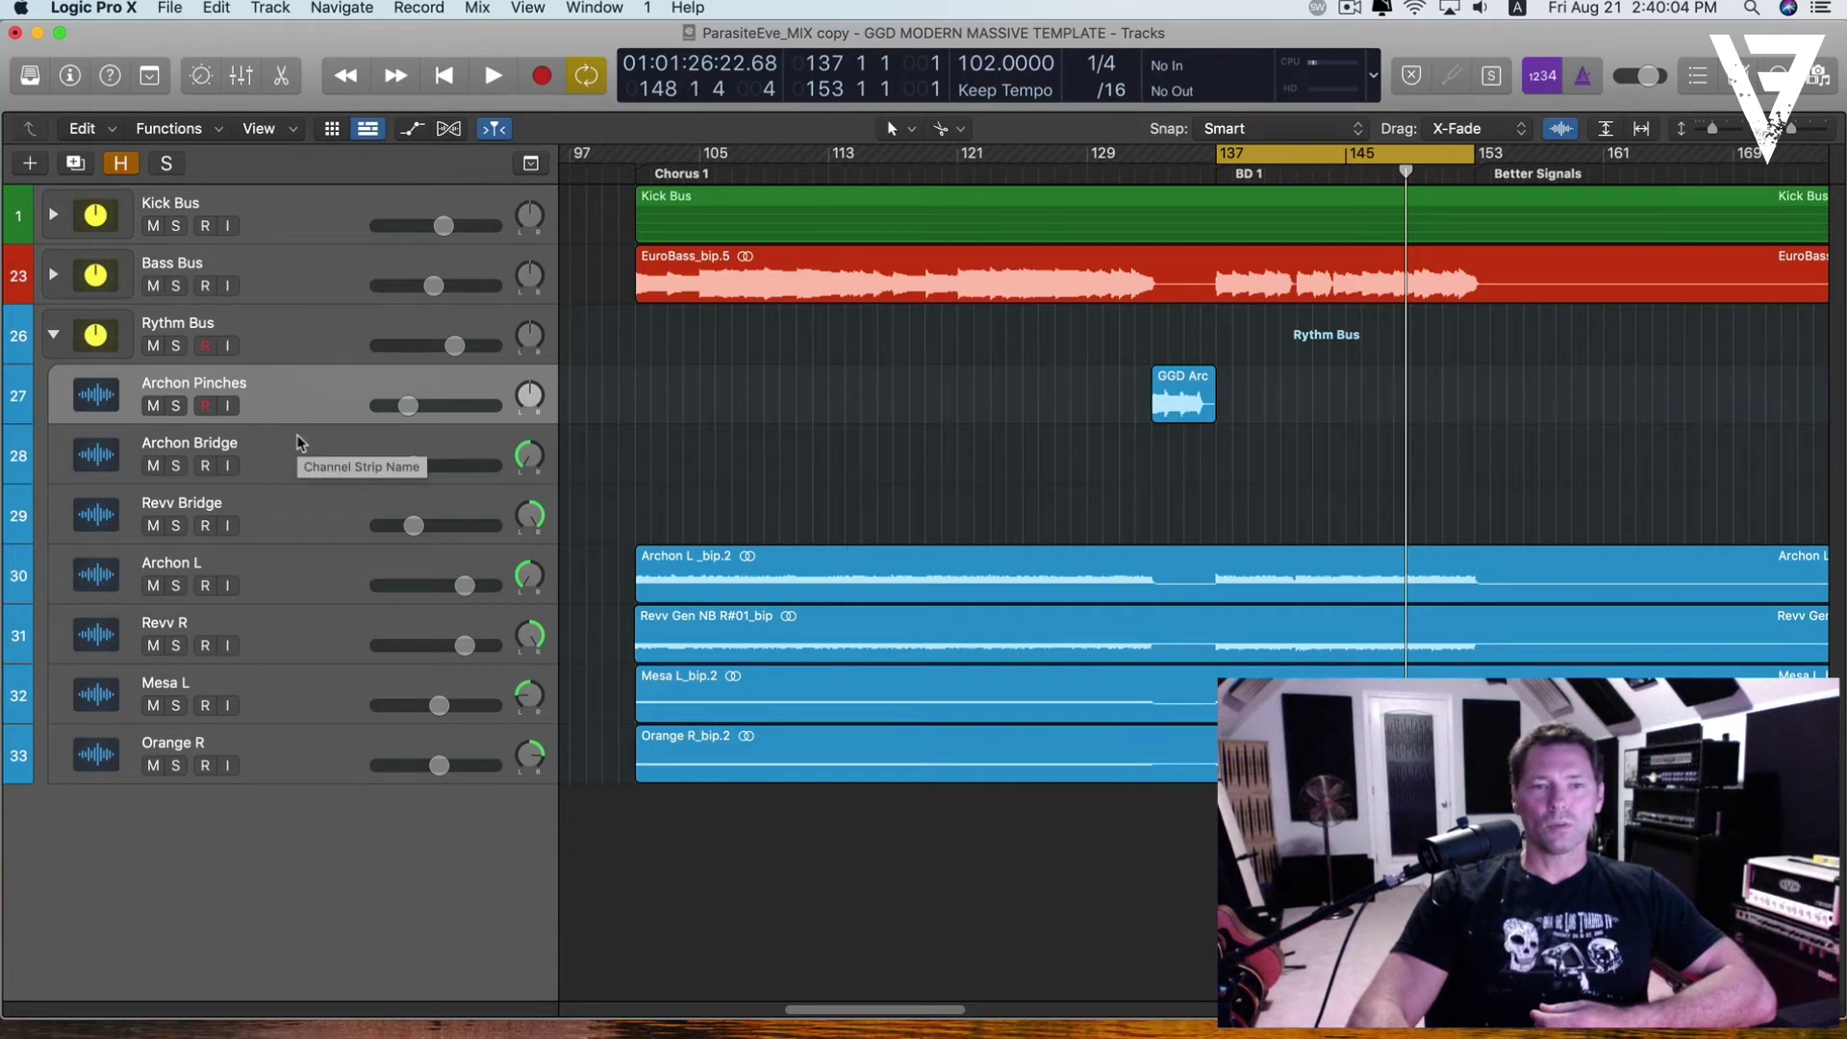
left_click(298, 440)
left_click(317, 375)
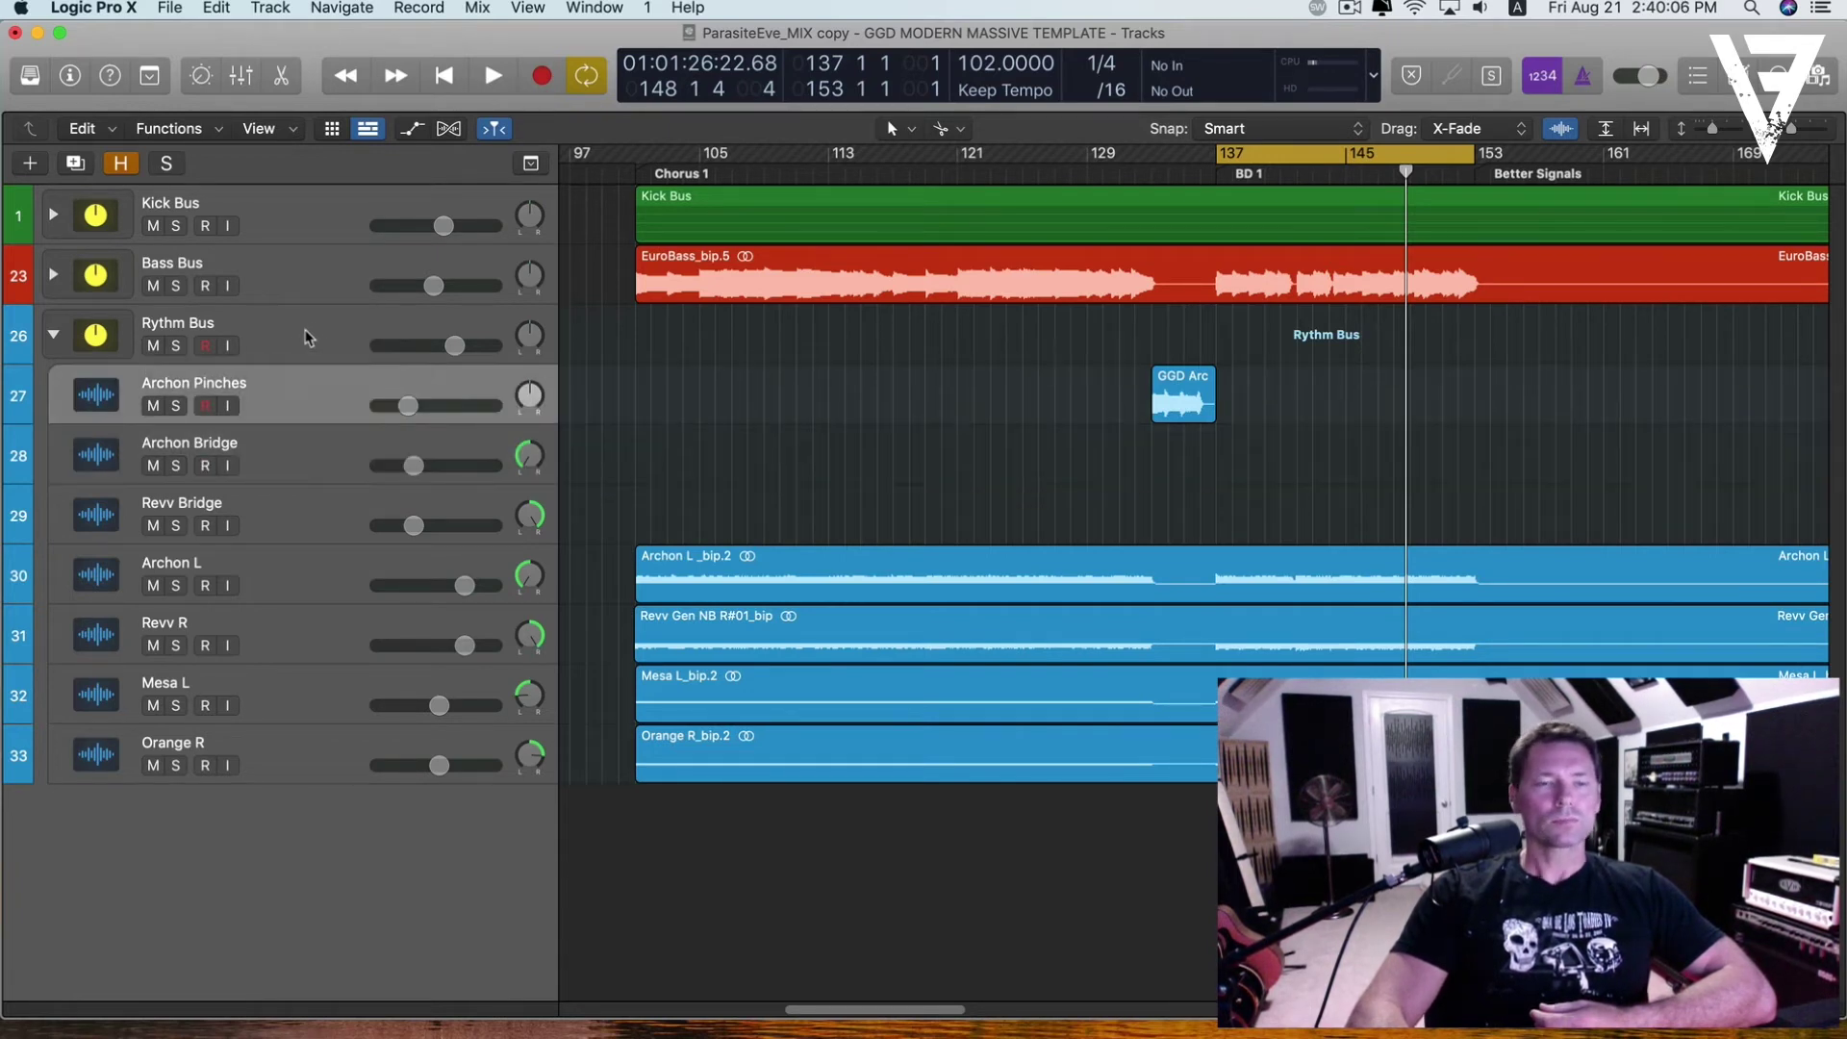
left_click(305, 337)
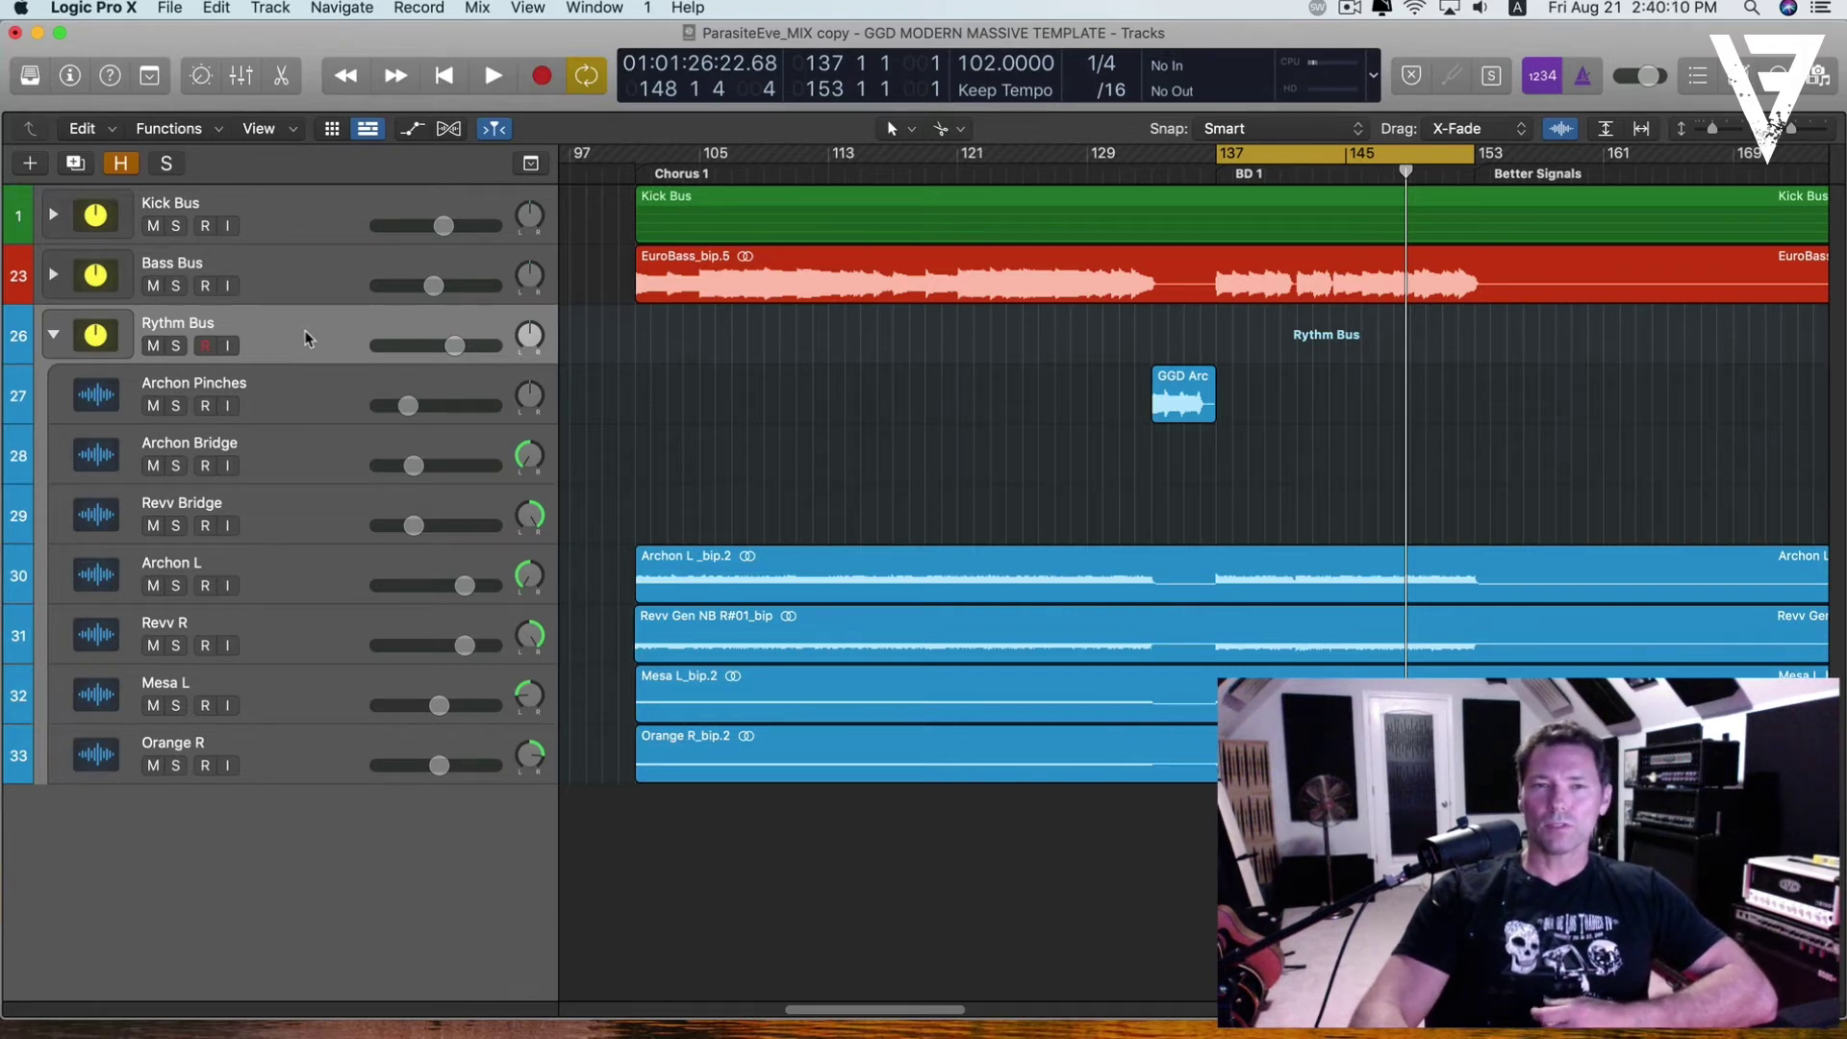
- Look over the Archon L and Archon Bridge guitar tracks, and select and solo the Rythm Bus
left_click(296, 558)
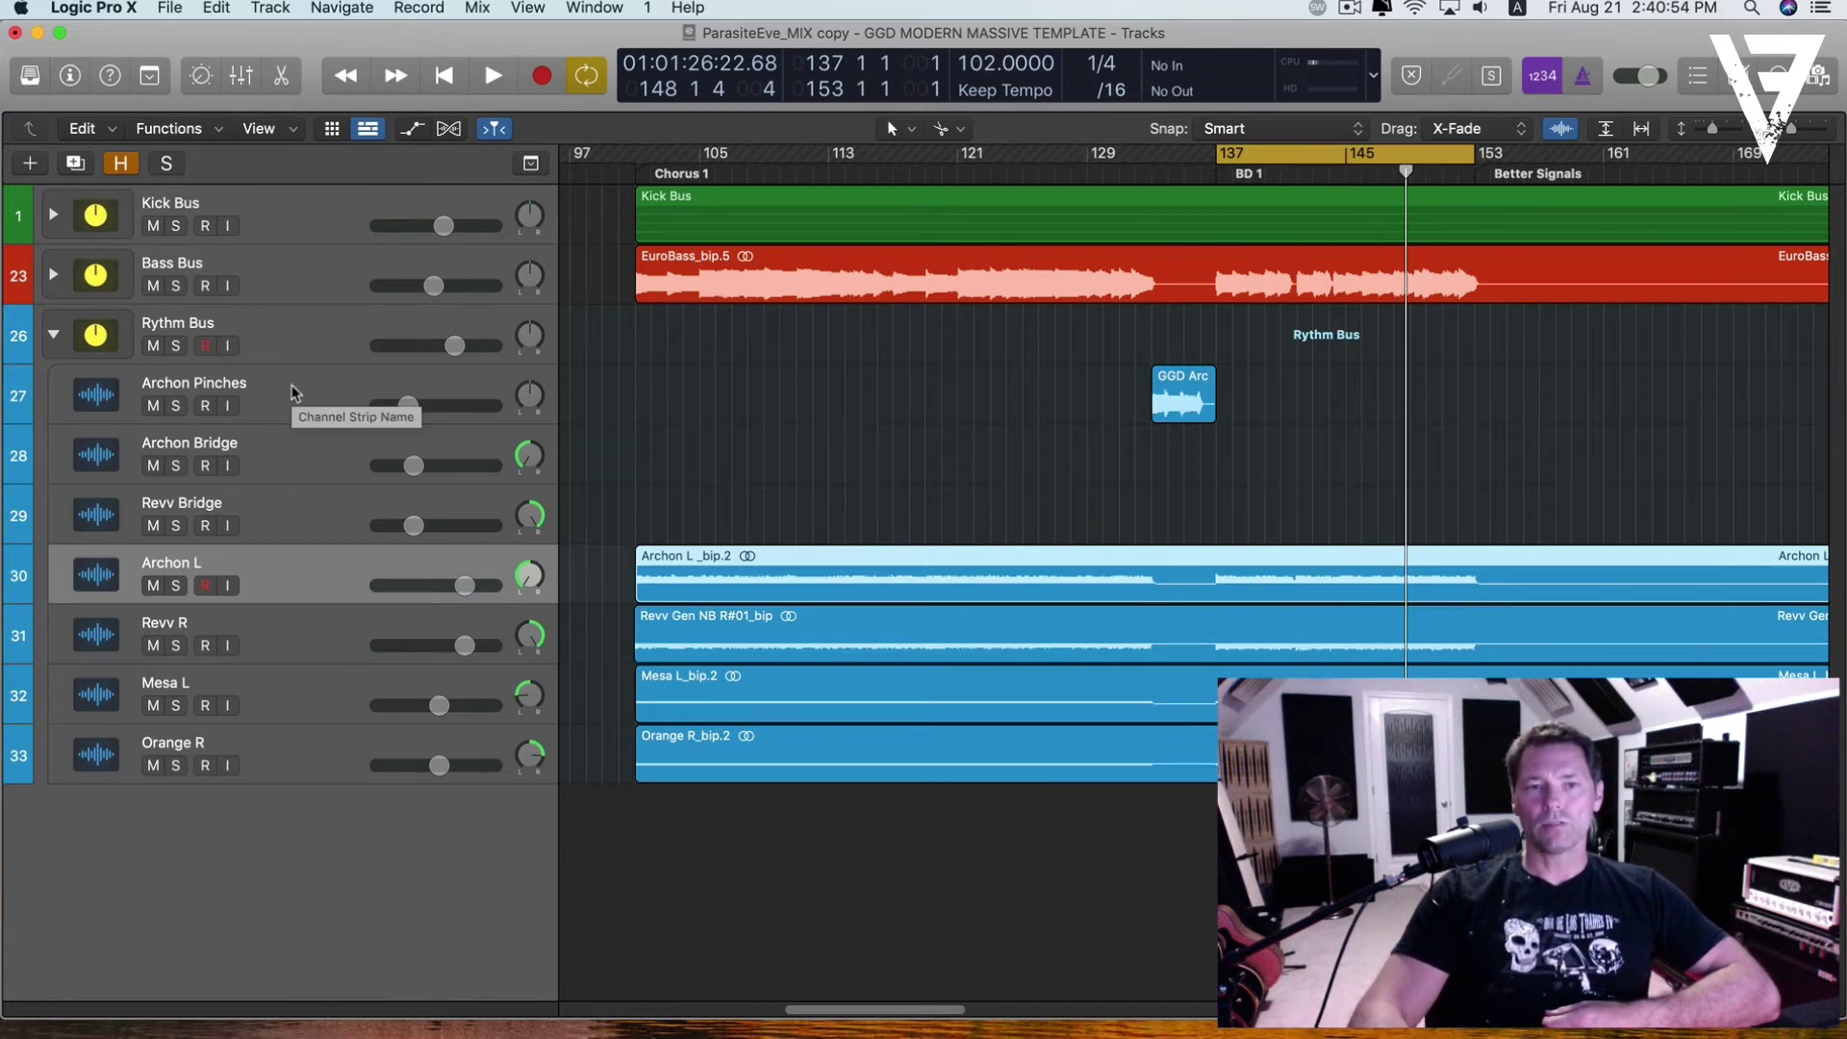
left_click(282, 445)
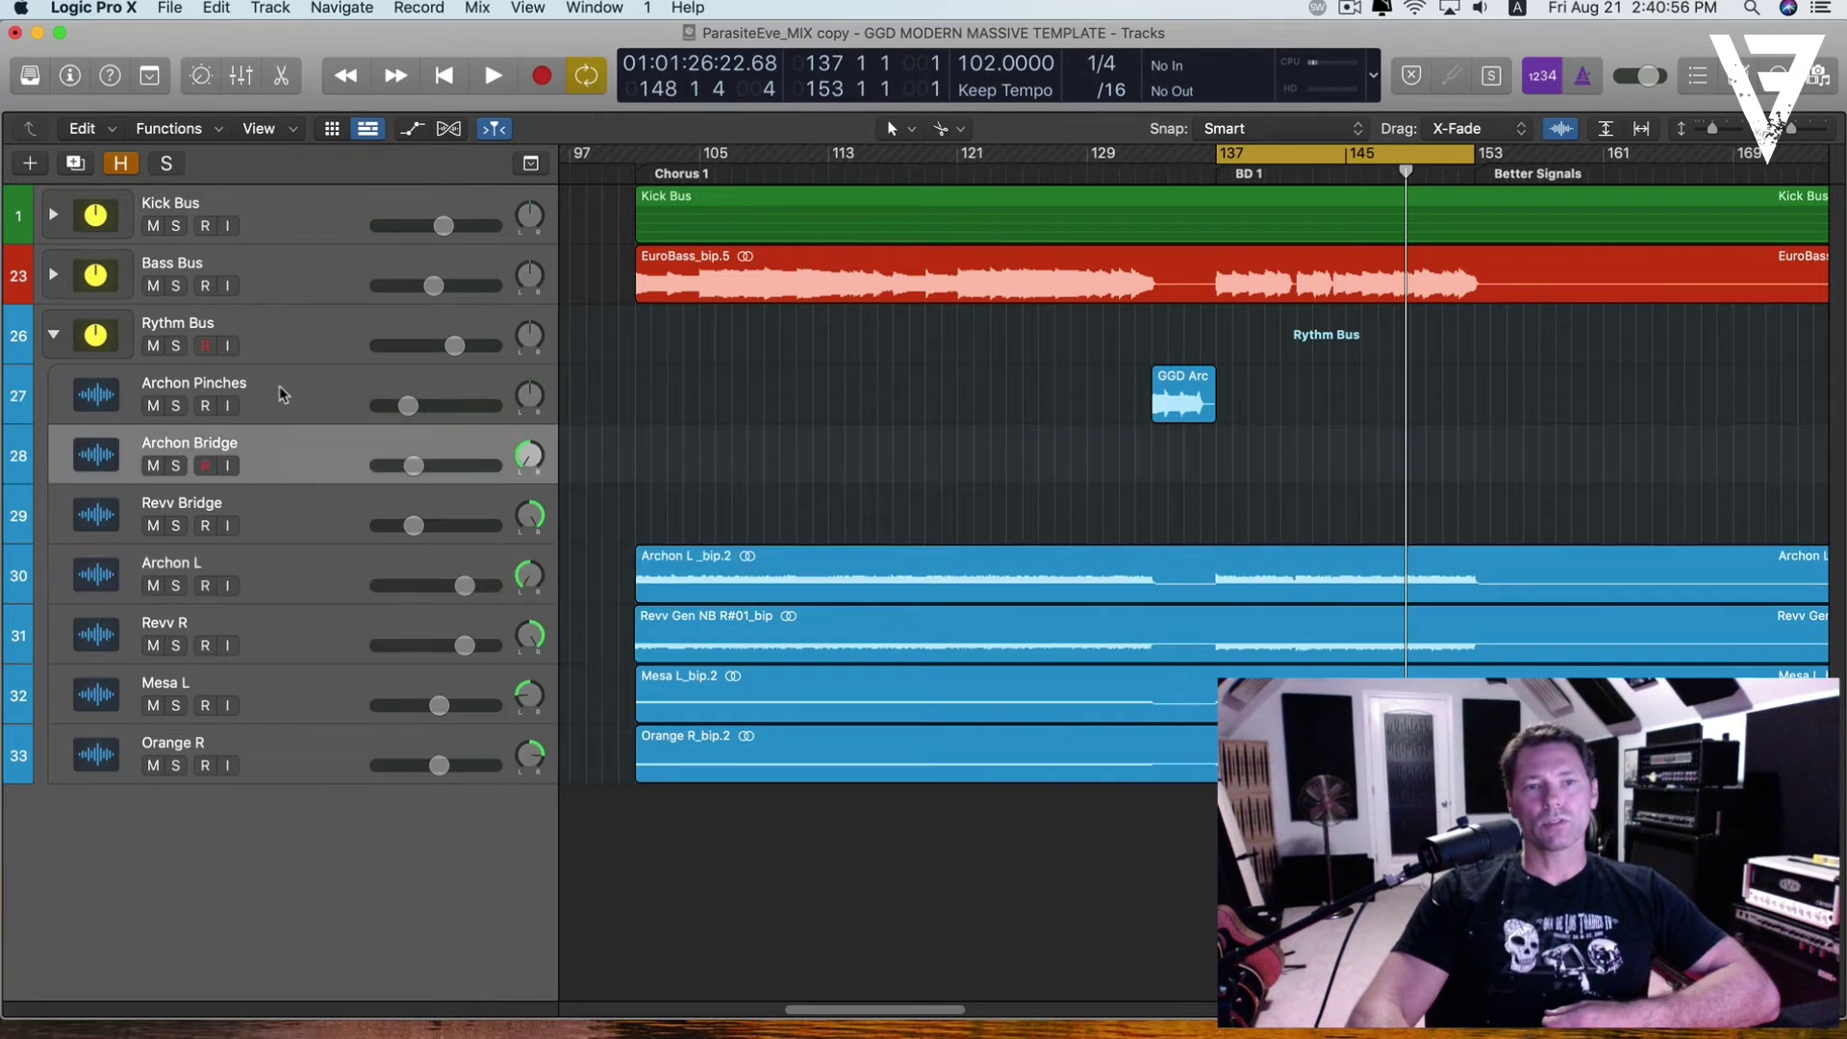
left_click(332, 565)
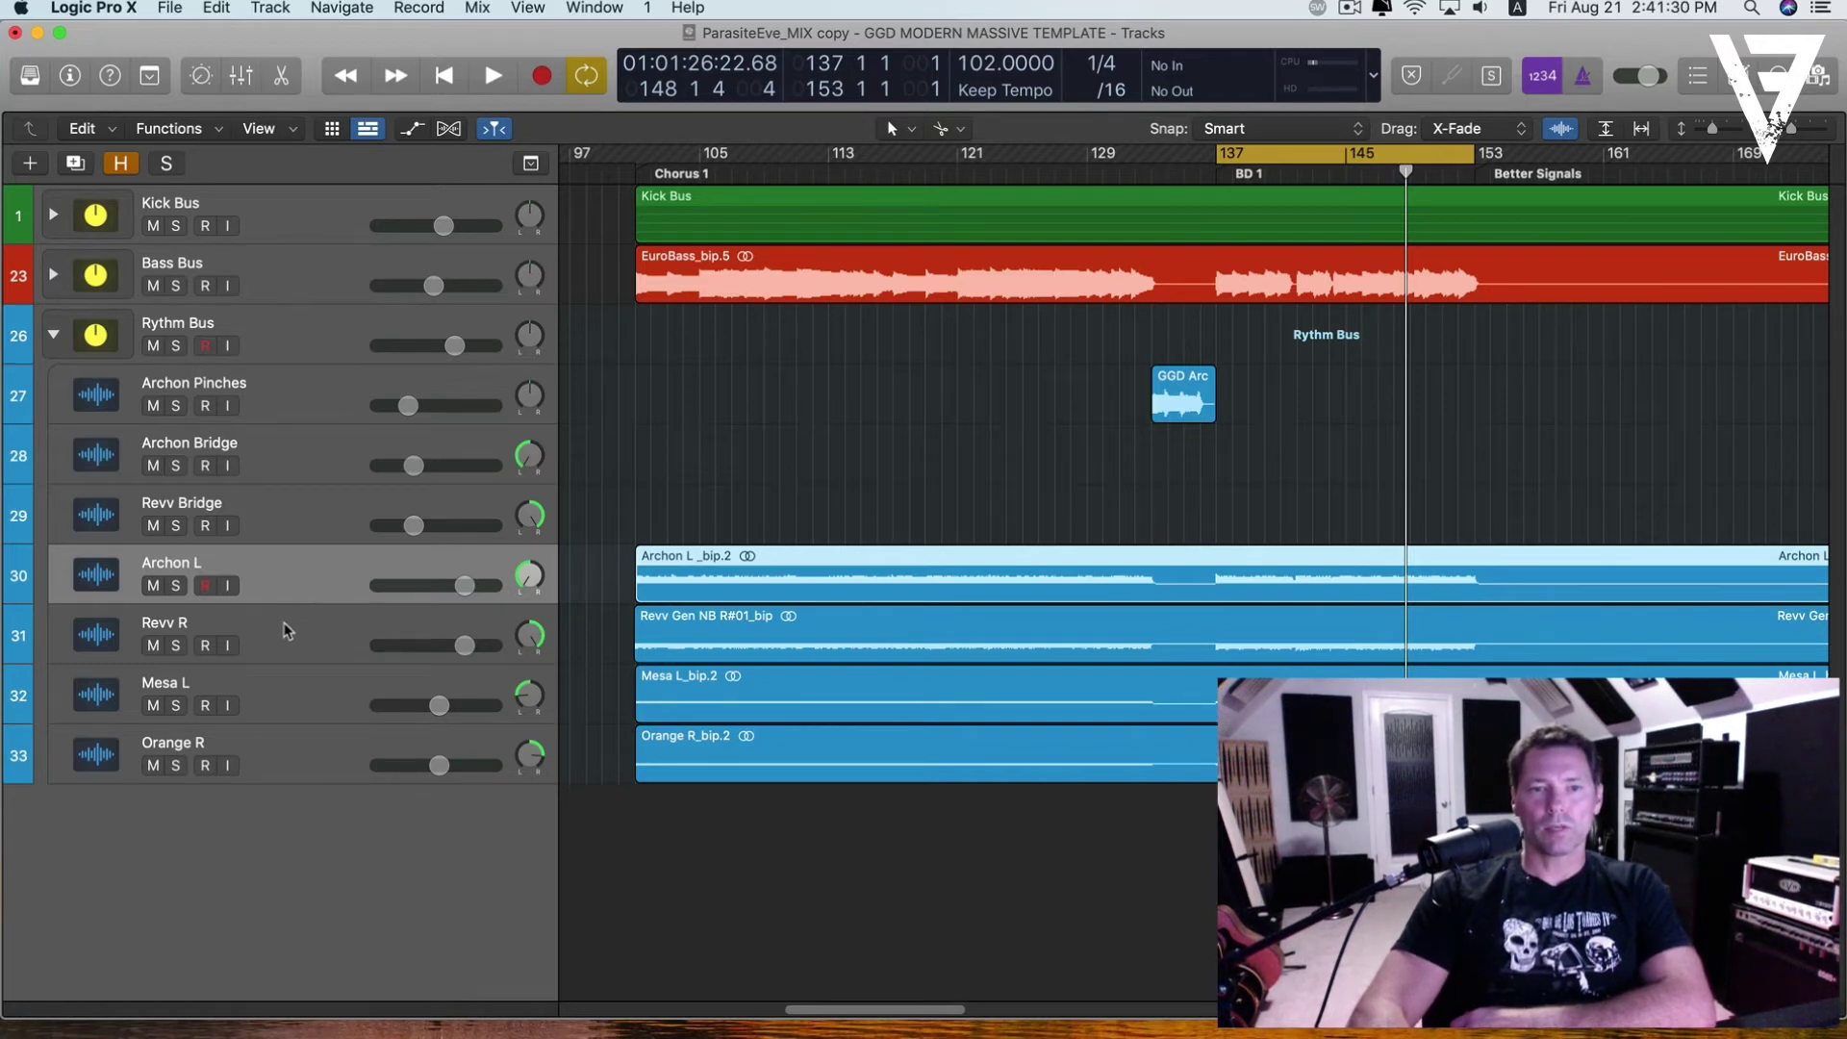
left_click(285, 328)
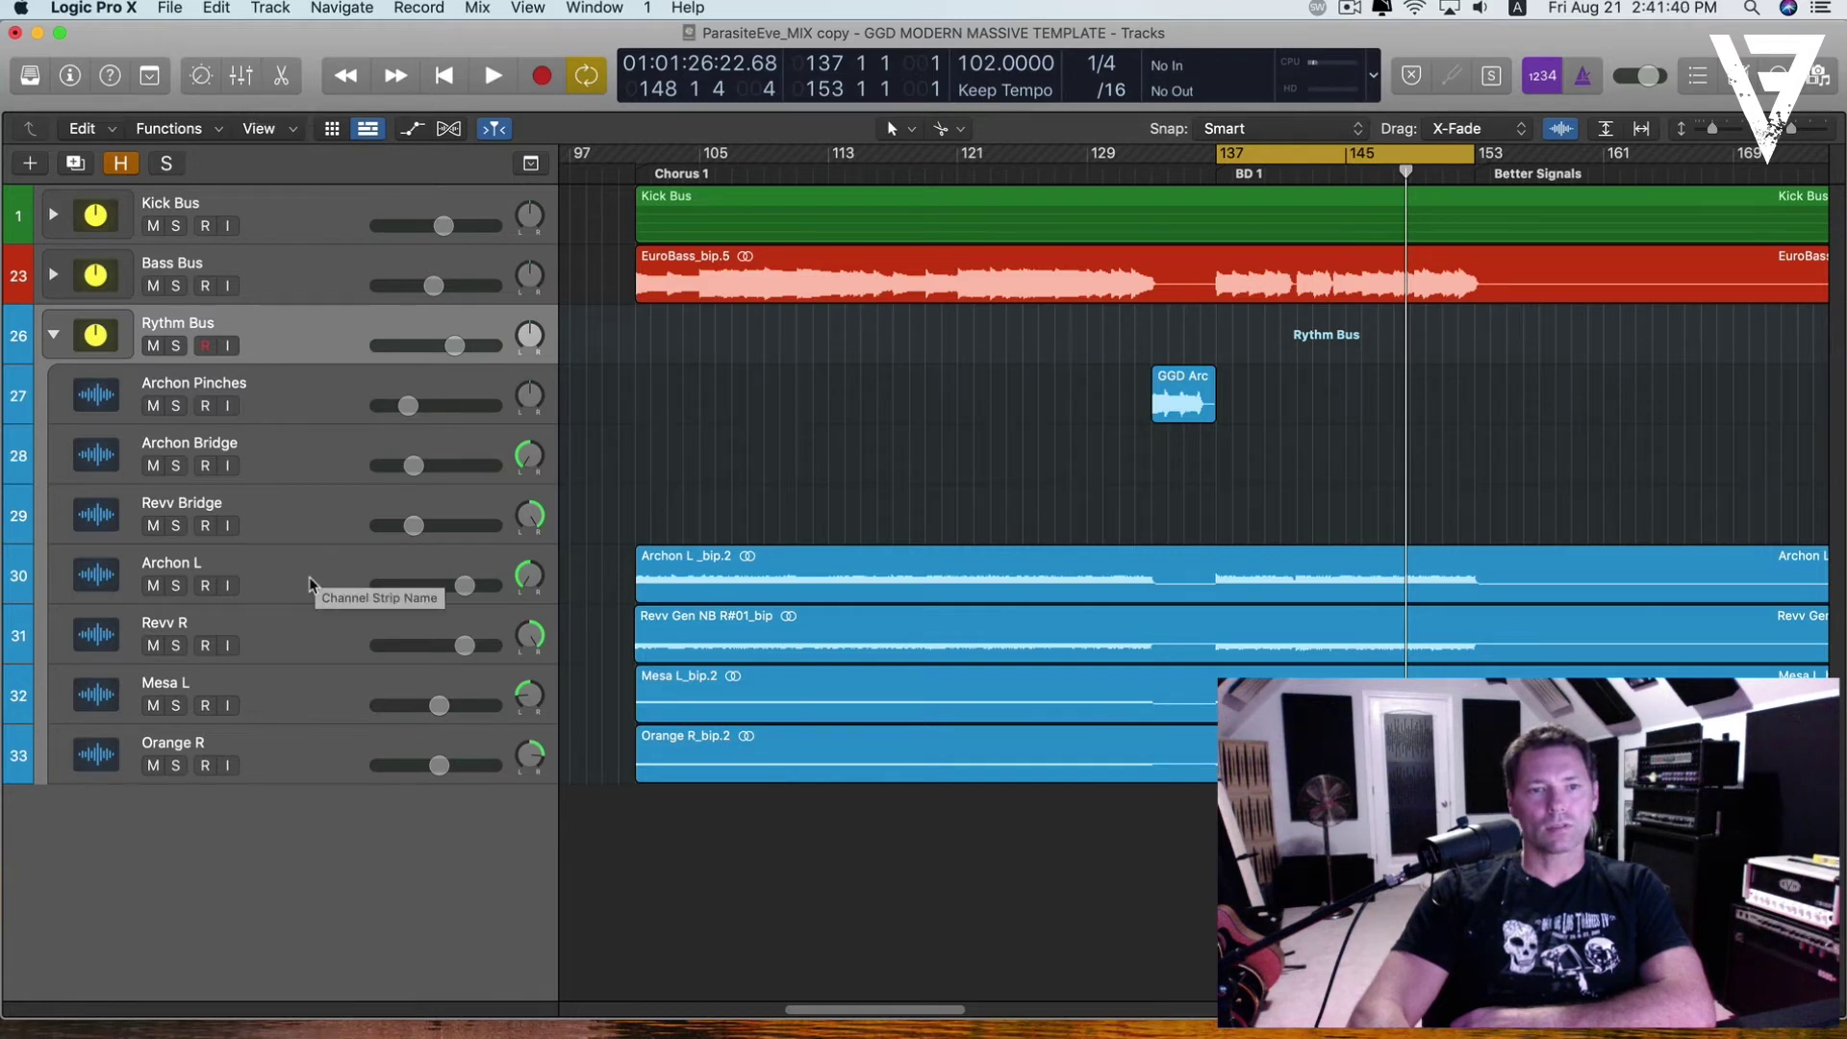
left_click(175, 345)
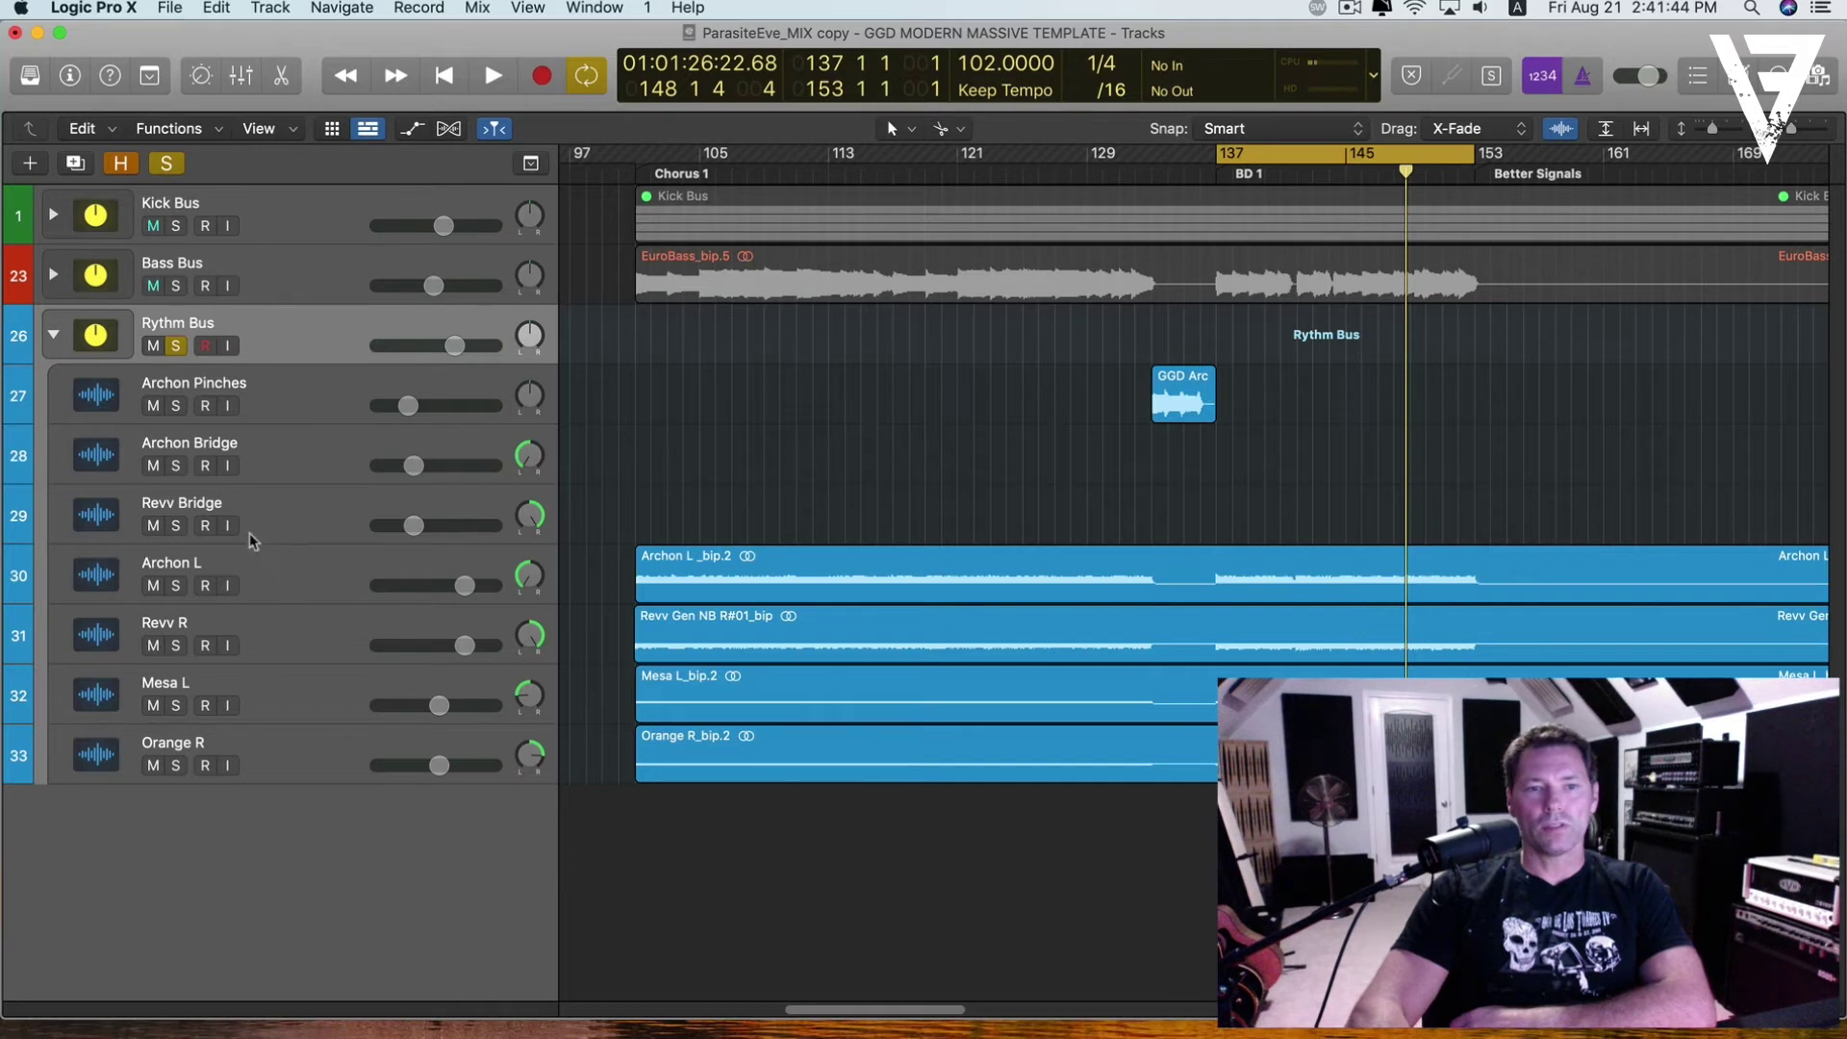
- Go through the Archon L, Revv R, Mesa L and Orange R tracks to examine how the four rhythm guitars are layered and panned
left_click(252, 558)
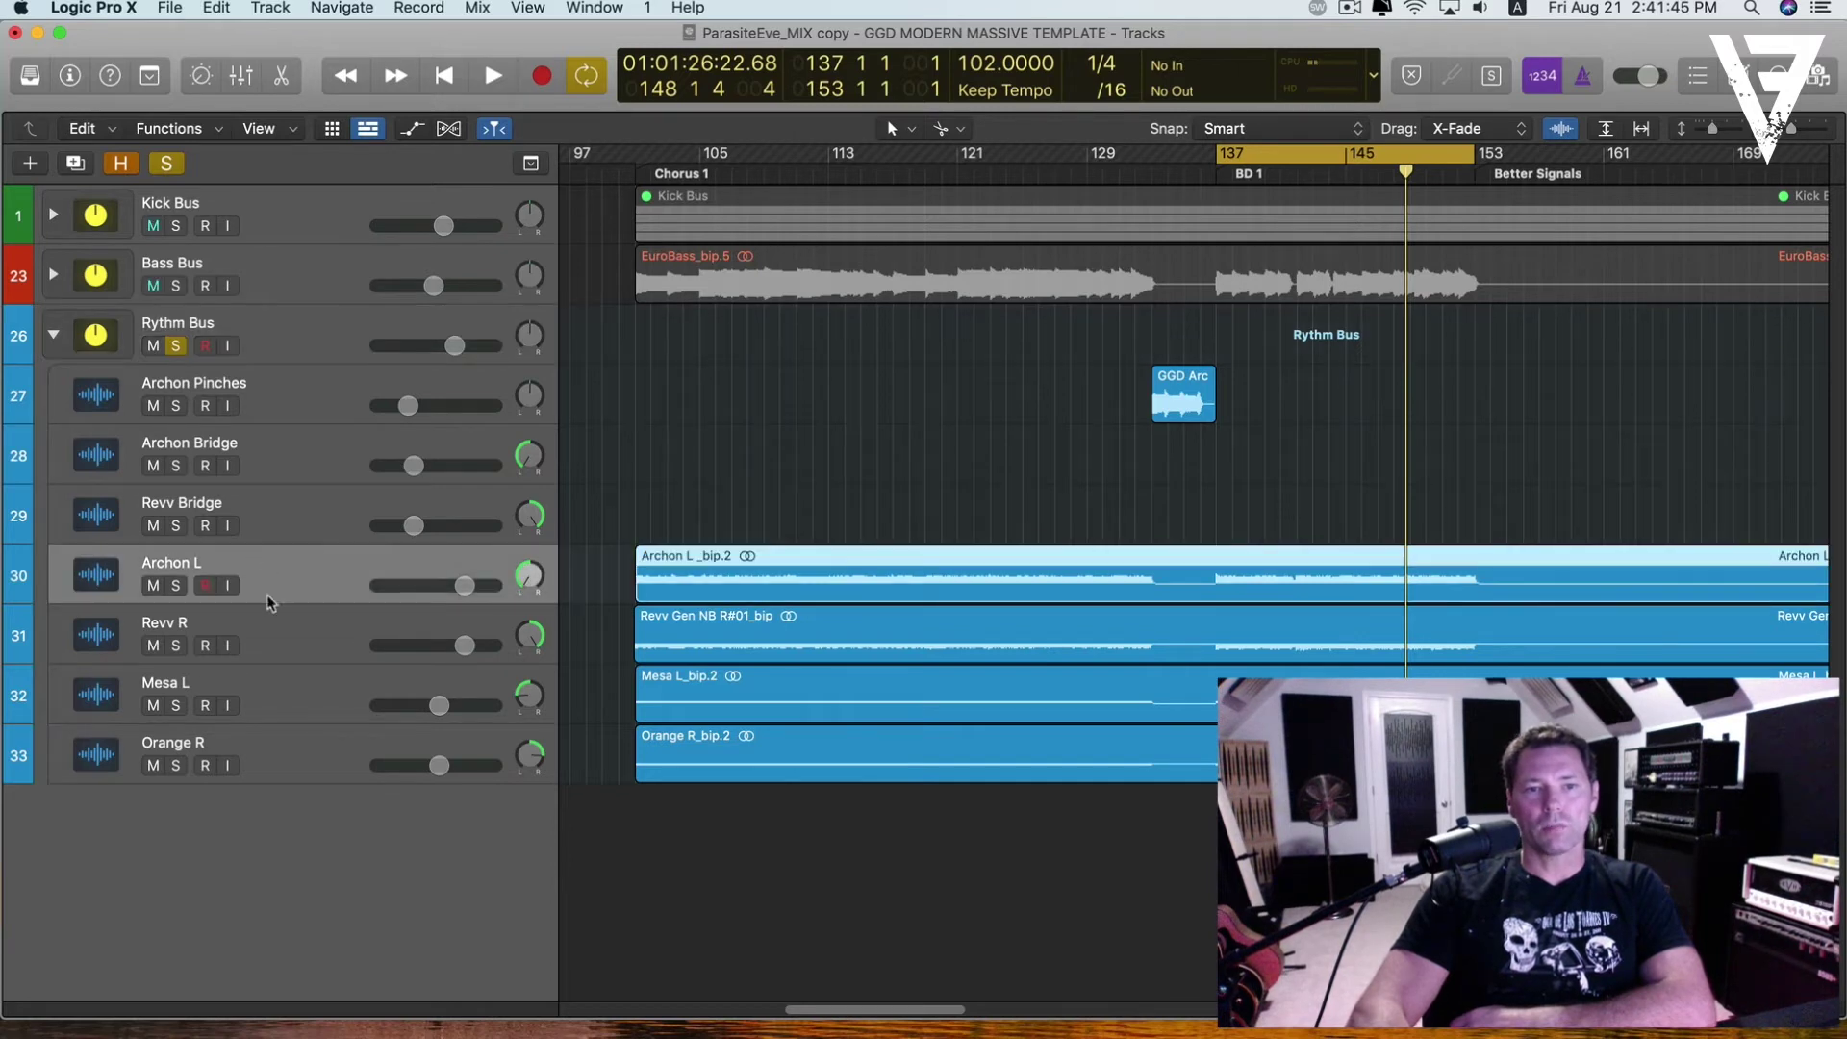
left_click(273, 643)
left_click(273, 690)
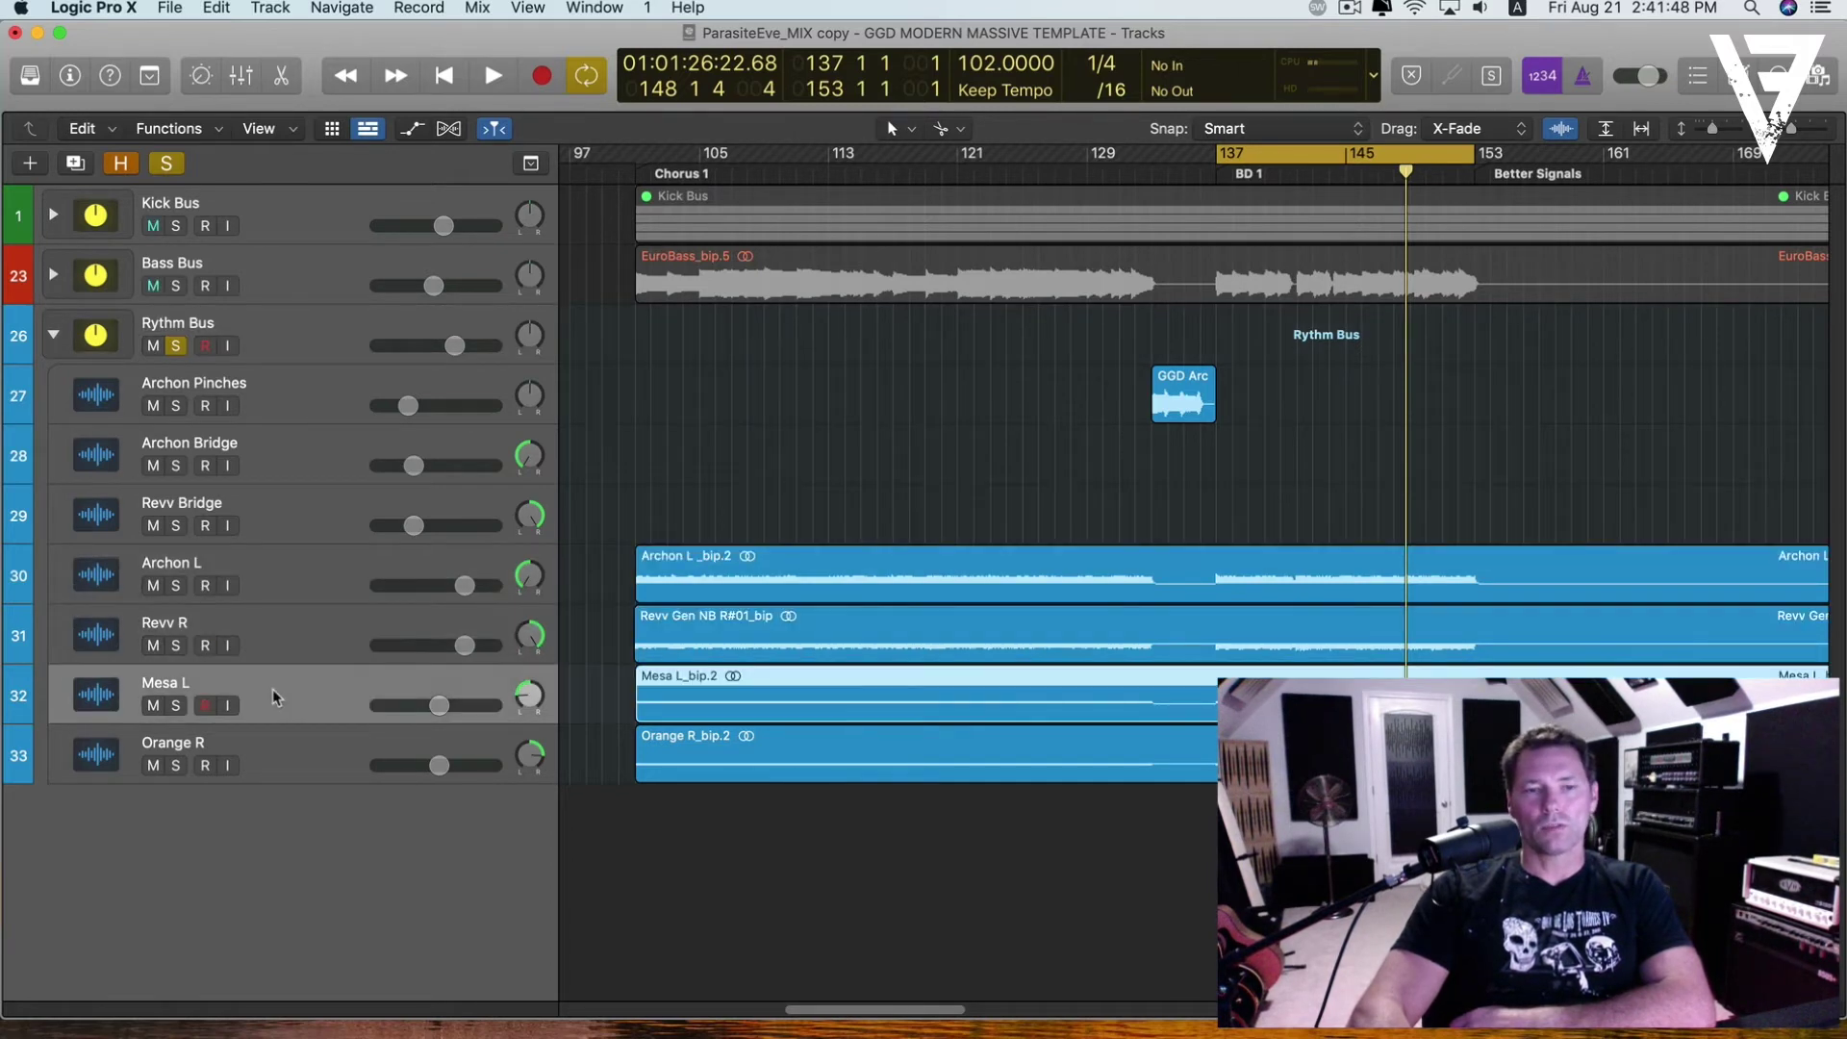
left_click(279, 743)
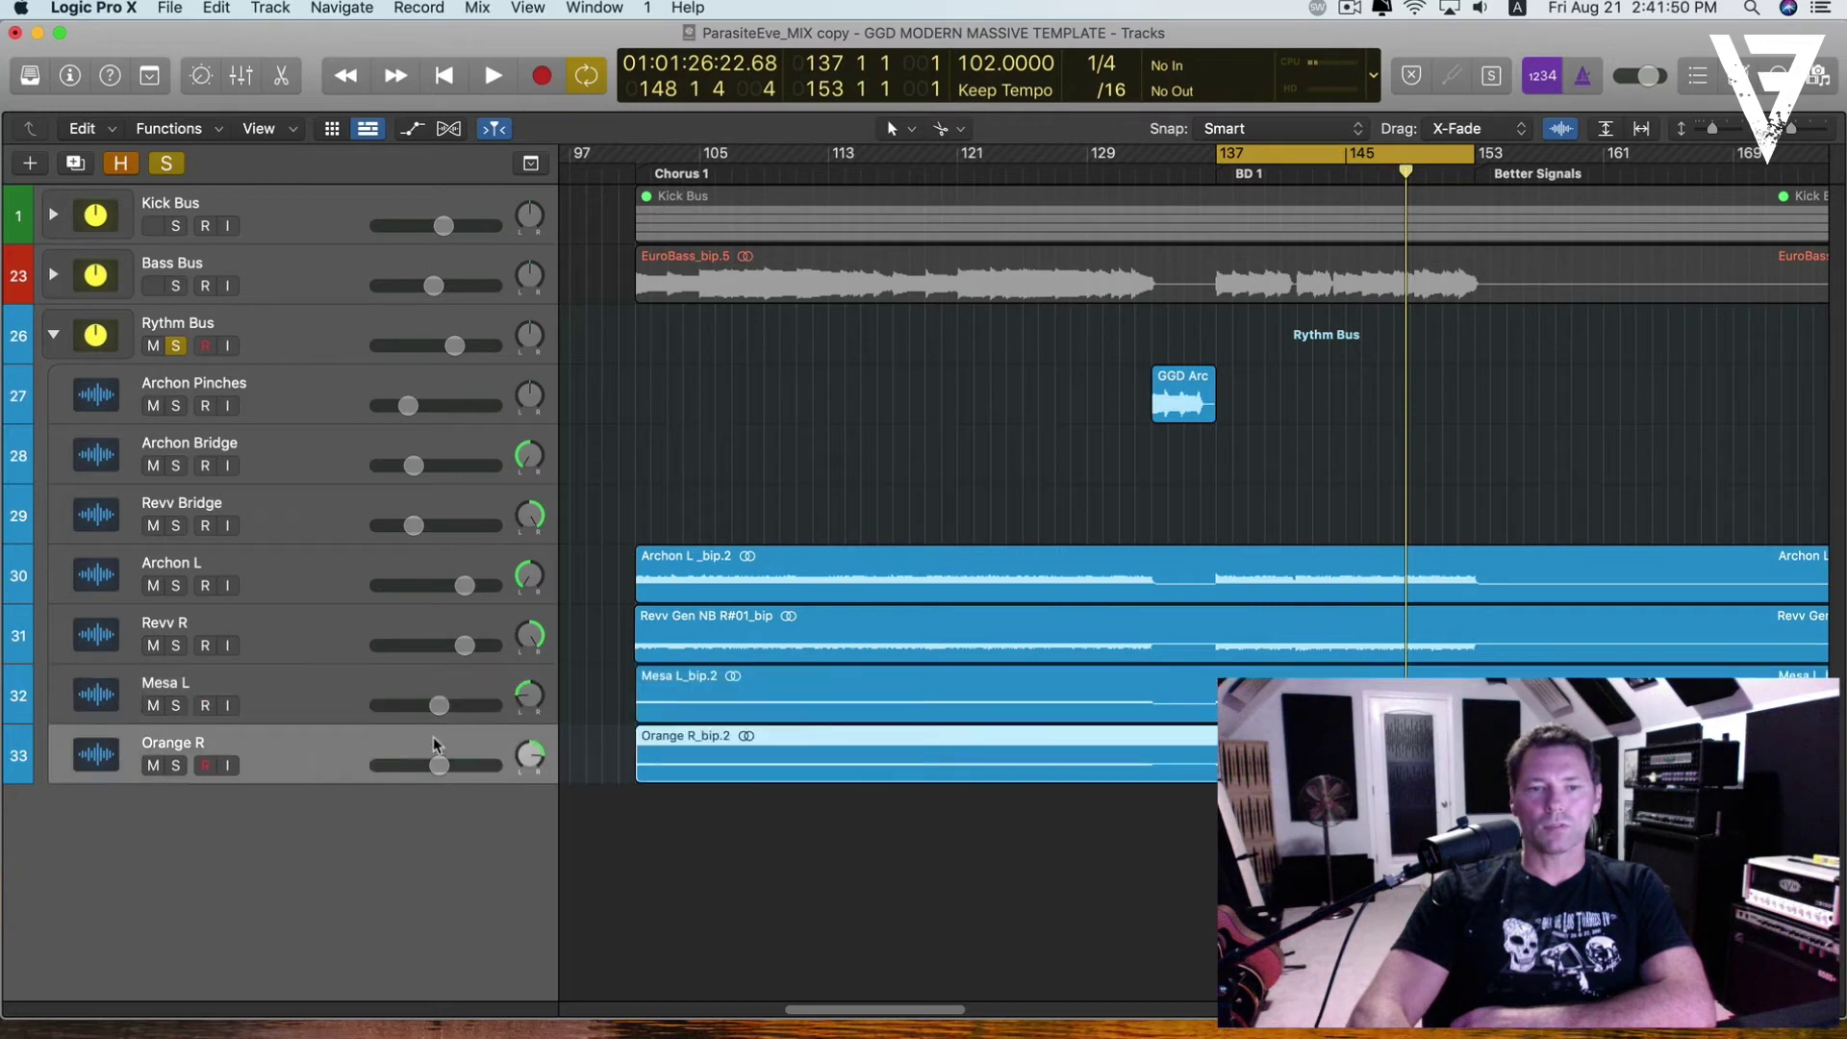
left_click(299, 572)
left_click(306, 621)
left_click(327, 697)
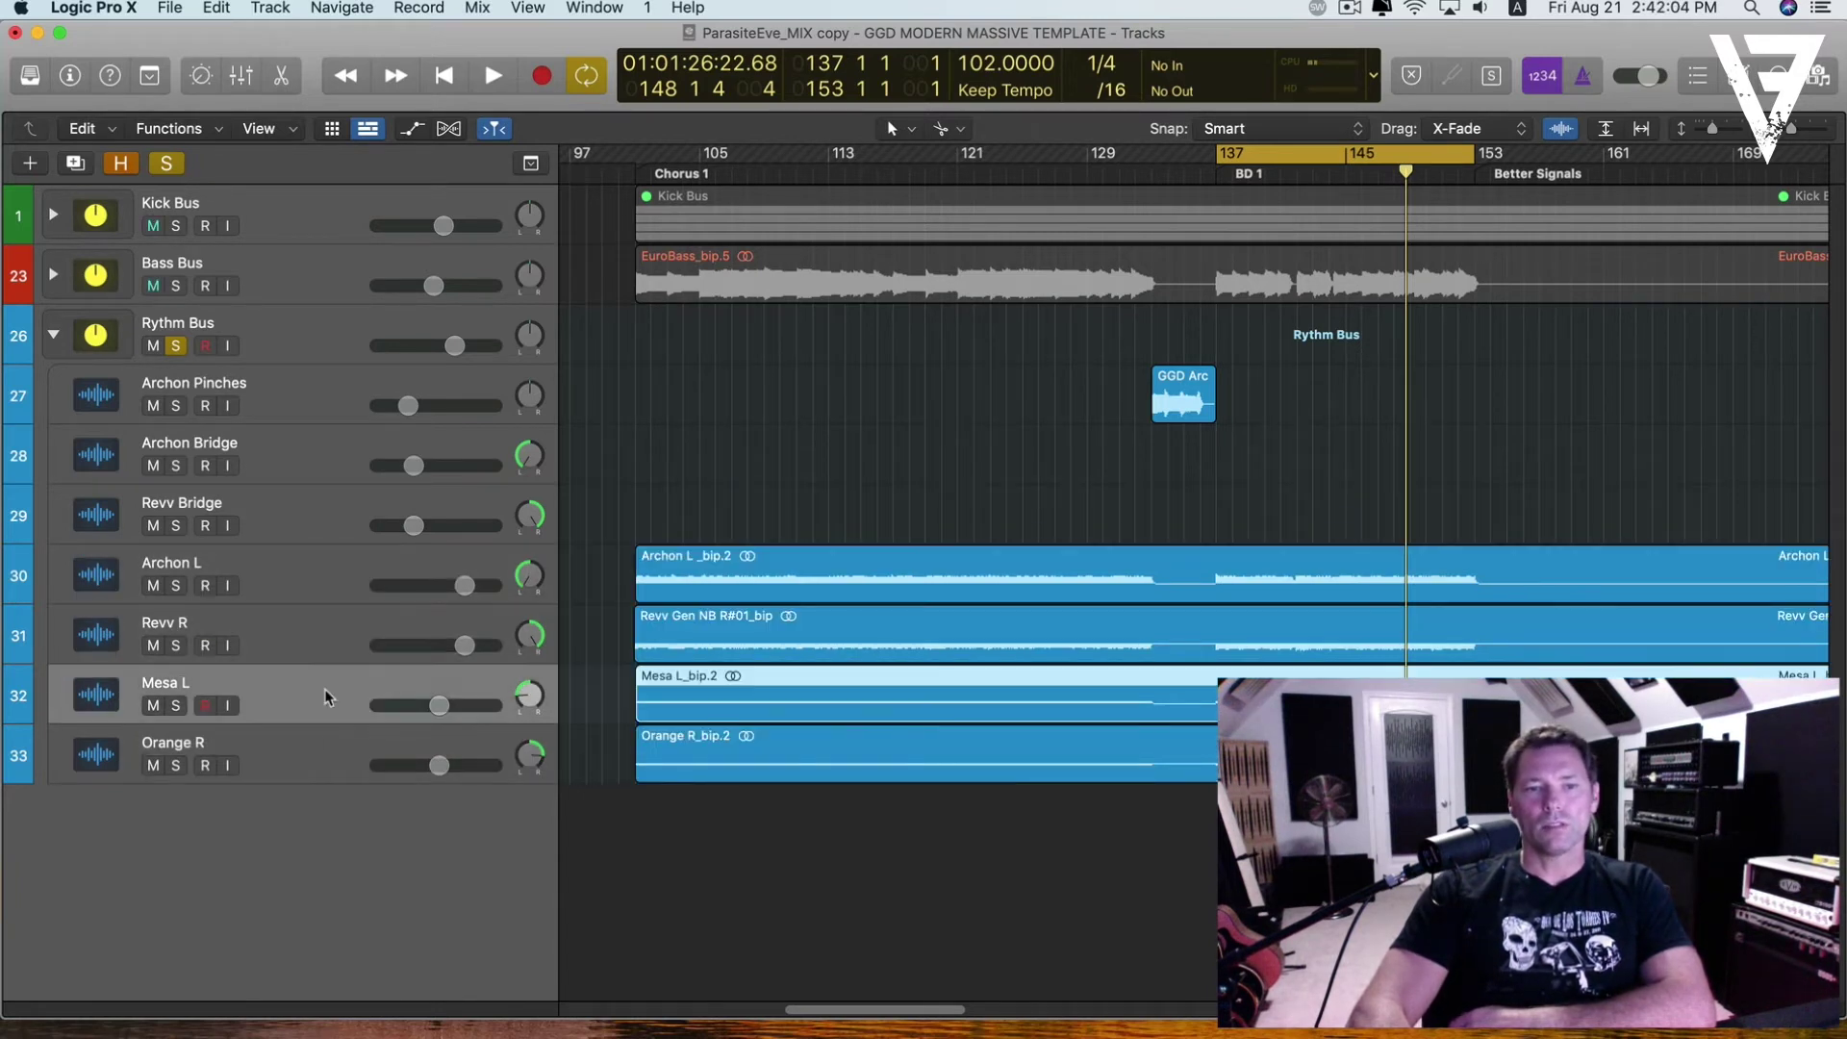
key("Down")
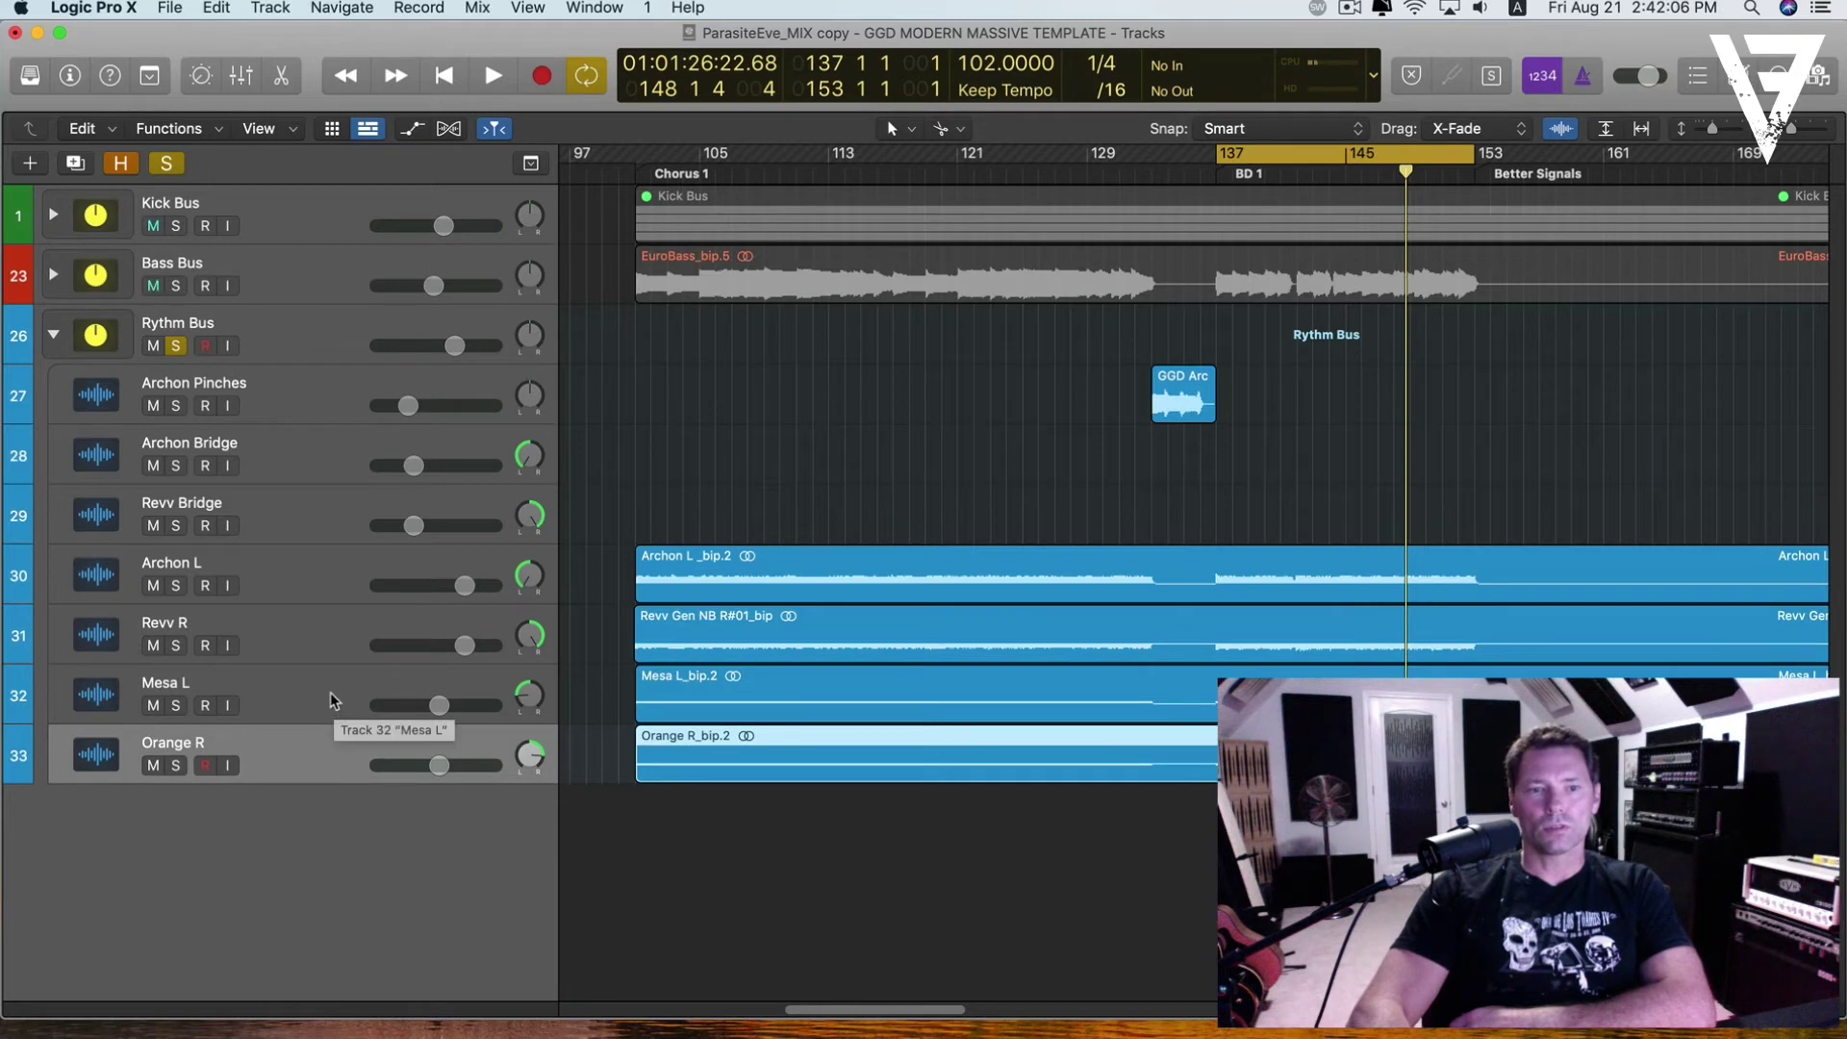
left_click(331, 690)
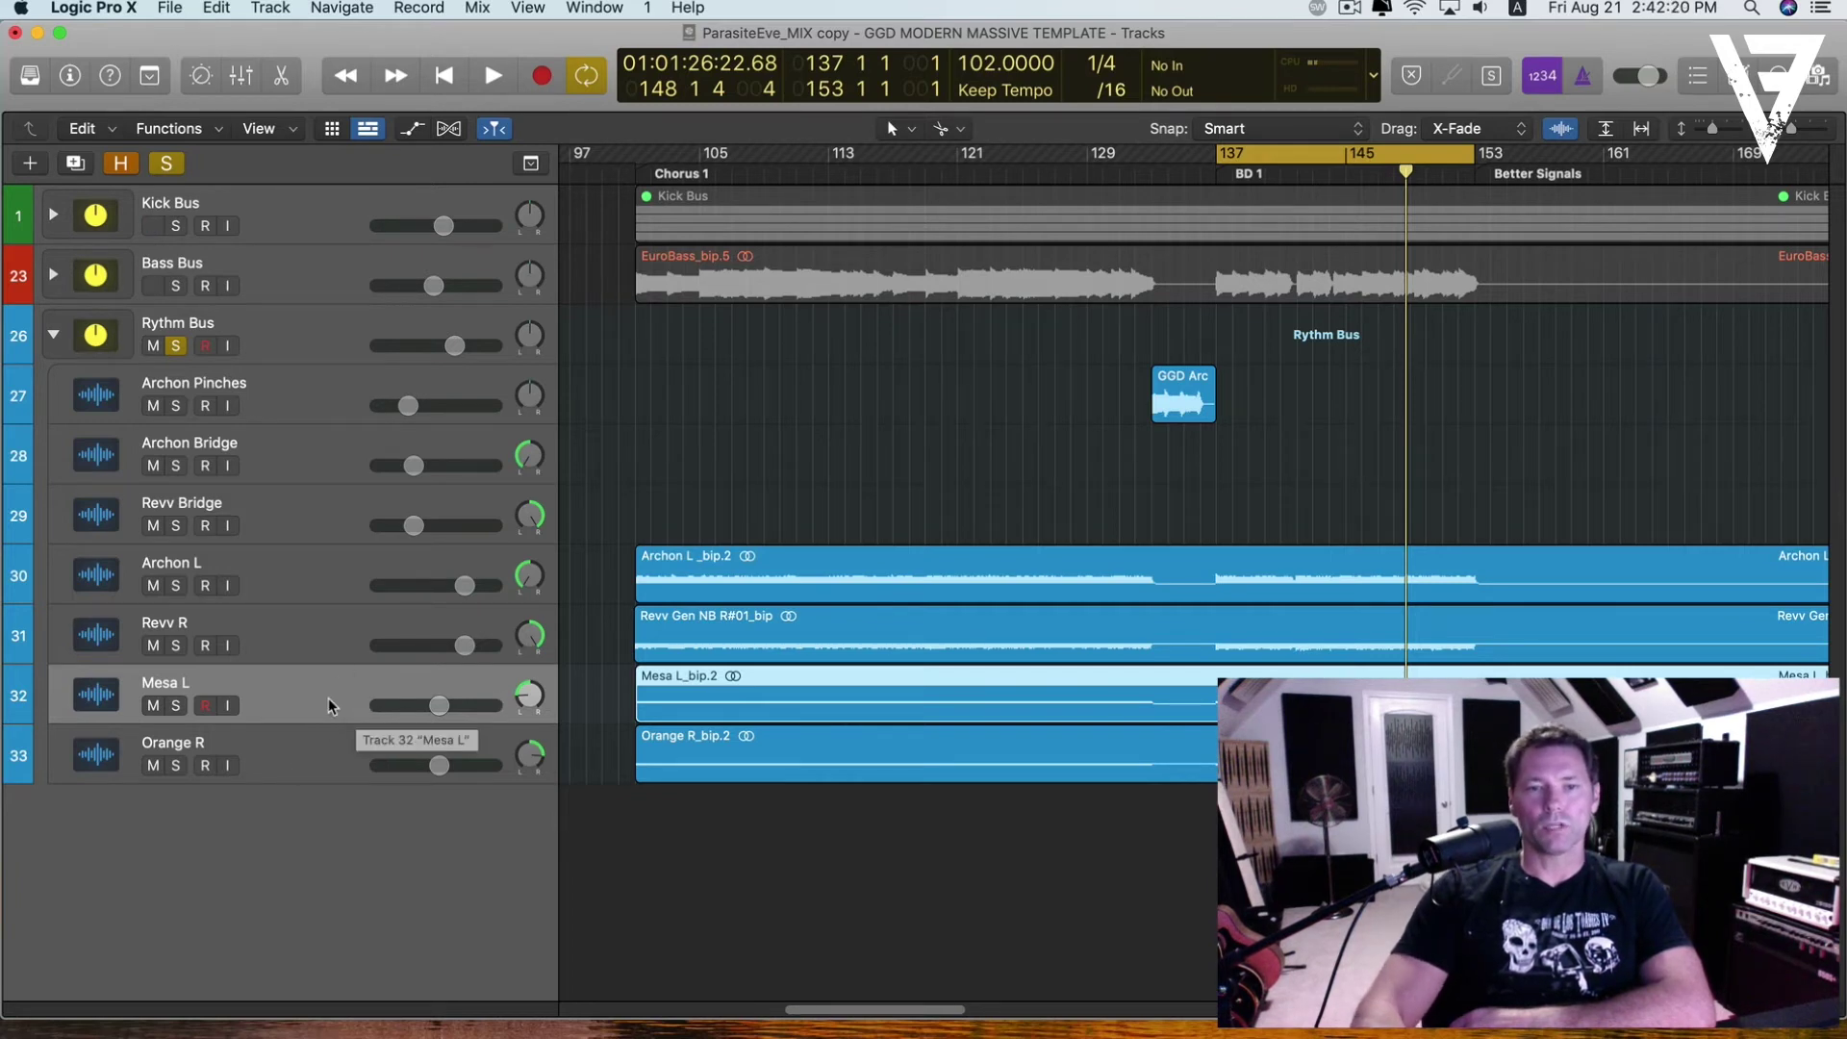
mouse_move(537, 710)
left_mouse_down()
mouse_move(529, 679)
mouse_move(528, 708)
left_mouse_up()
left_click(335, 746)
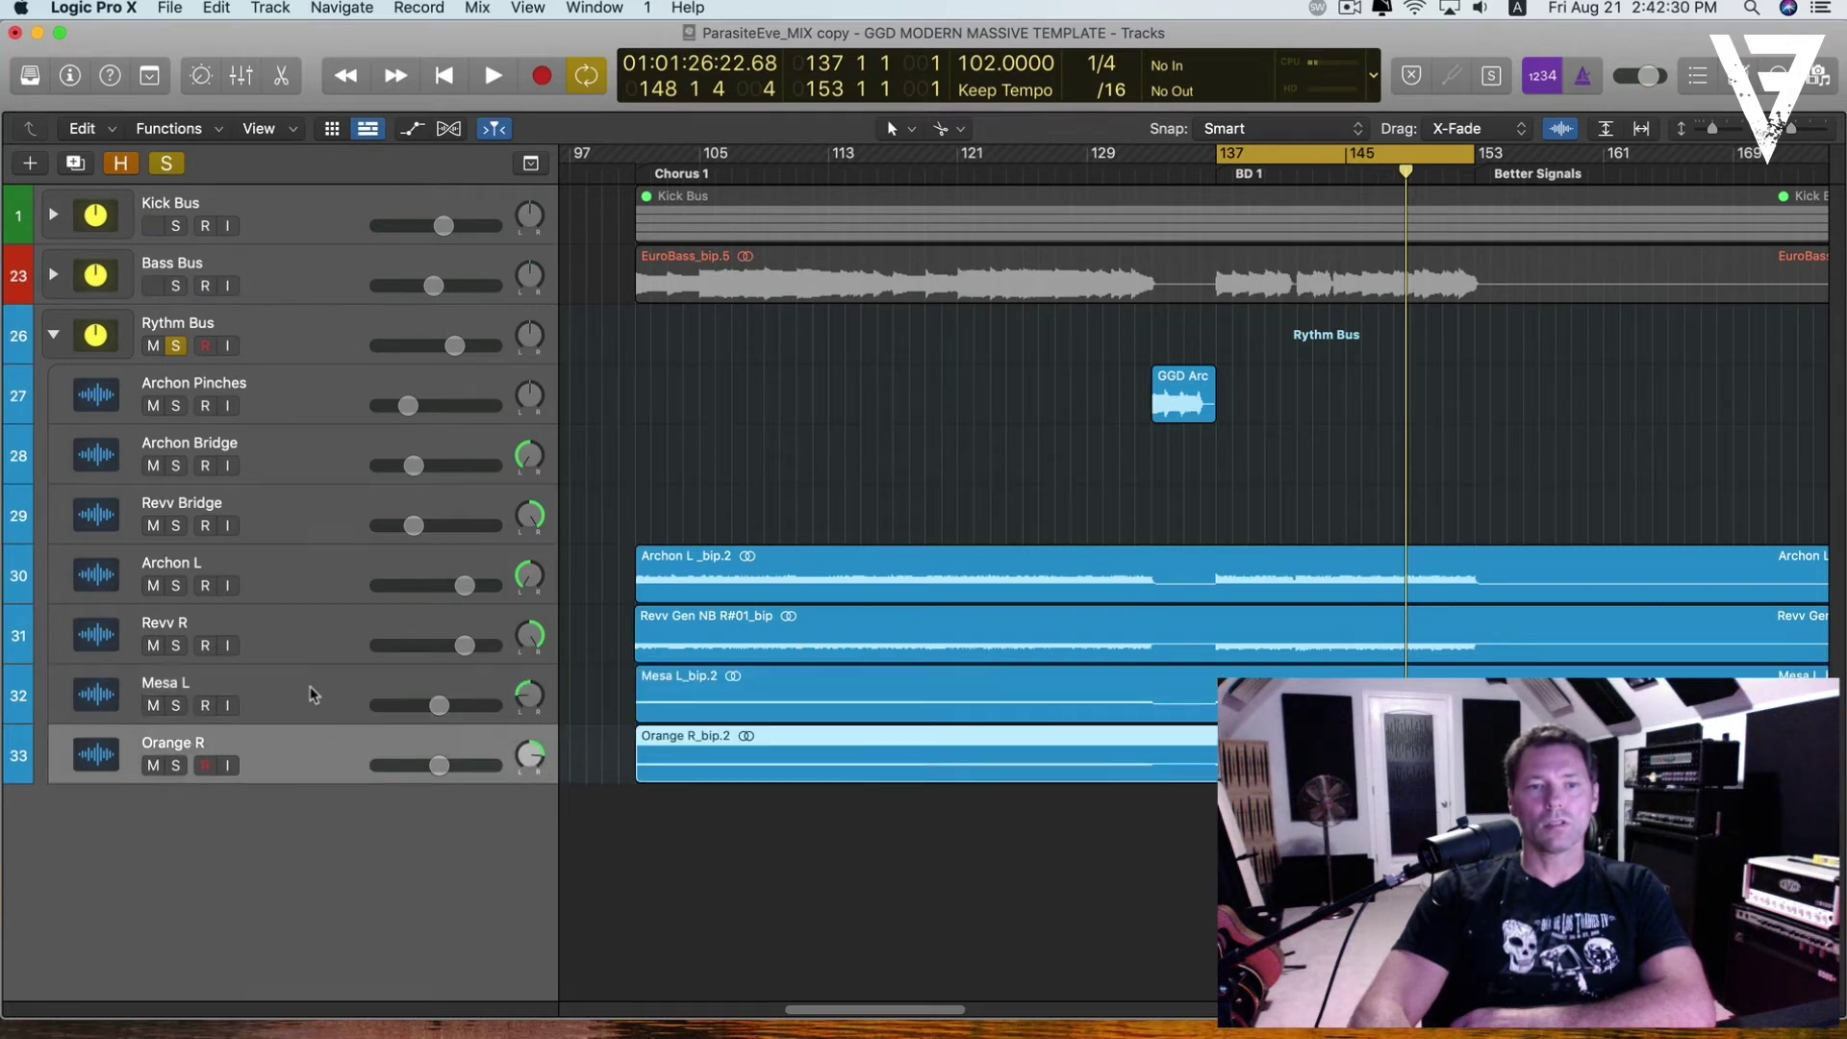
left_click(298, 640)
left_click(299, 580)
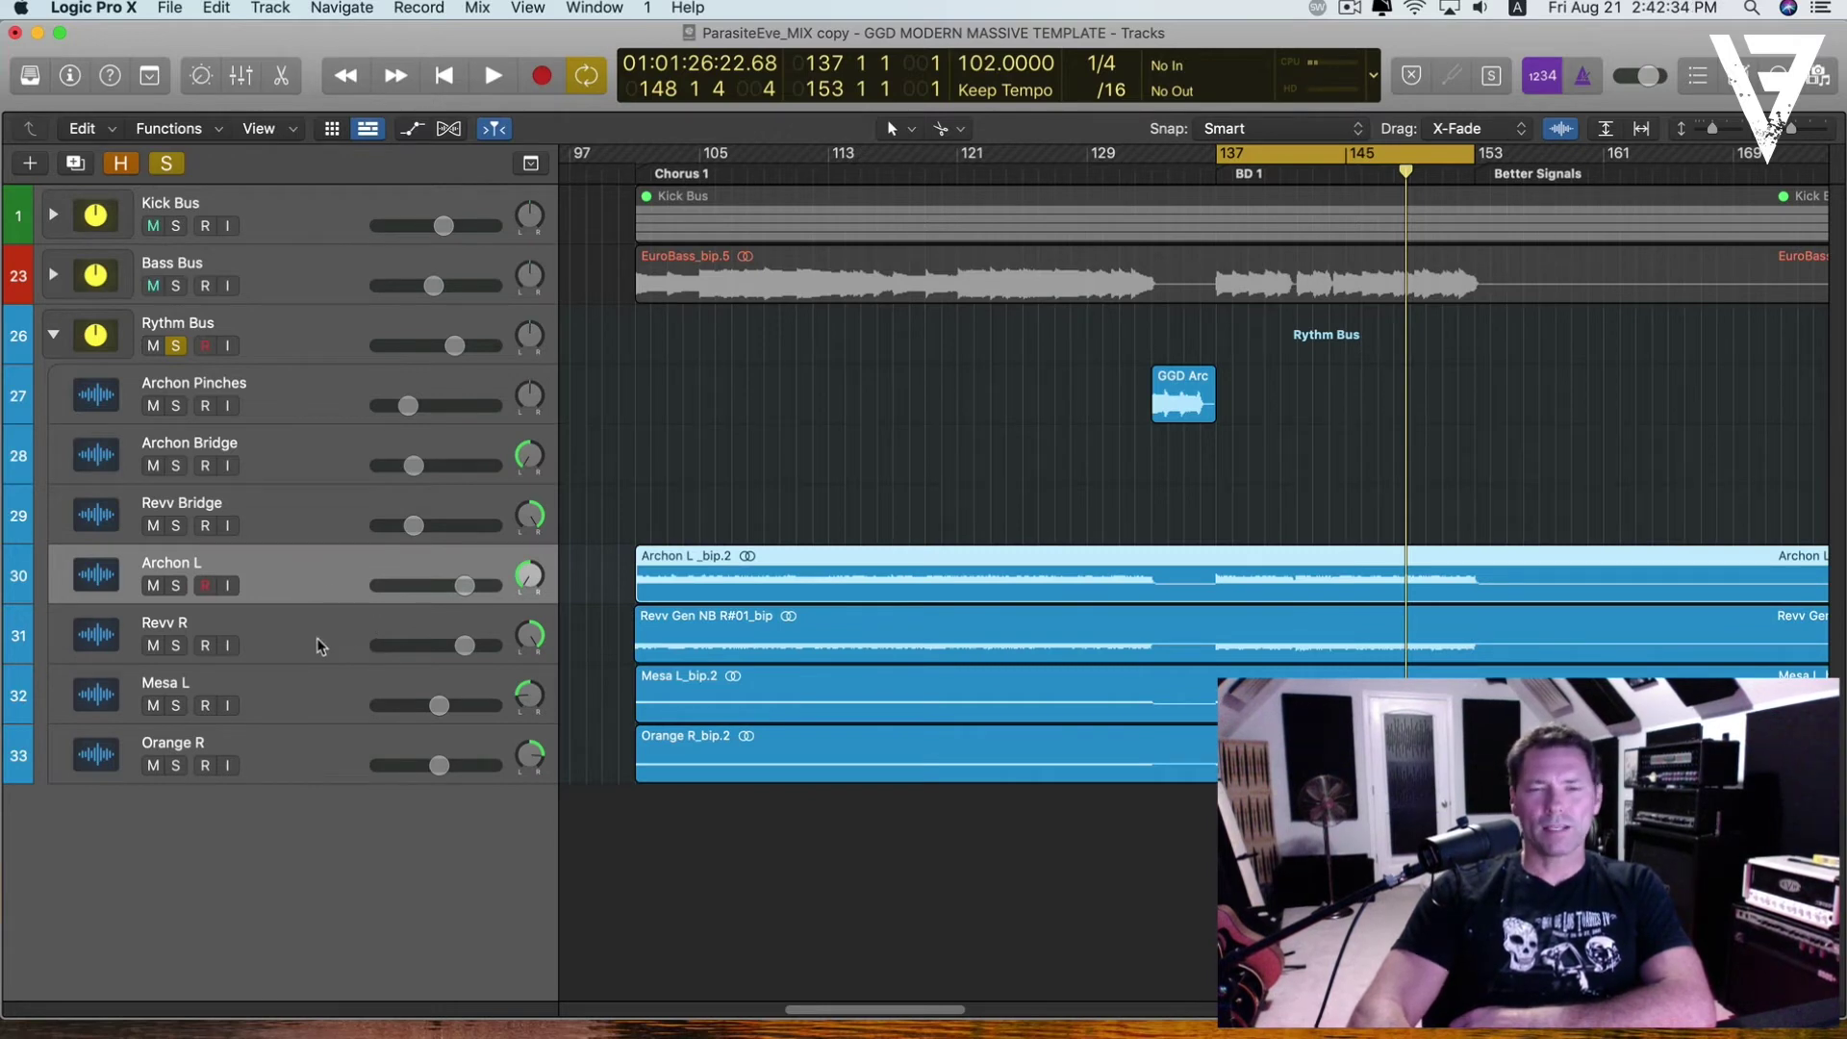
left_click(321, 690)
left_click(299, 767)
left_click(304, 707)
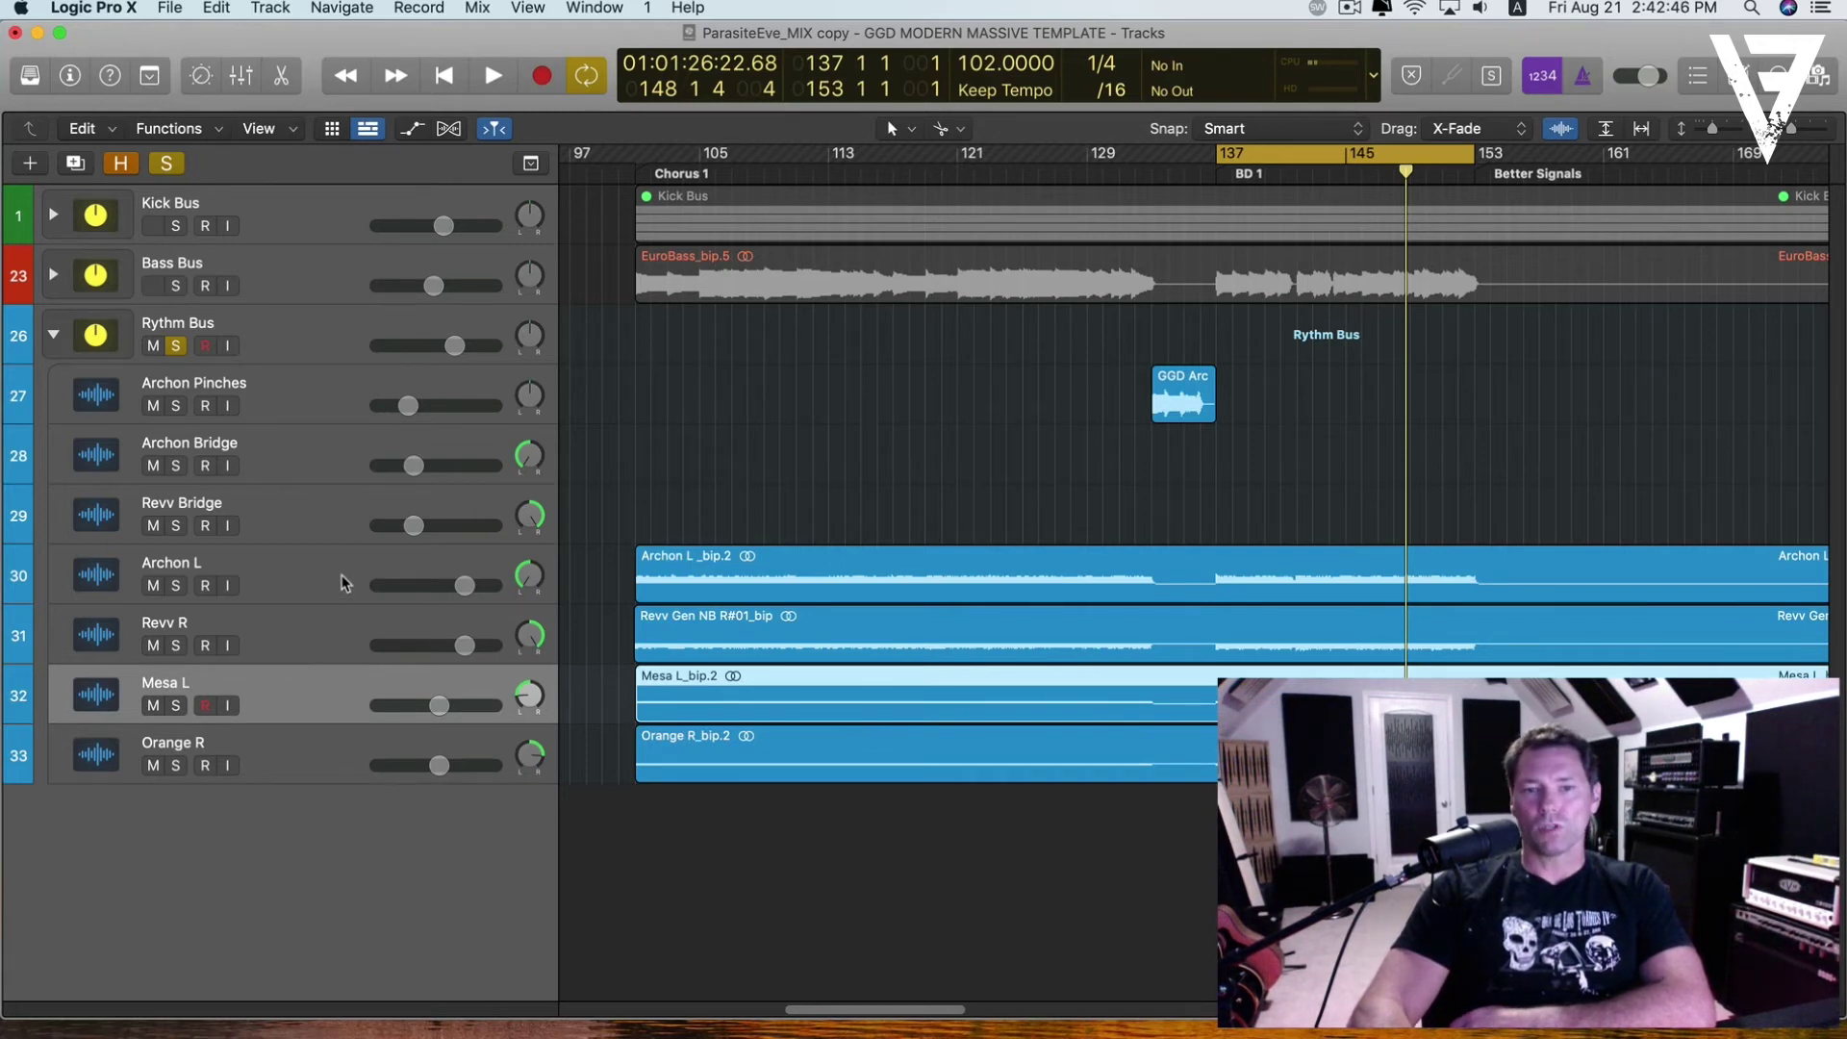
left_click(316, 738)
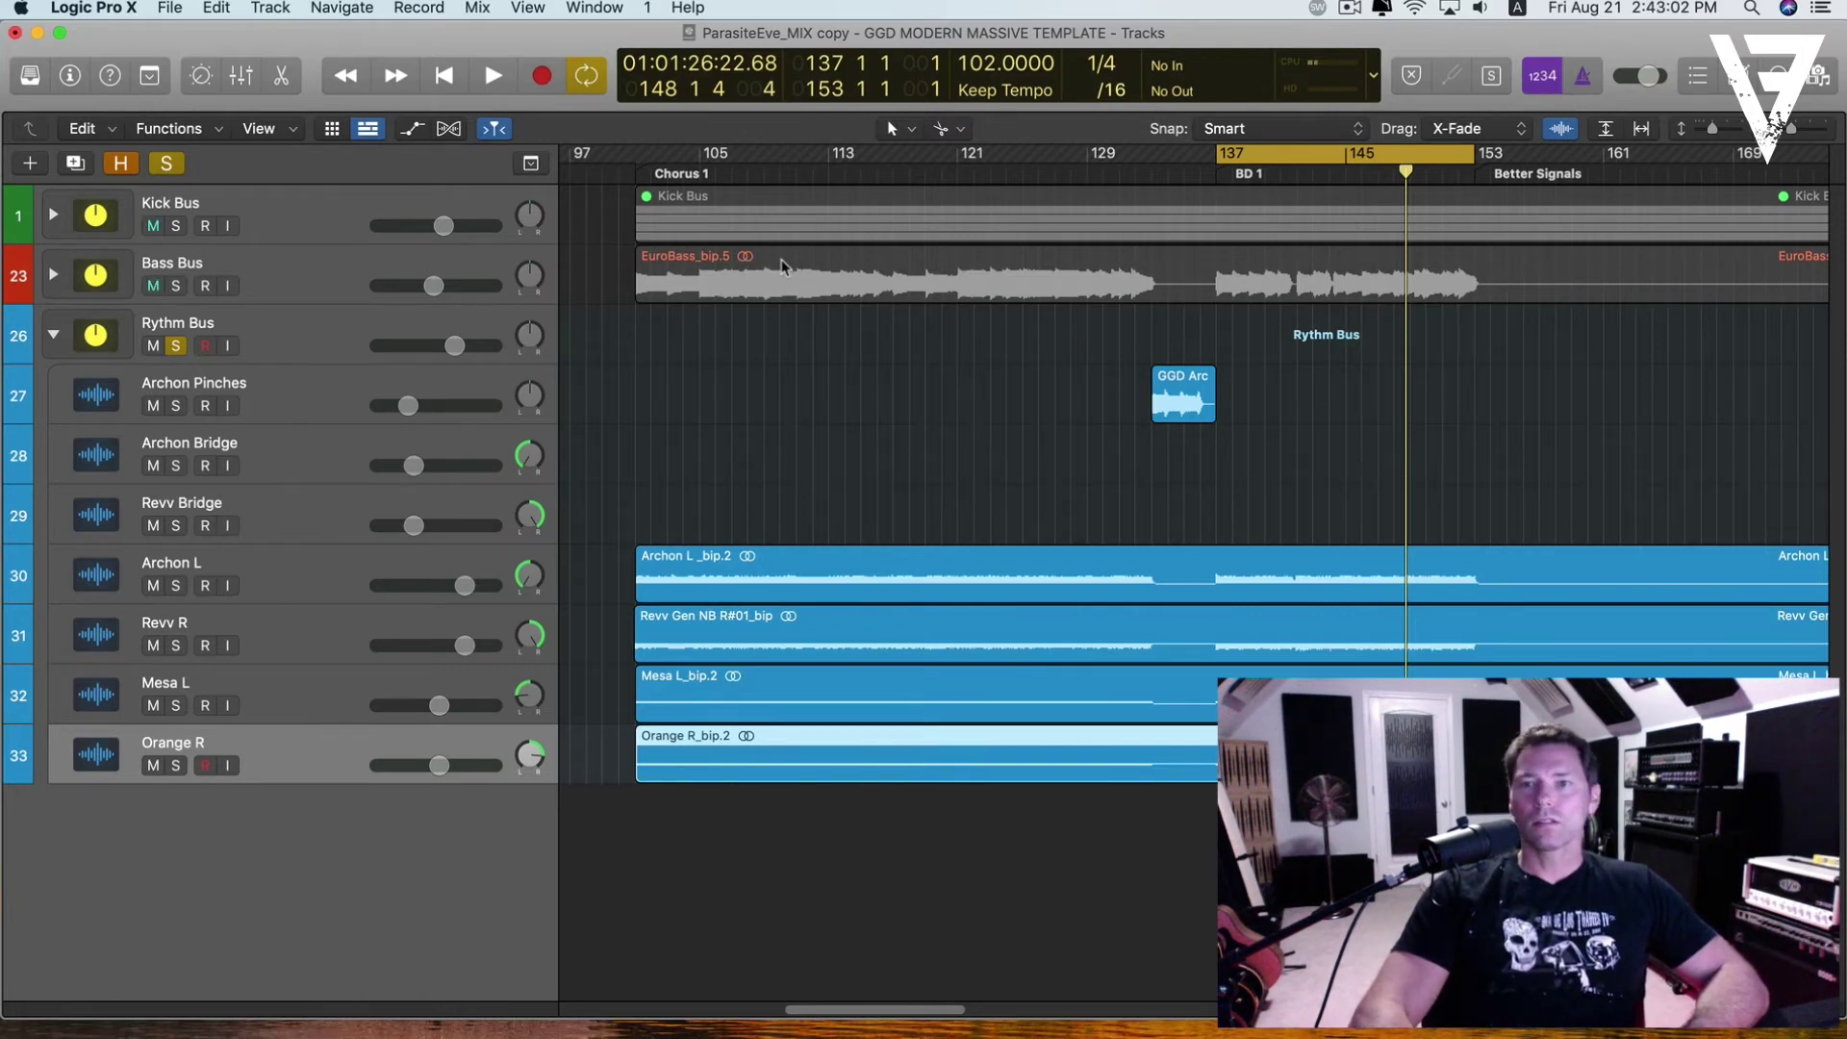
- Play the soloed Rythm Bus guitars, stop playback, and take the Rythm Bus out of solo
key("space")
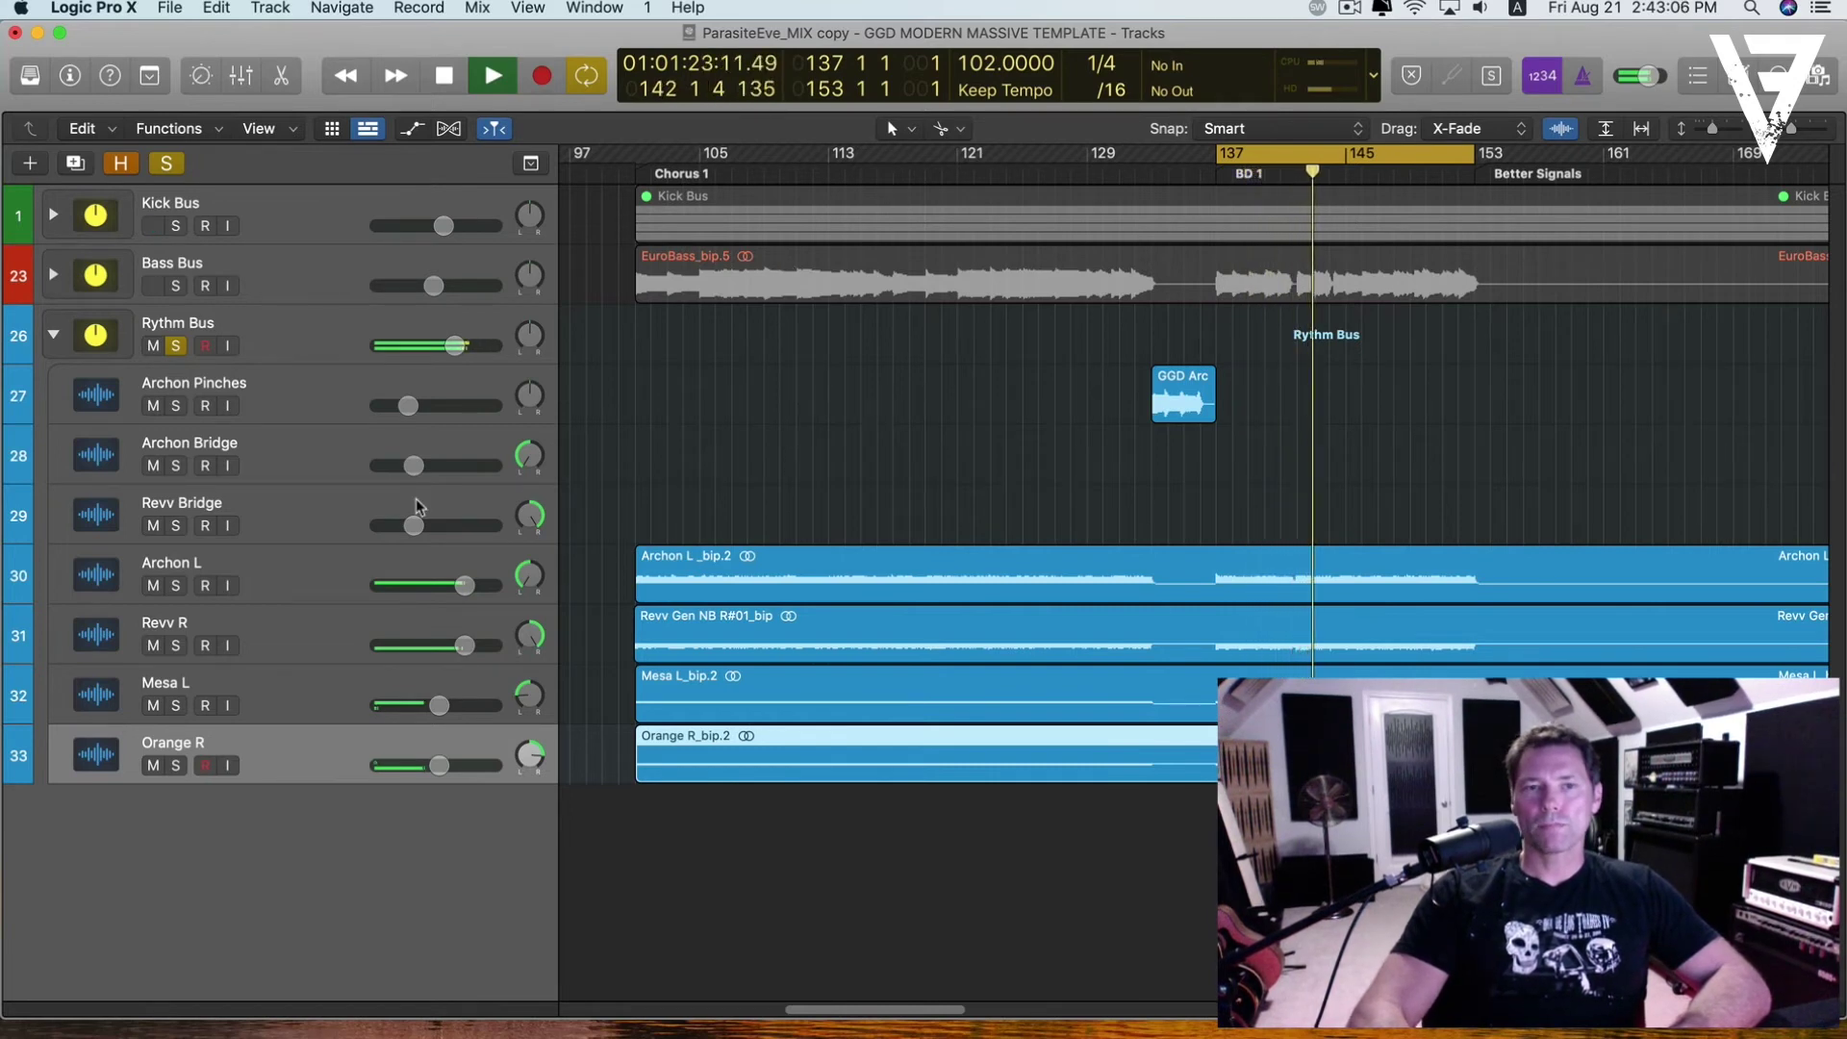
key("space")
left_click(175, 347)
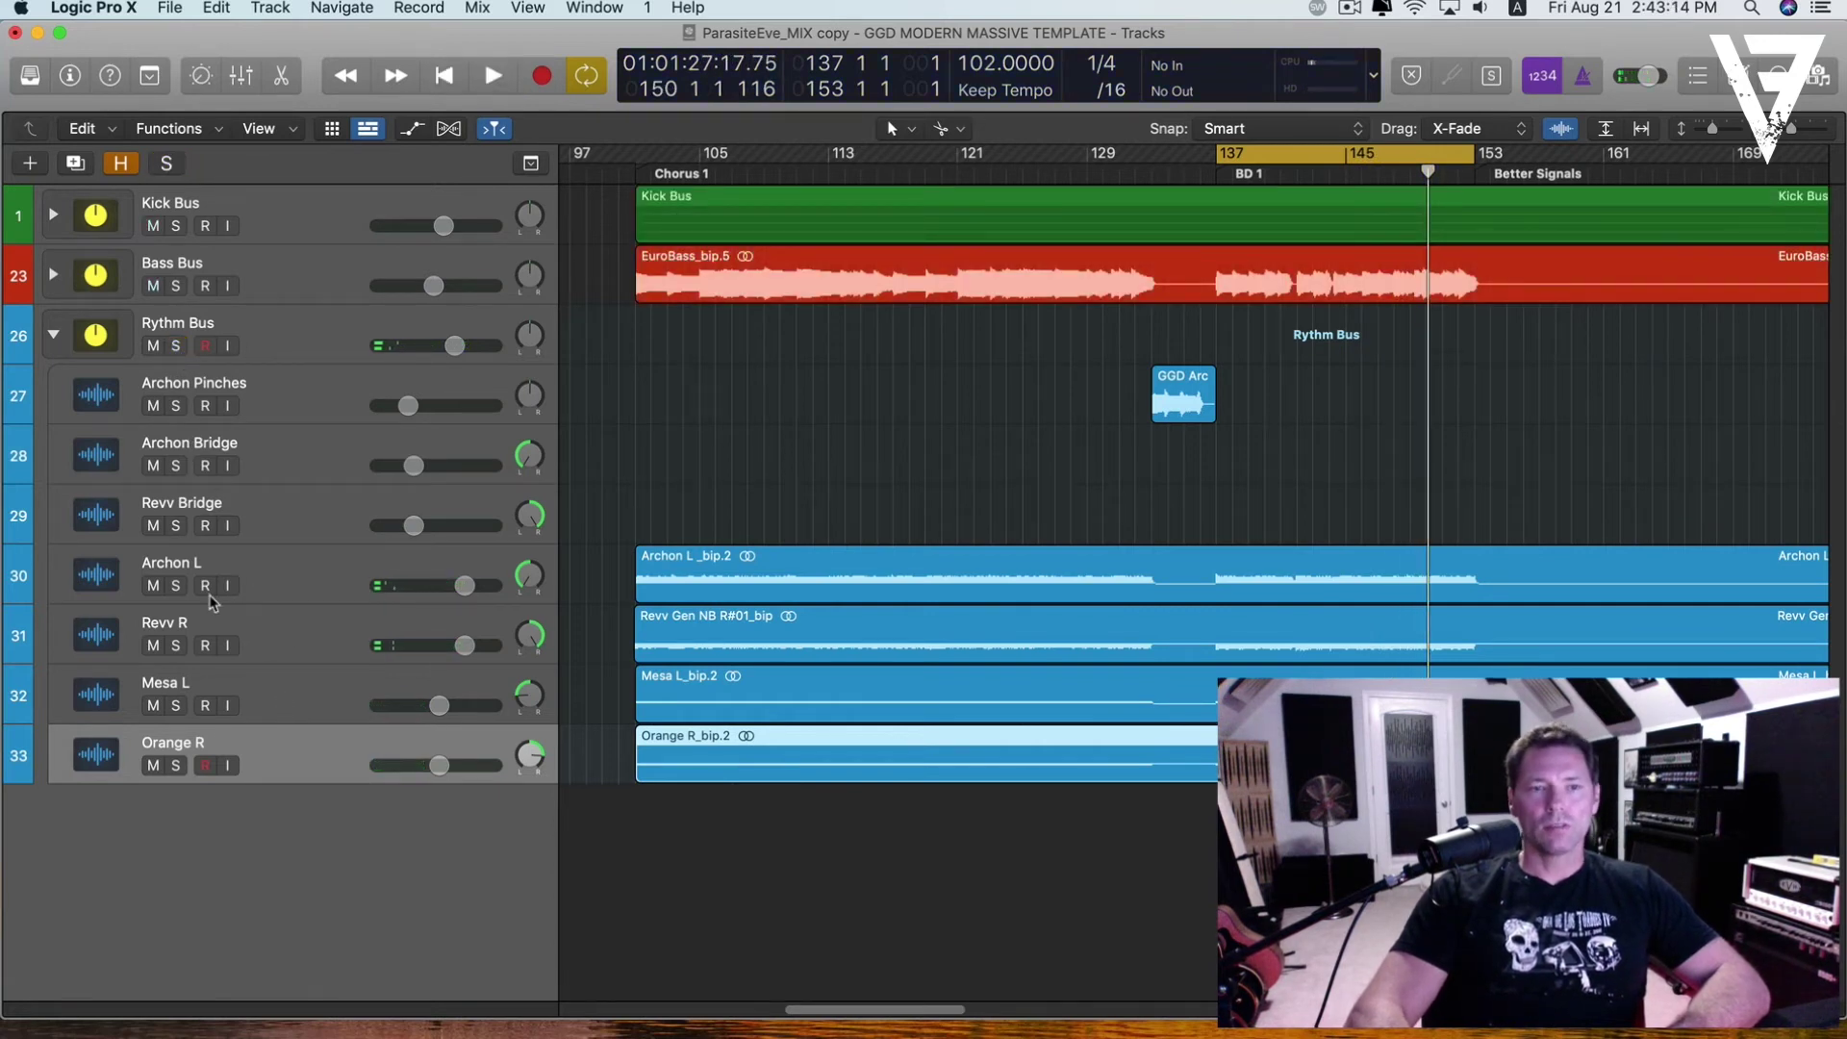
- Solo the Archon L and Revv R tracks and listen to that guitar pair on its own
left_click(176, 586)
left_click(176, 646)
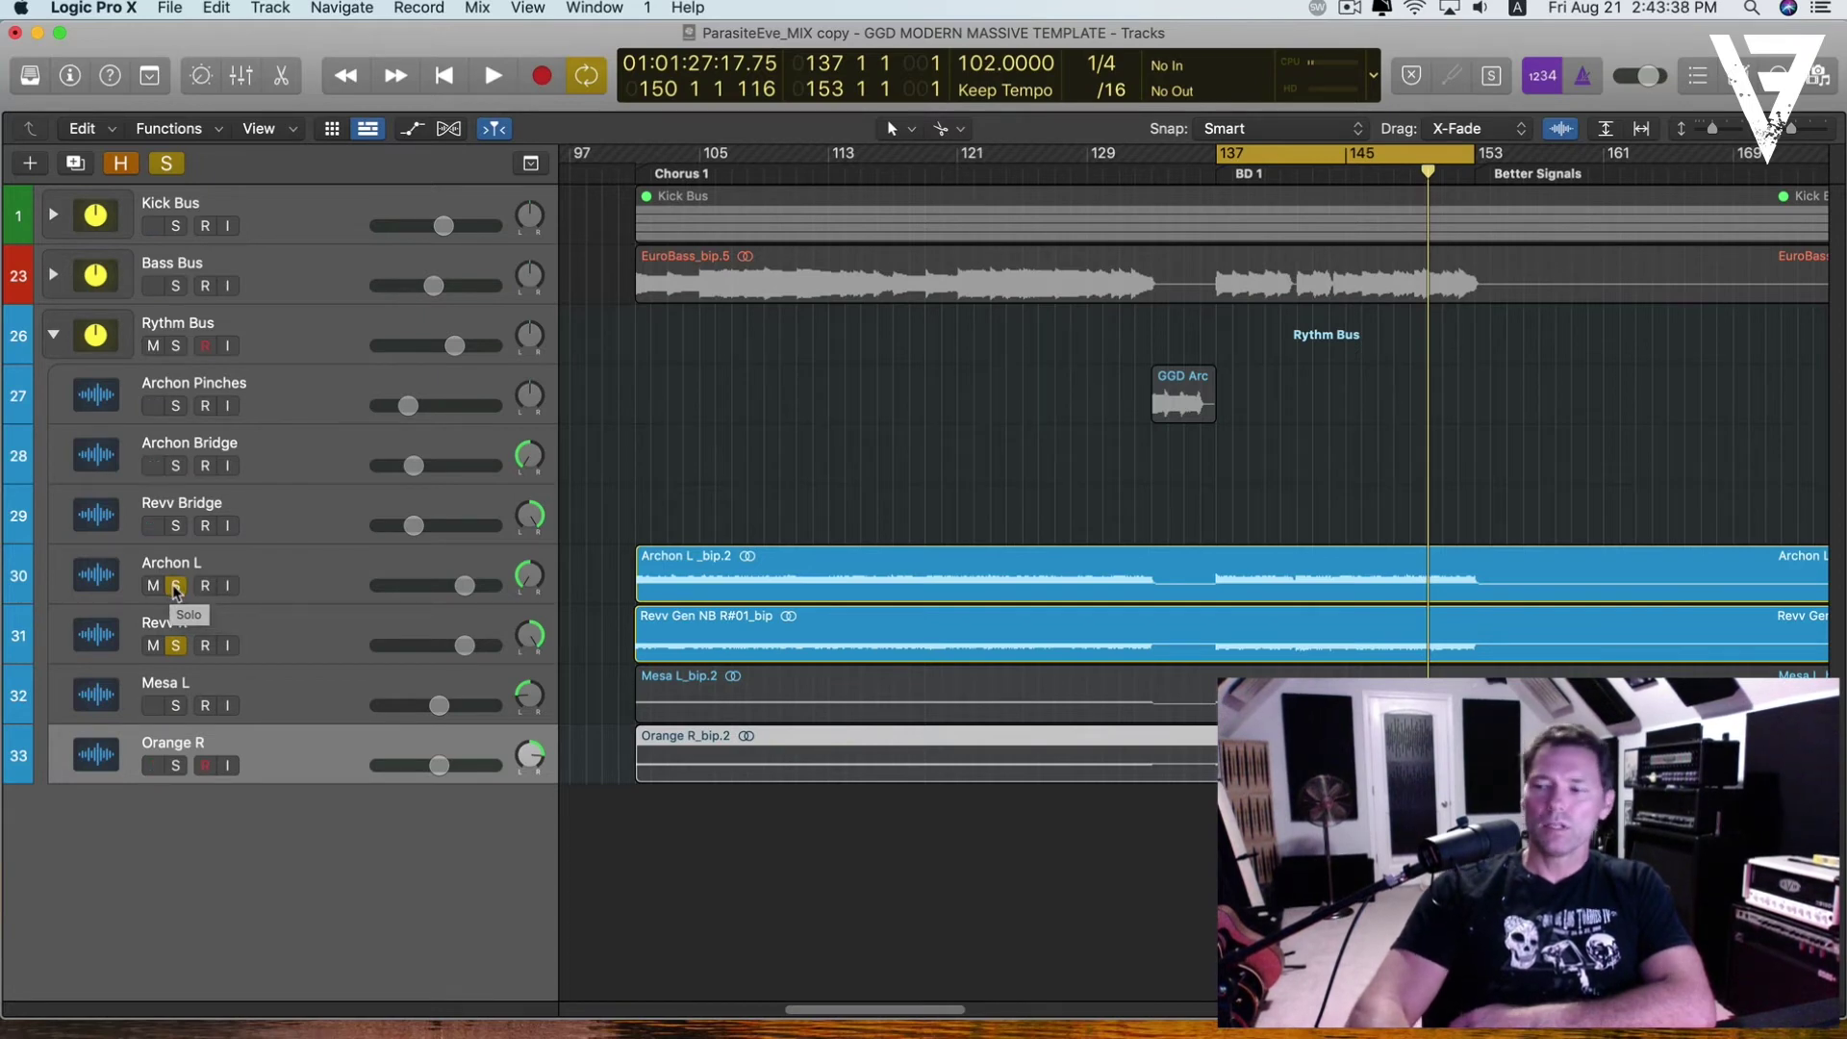
left_click(258, 584)
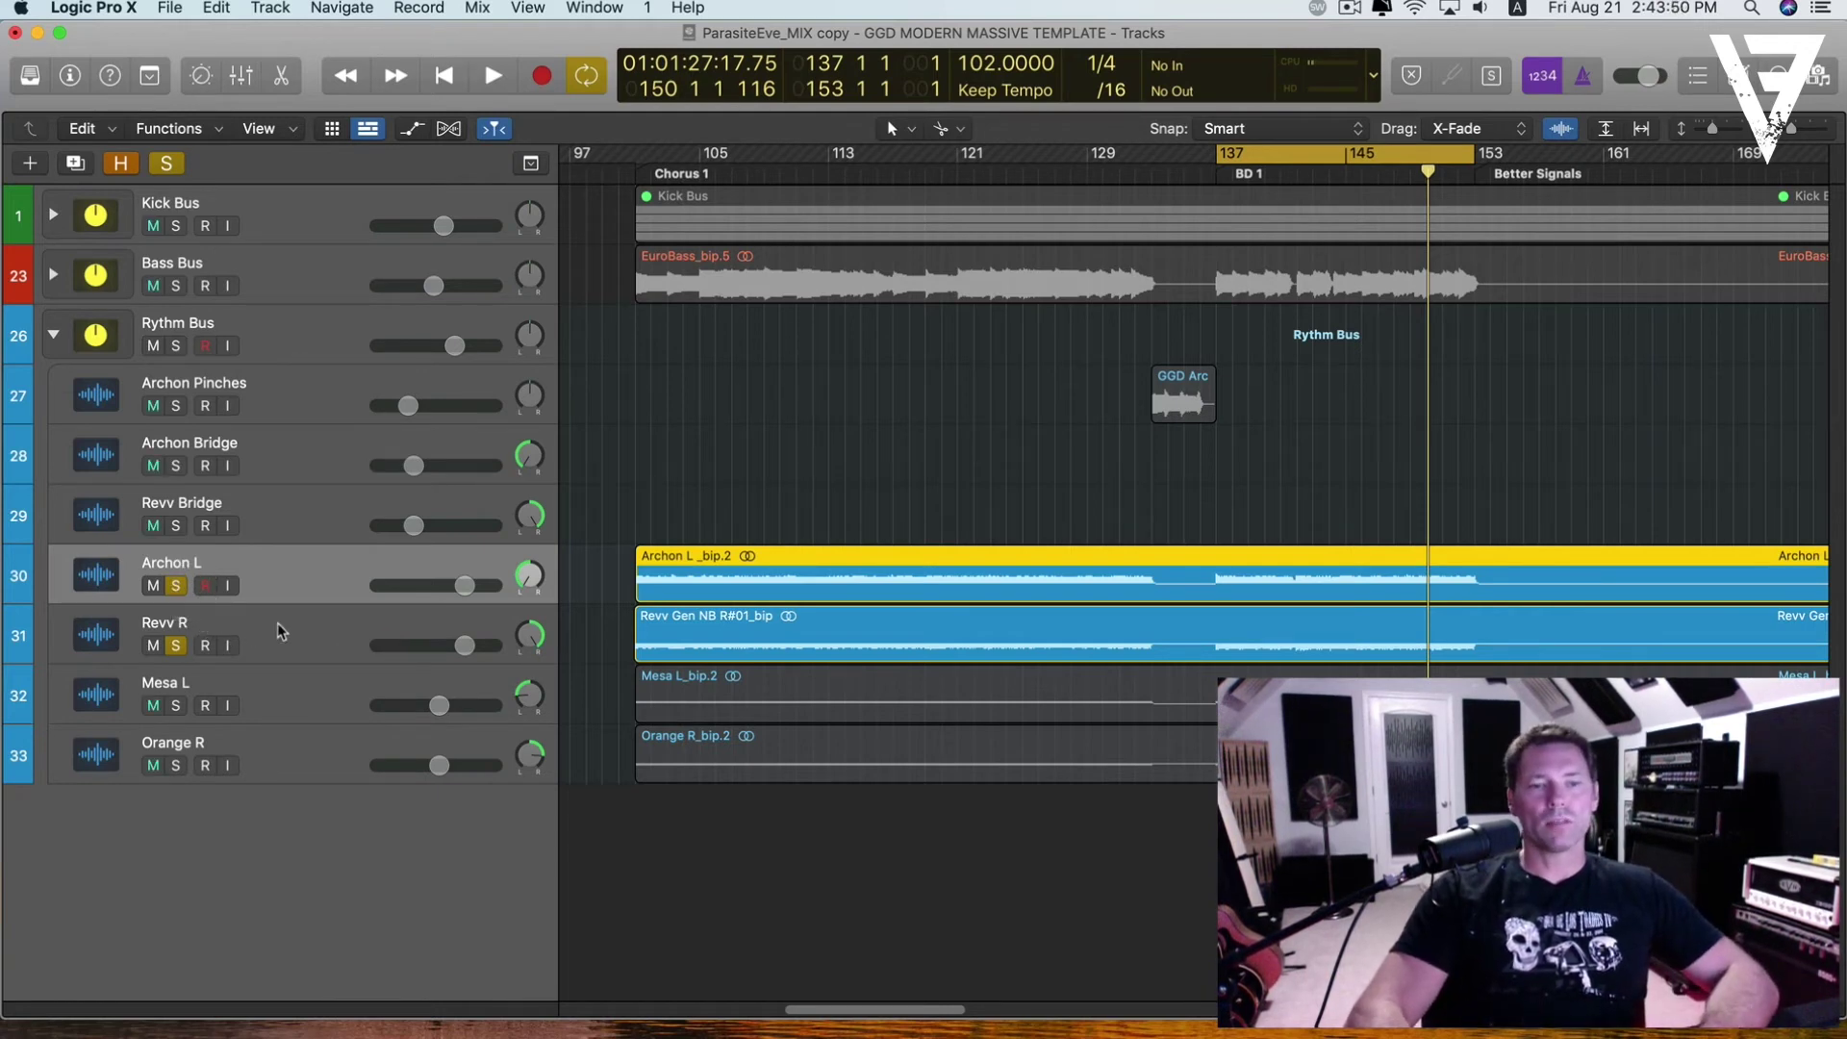
key("space")
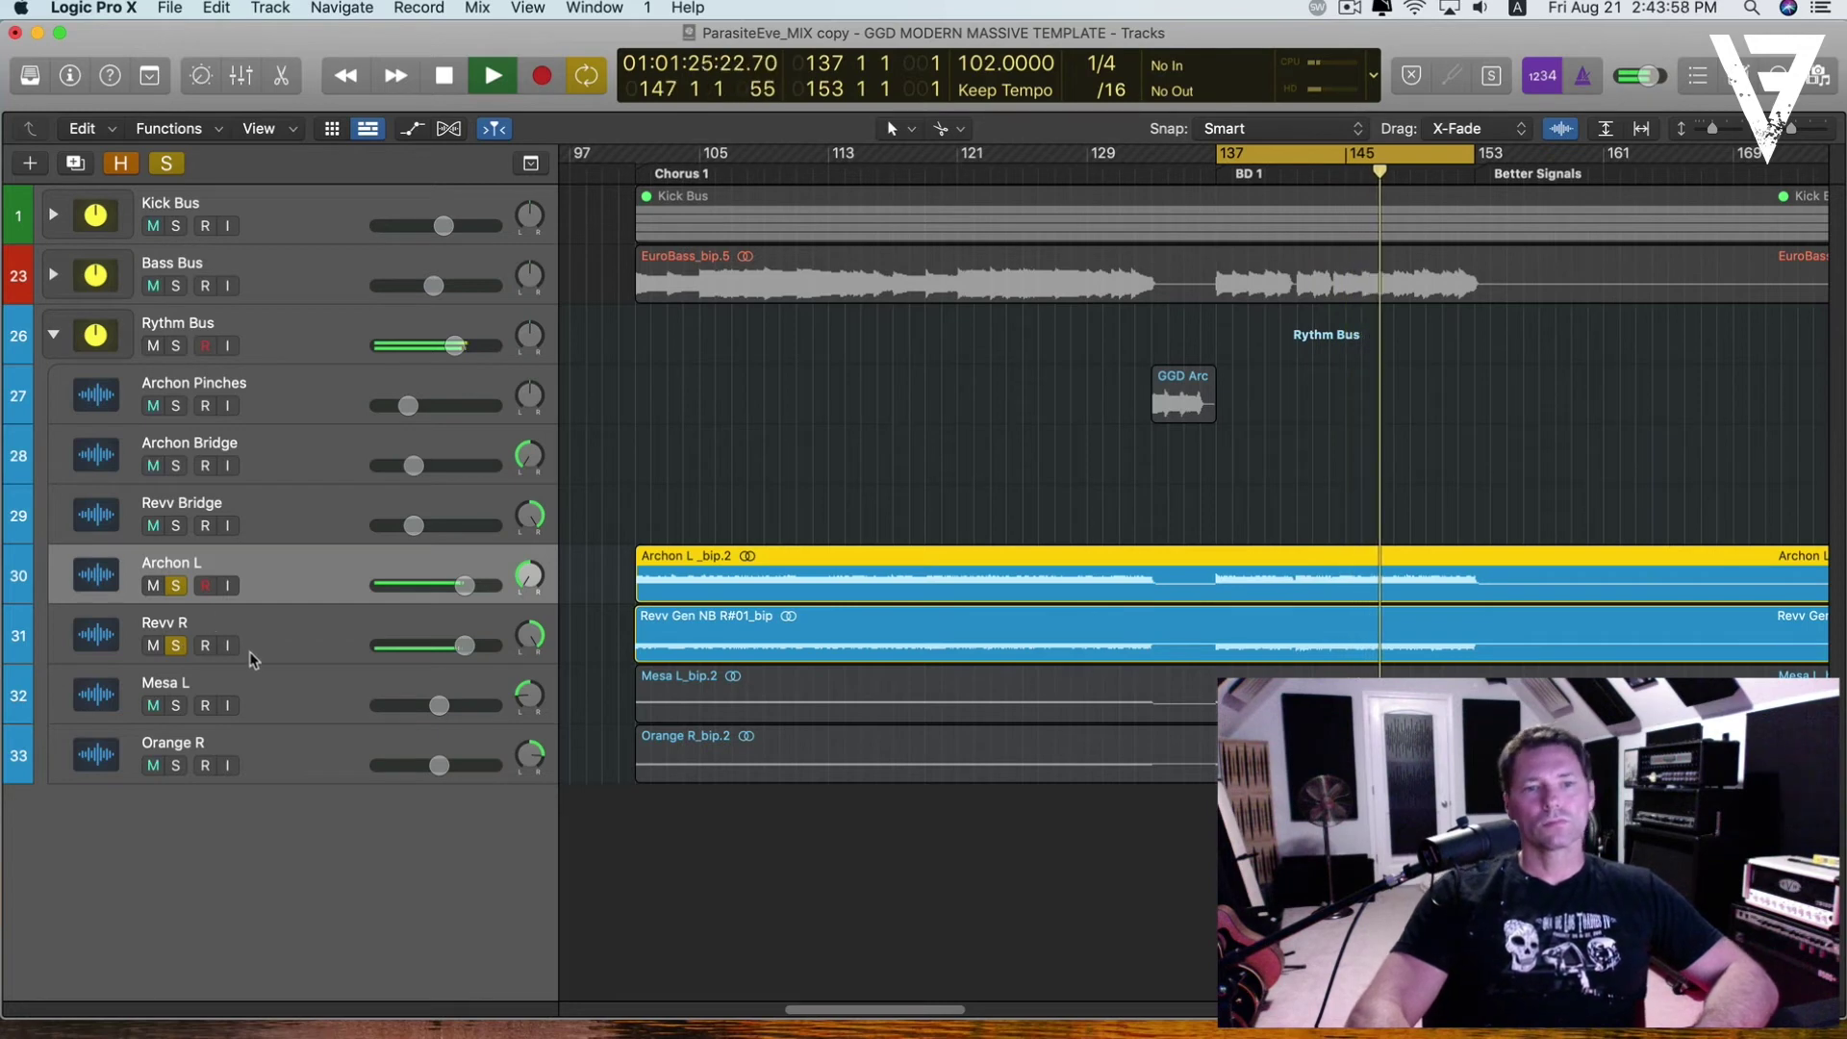
key("space")
- Switch the solo from Archon L and Revv R to Mesa L and Orange R, and listen to that pair
left_click(177, 646)
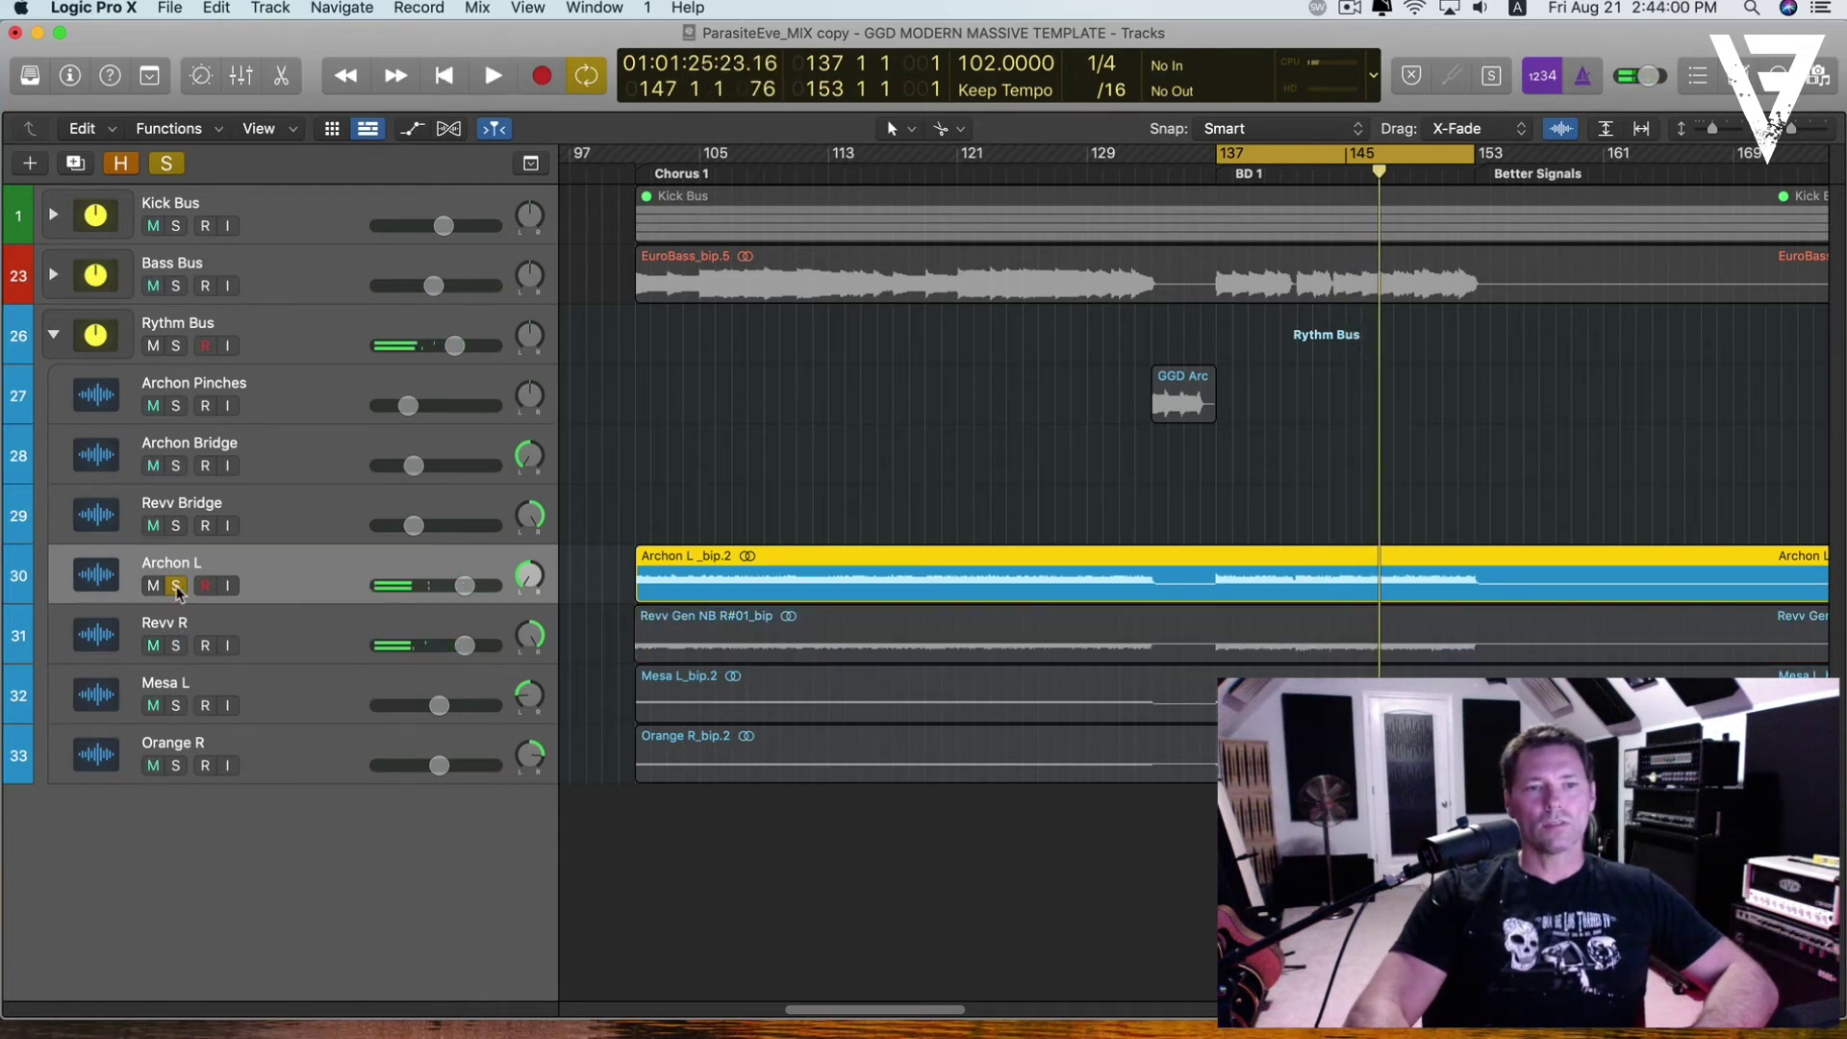
left_click(175, 586)
left_click(183, 698)
left_click(176, 765)
left_click(176, 706)
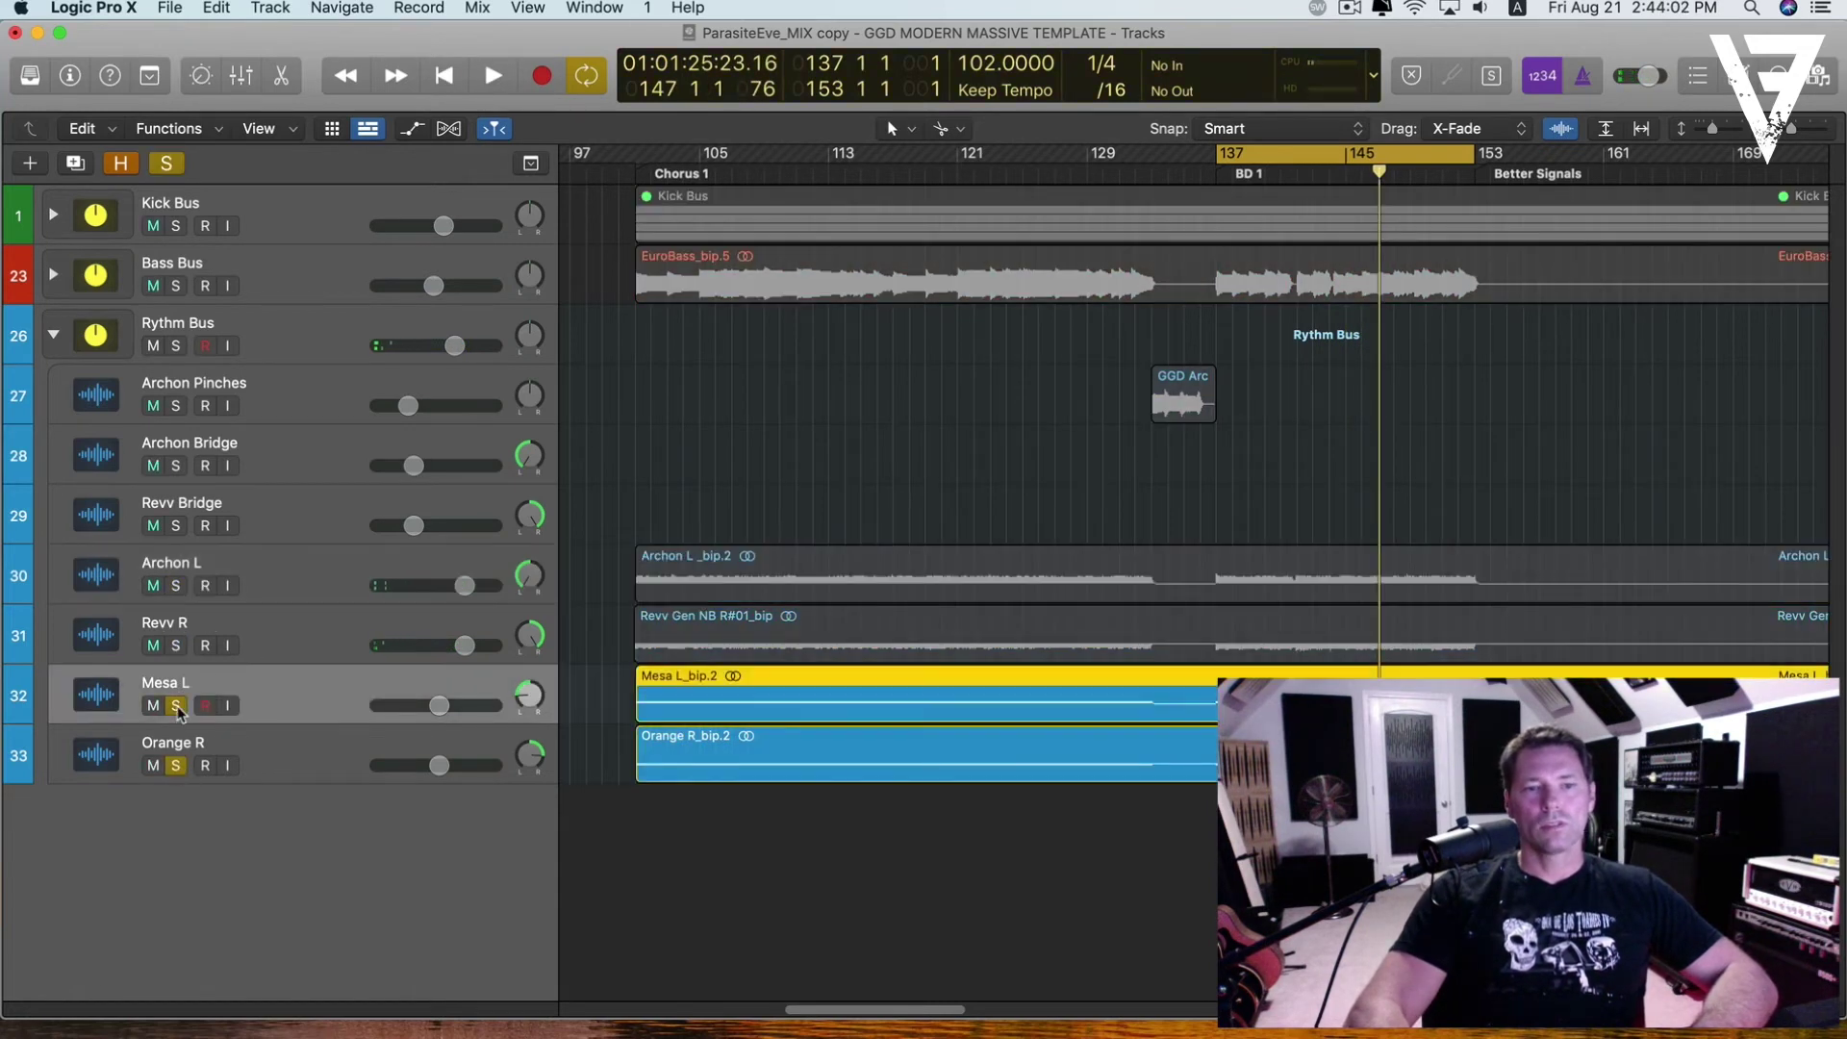
key("space")
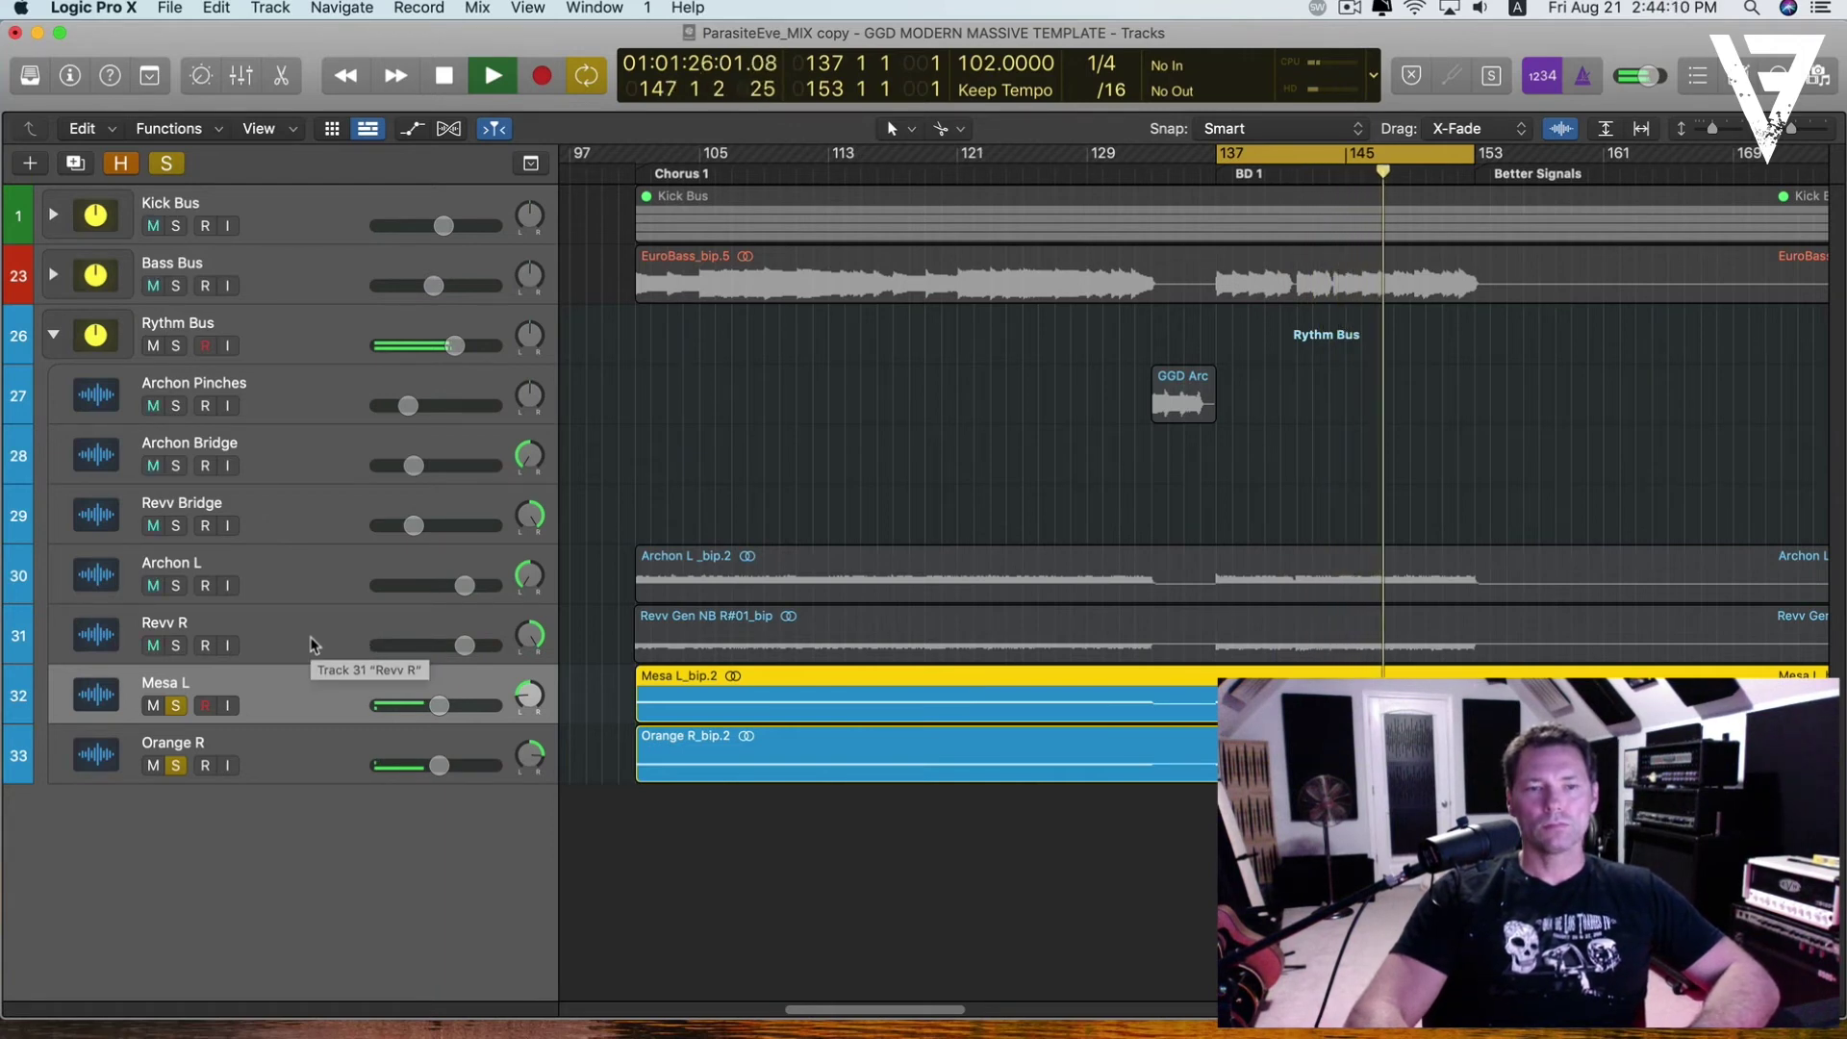
key("space")
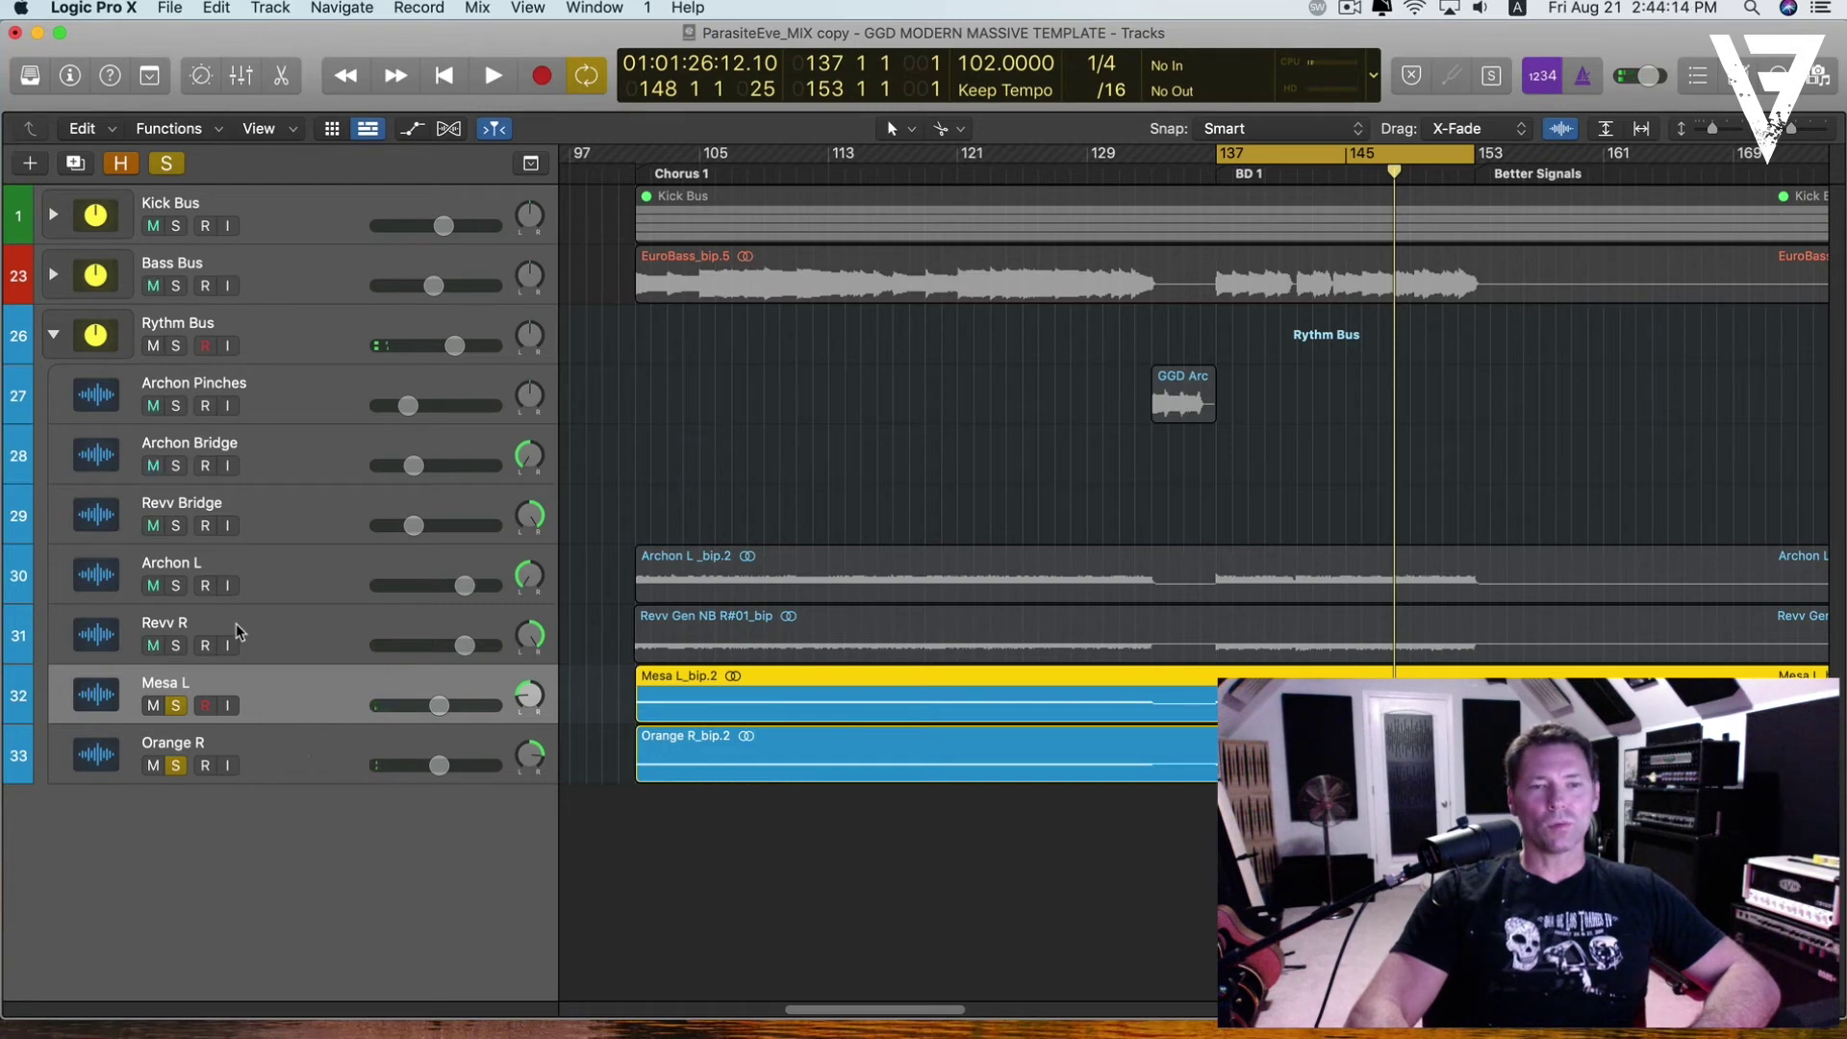
- Add Revv R and Archon L to the solo and play all four rhythm guitars together
left_click(175, 645)
left_click(175, 586)
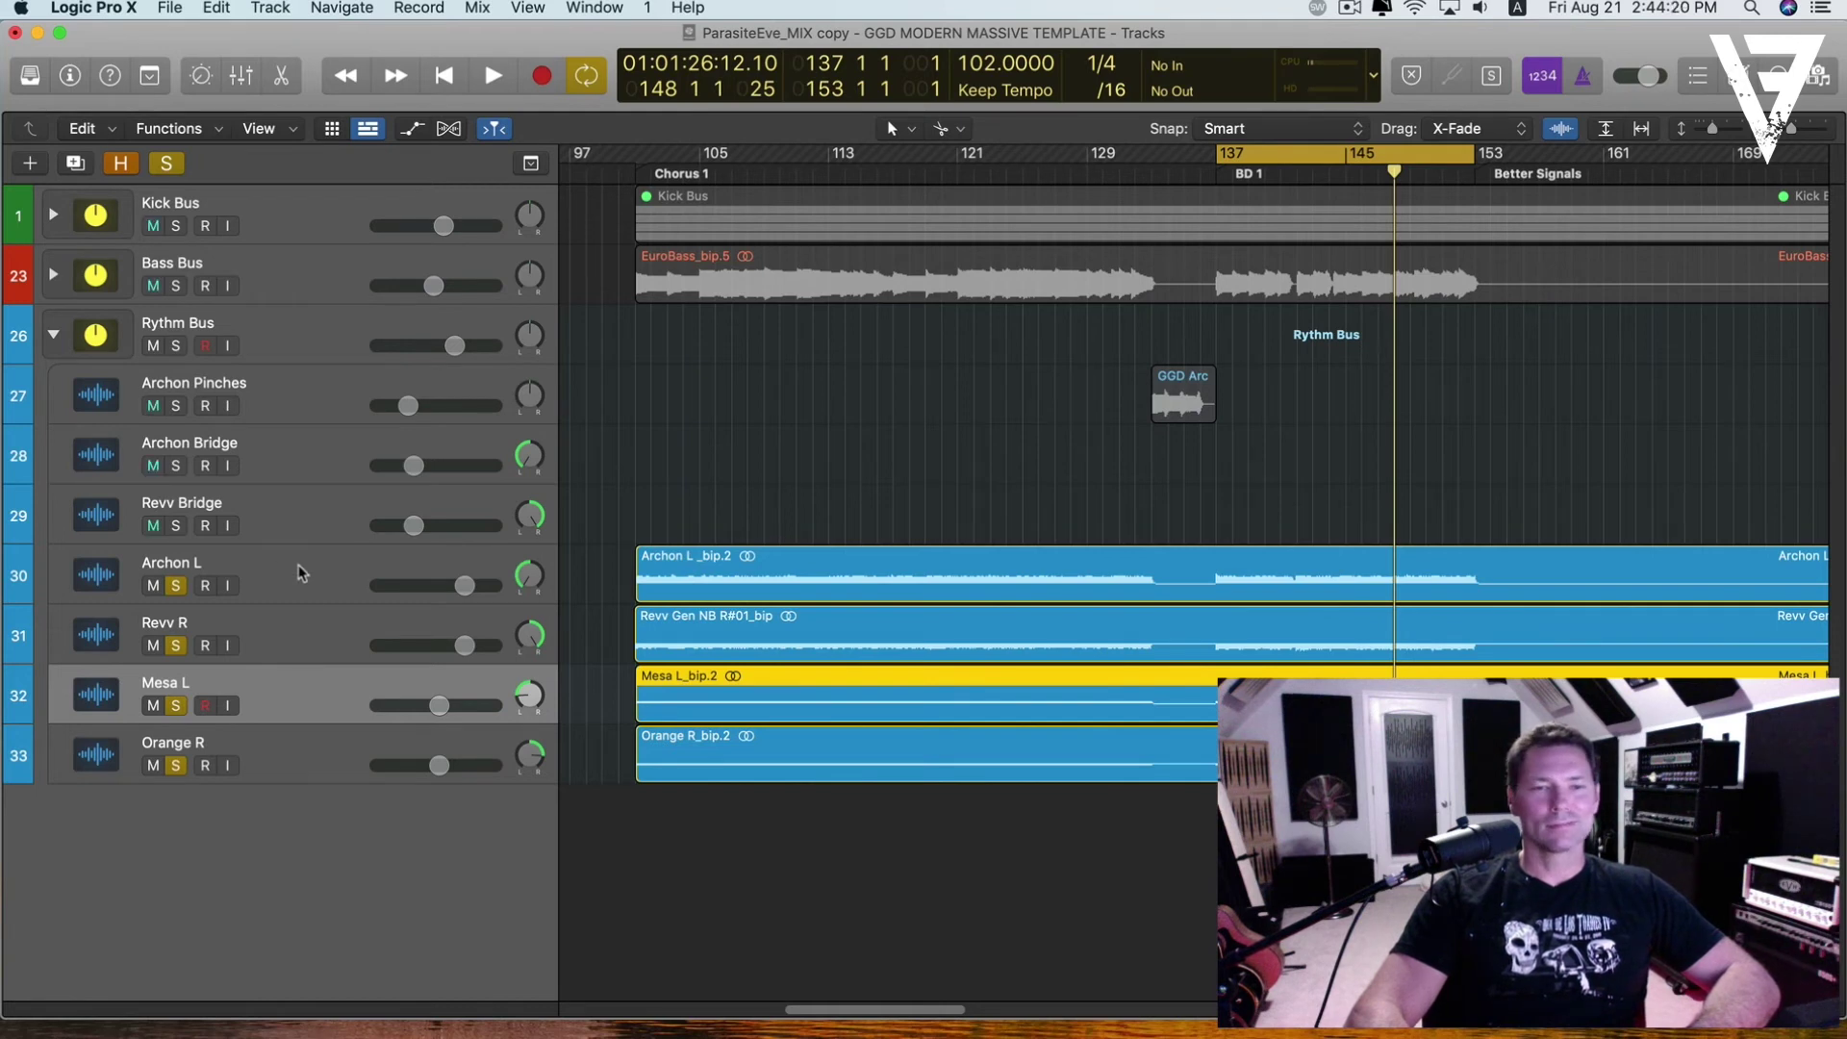
key("space")
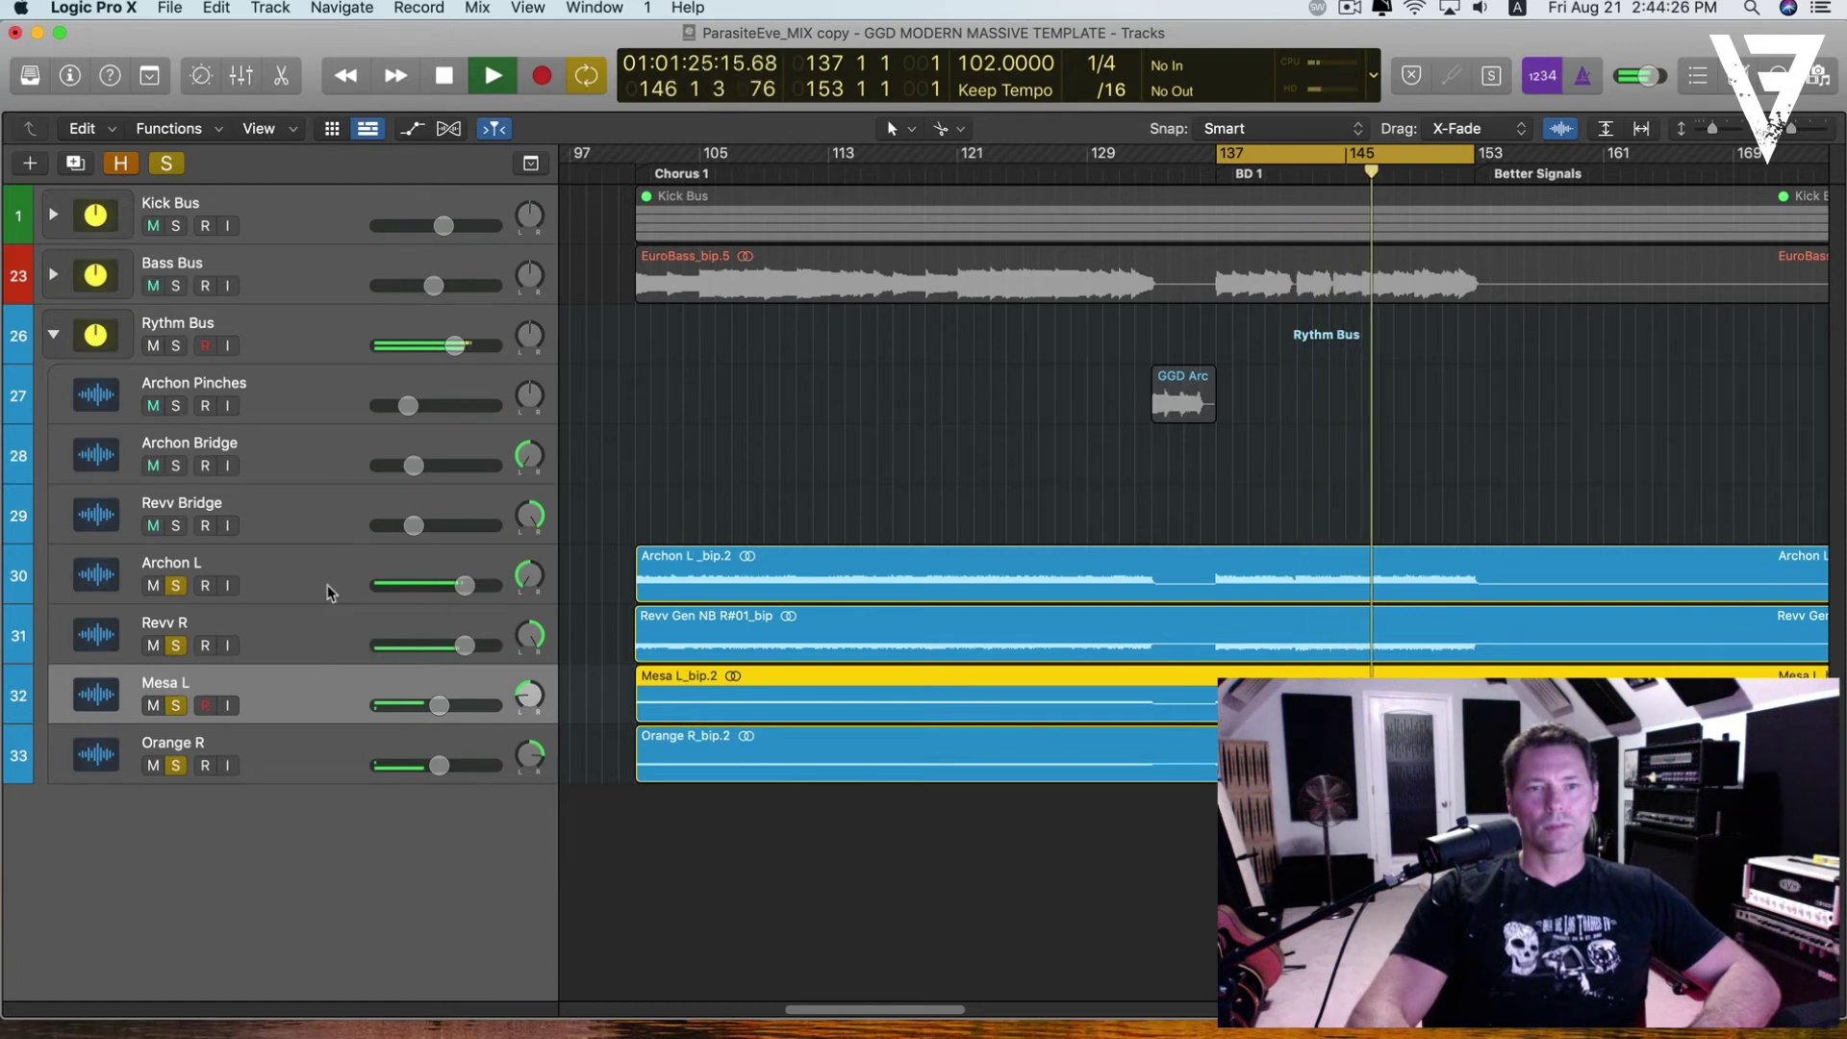
key("space")
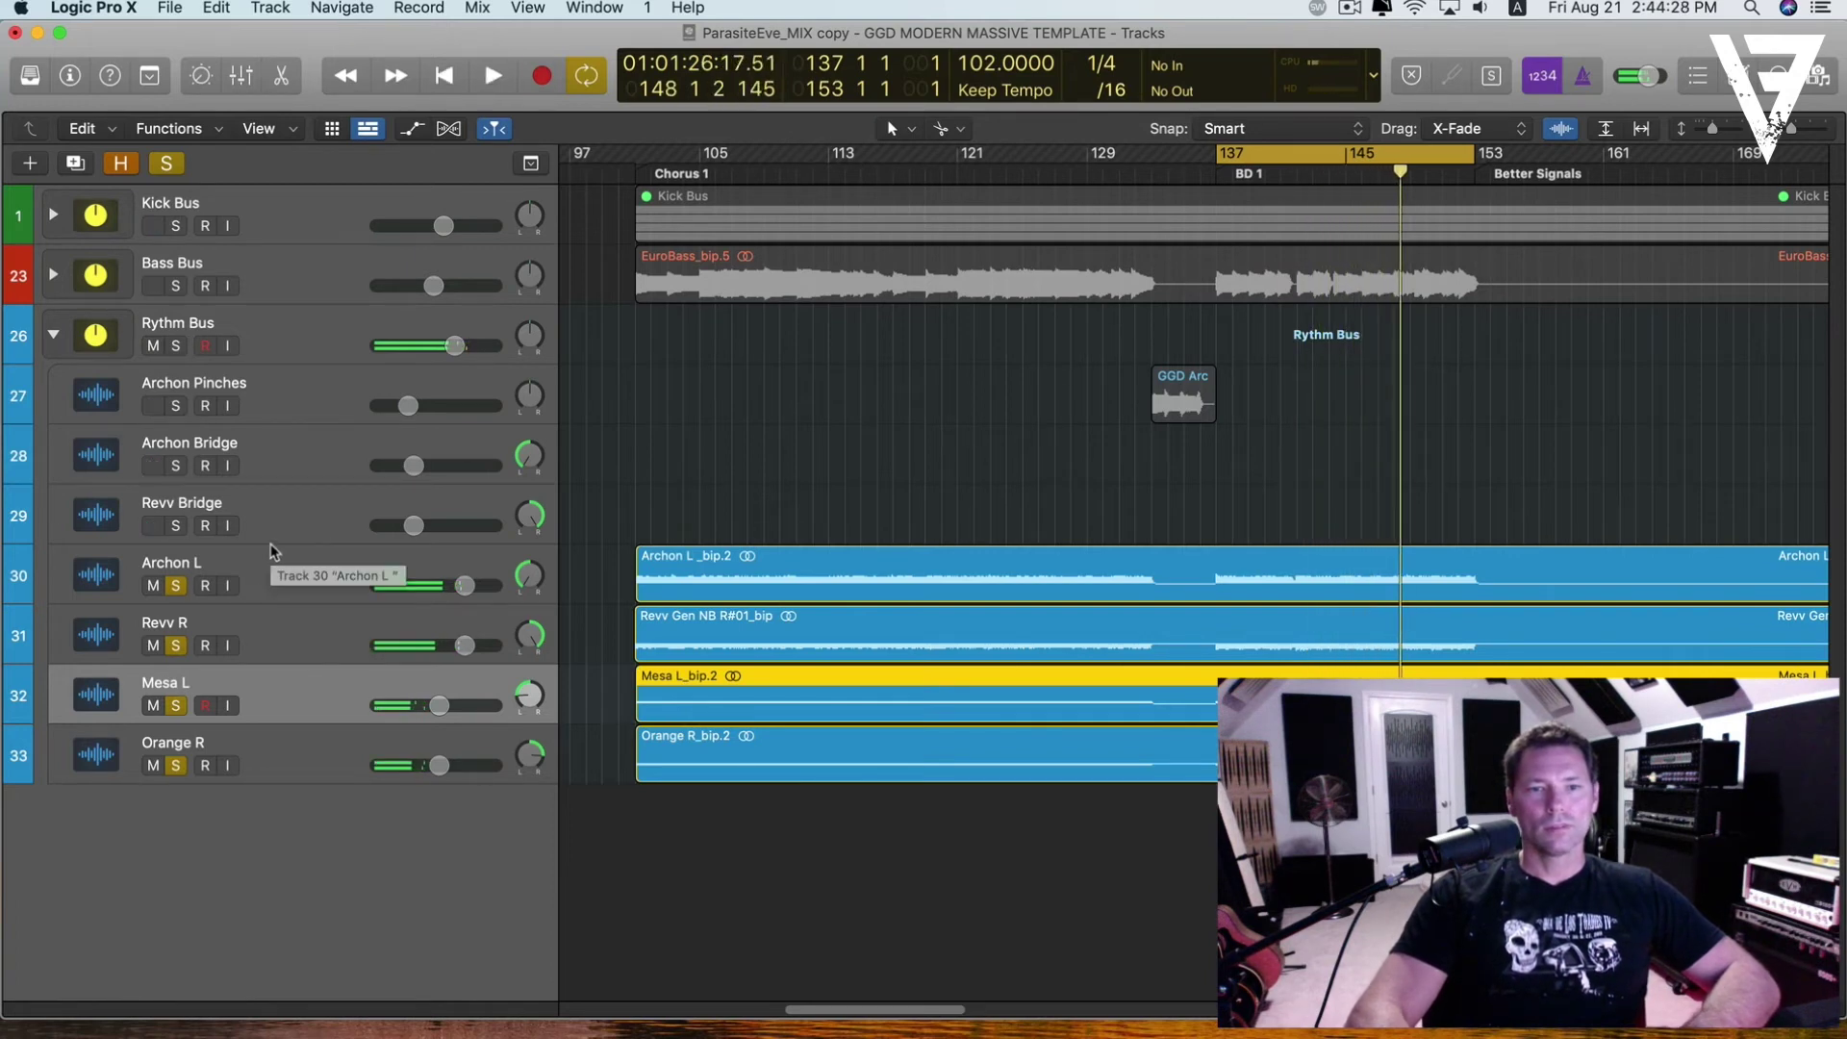
- Clear the solos on Archon L, Revv R, Mesa L and Orange R
left_click(175, 585)
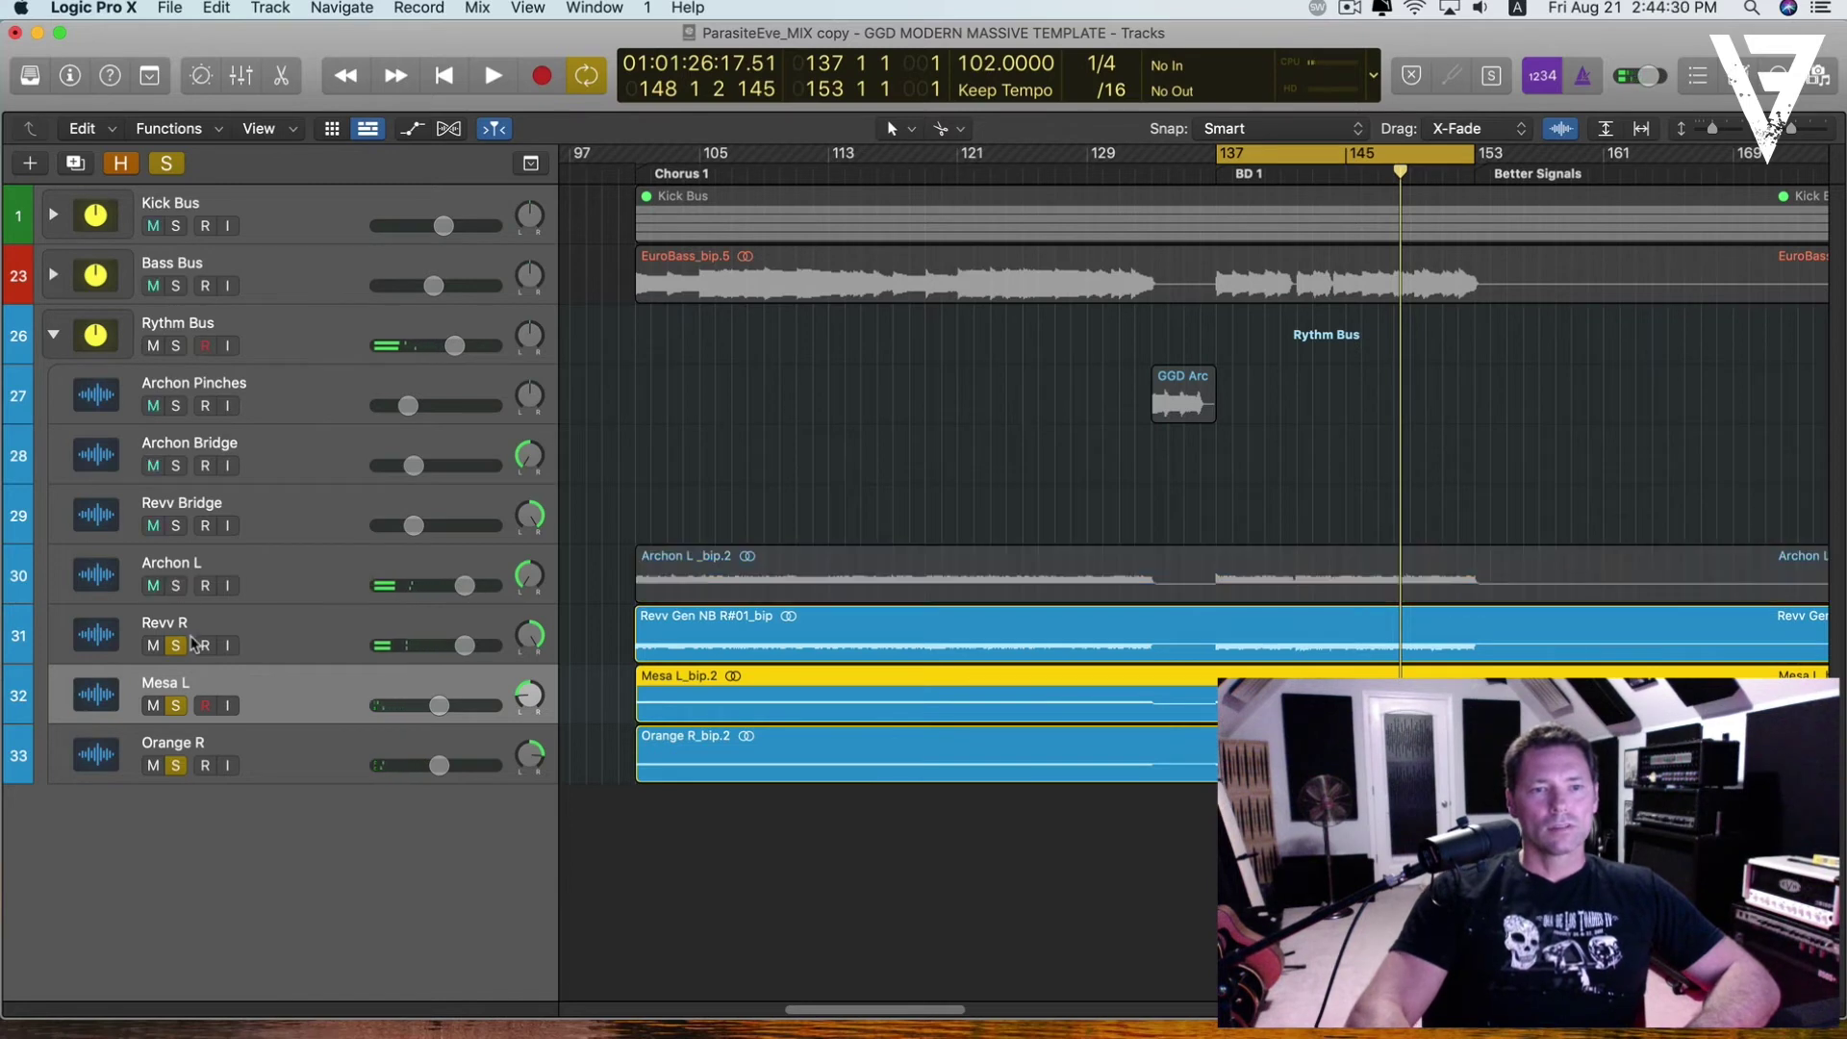
left_click(175, 645)
left_click(175, 705)
left_click(175, 765)
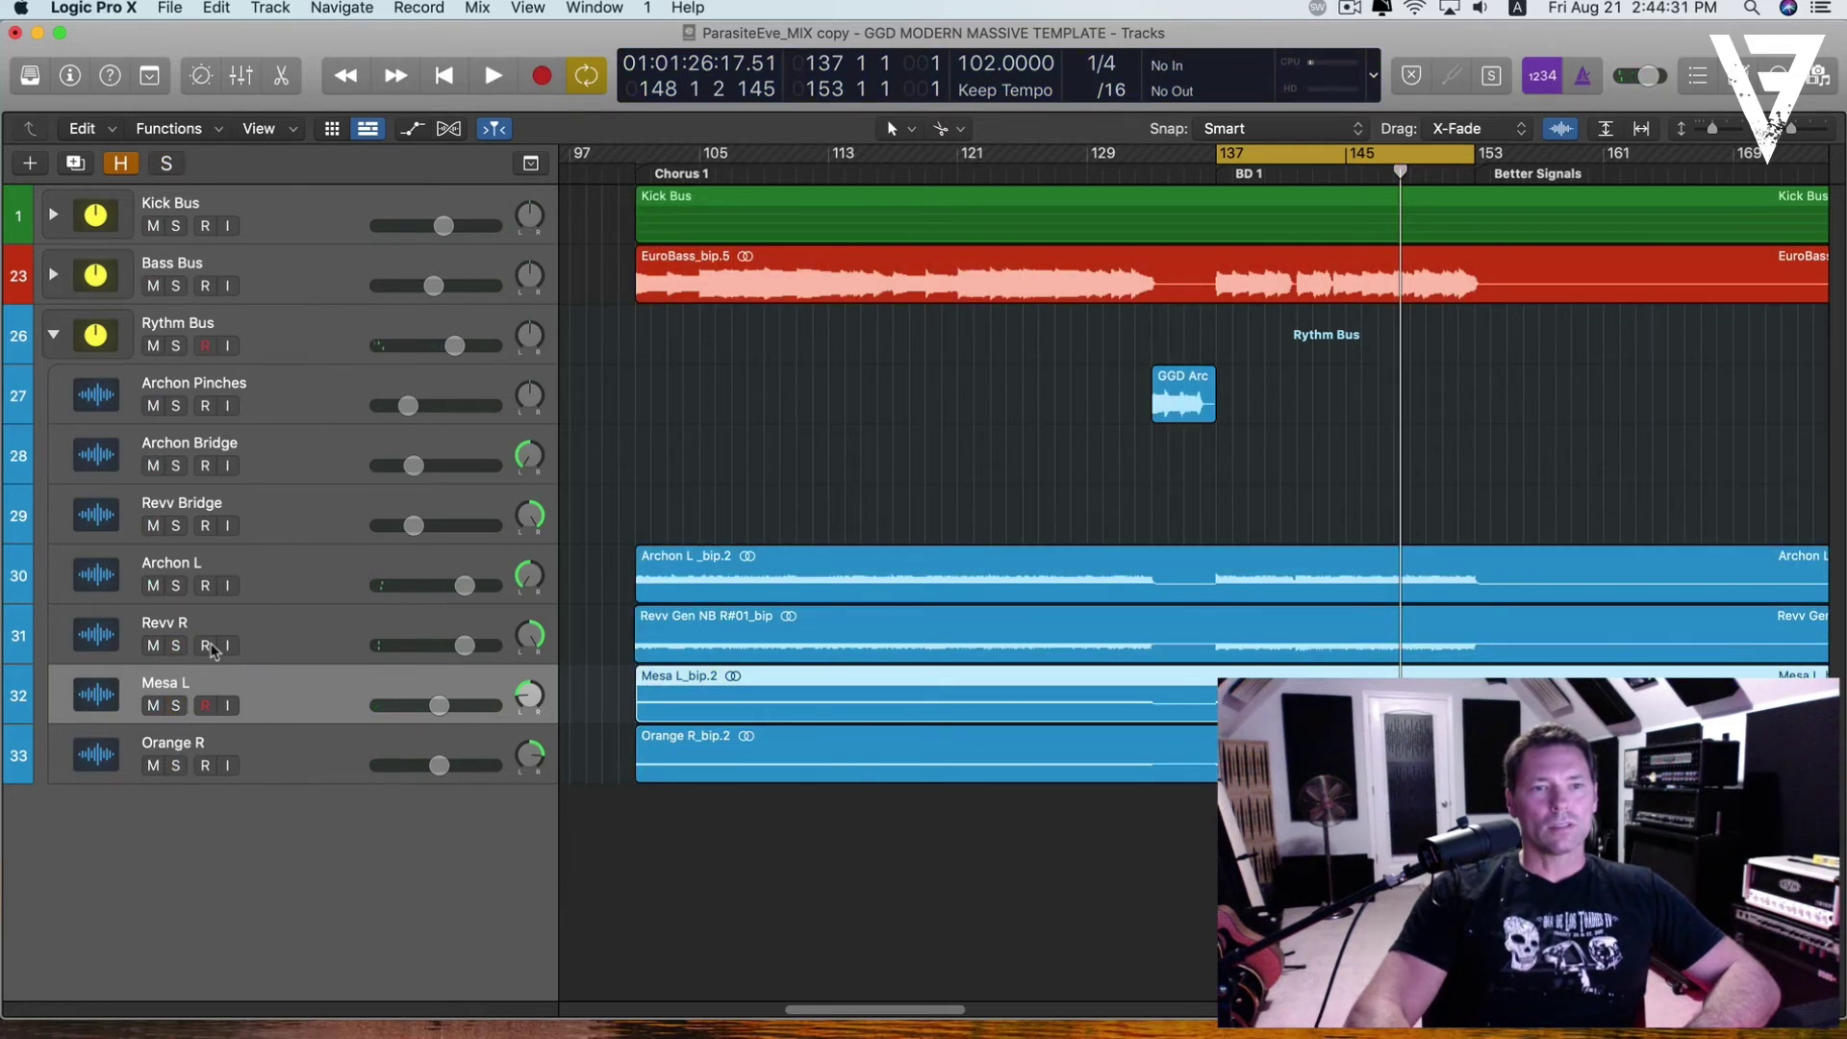
- Select the Rythm Bus and show the mixer, enlarging it to give the channel strips more room
left_click(283, 336)
left_click(240, 79)
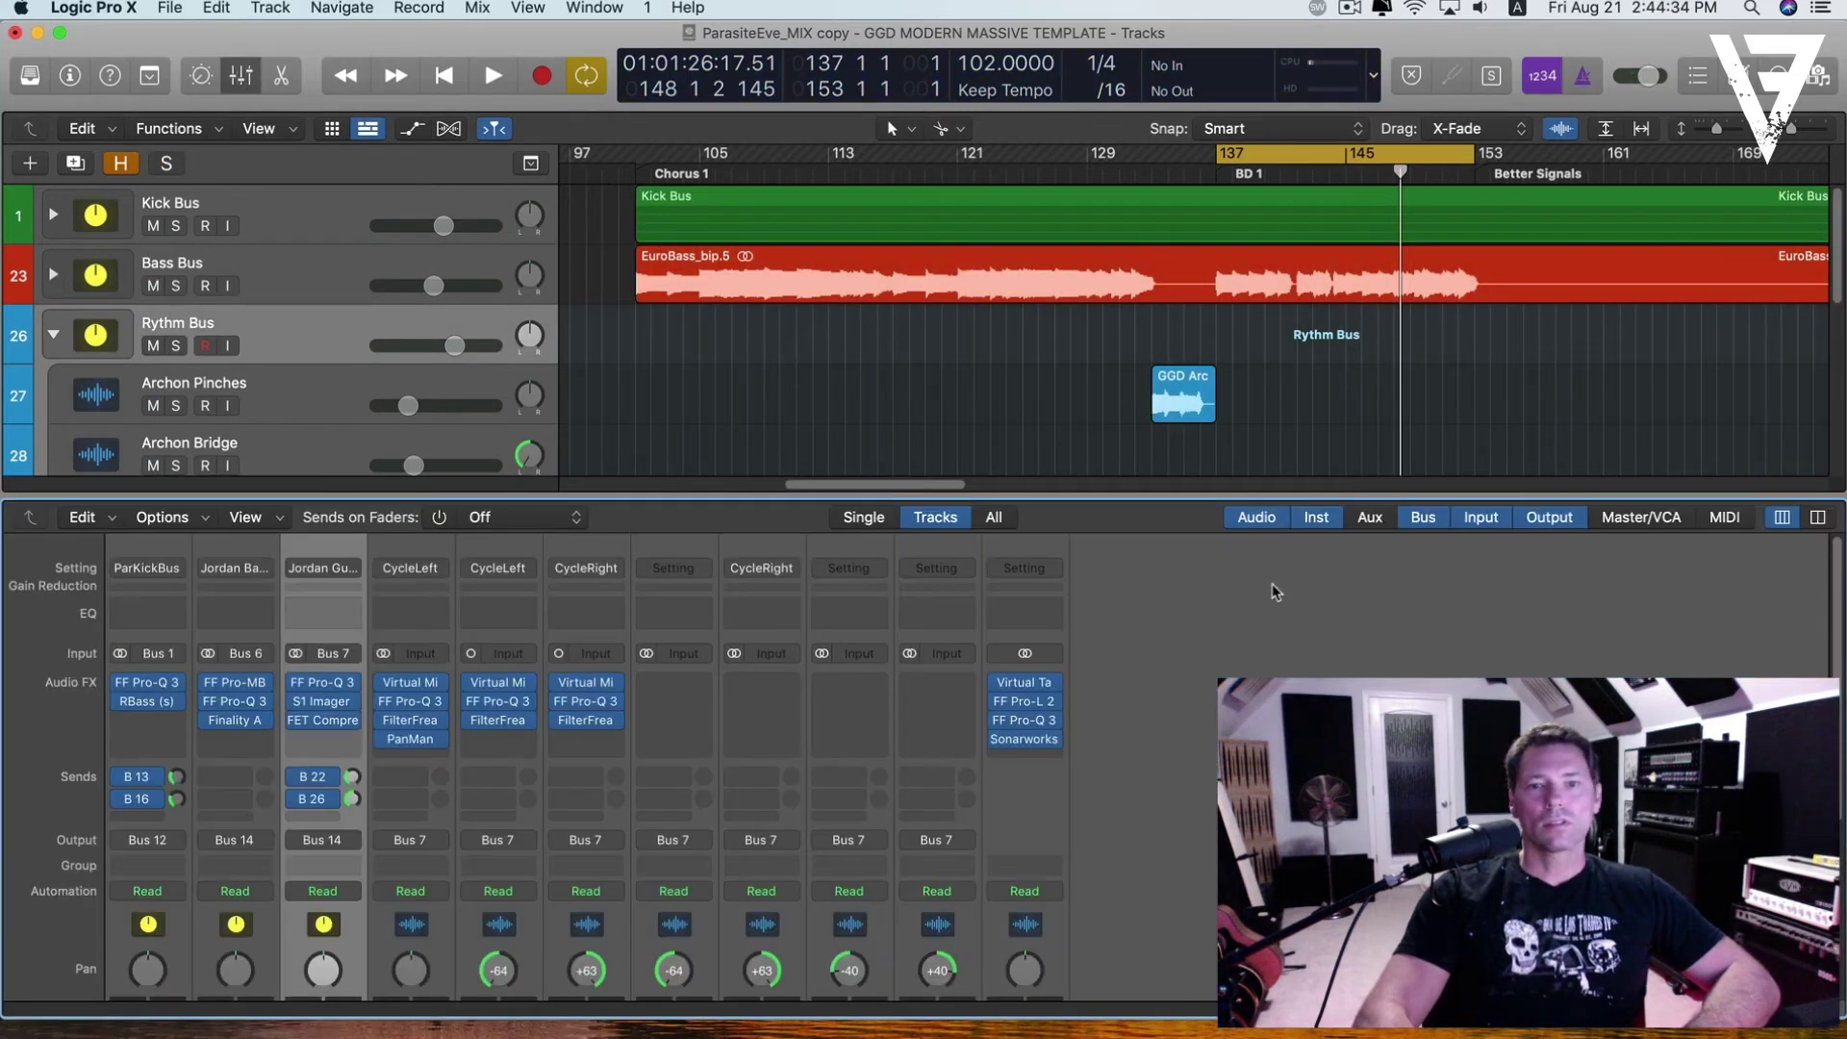
left_click_drag(612, 478, 609, 396)
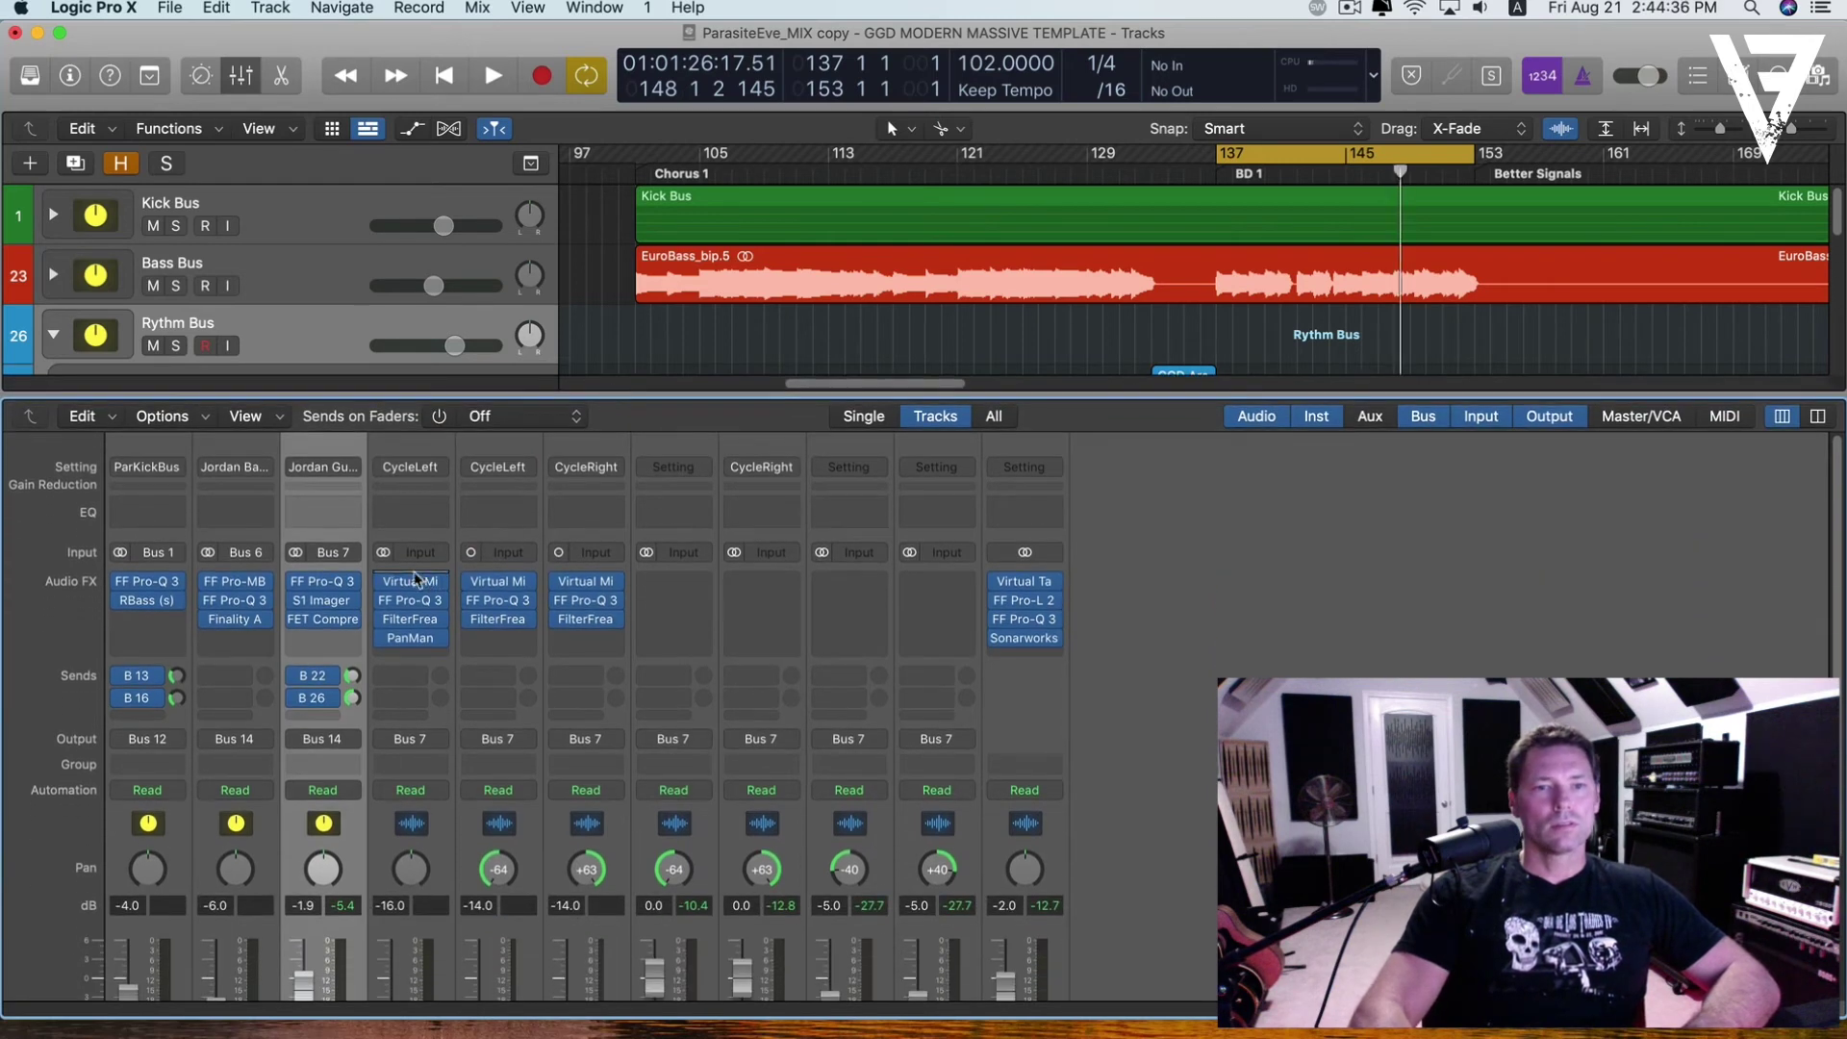
- Open the Rythm Bus FF Pro-Q 3, move its window clear of the webcam area, and examine the EQ bands
left_click(331, 589)
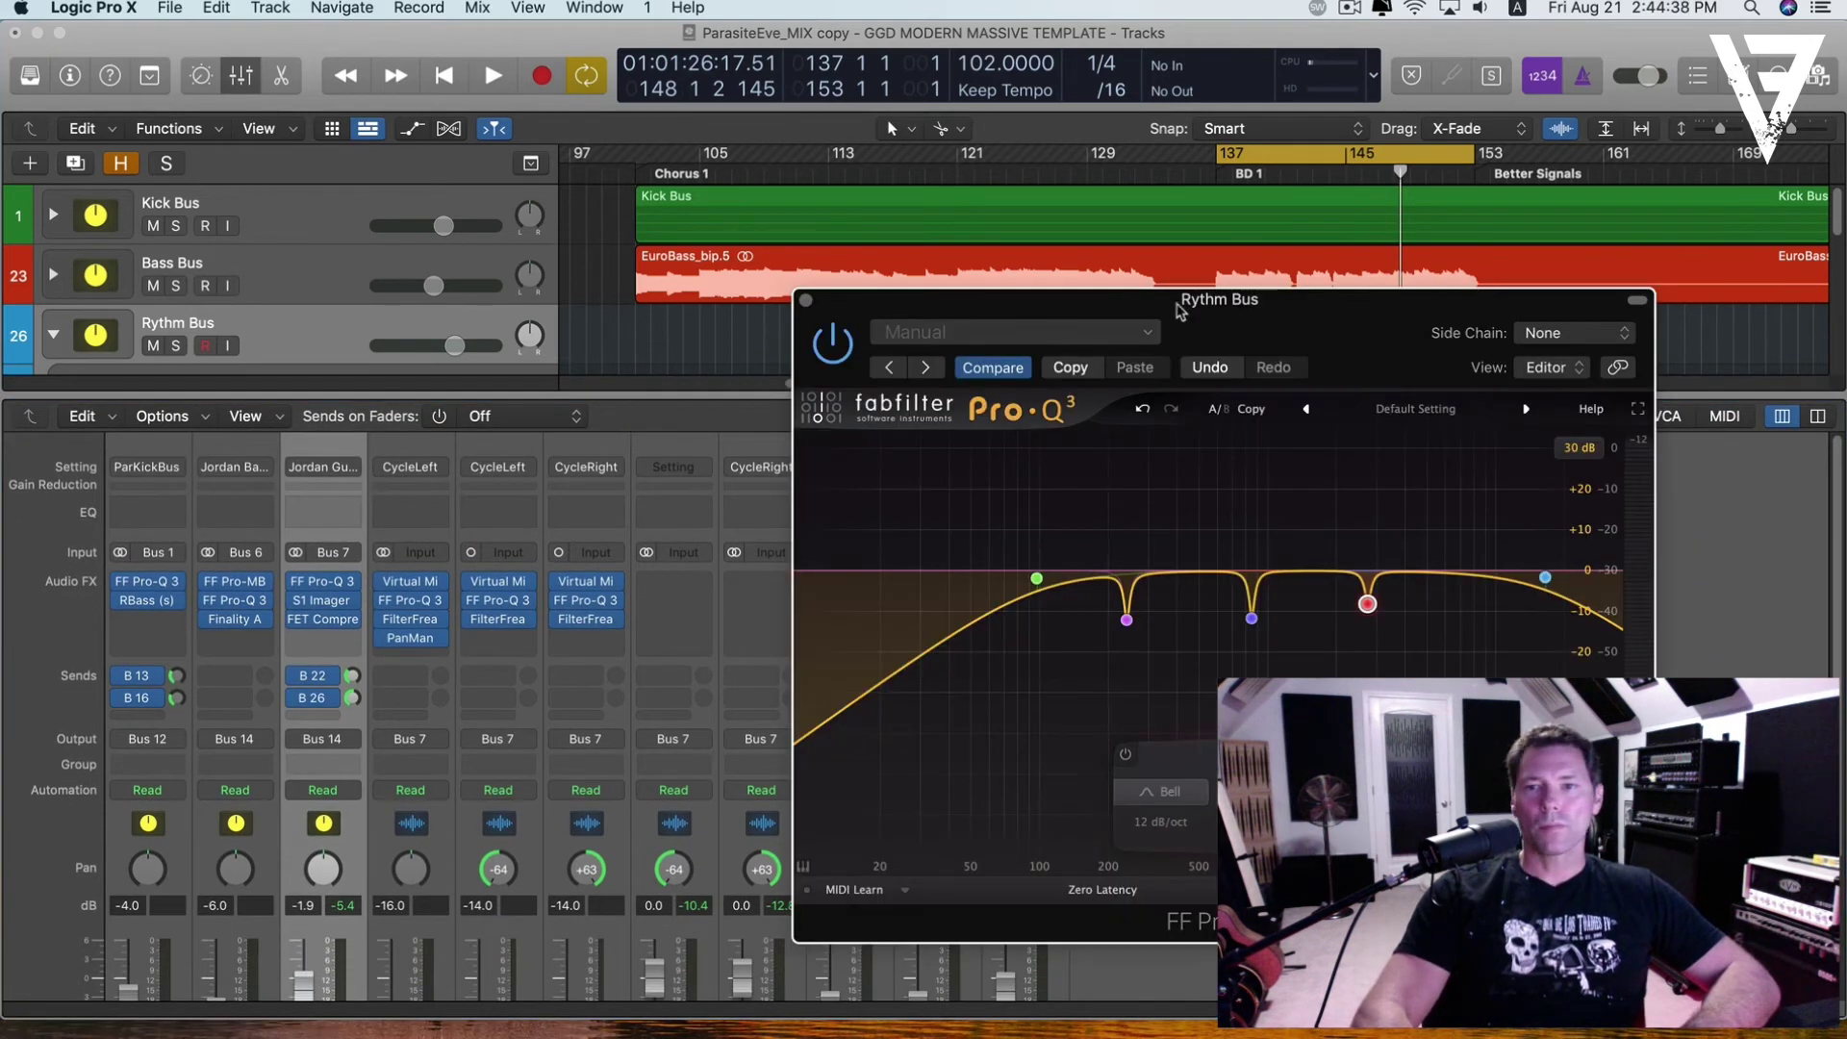
left_click_drag(1180, 310, 751, 271)
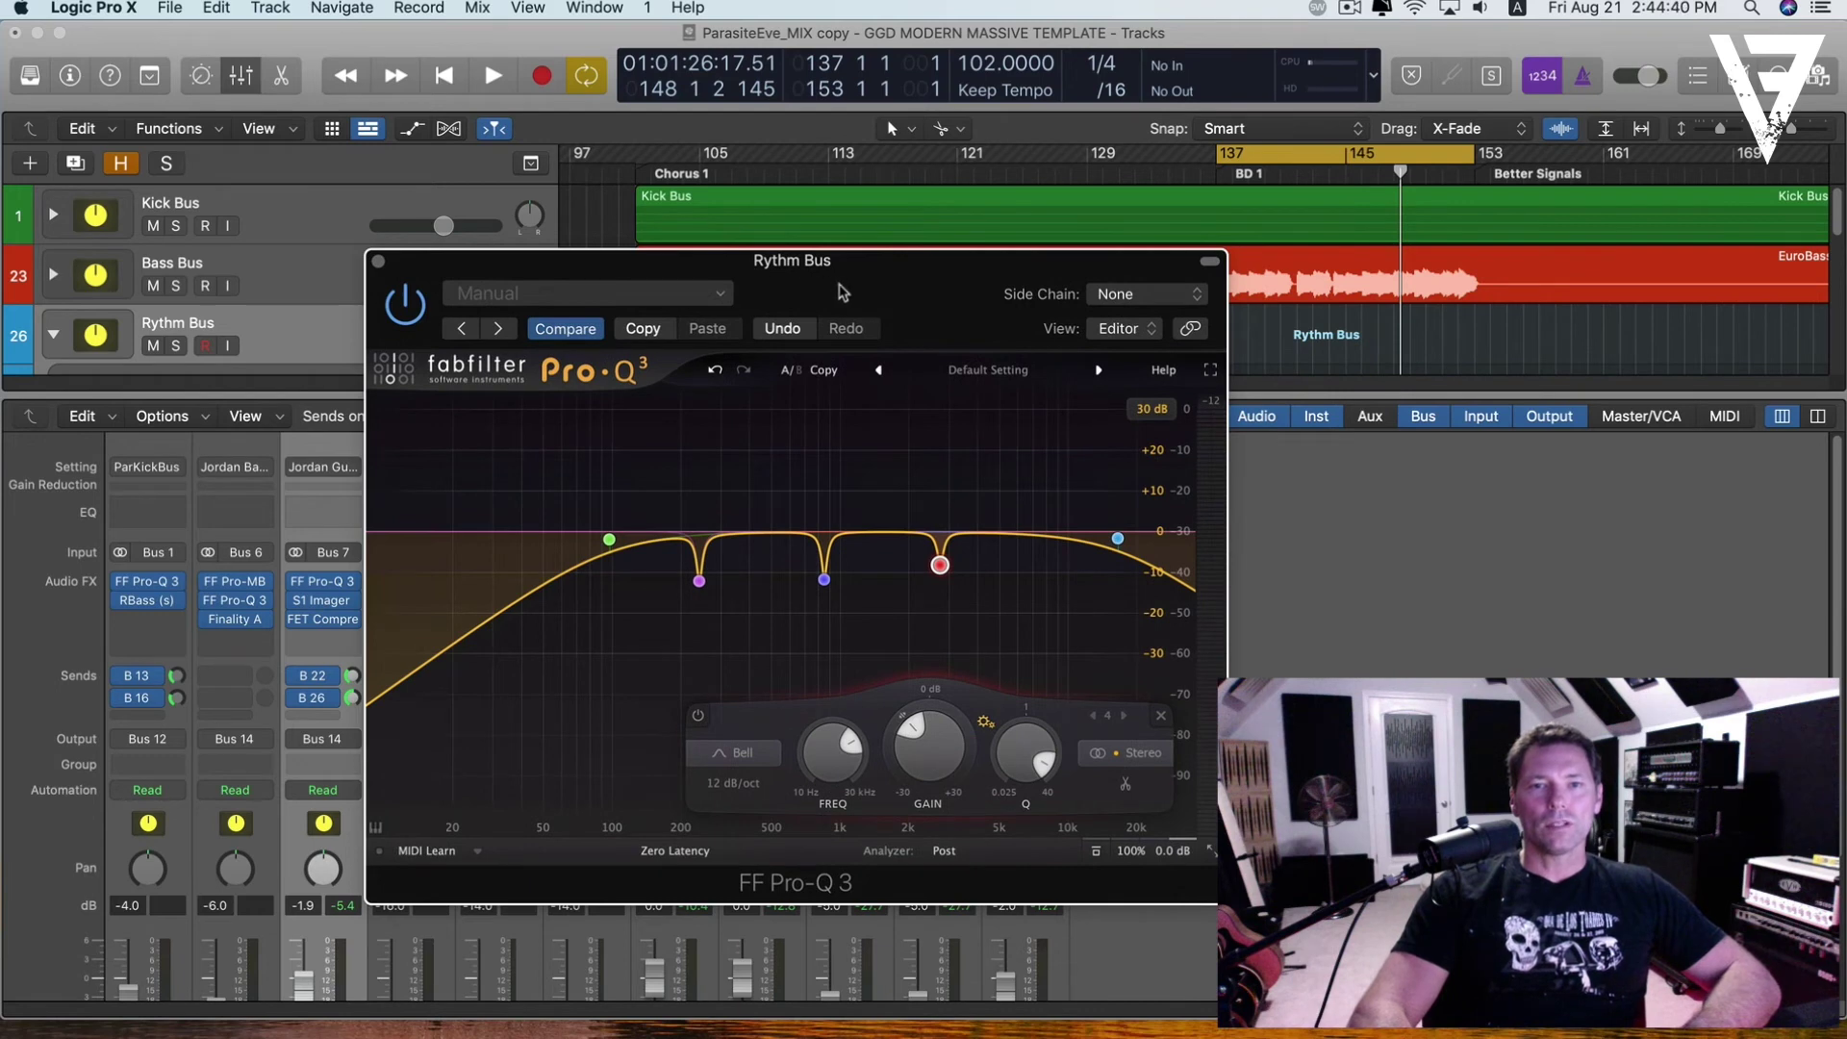
mouse_move(701, 587)
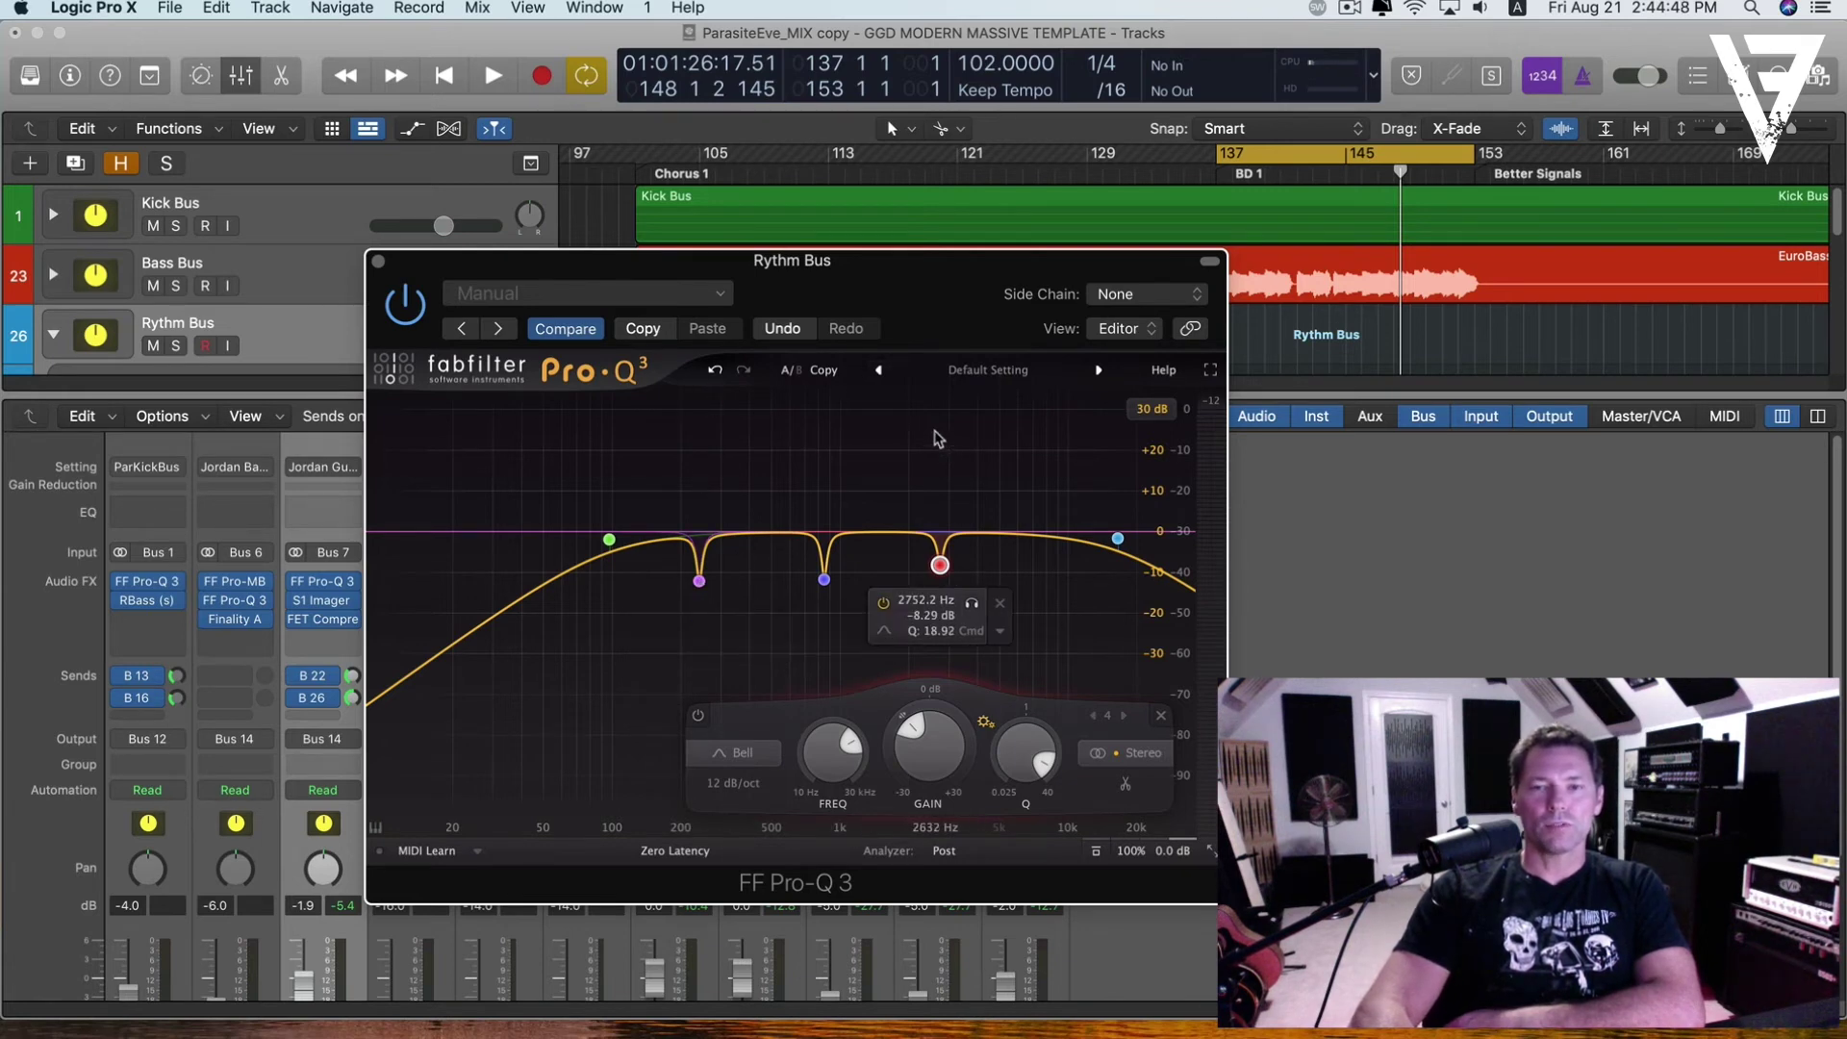
mouse_move(594, 555)
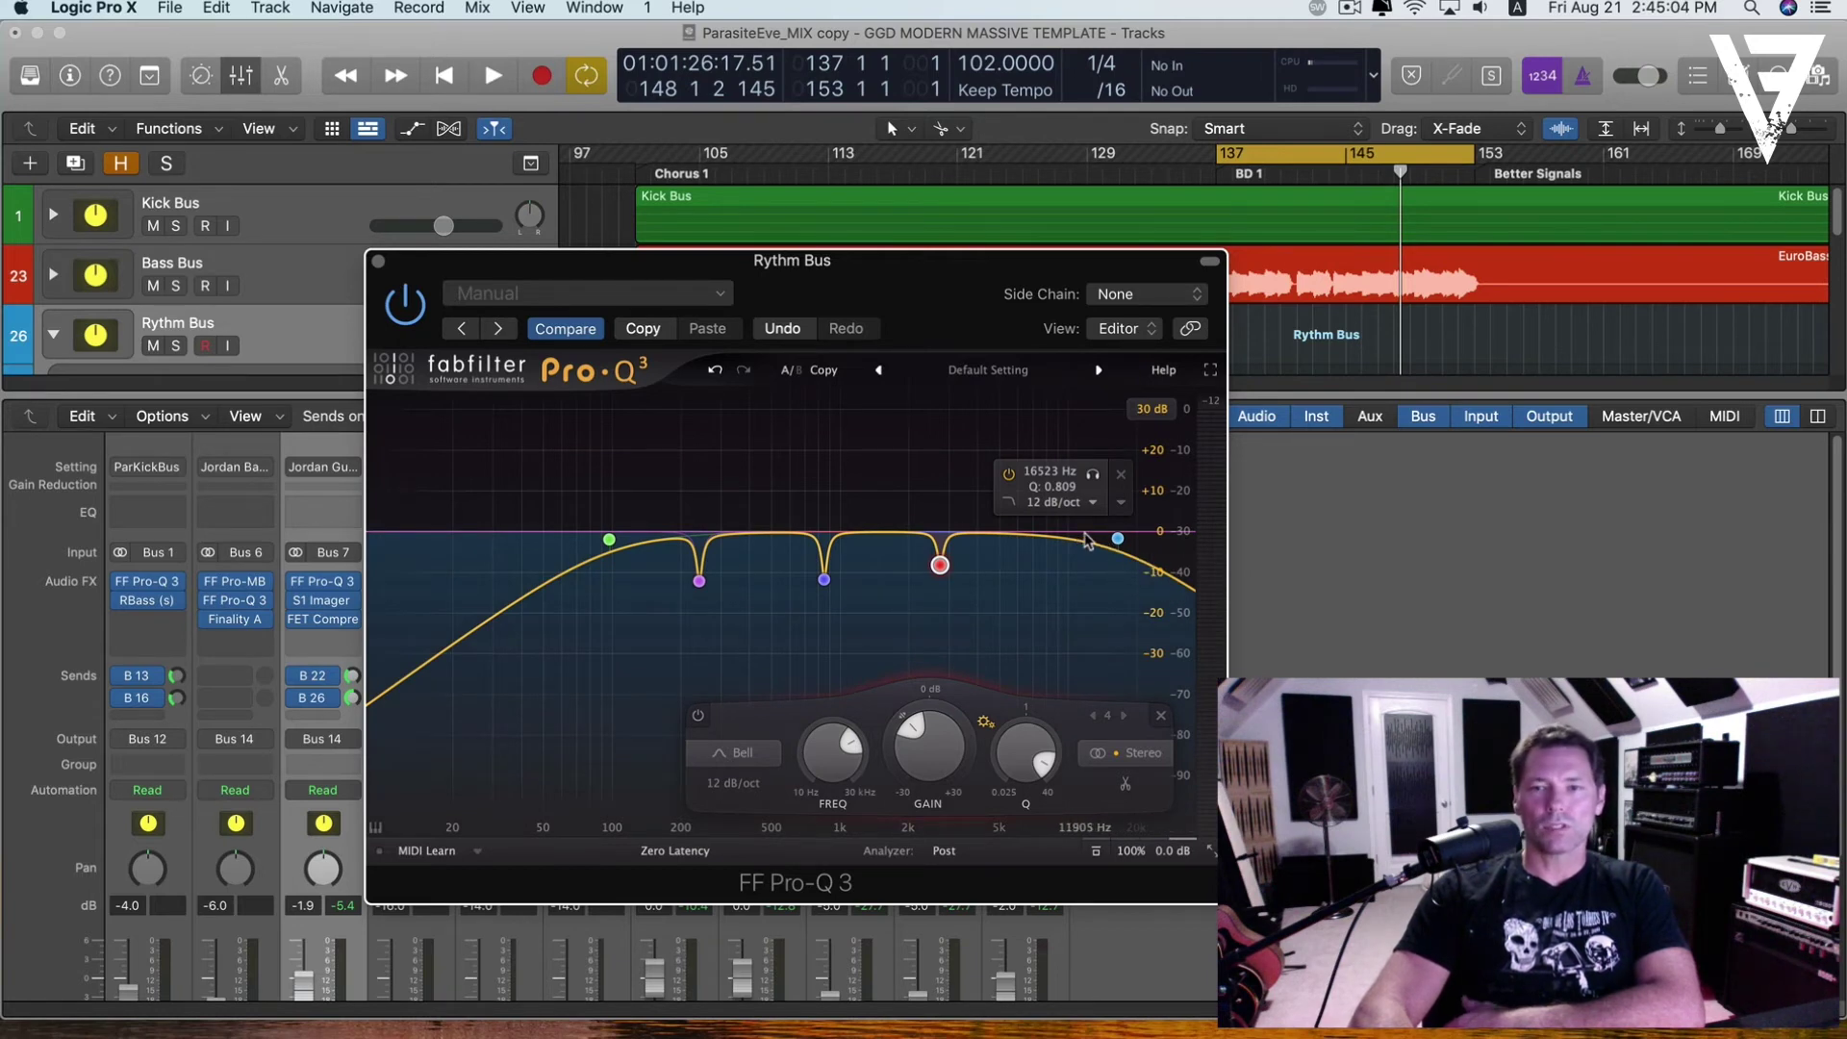
- Boost the three narrow notch bands near 240 Hz, 855 Hz and 2.77 kHz to about +30 dB each
left_click_drag(797, 279, 731, 292)
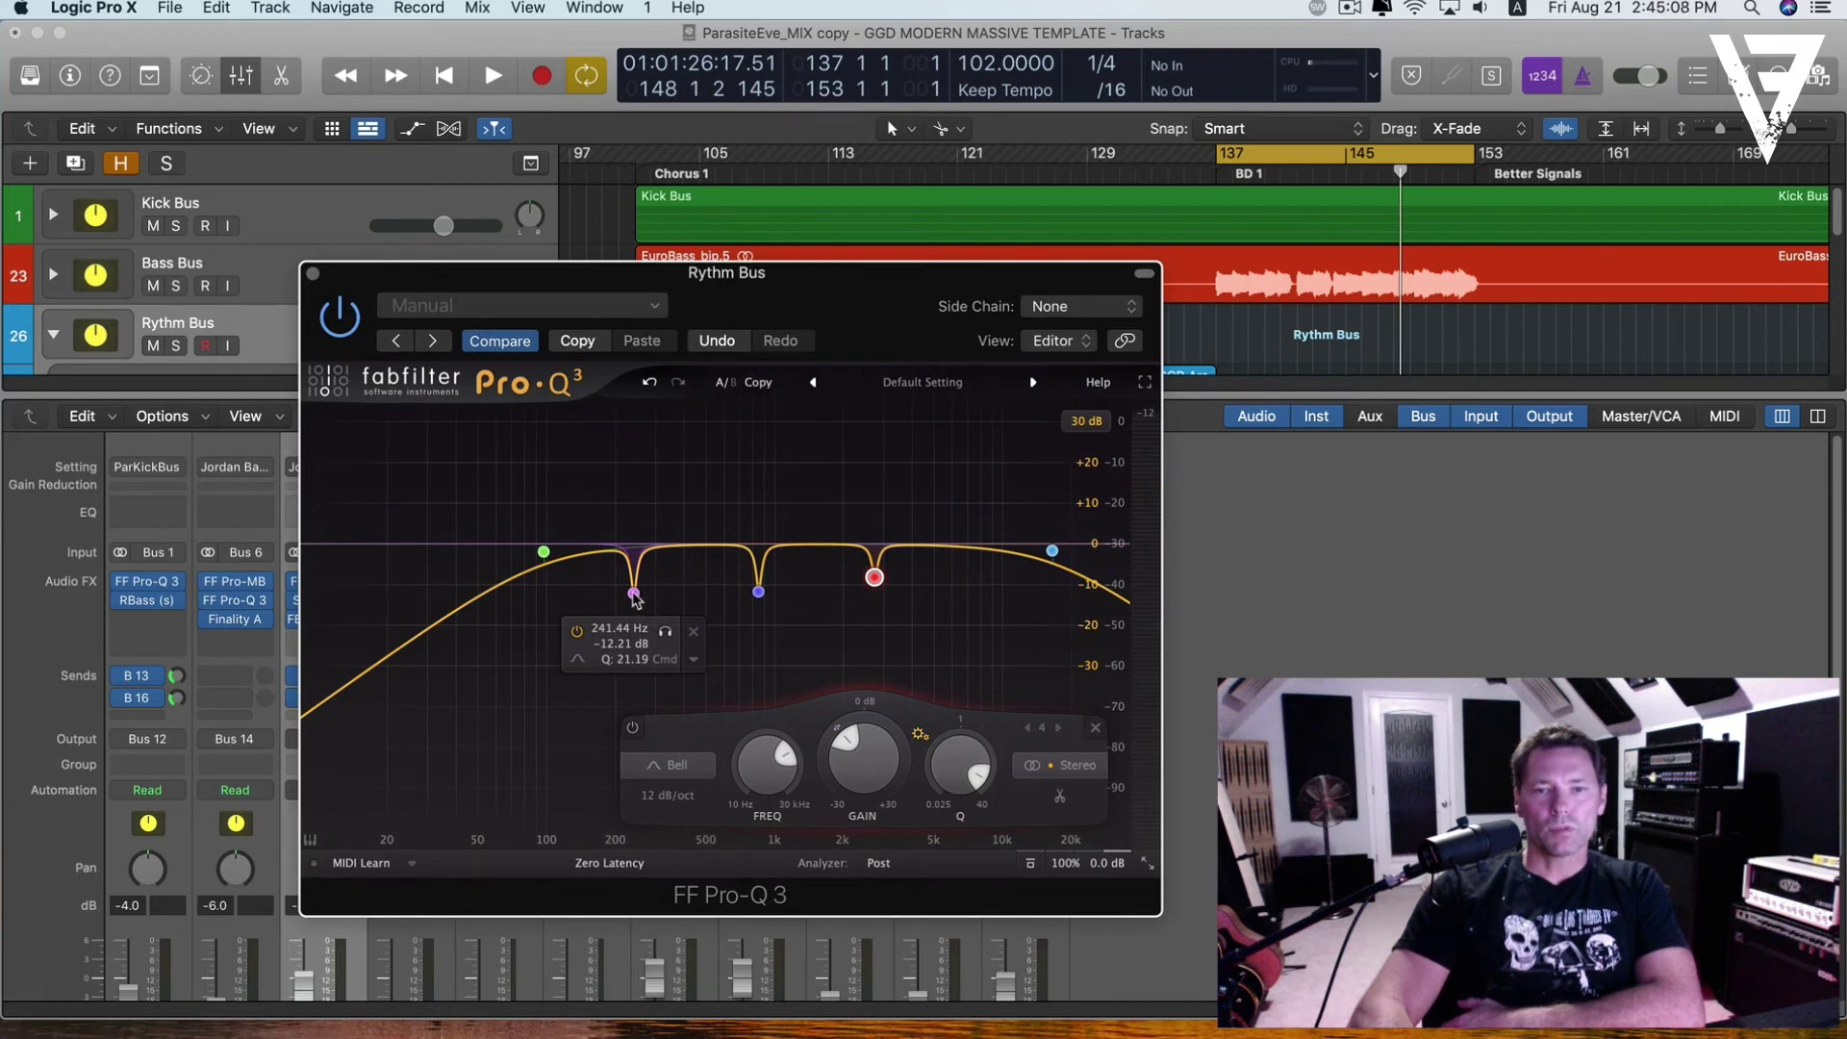
left_click_drag(634, 593, 634, 424)
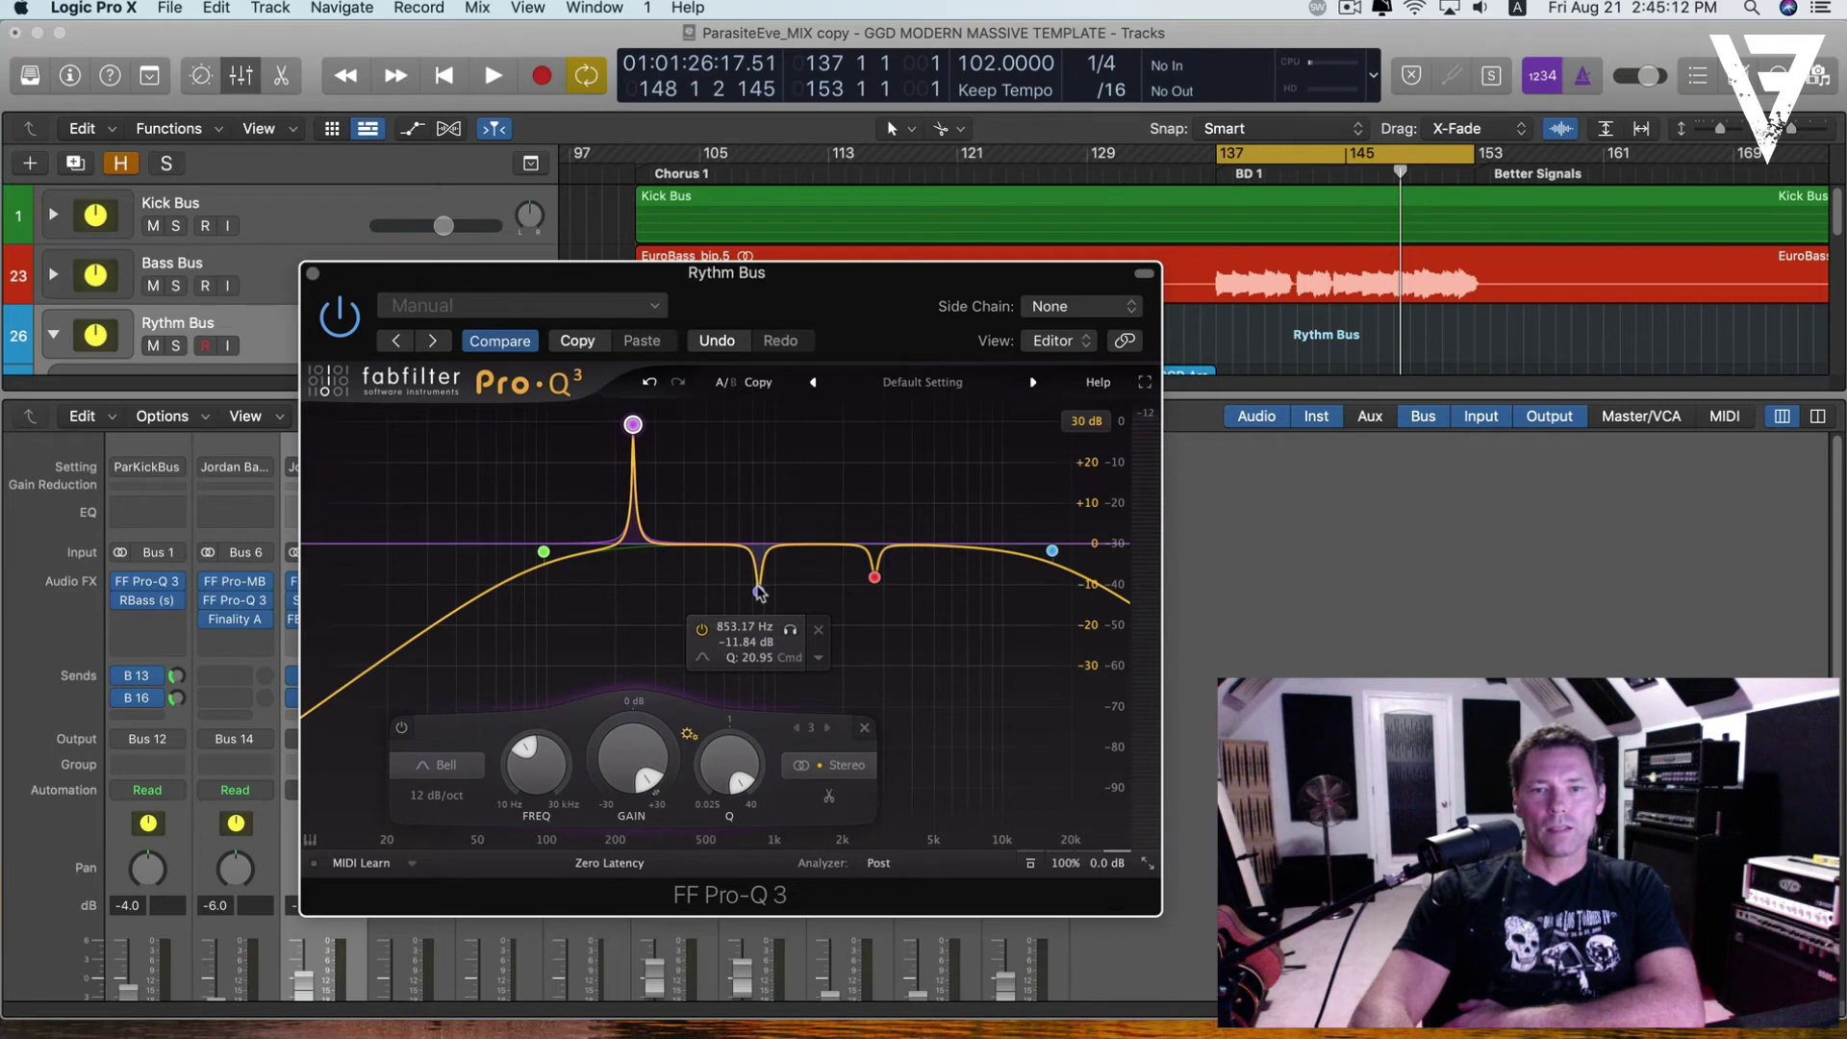
left_click_drag(760, 592, 759, 423)
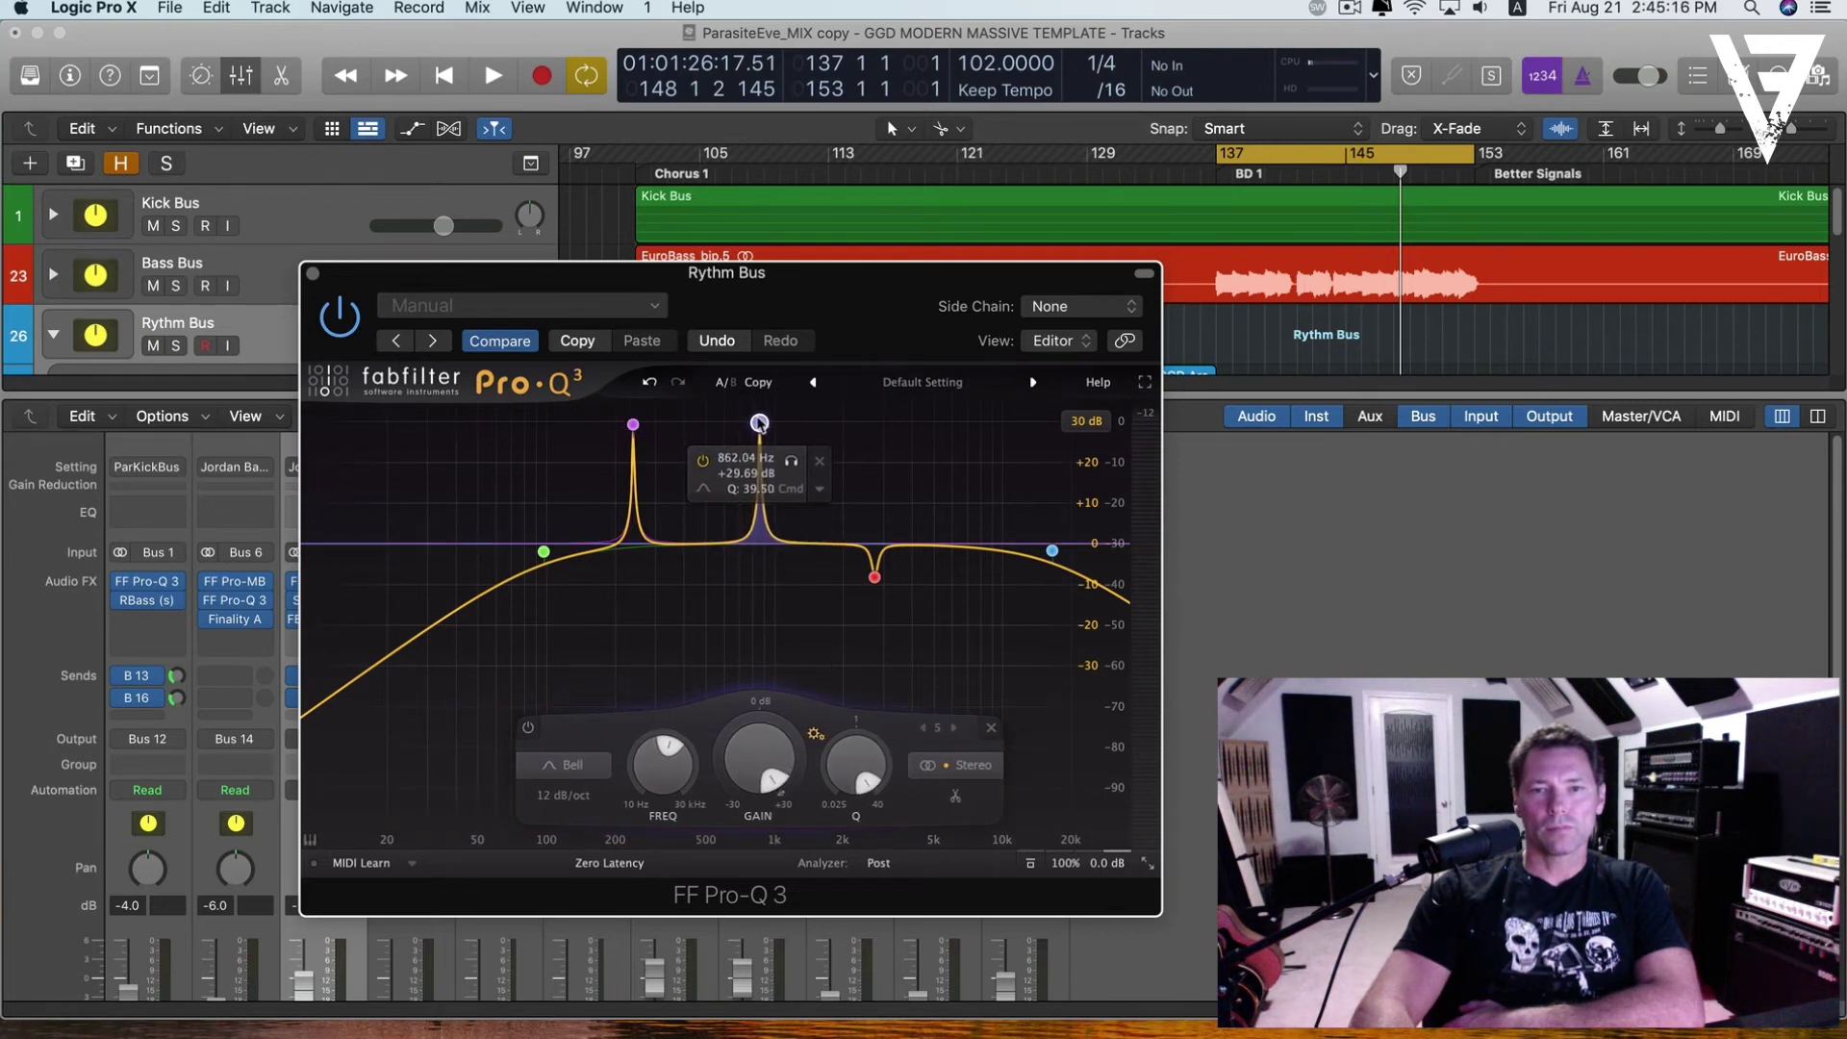
mouse_move(882, 589)
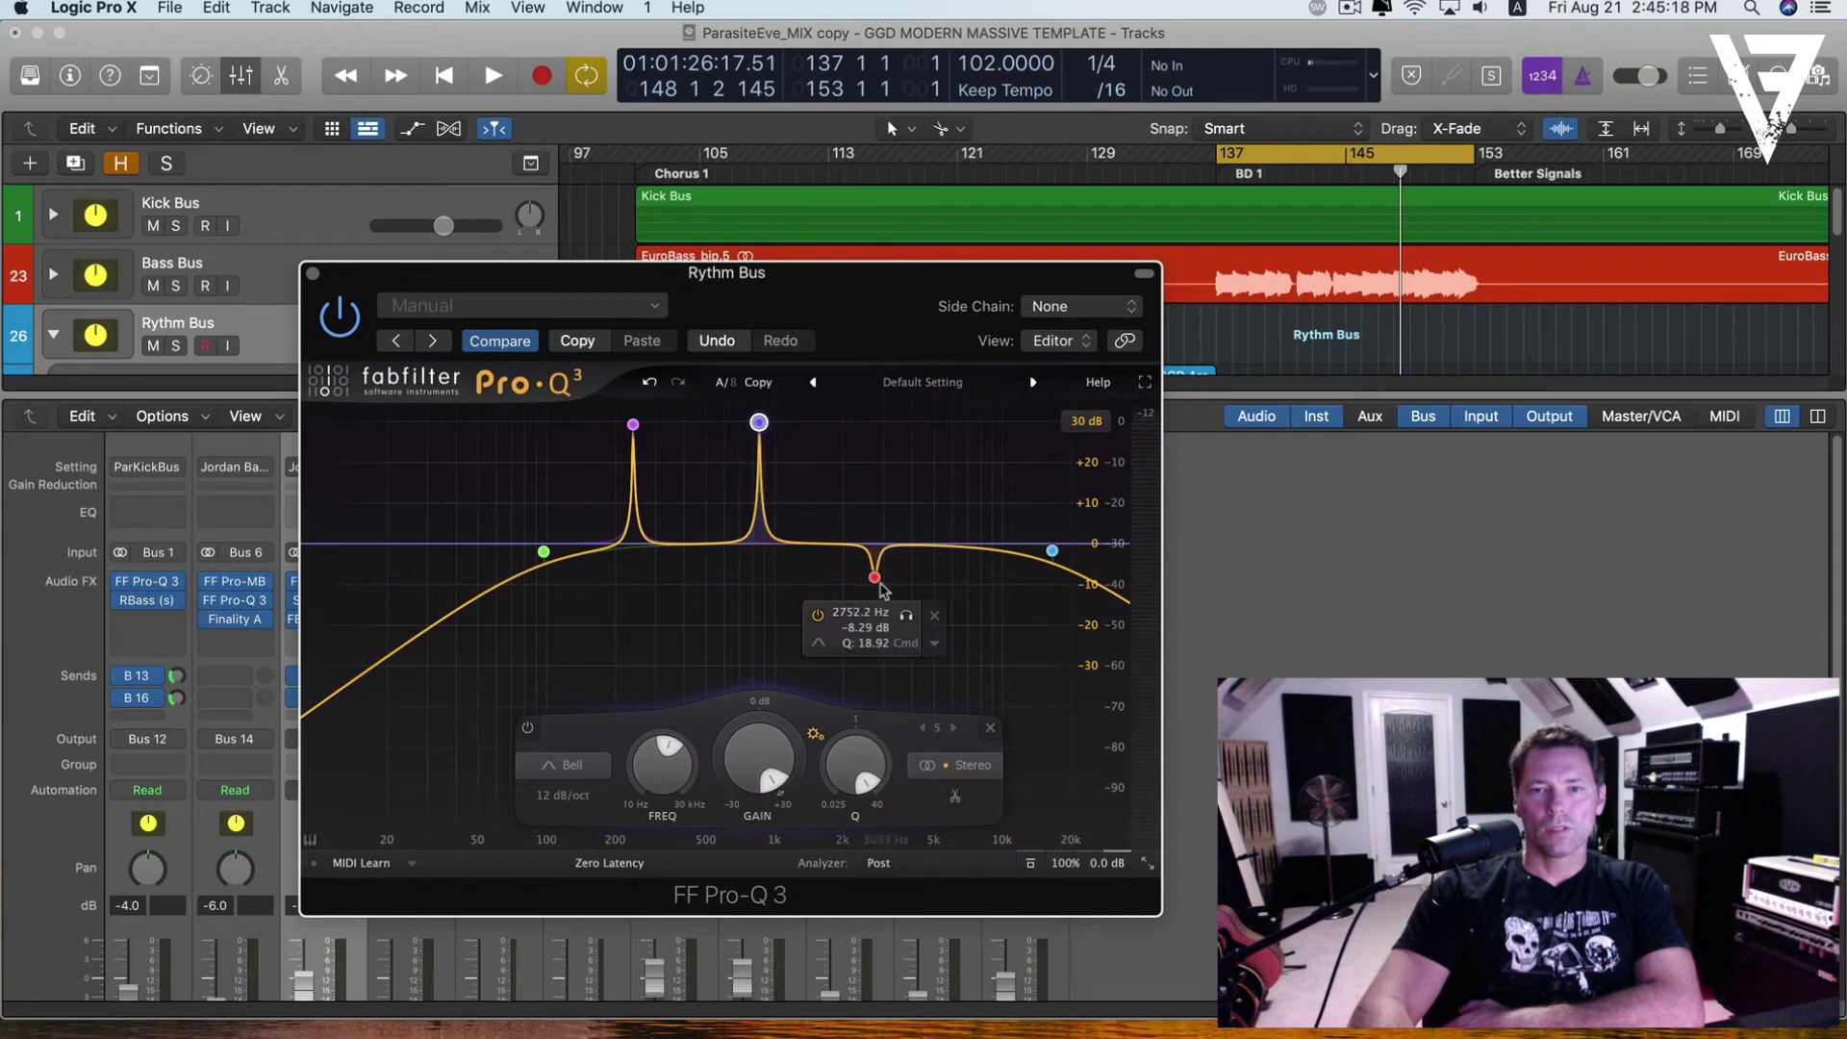
left_click_drag(874, 578, 875, 423)
- Bypass the three boosted bands at about 2.77 kHz, 855 Hz and 240 Hz, and reposition the EQ window
left_click(820, 462)
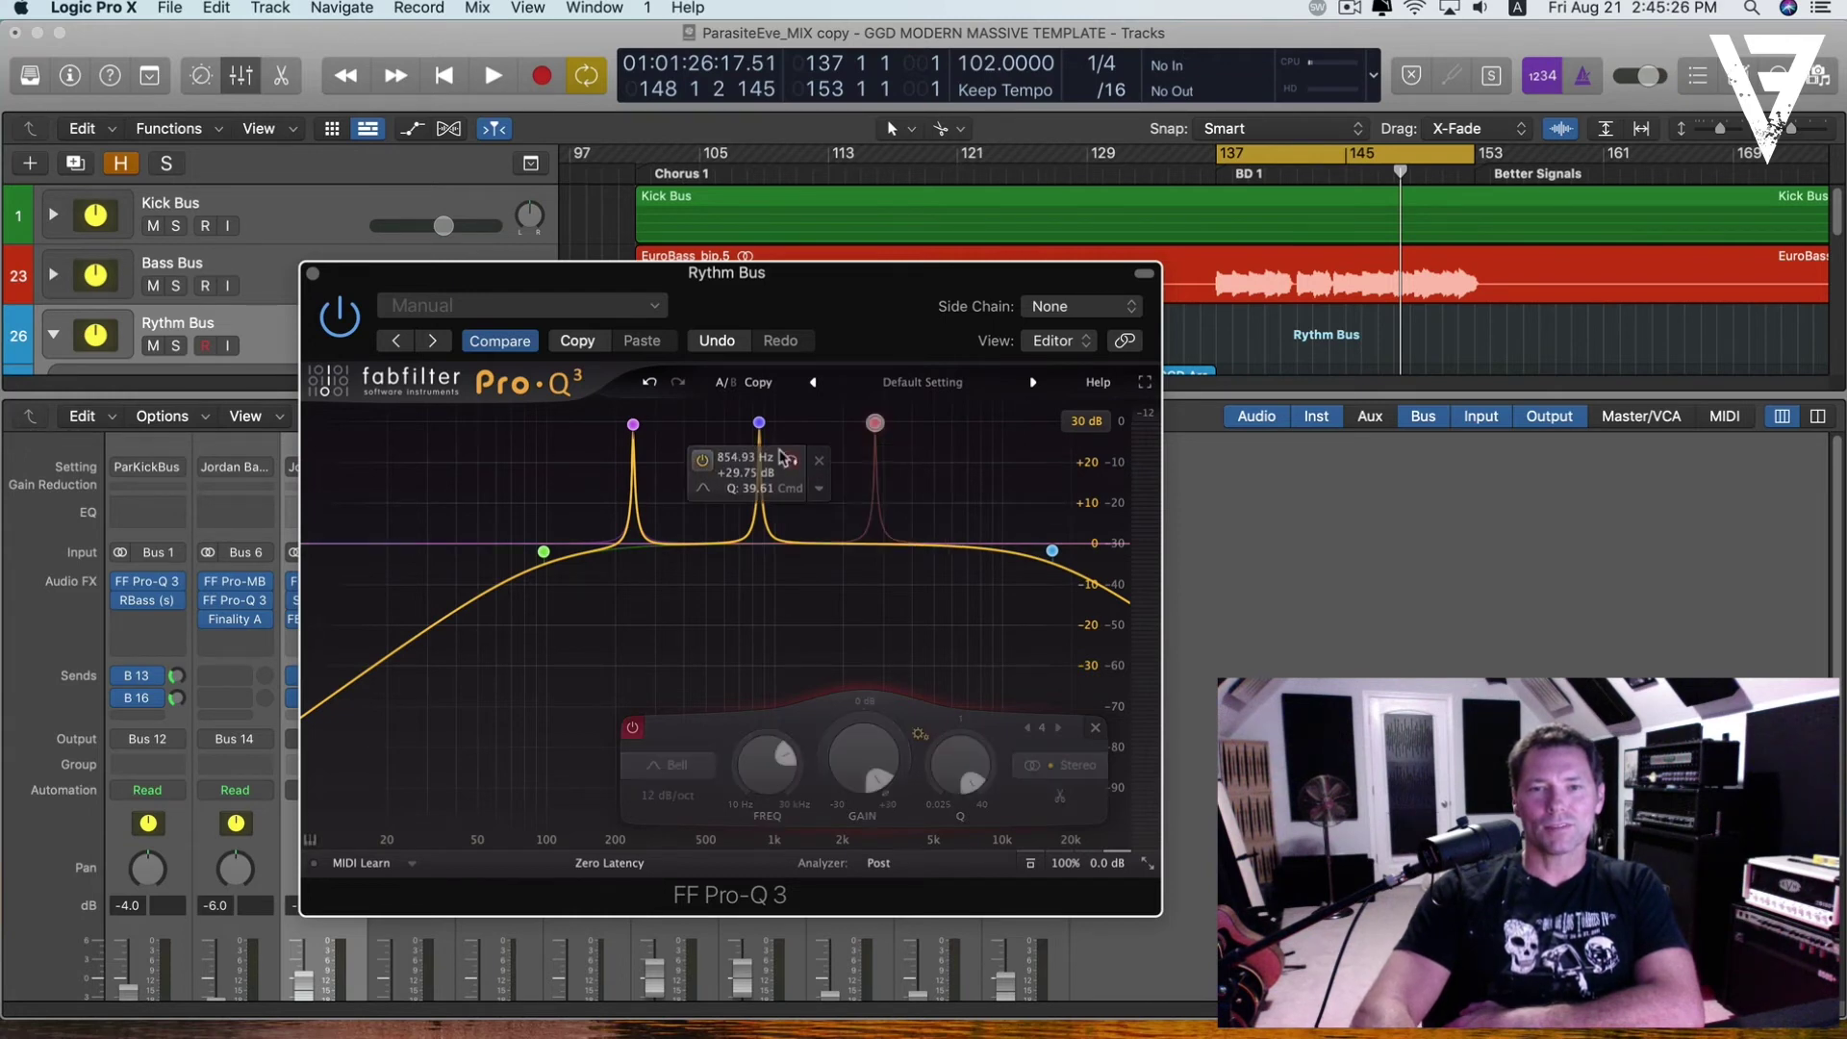
left_click(705, 460)
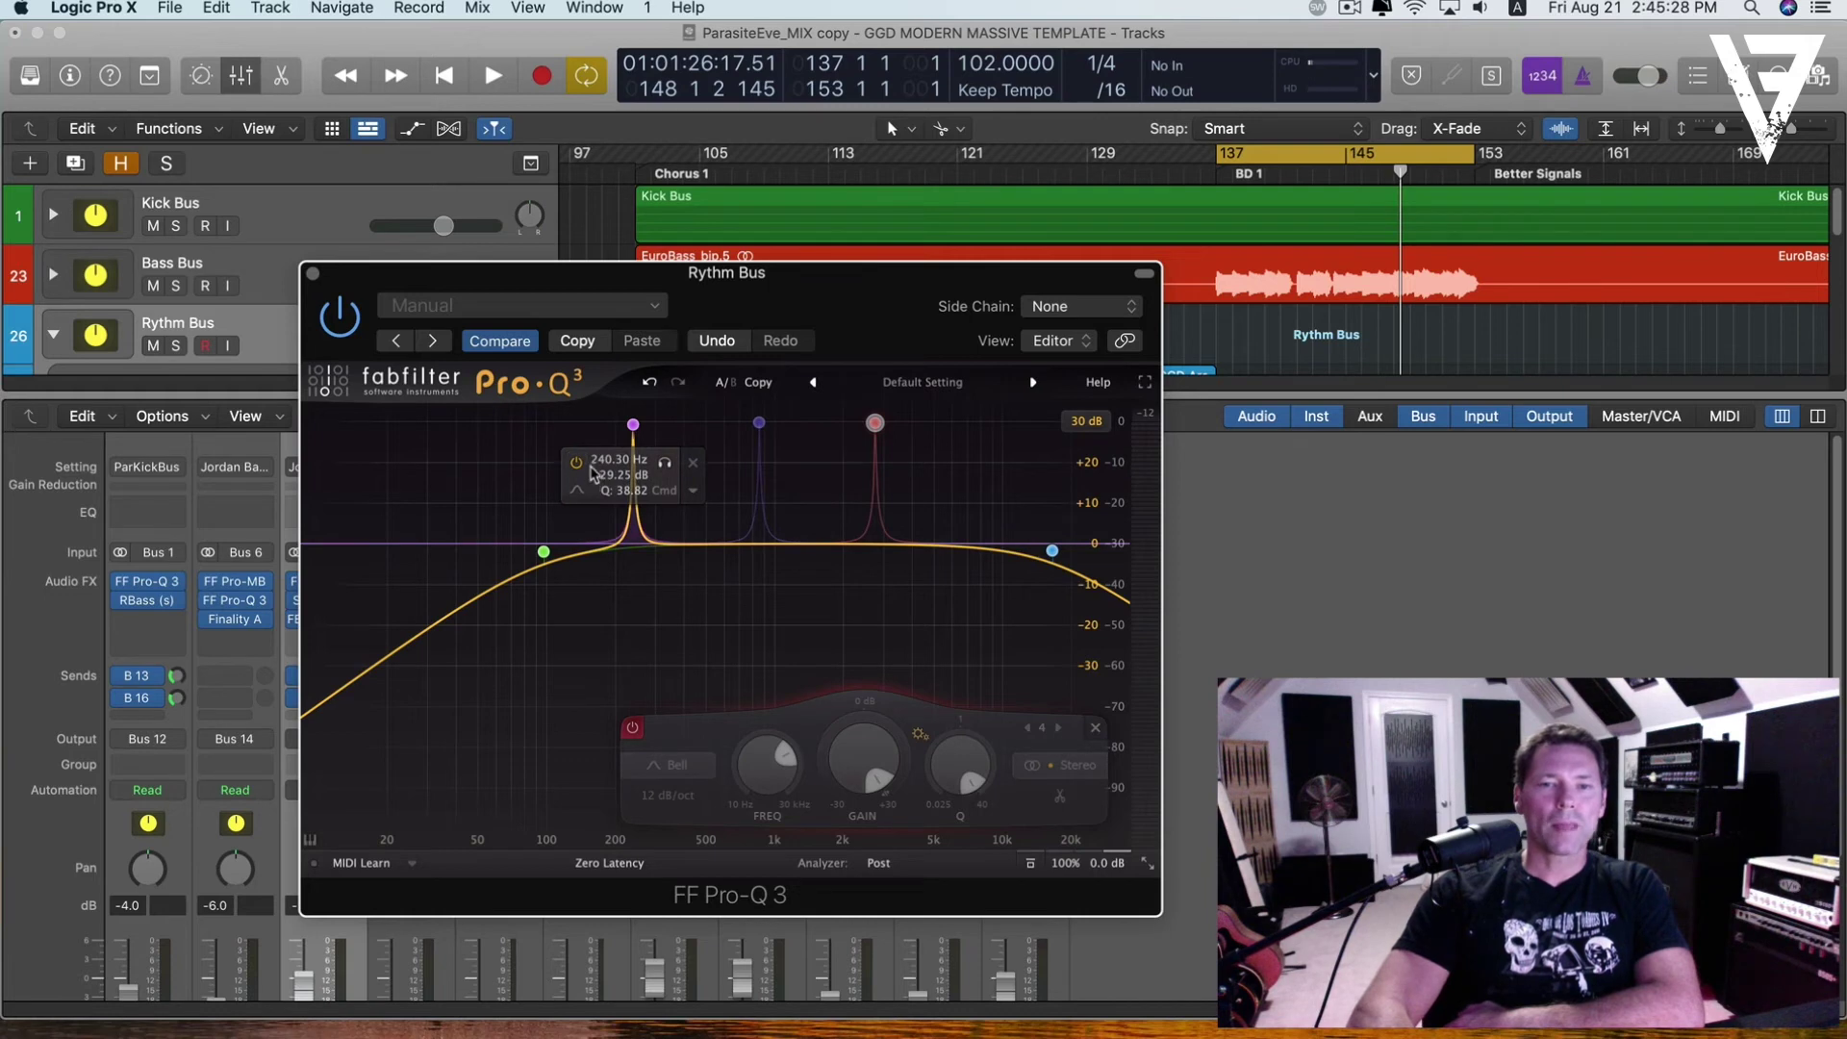
left_click(577, 462)
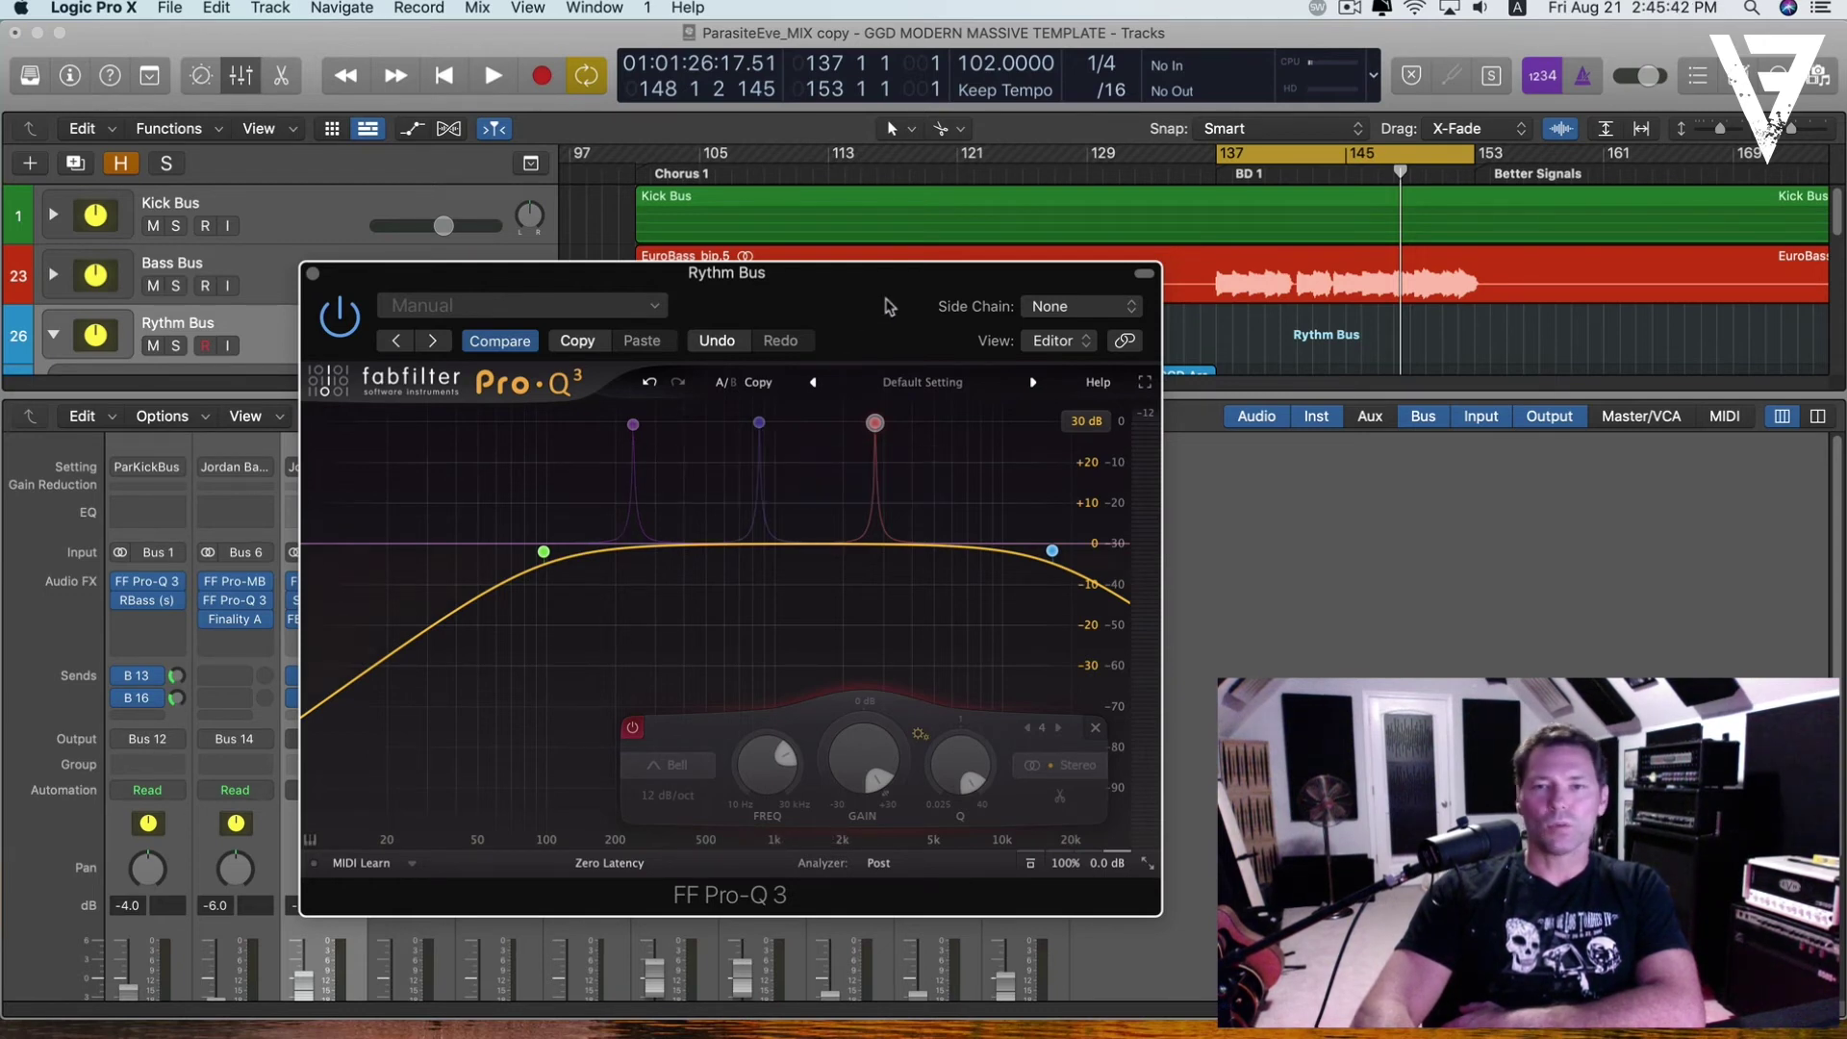
left_click_drag(886, 306, 942, 268)
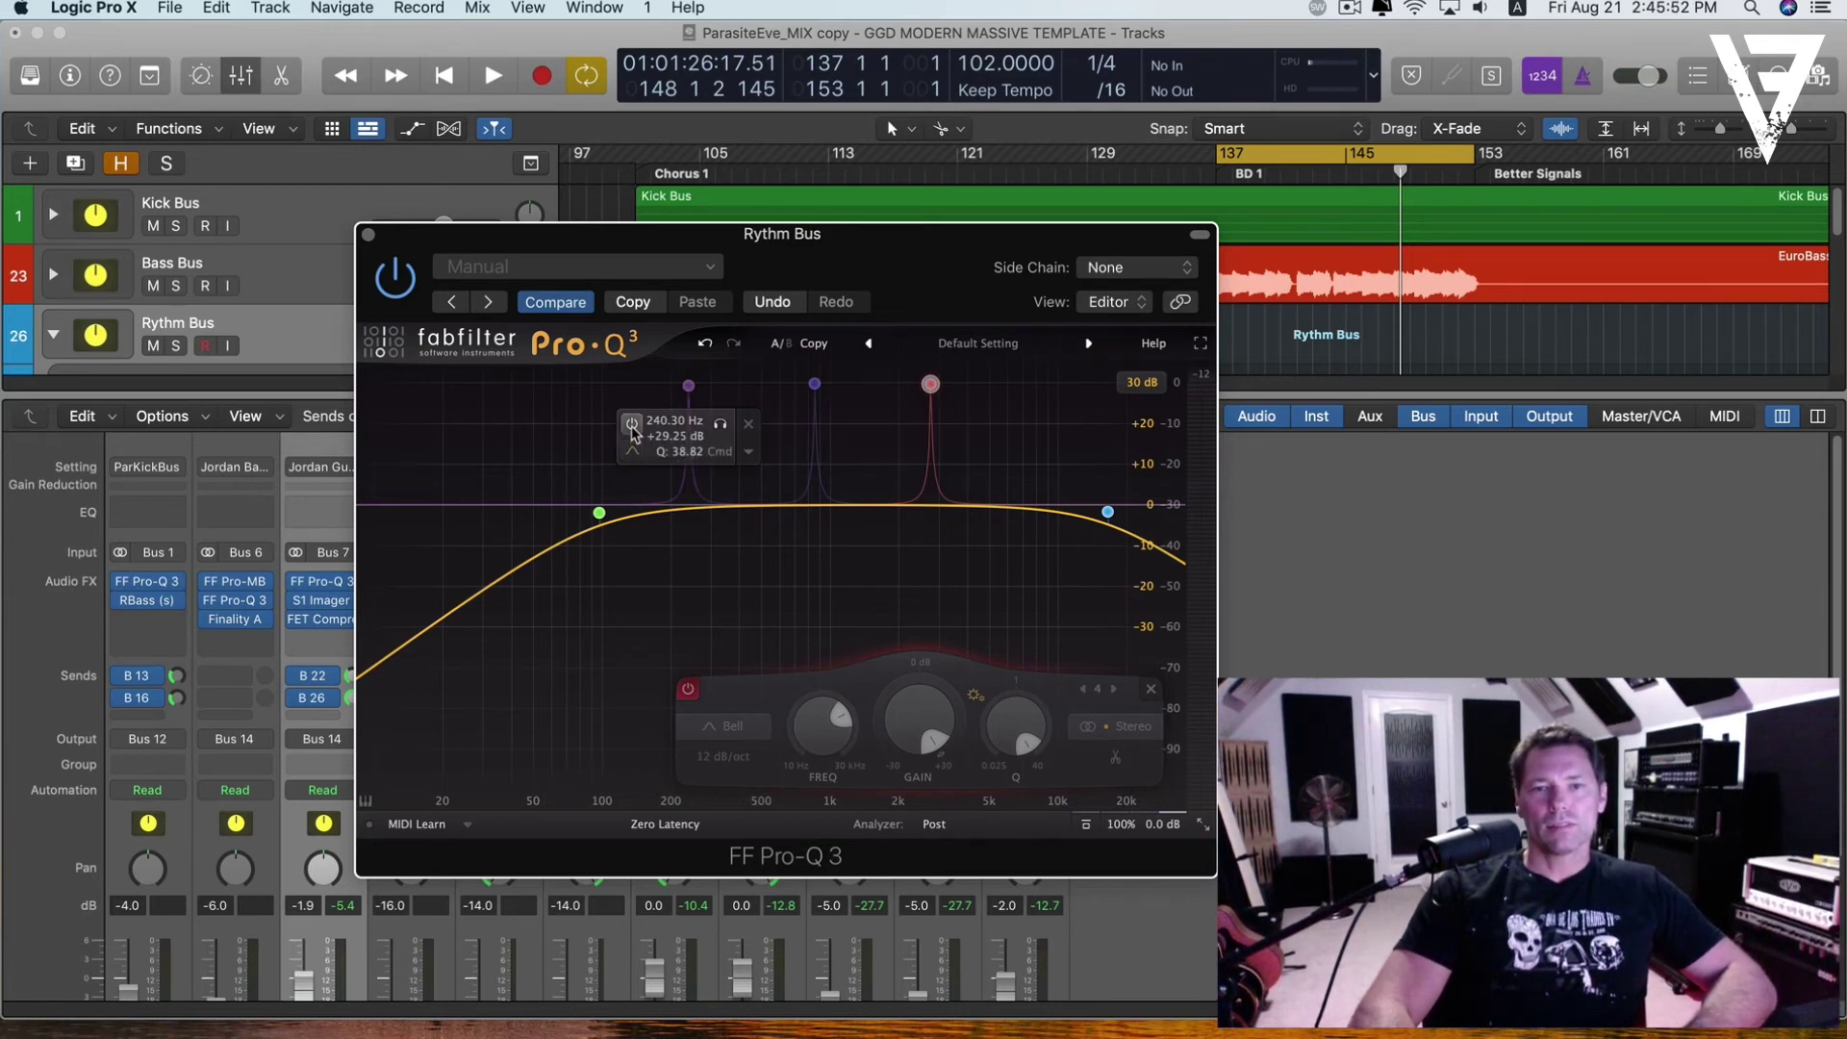
- Re-enable the 240 Hz band and audition its boost during playback, both in the full guitar sound and soloed
left_click(632, 423)
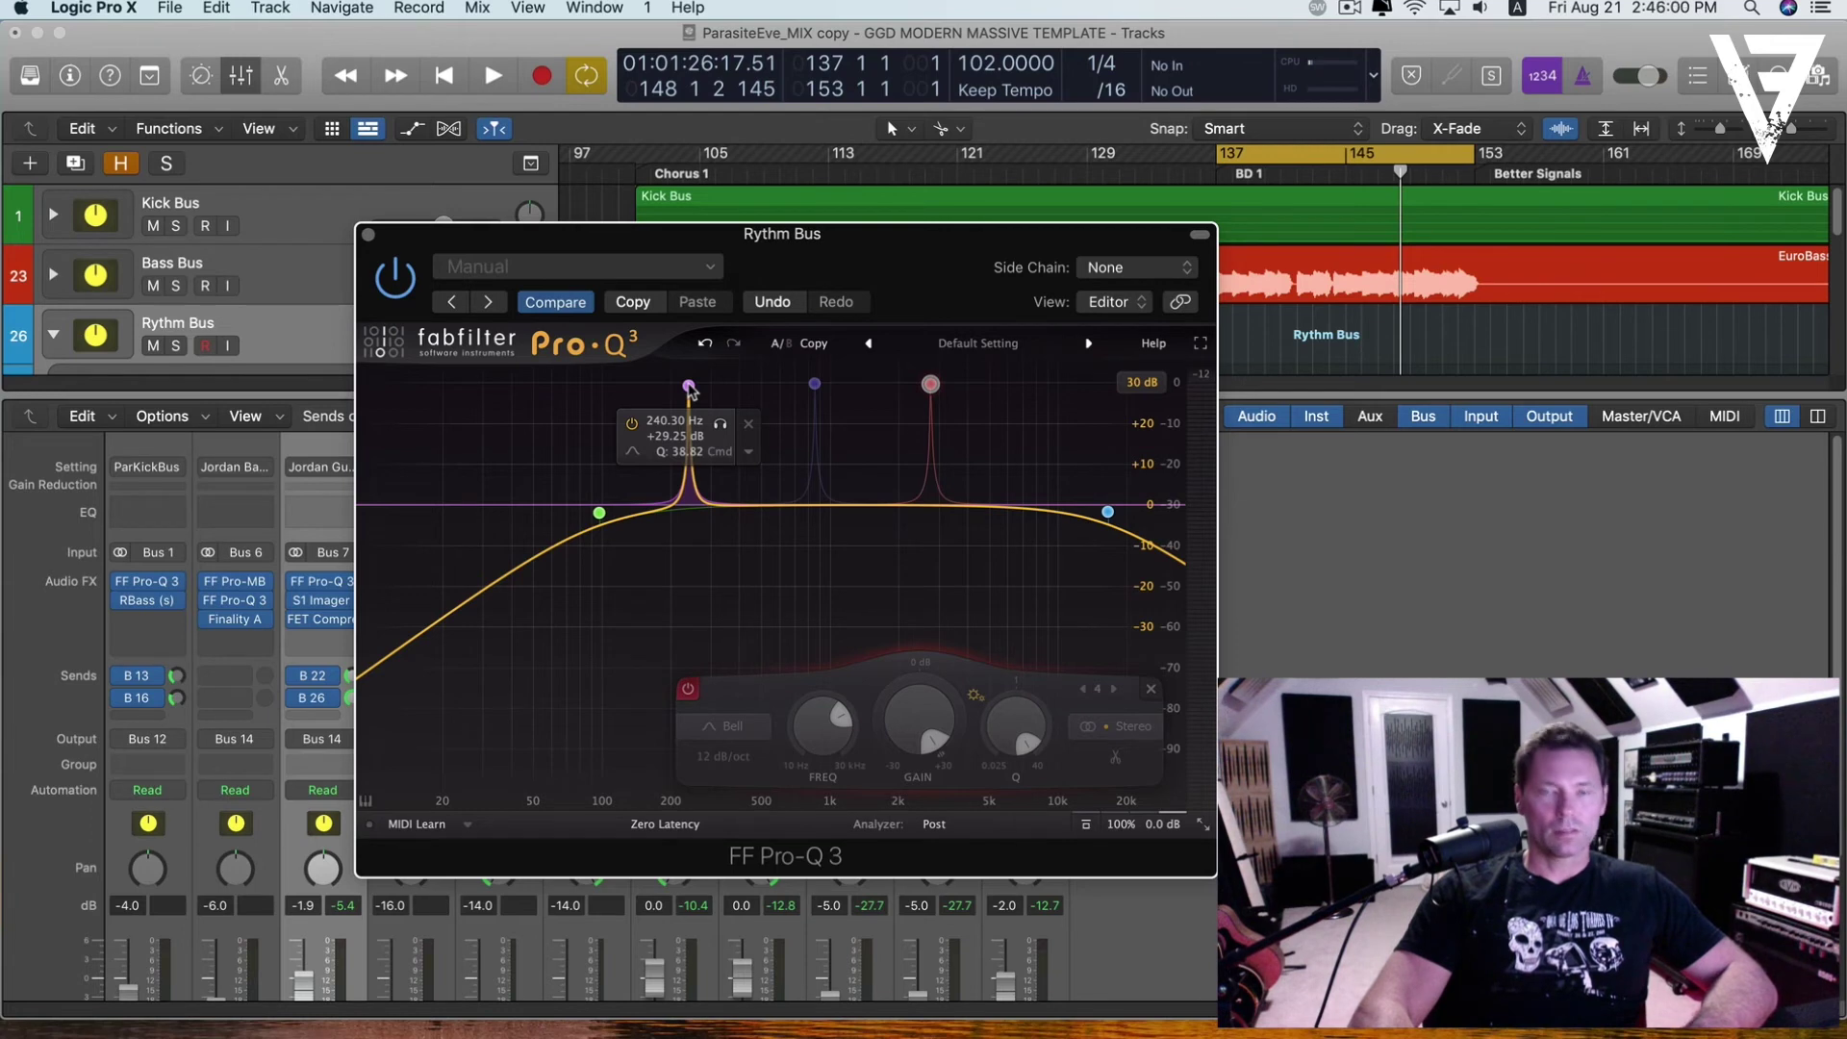
key("space")
left_click_drag(731, 234, 831, 241)
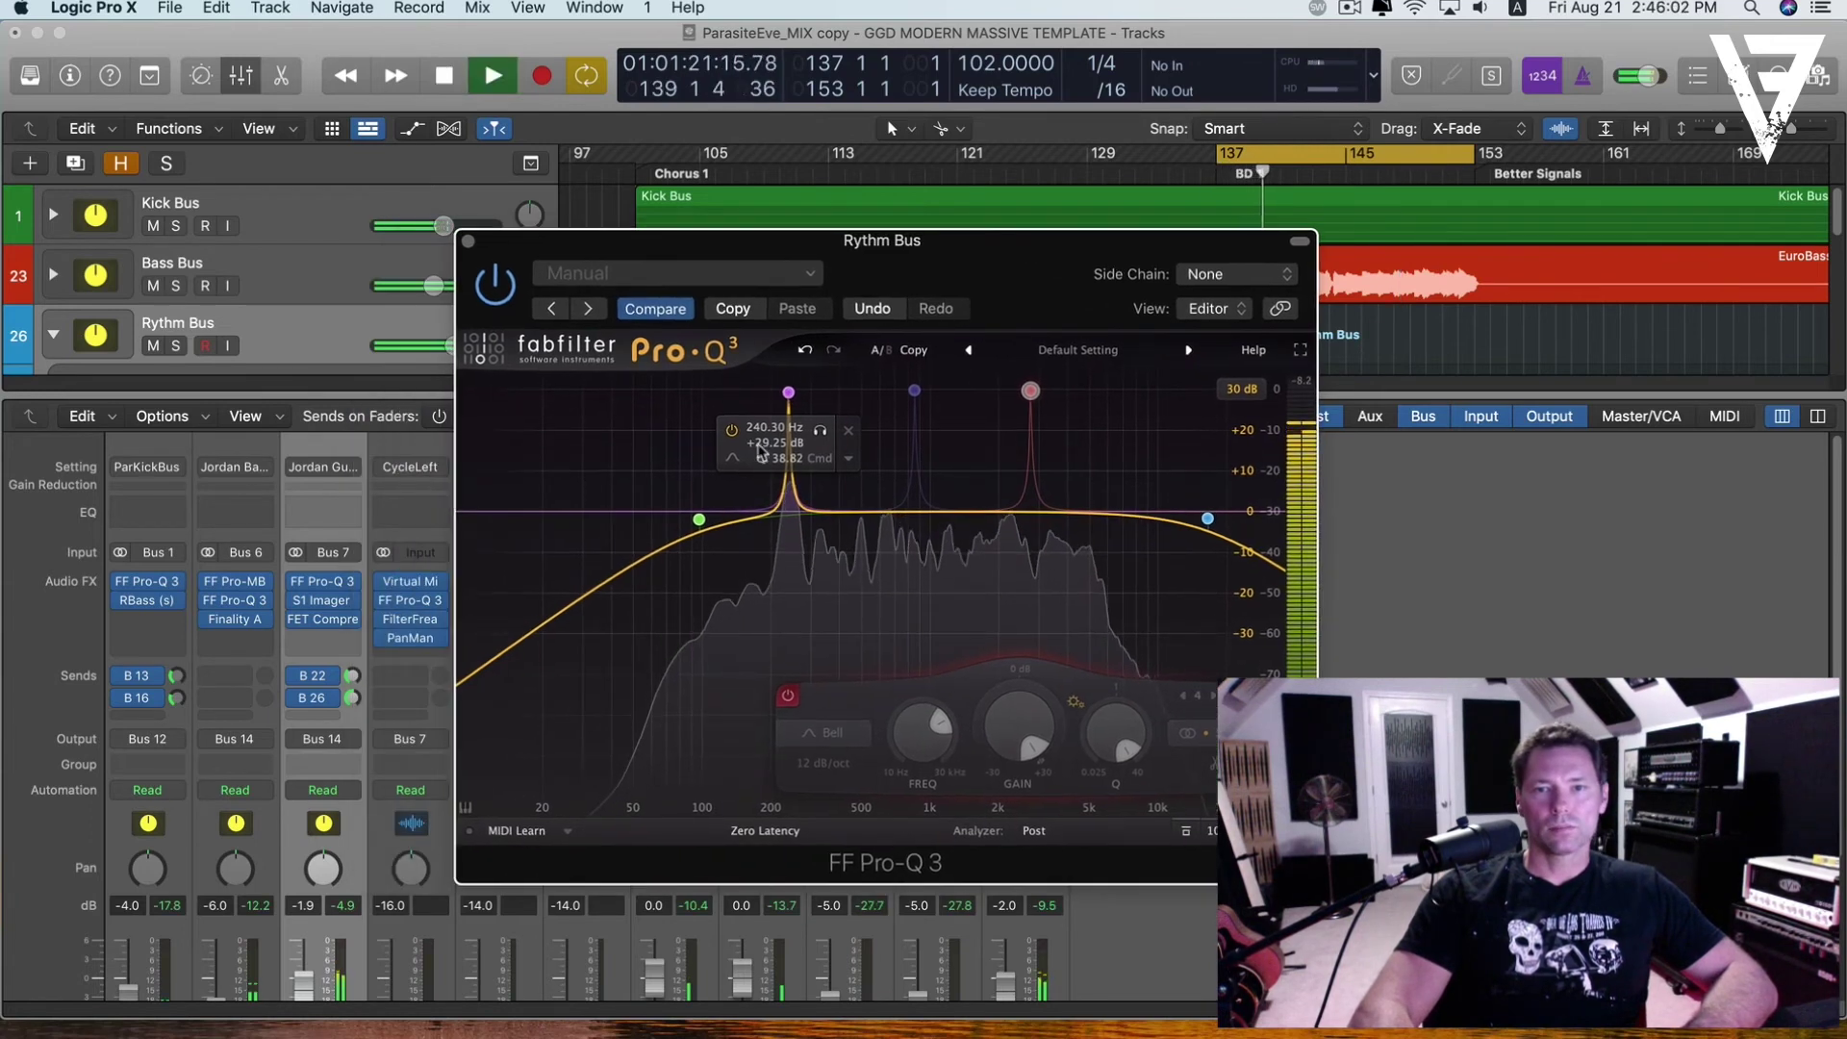
left_click(820, 431)
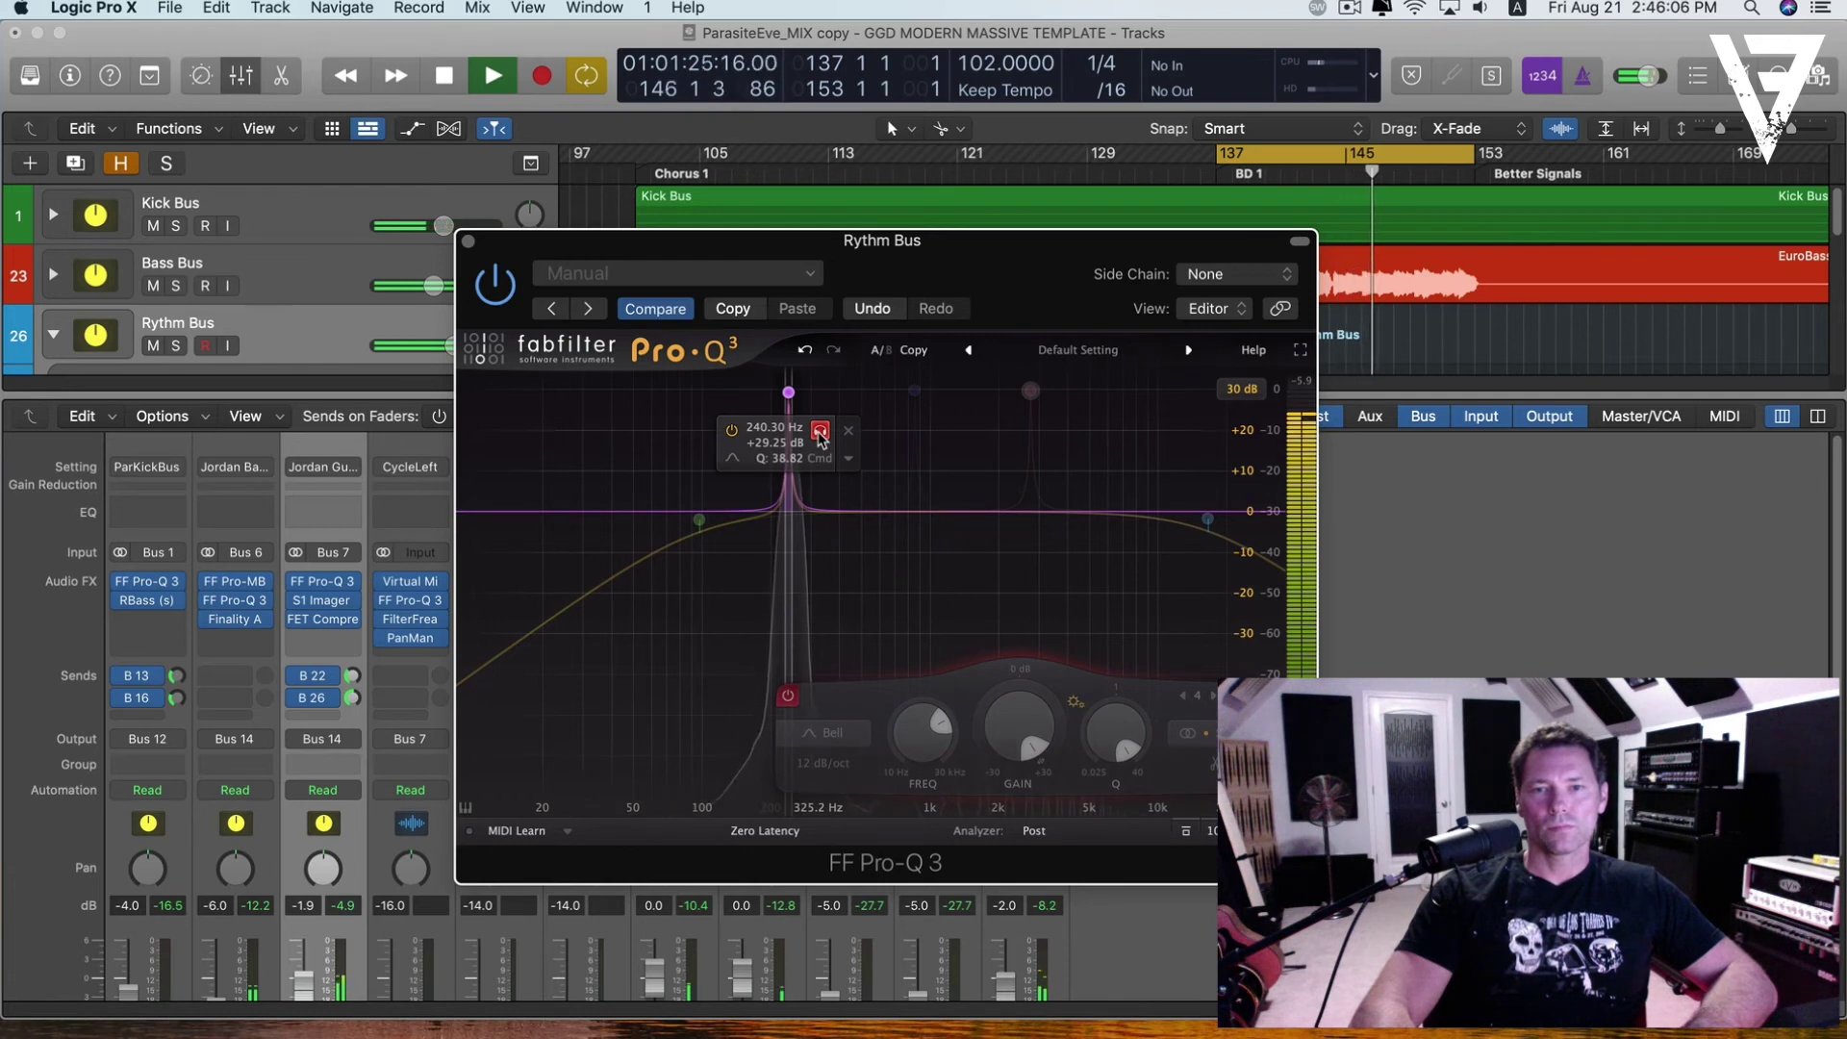
left_click(820, 431)
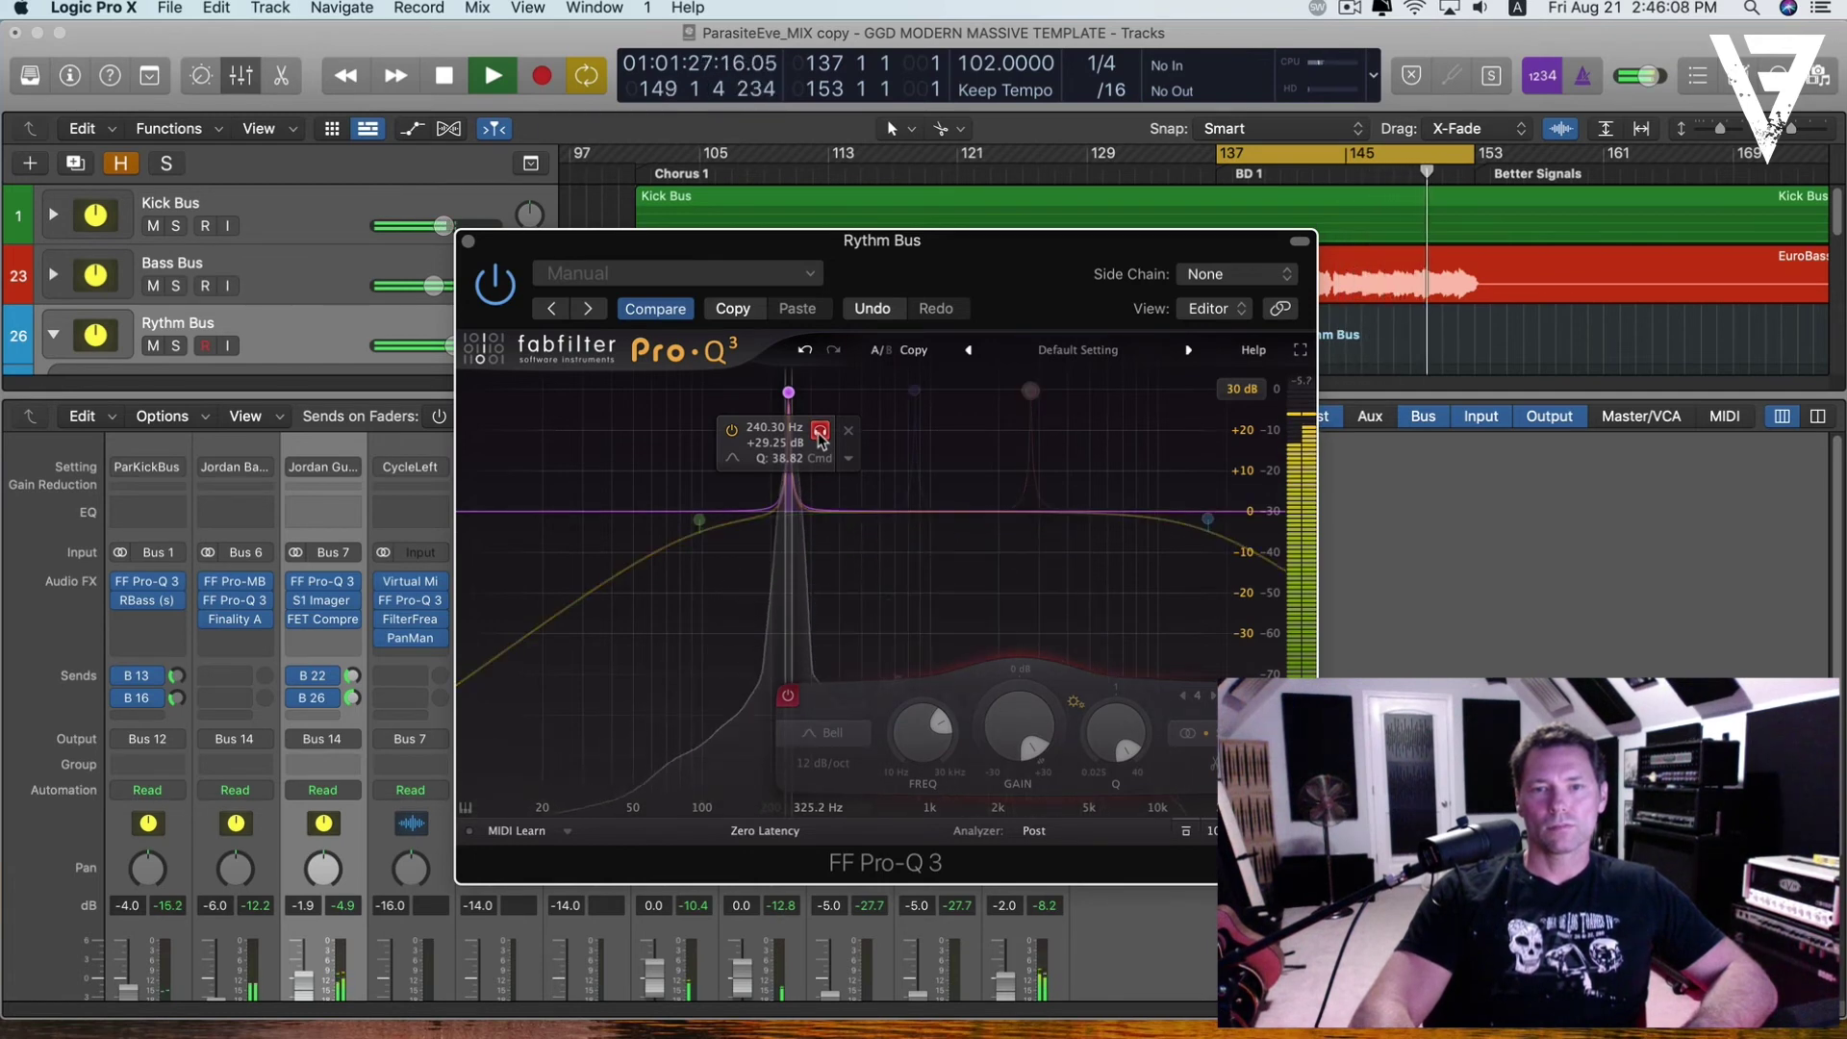
key("space")
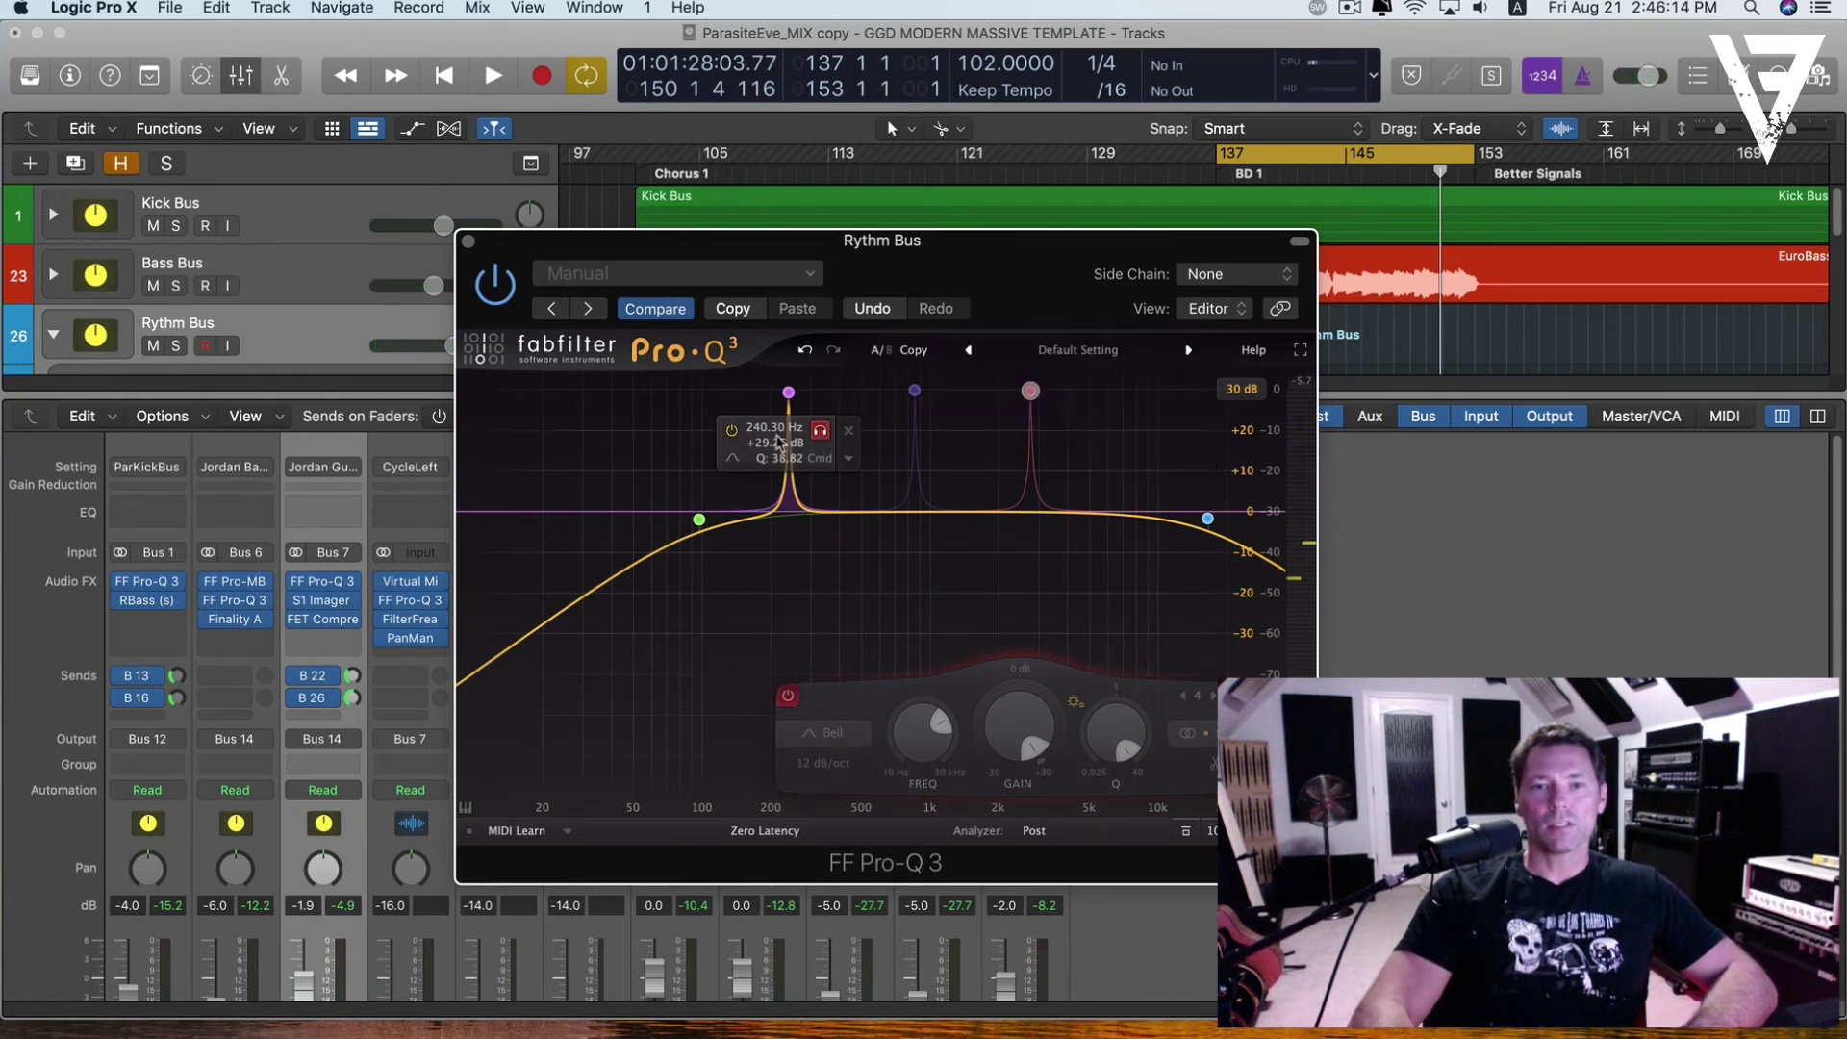
- Audition the 240 Hz band in solo again, clear the solo, and cut its gain to about -9.9 dB
left_click(822, 433)
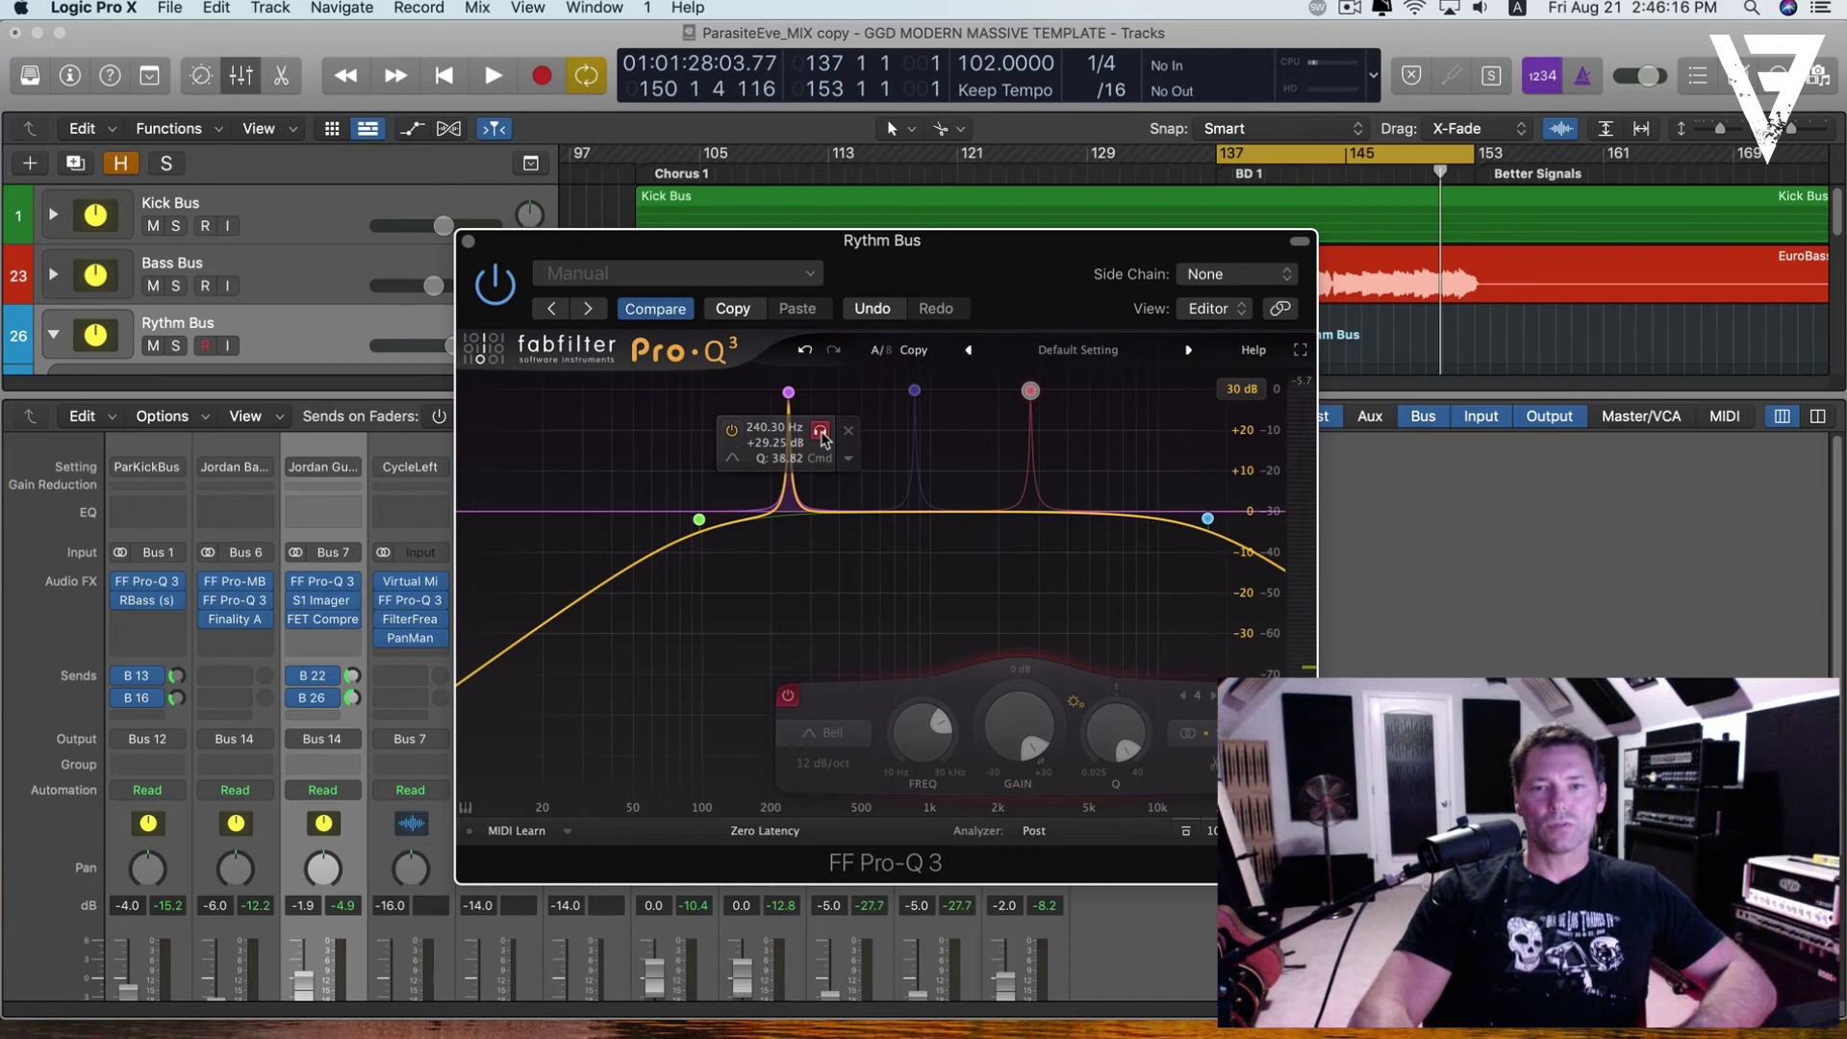
left_click(820, 432)
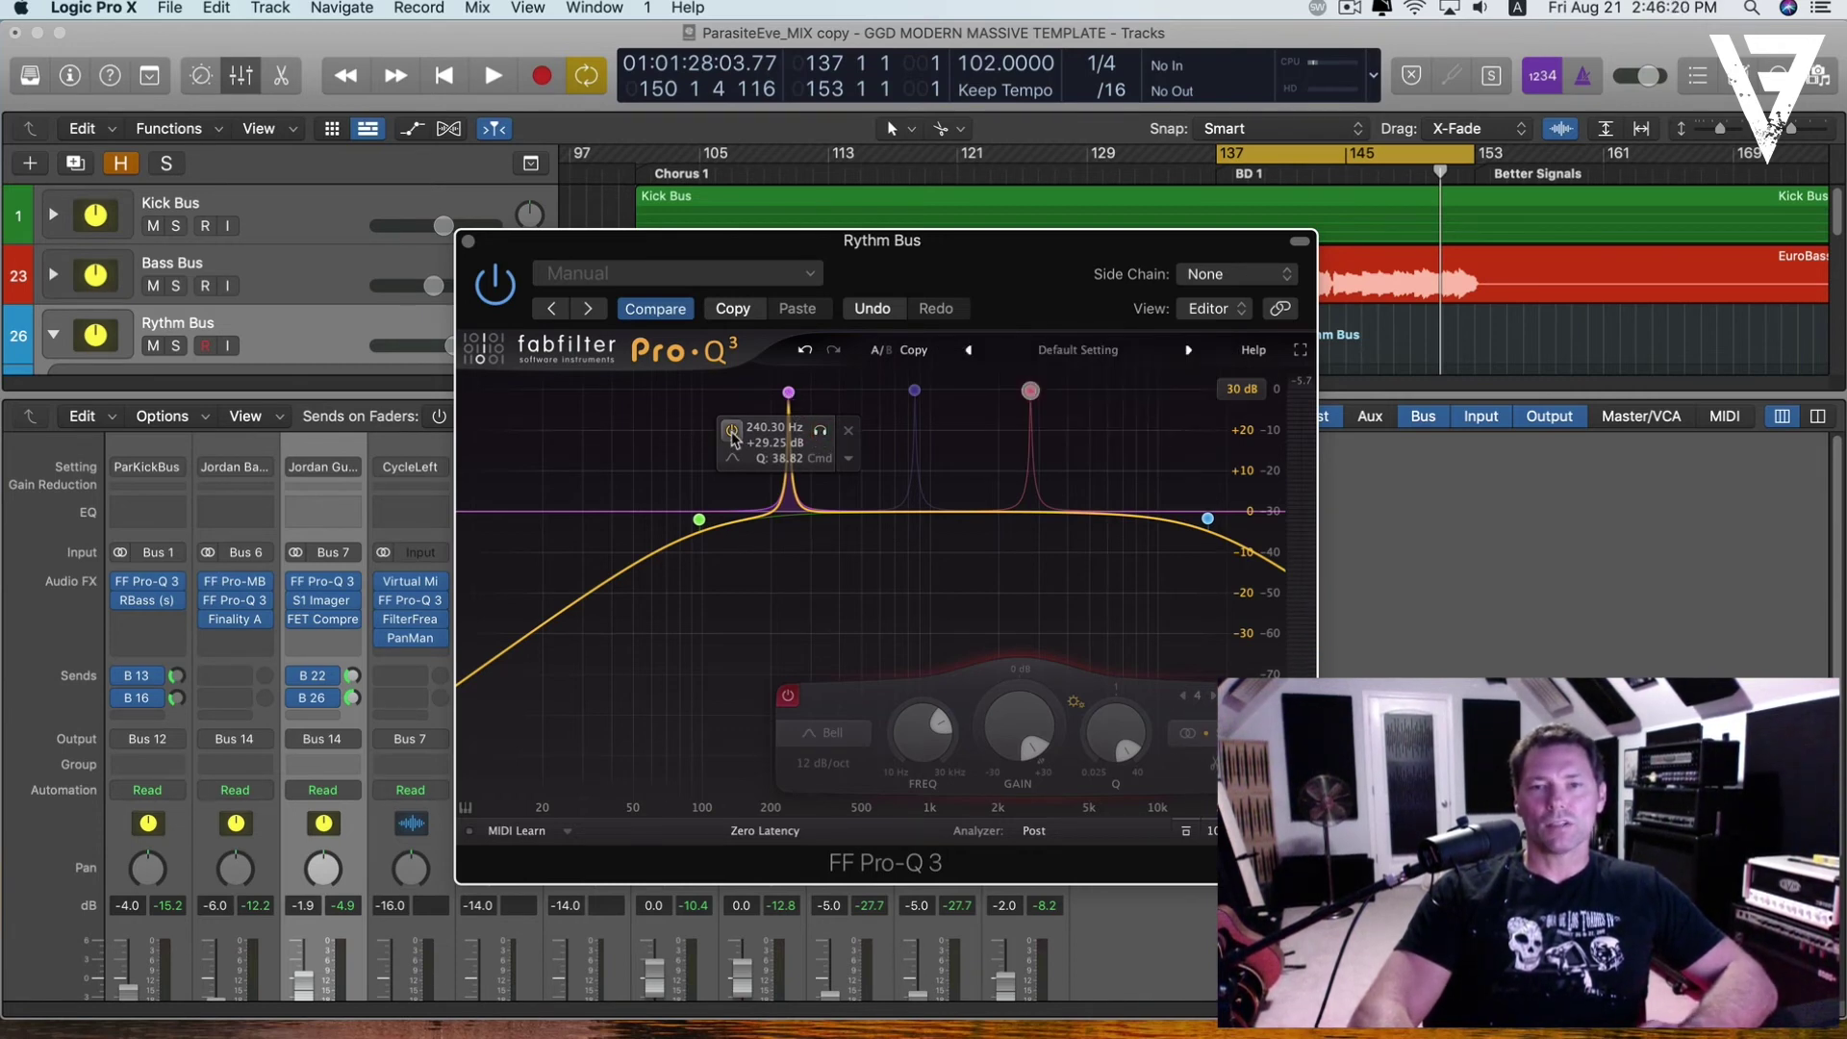
left_click(818, 432)
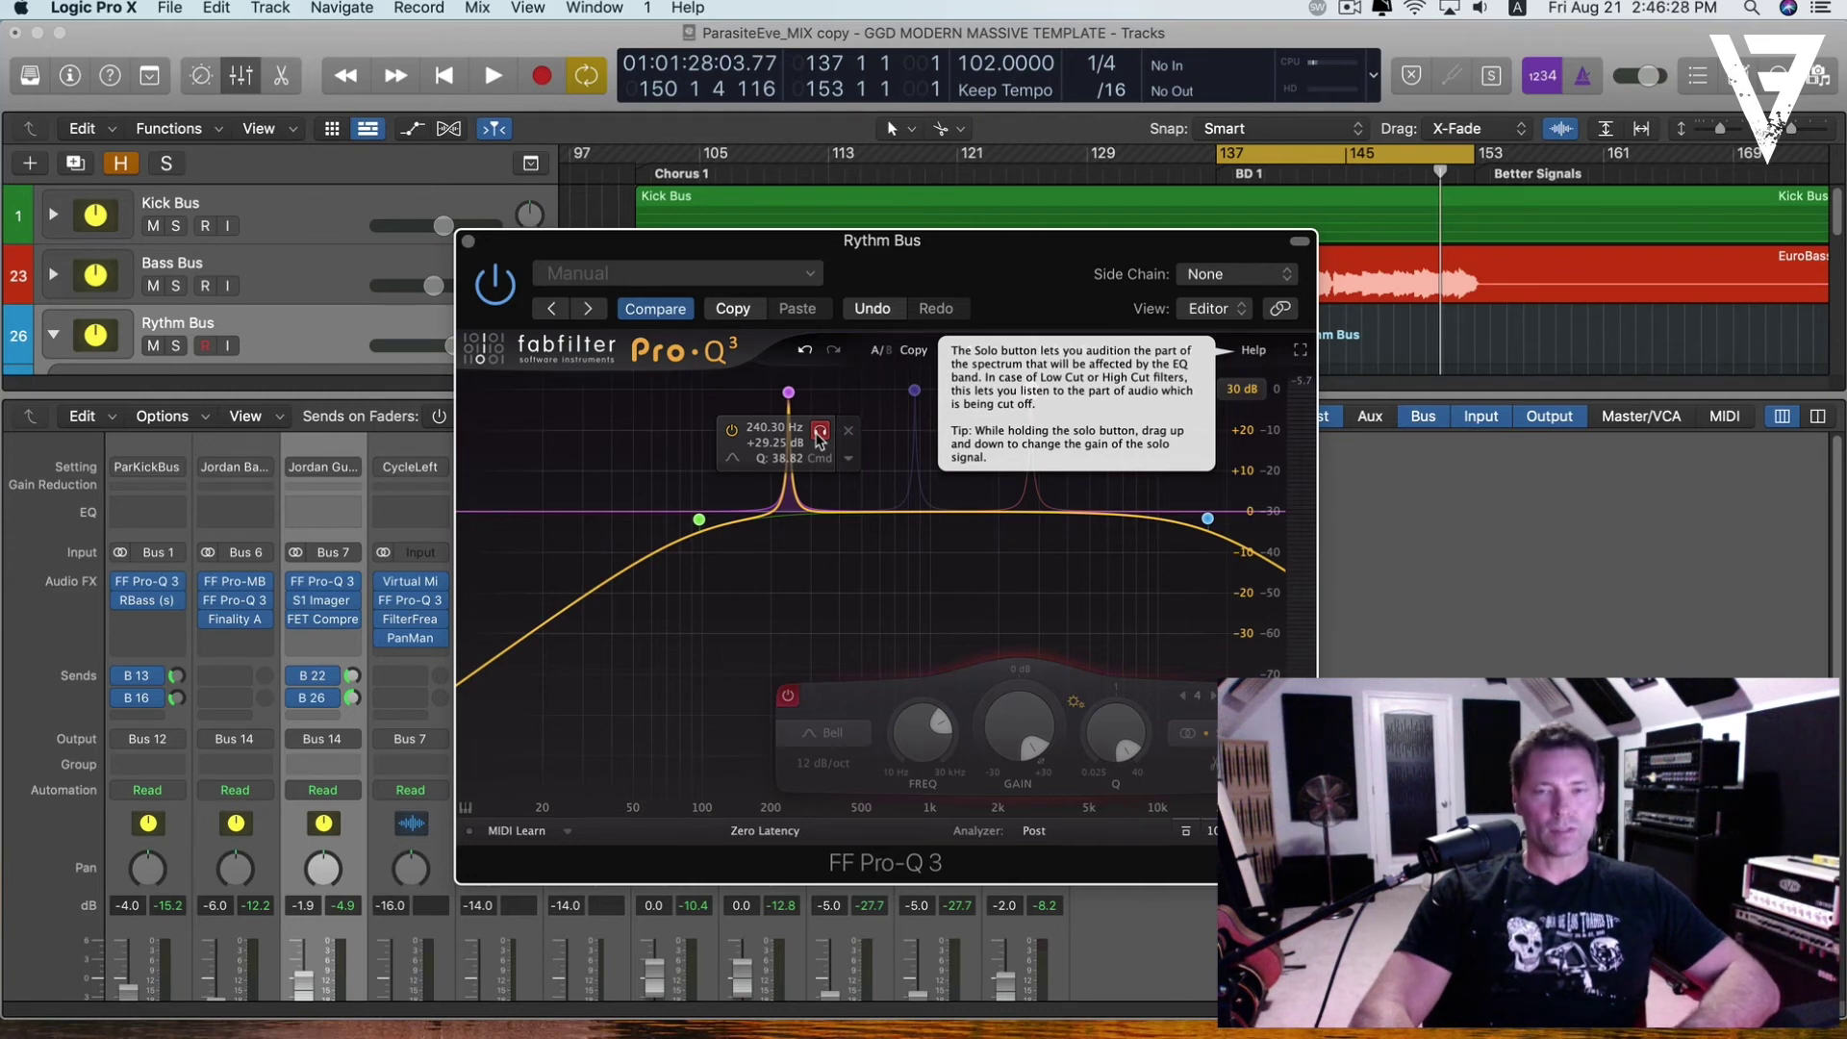
left_click(820, 435)
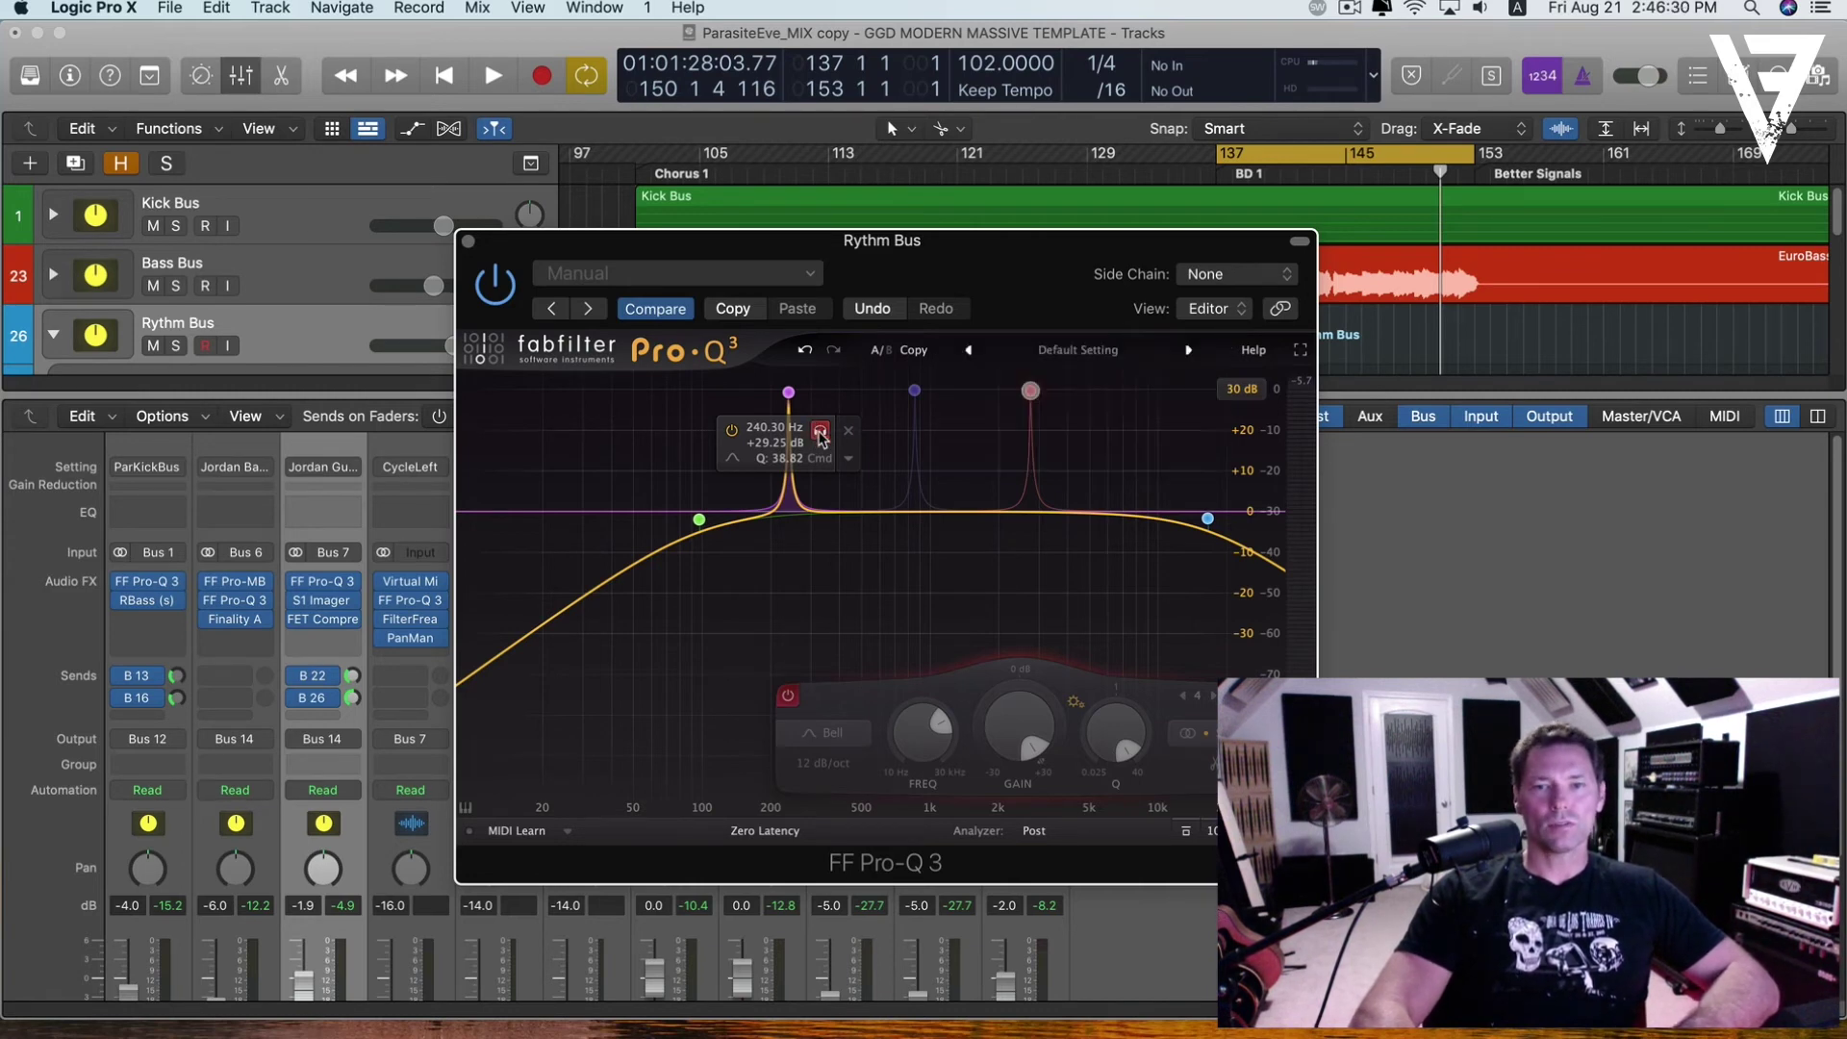
key("space")
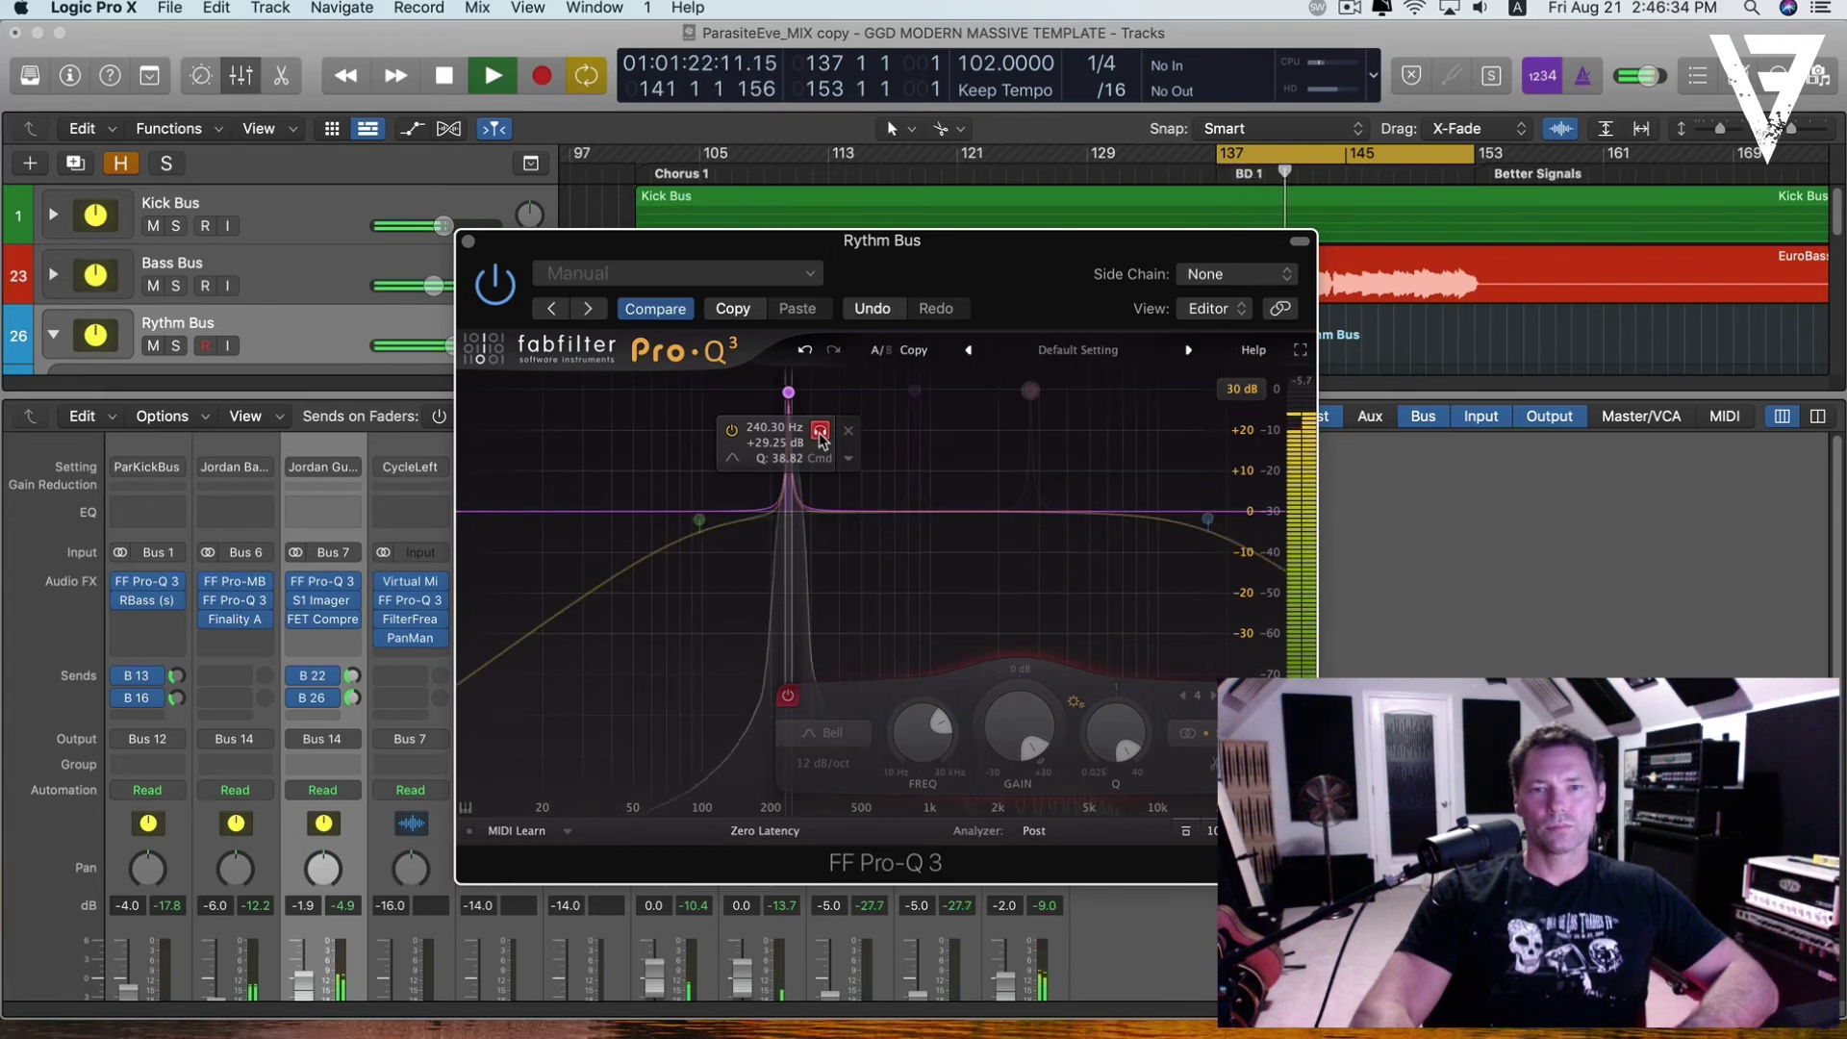
left_click(819, 431)
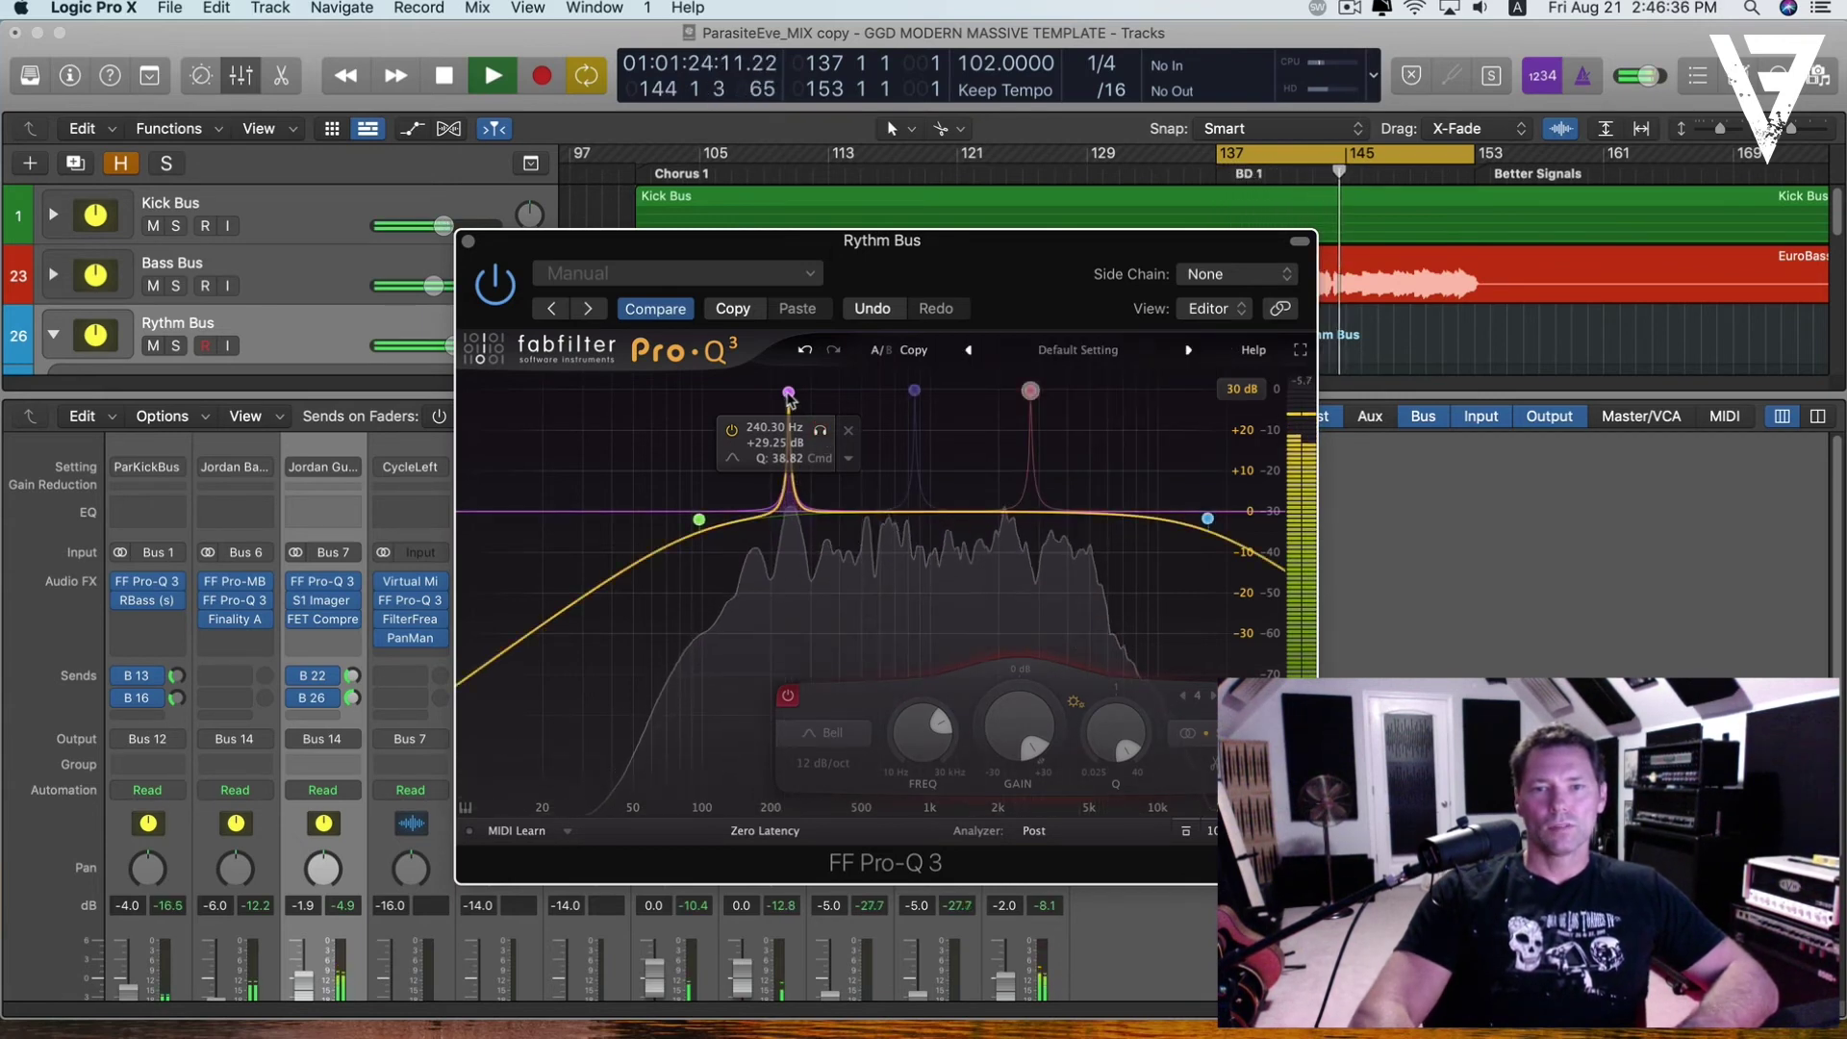
left_click_drag(789, 394, 788, 554)
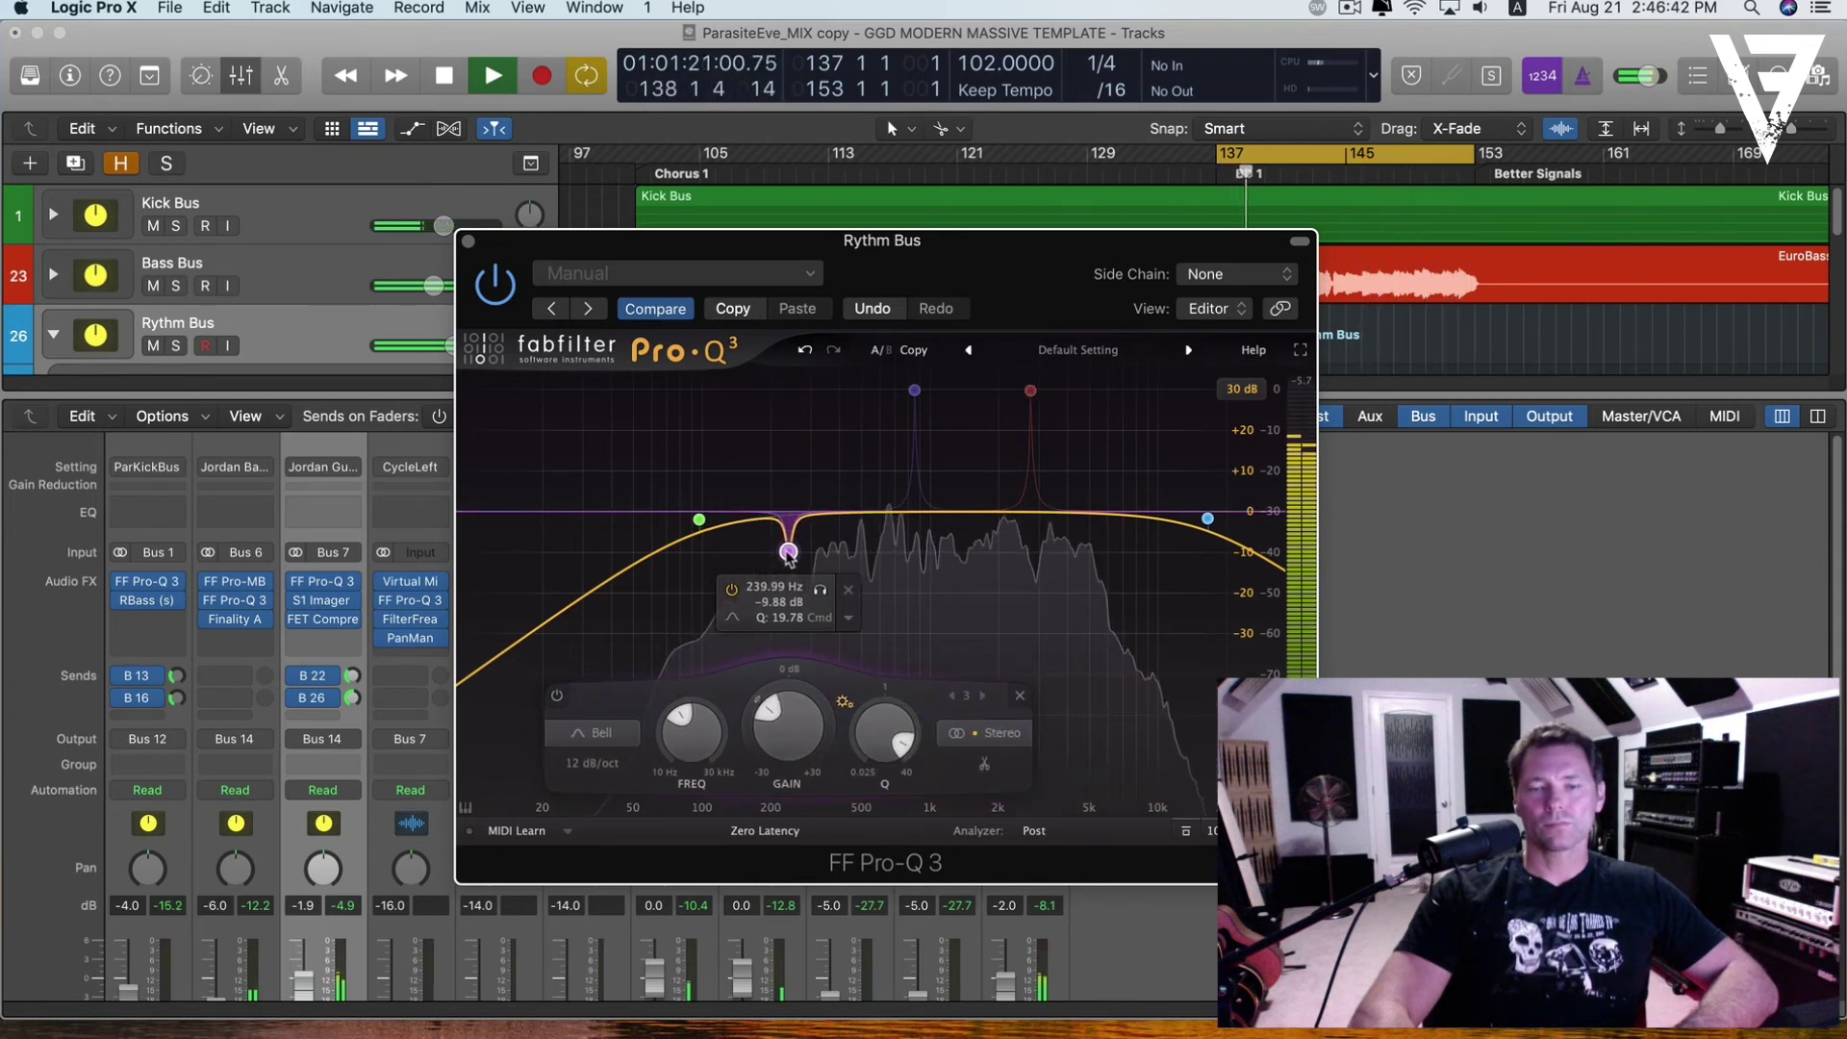
key("space")
- Re-enable the 855 Hz band, audition it soloed and unsoloed during playback, and cut its gain to about -7 dB
left_click(915, 390)
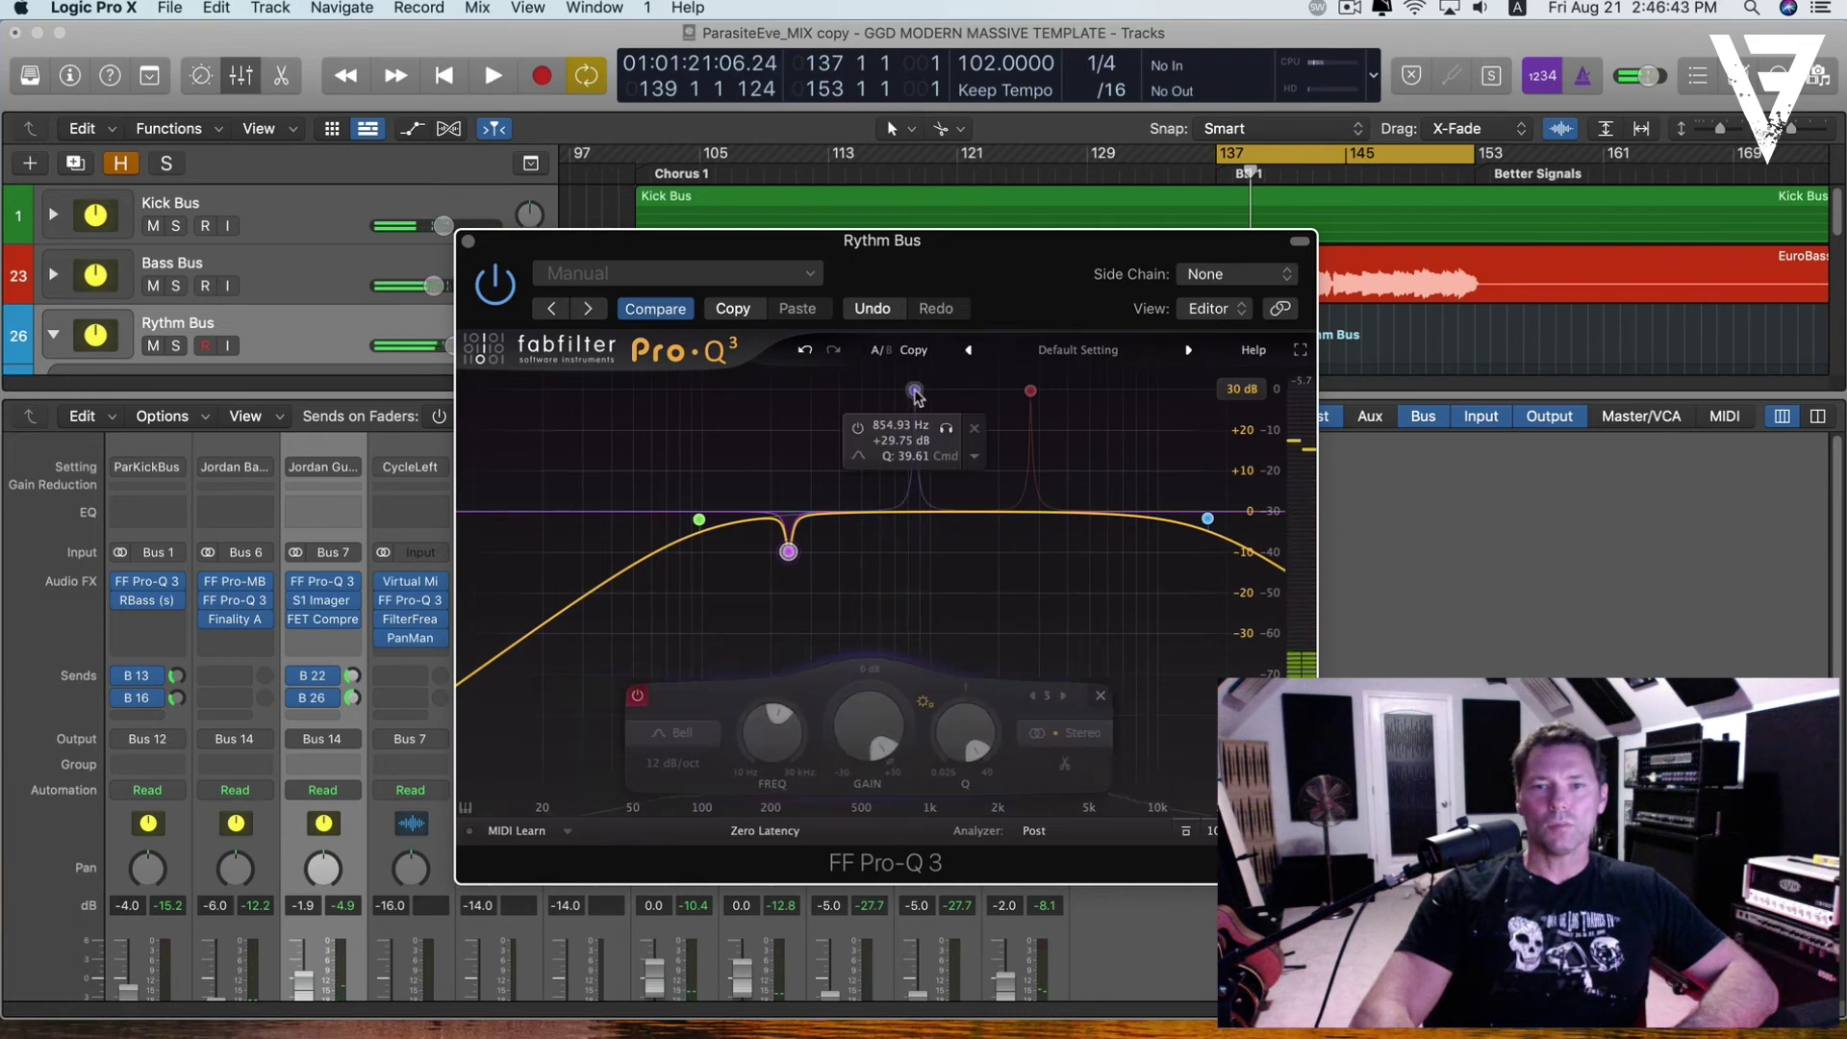
left_click(859, 428)
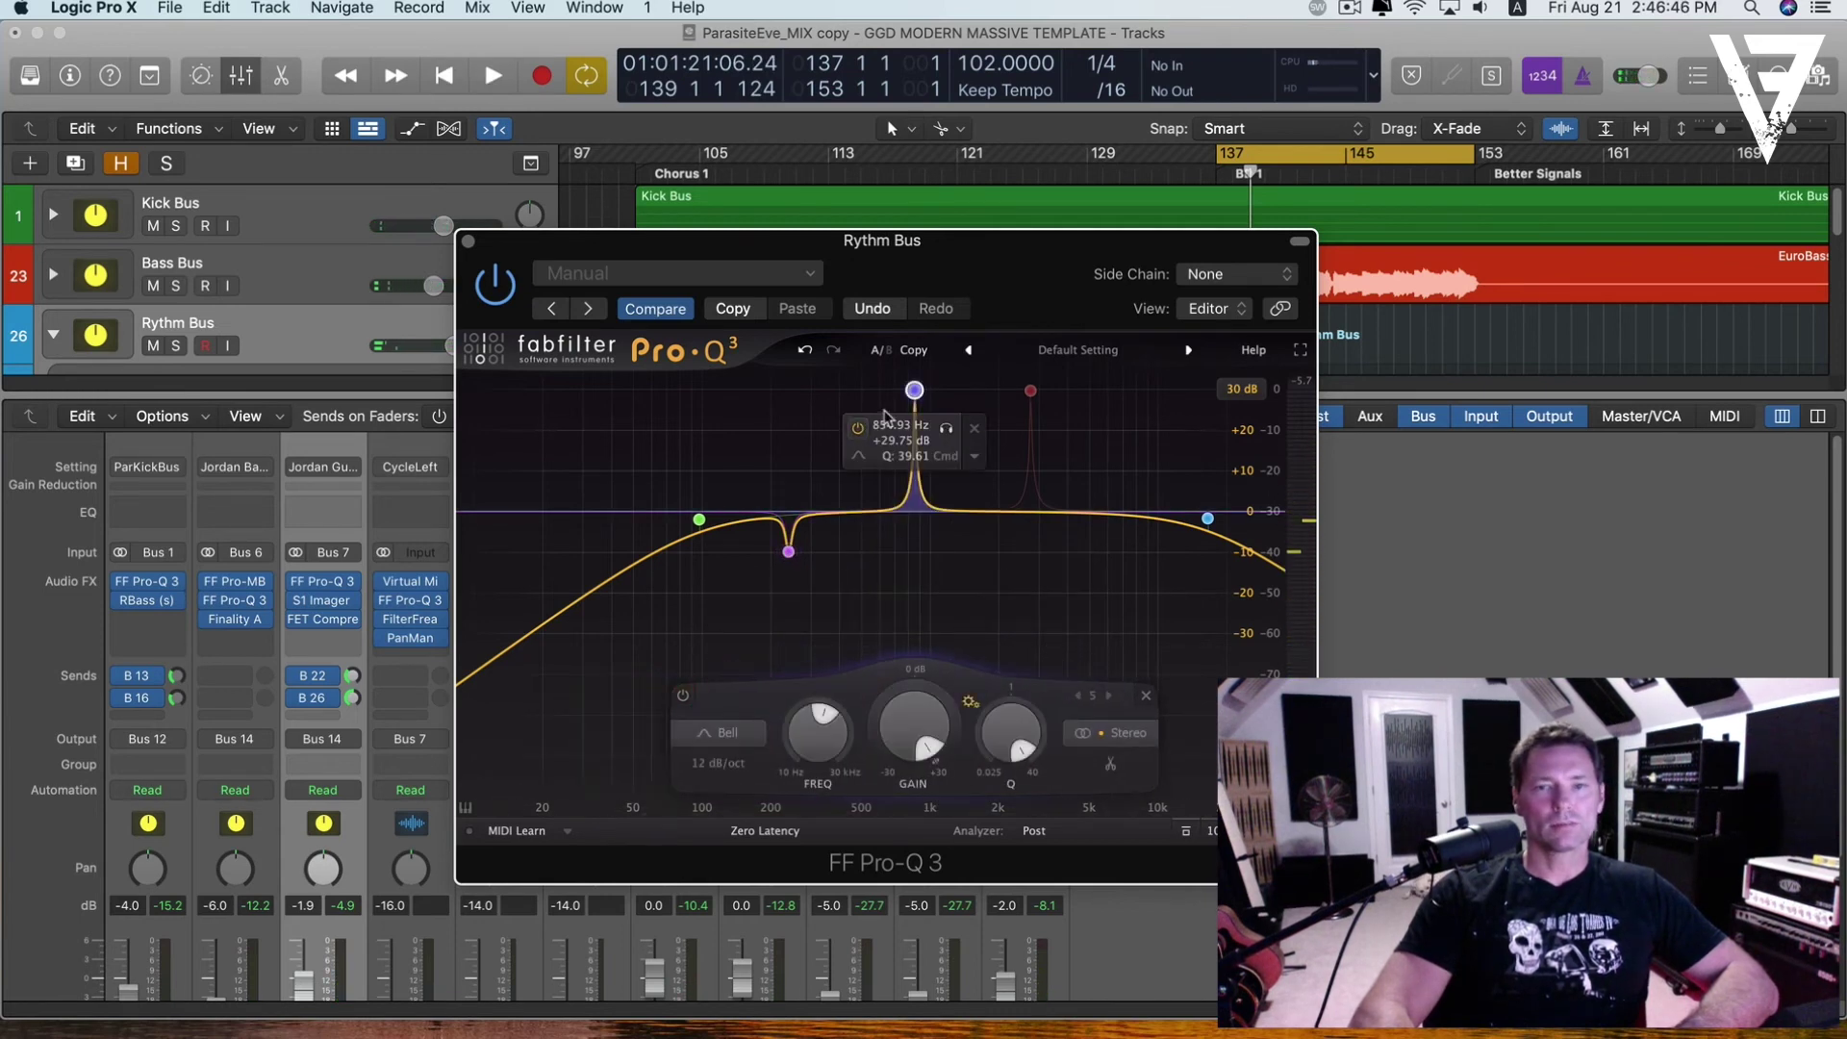
key("space")
left_click(947, 428)
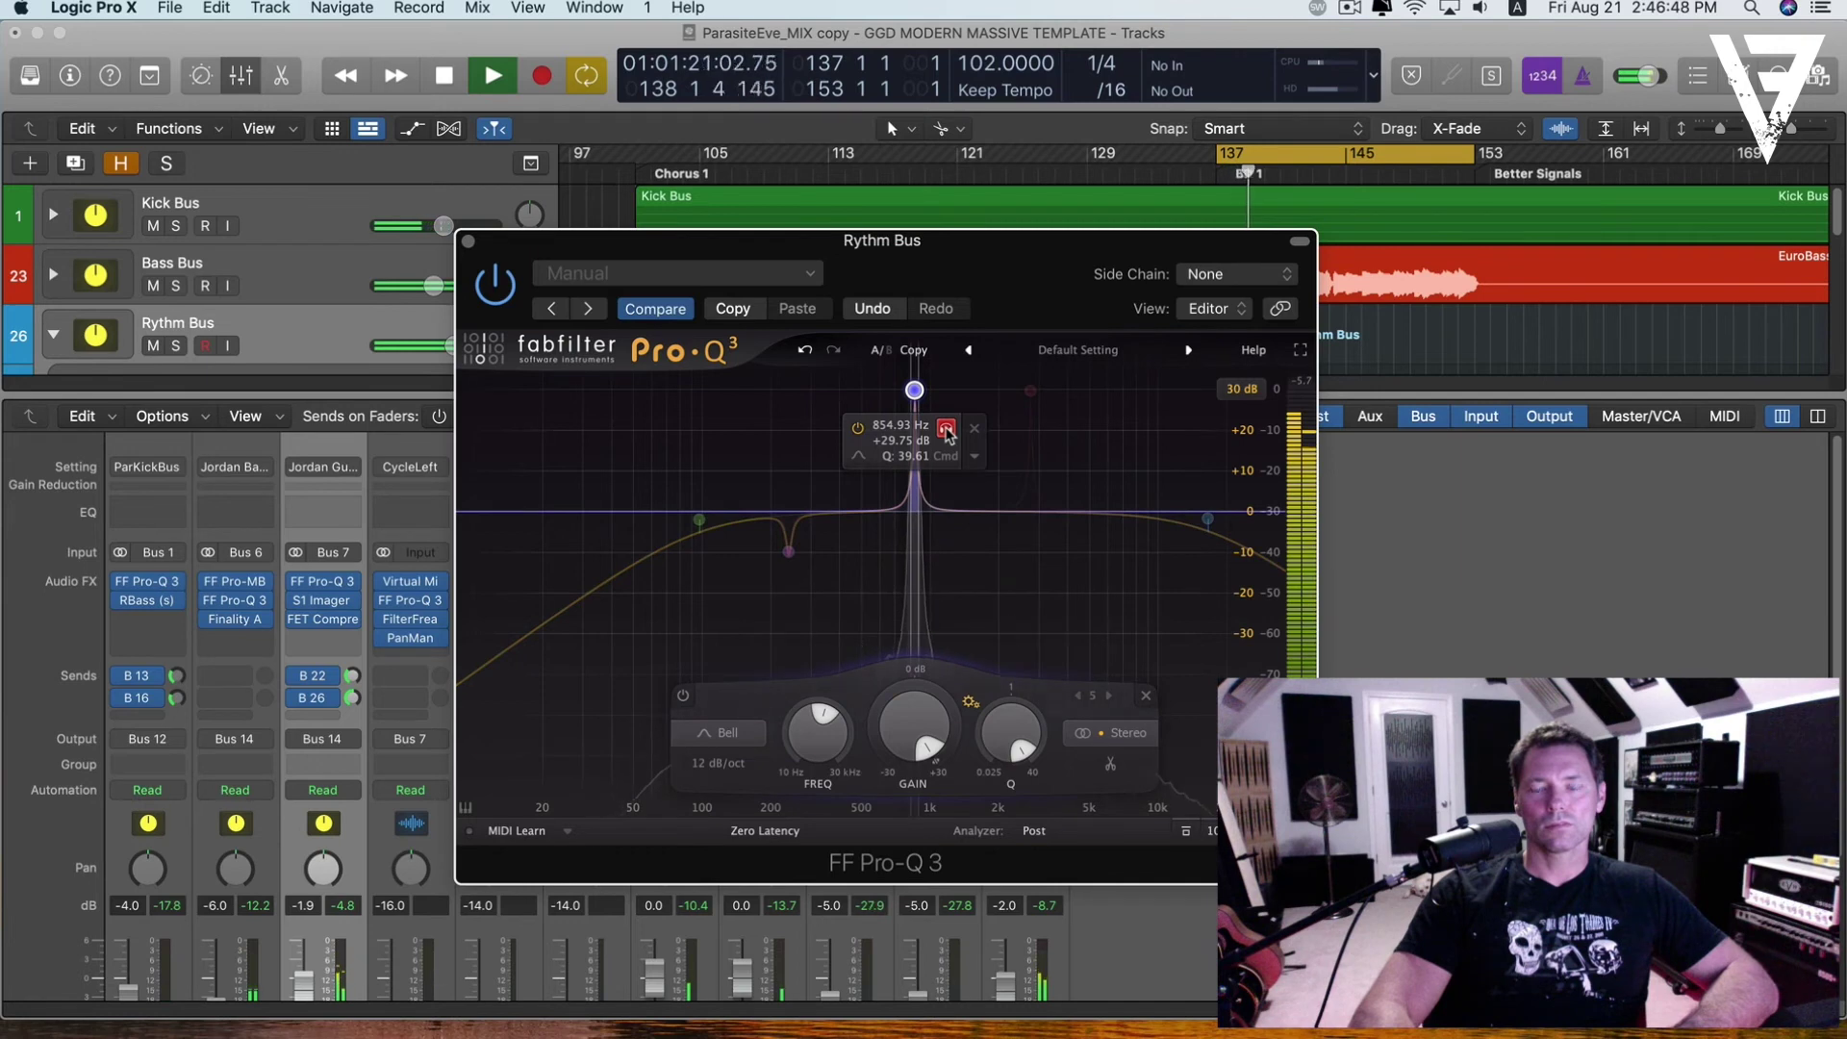
left_click(945, 429)
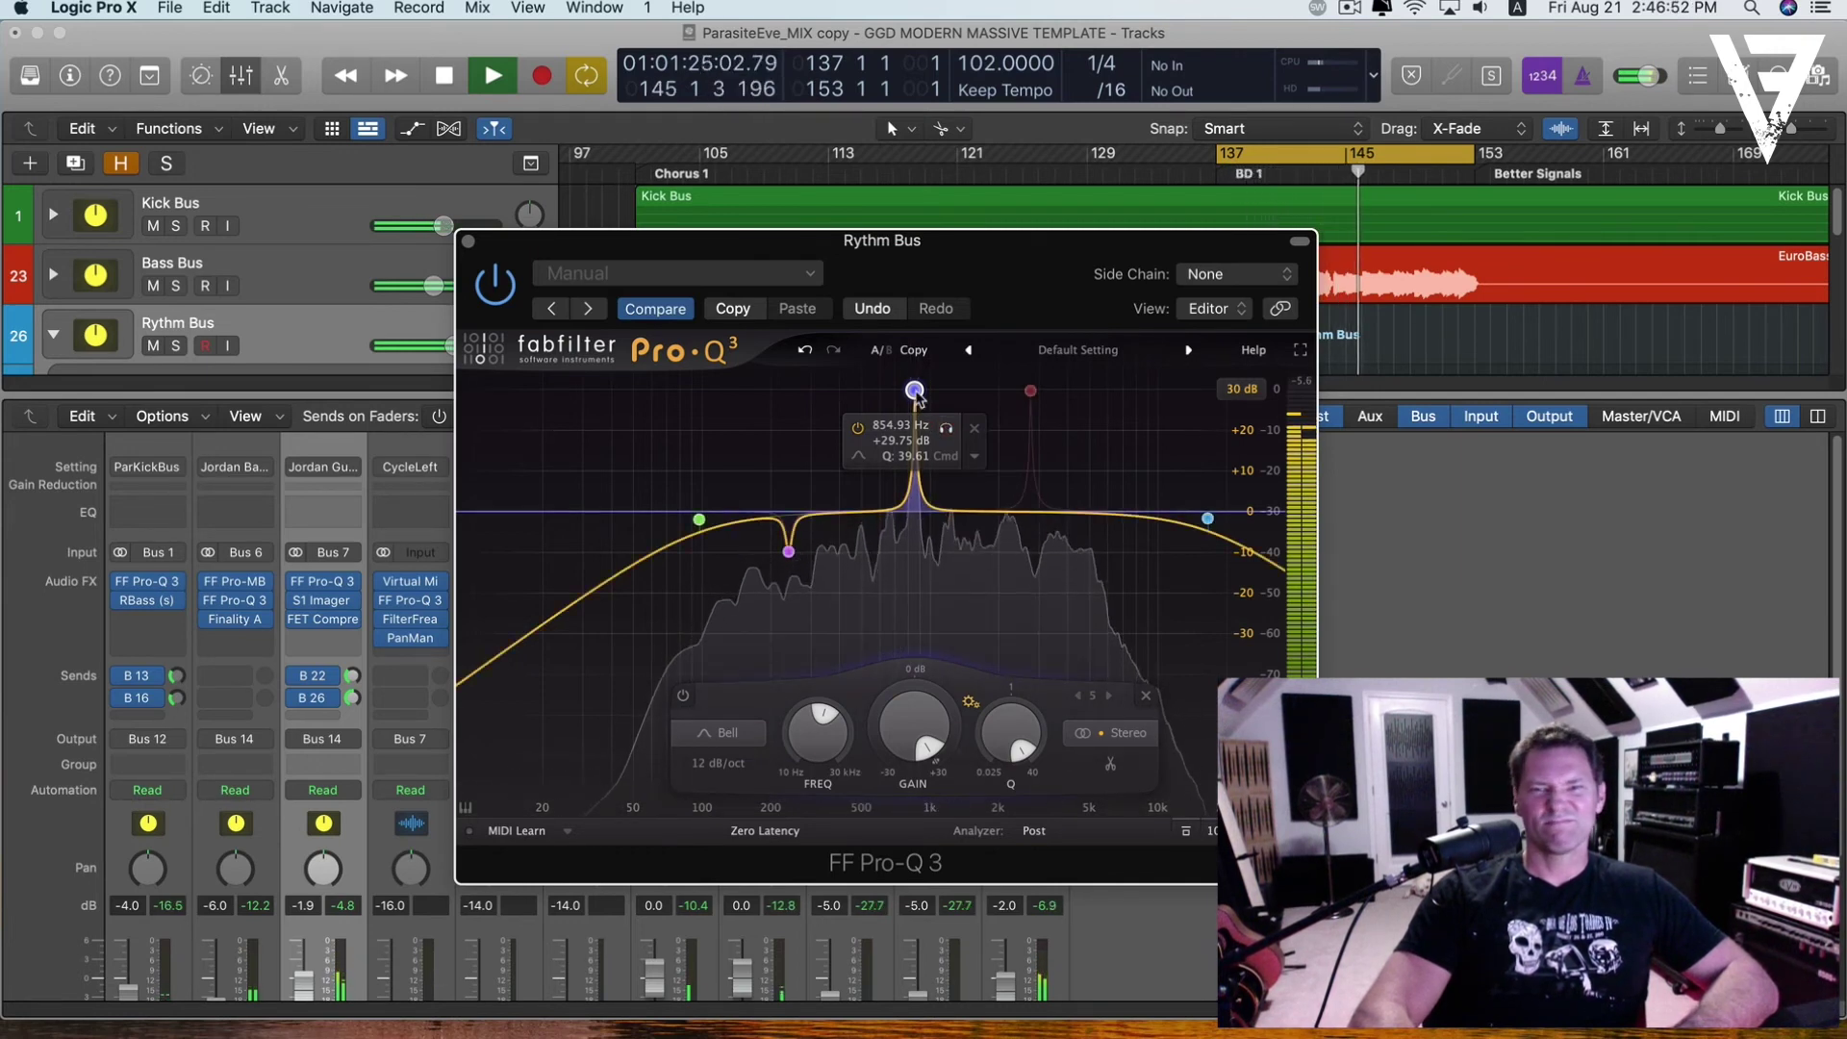
key("space")
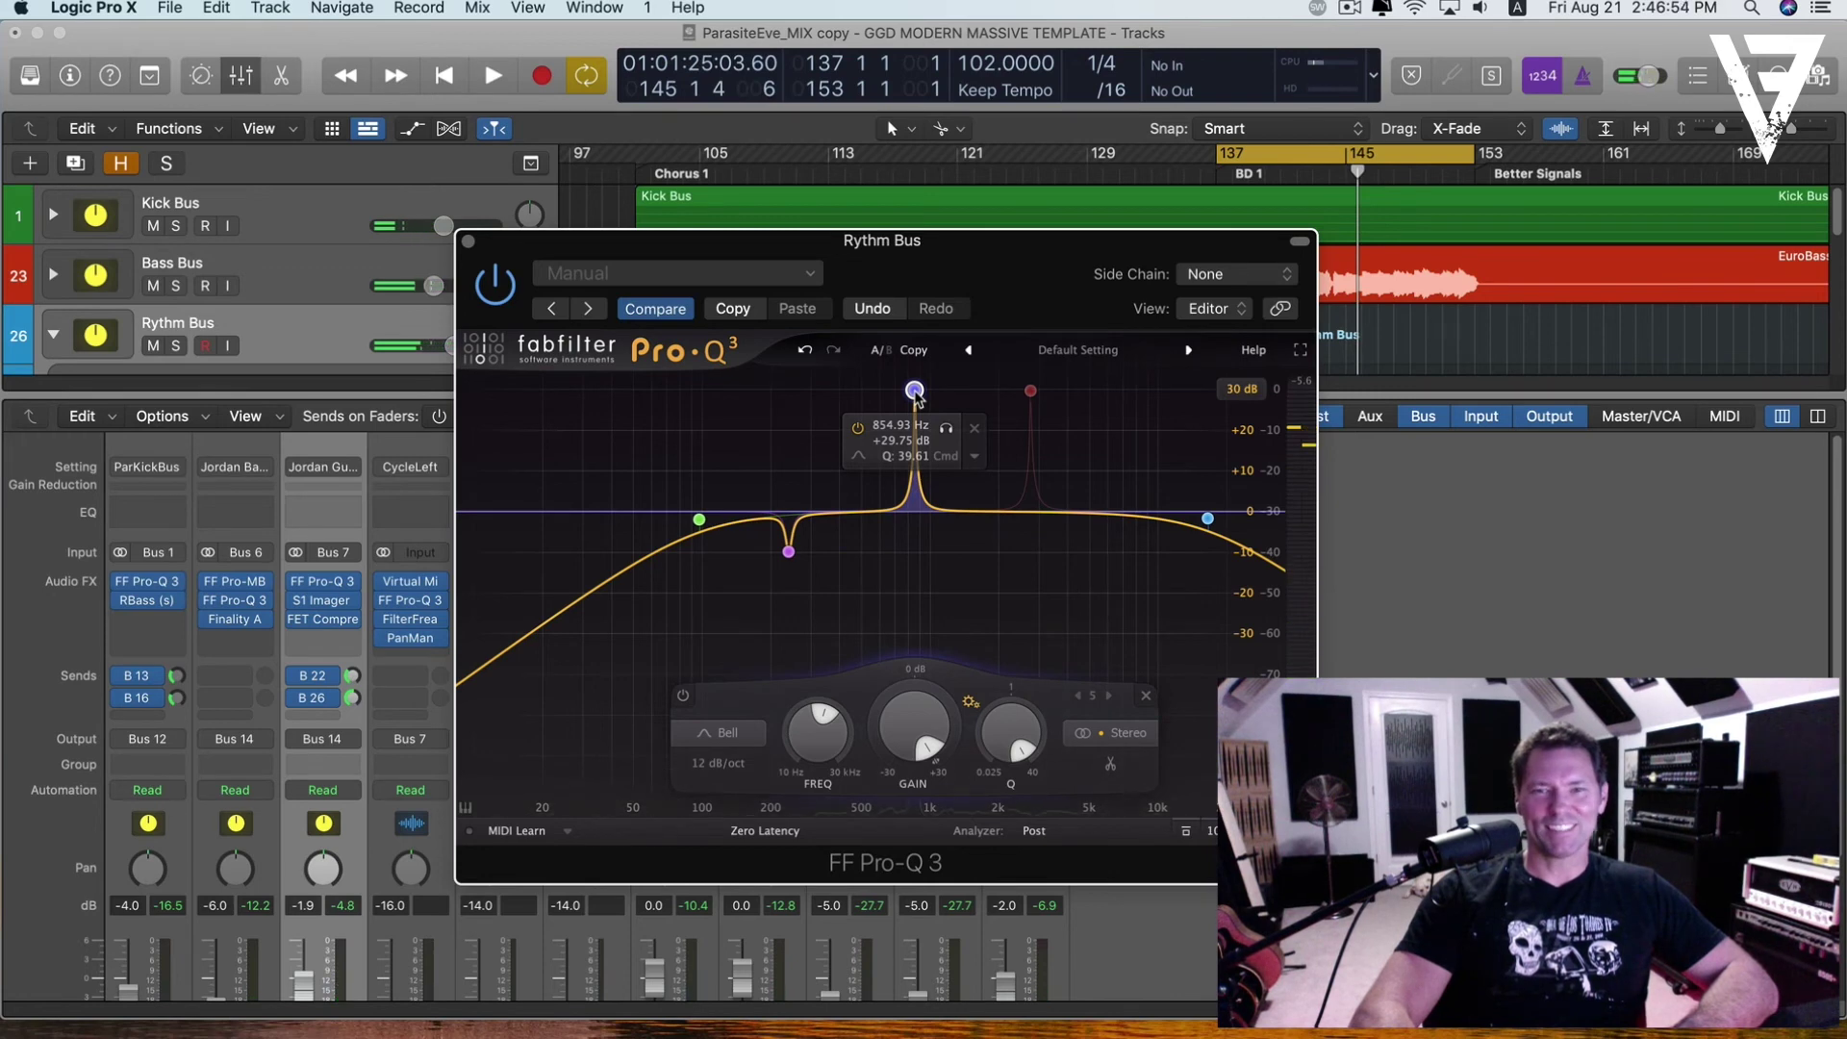
left_click_drag(914, 391, 915, 541)
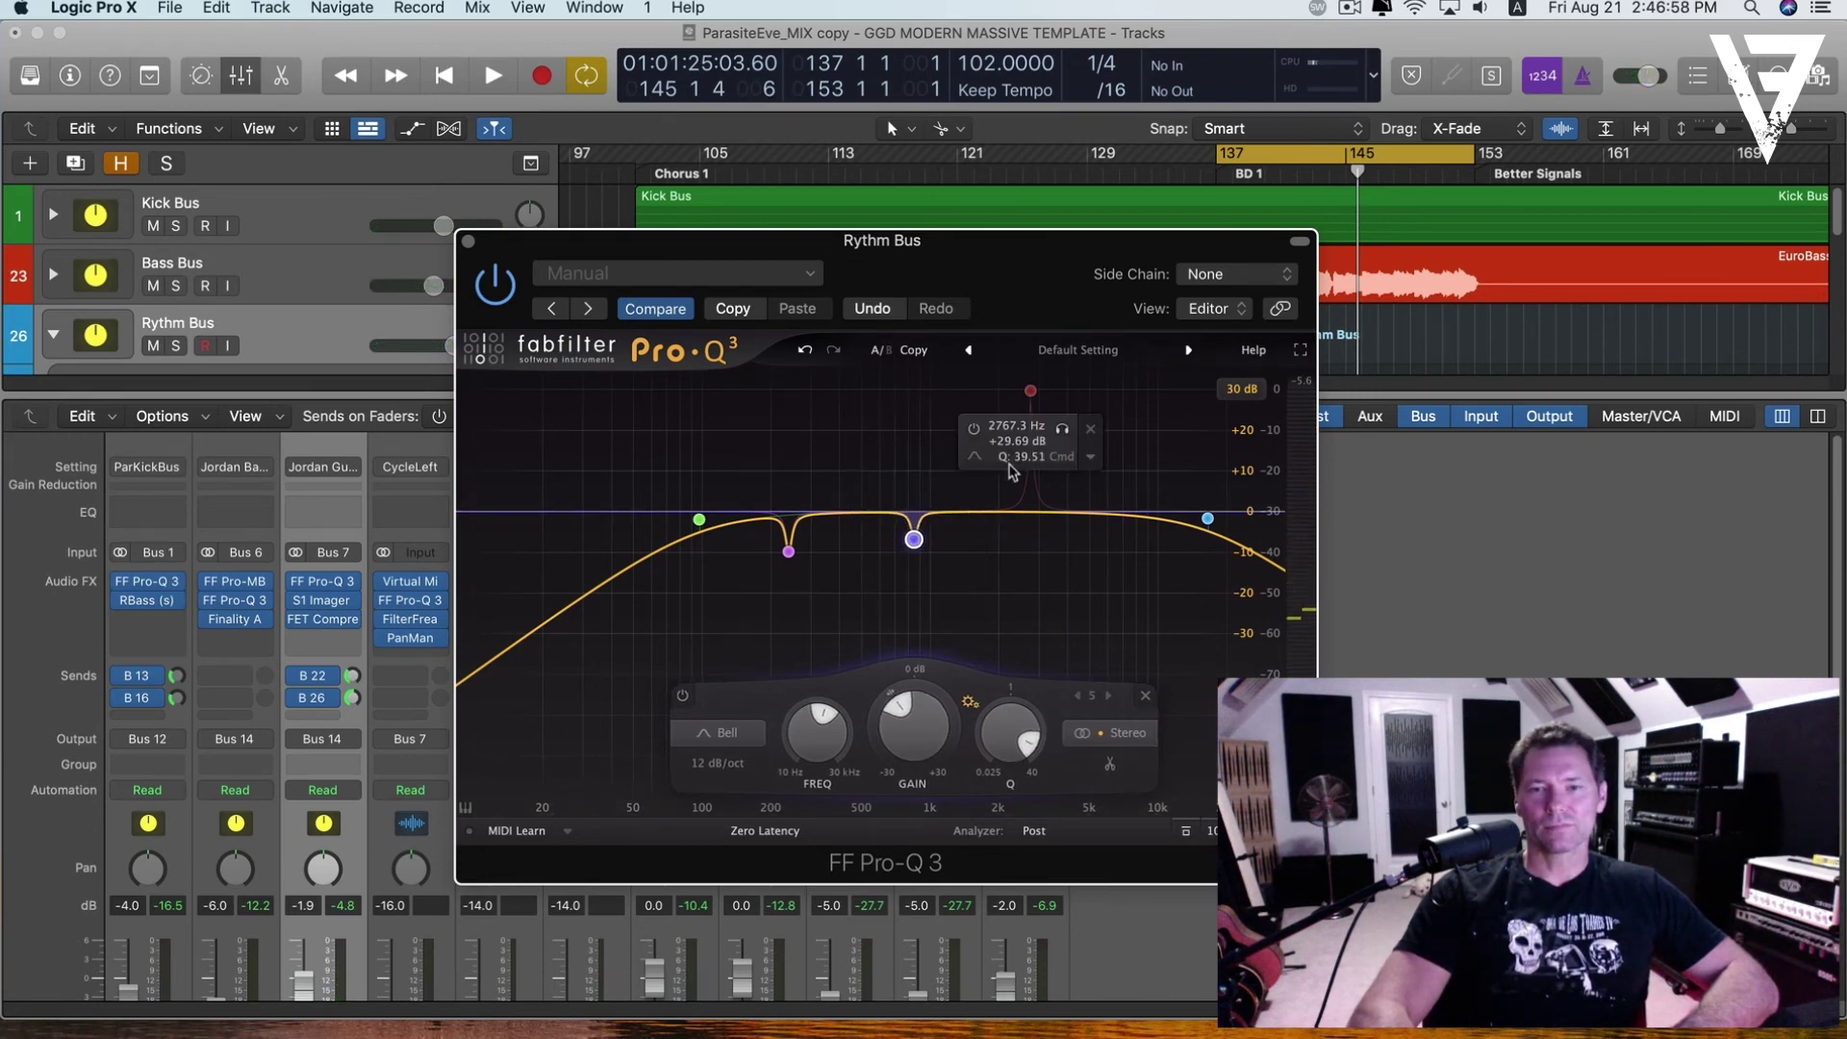
- Re-enable the 2.77 kHz band, audition it soloed and unsoloed during playback, and cut its gain to about -6.3 dB
left_click(1031, 393)
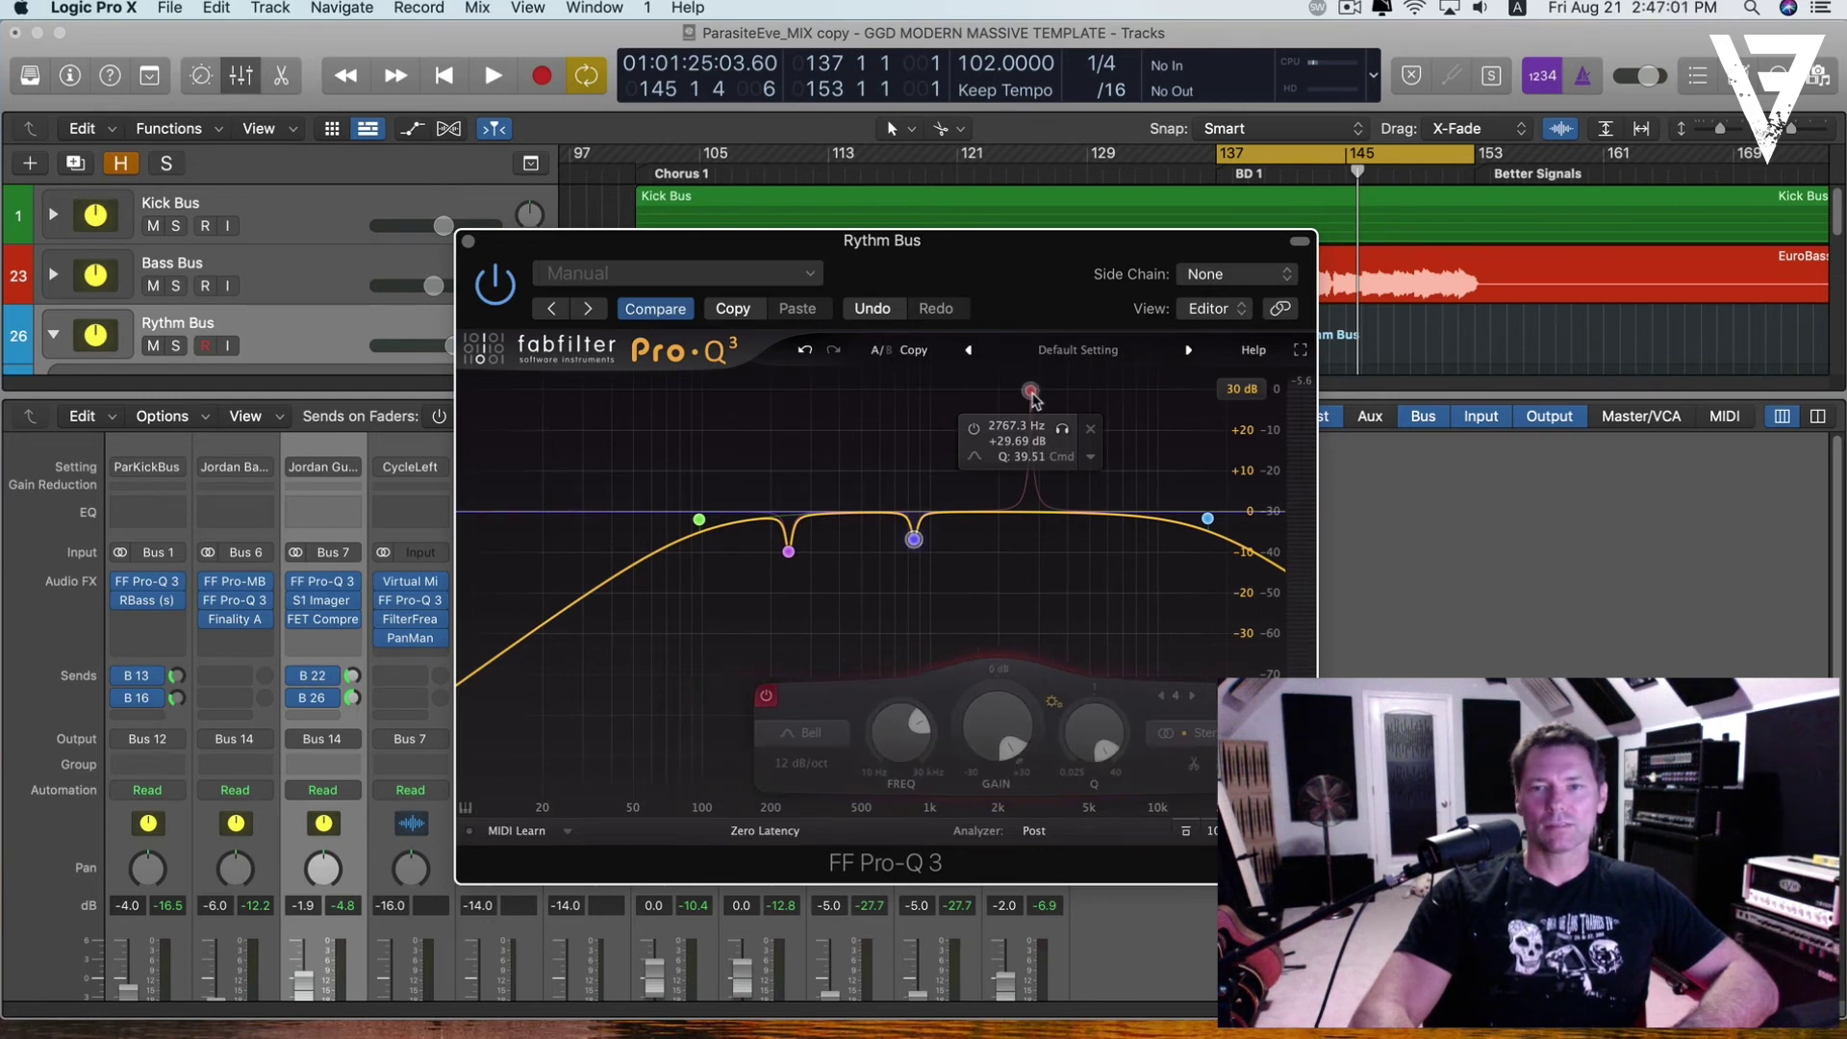
left_click(975, 430)
key("space")
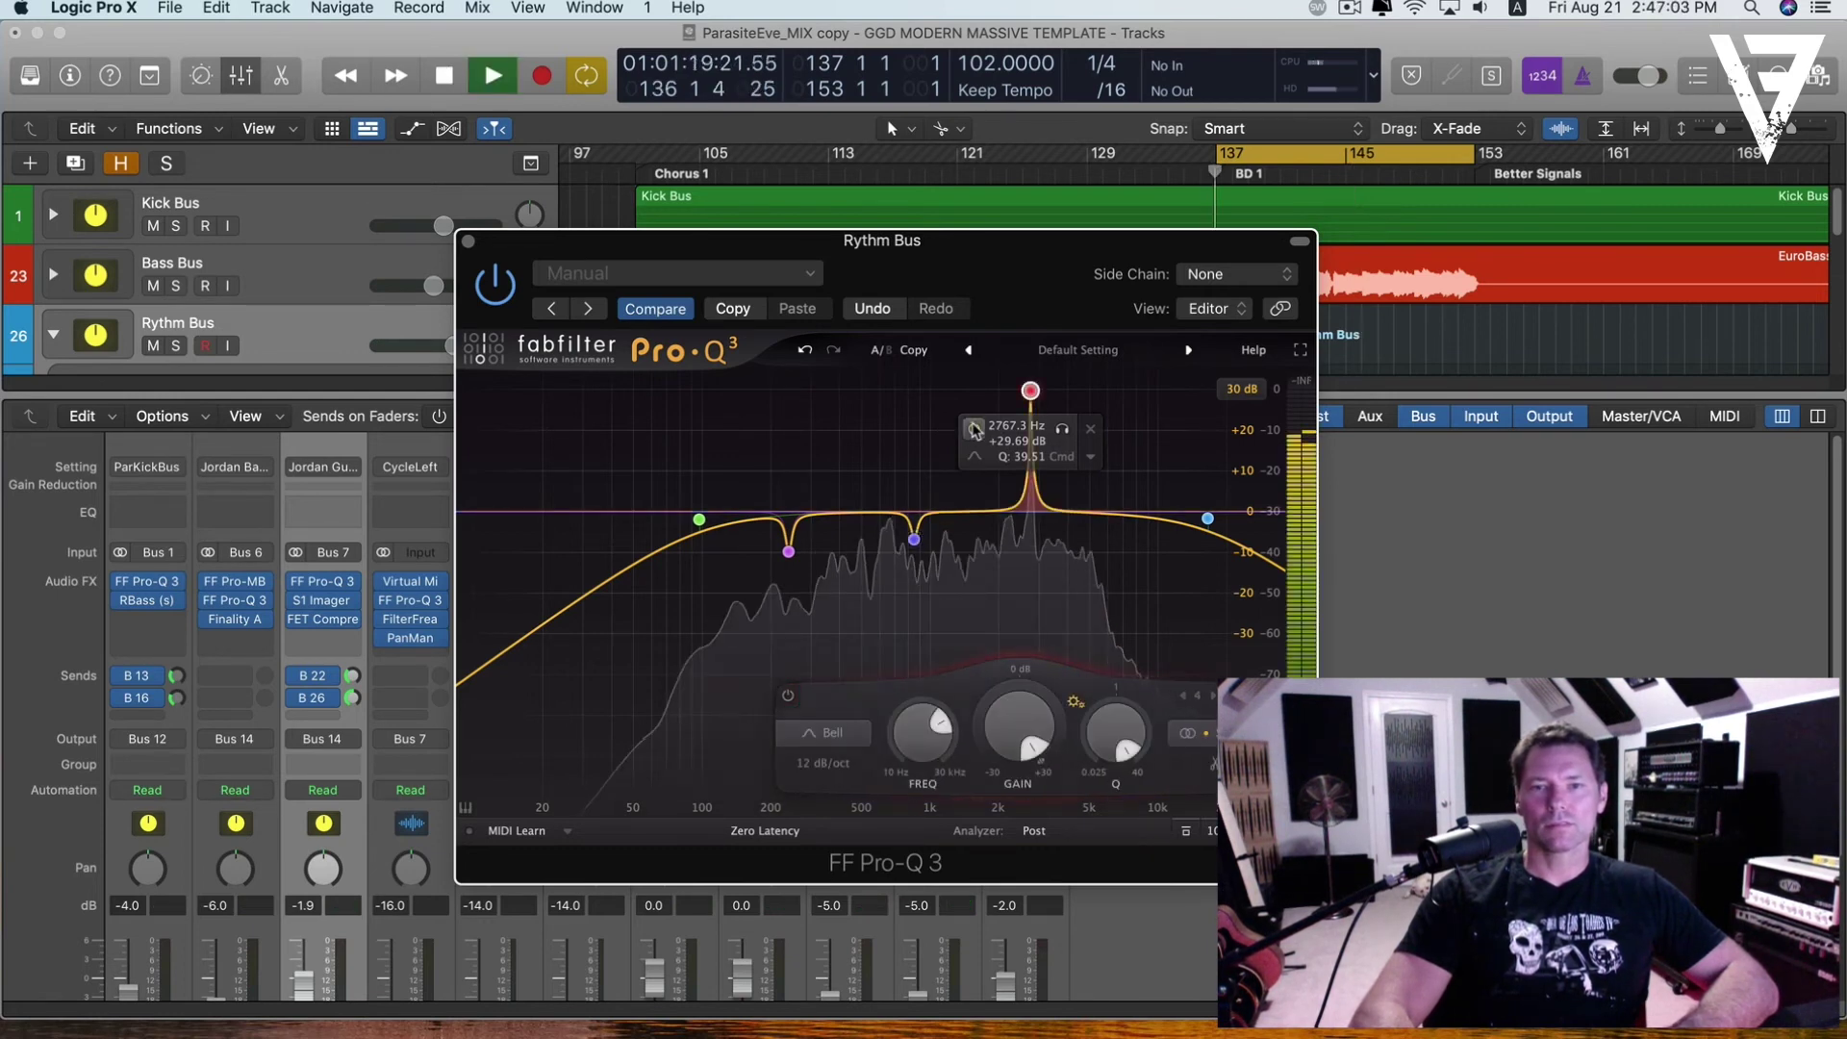
left_click(1062, 429)
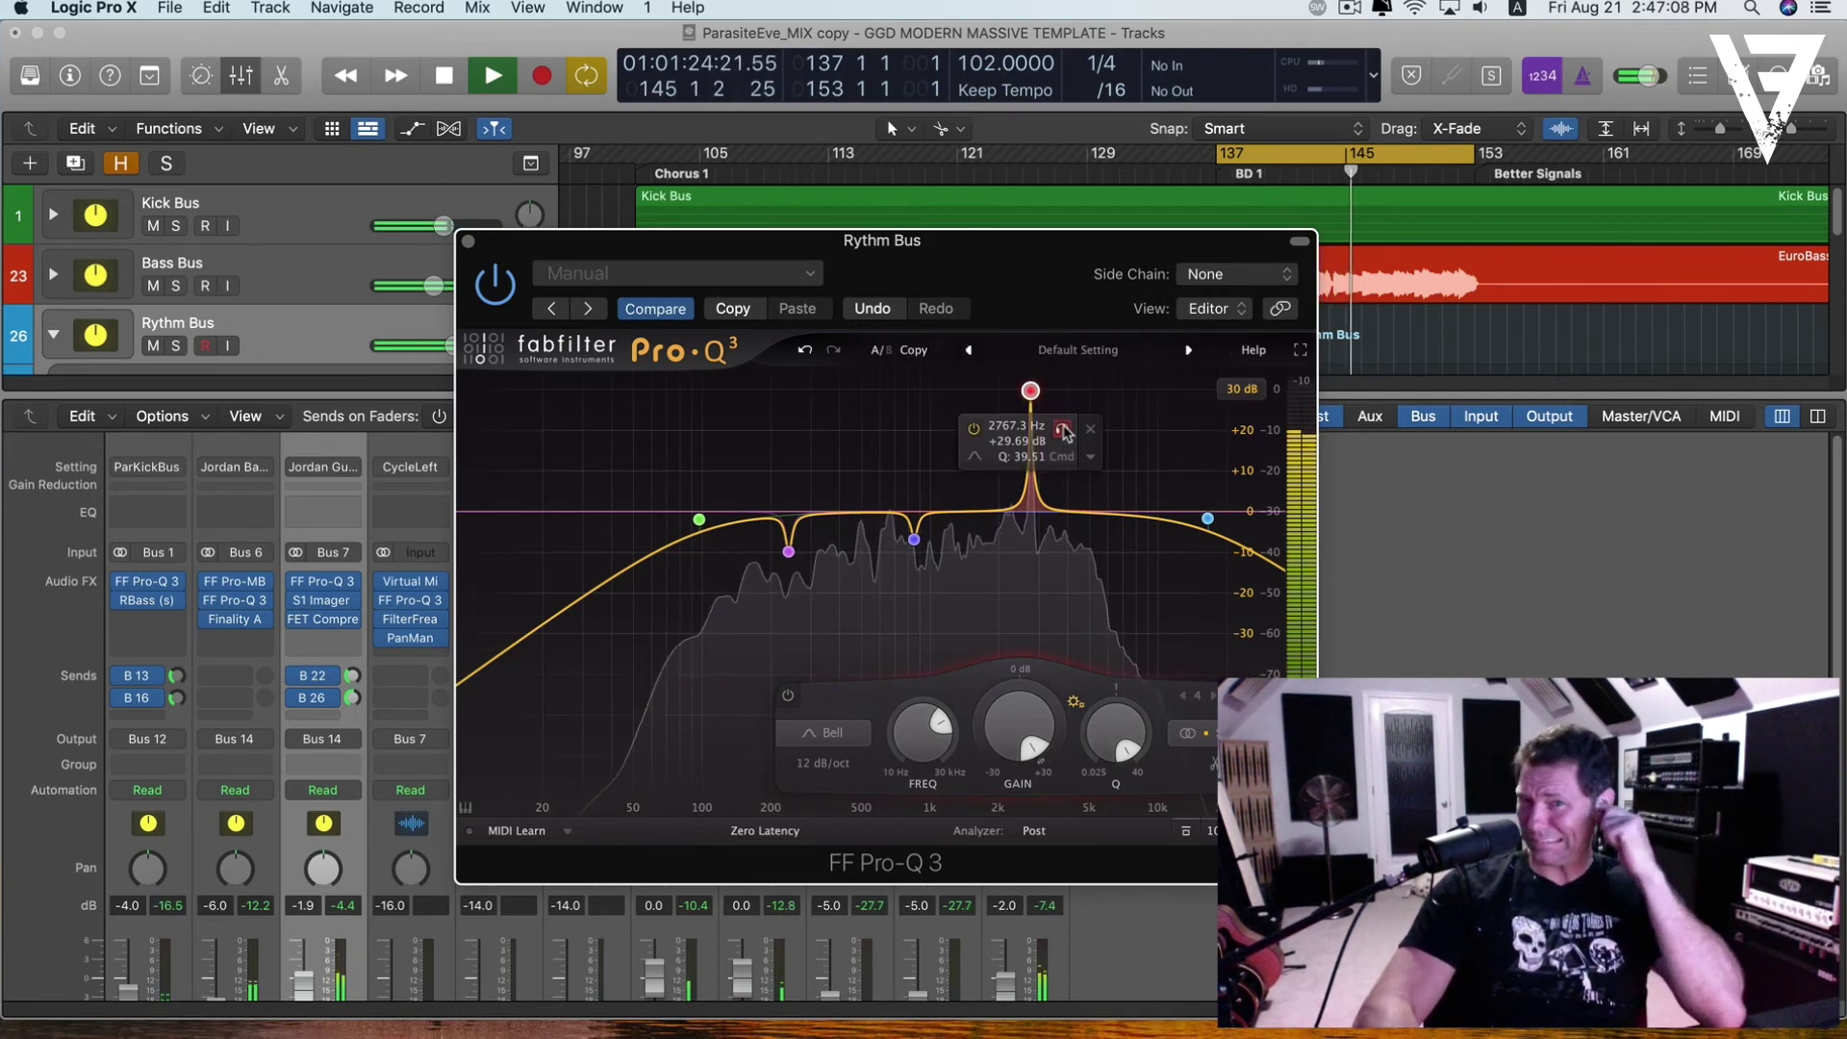
left_click(1062, 430)
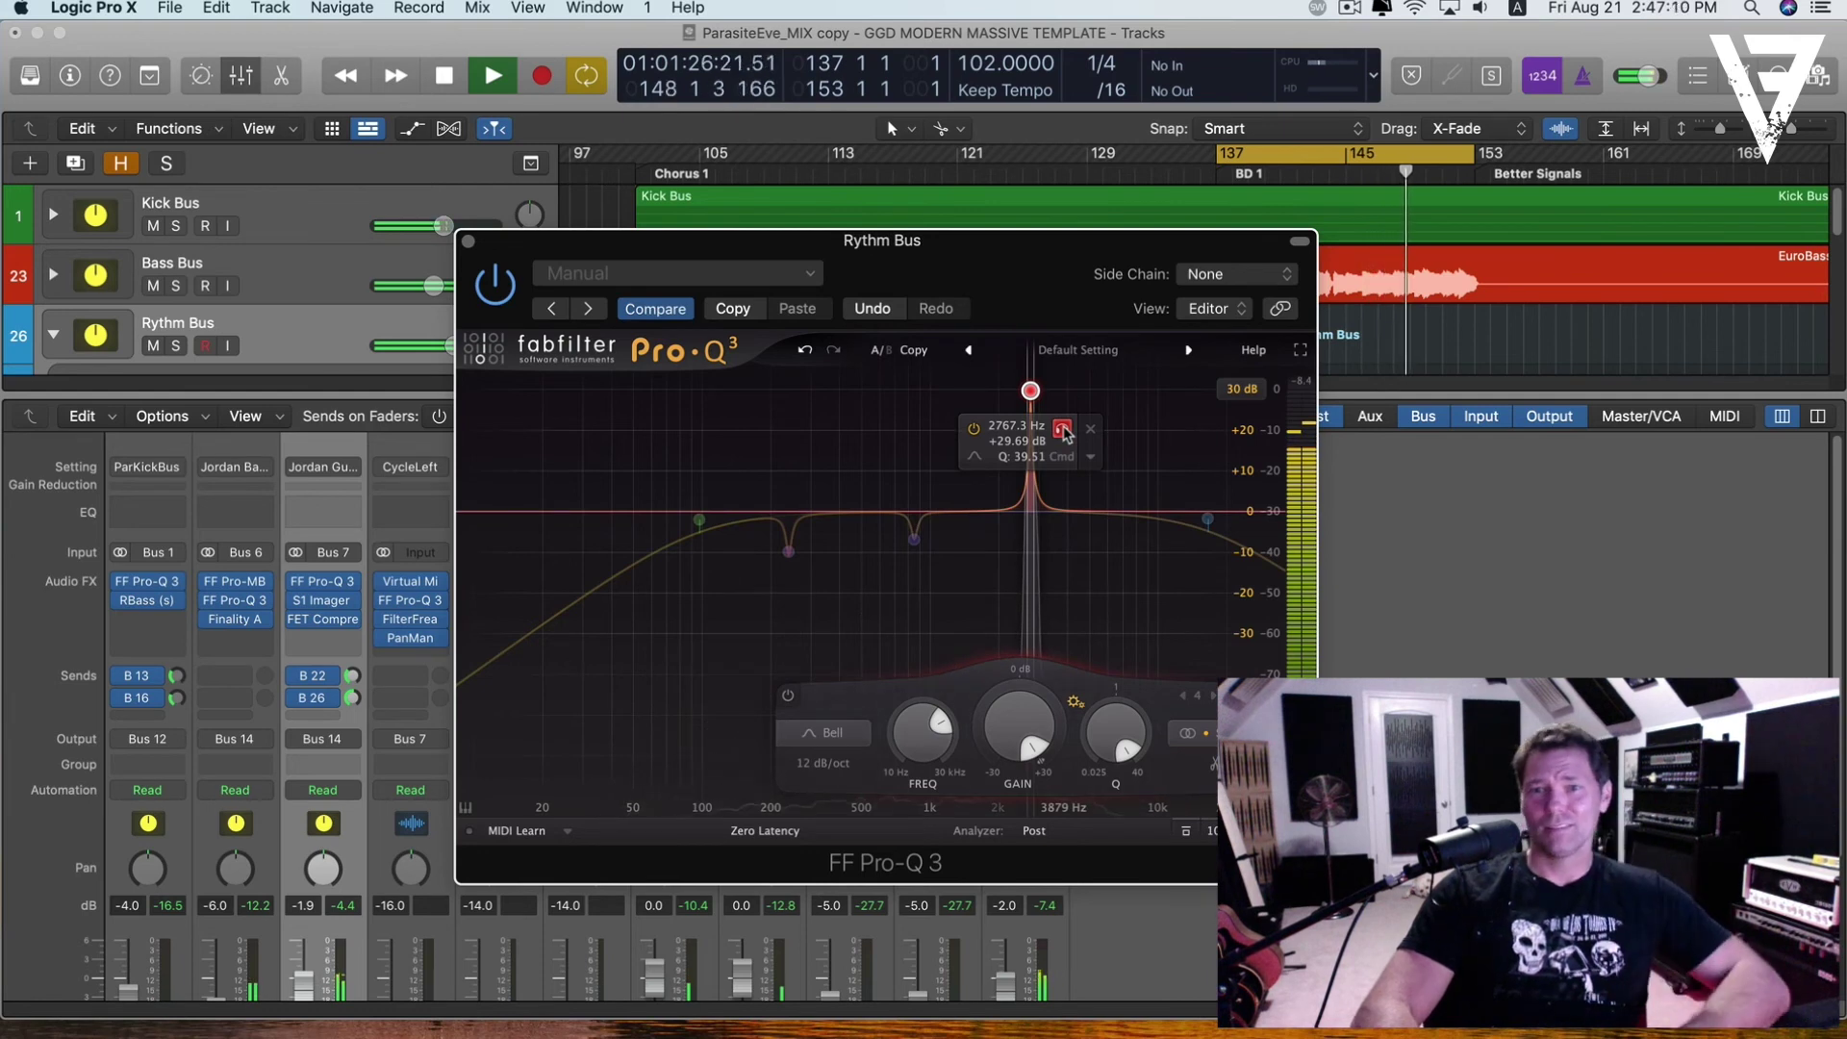
left_click(1062, 430)
key("space")
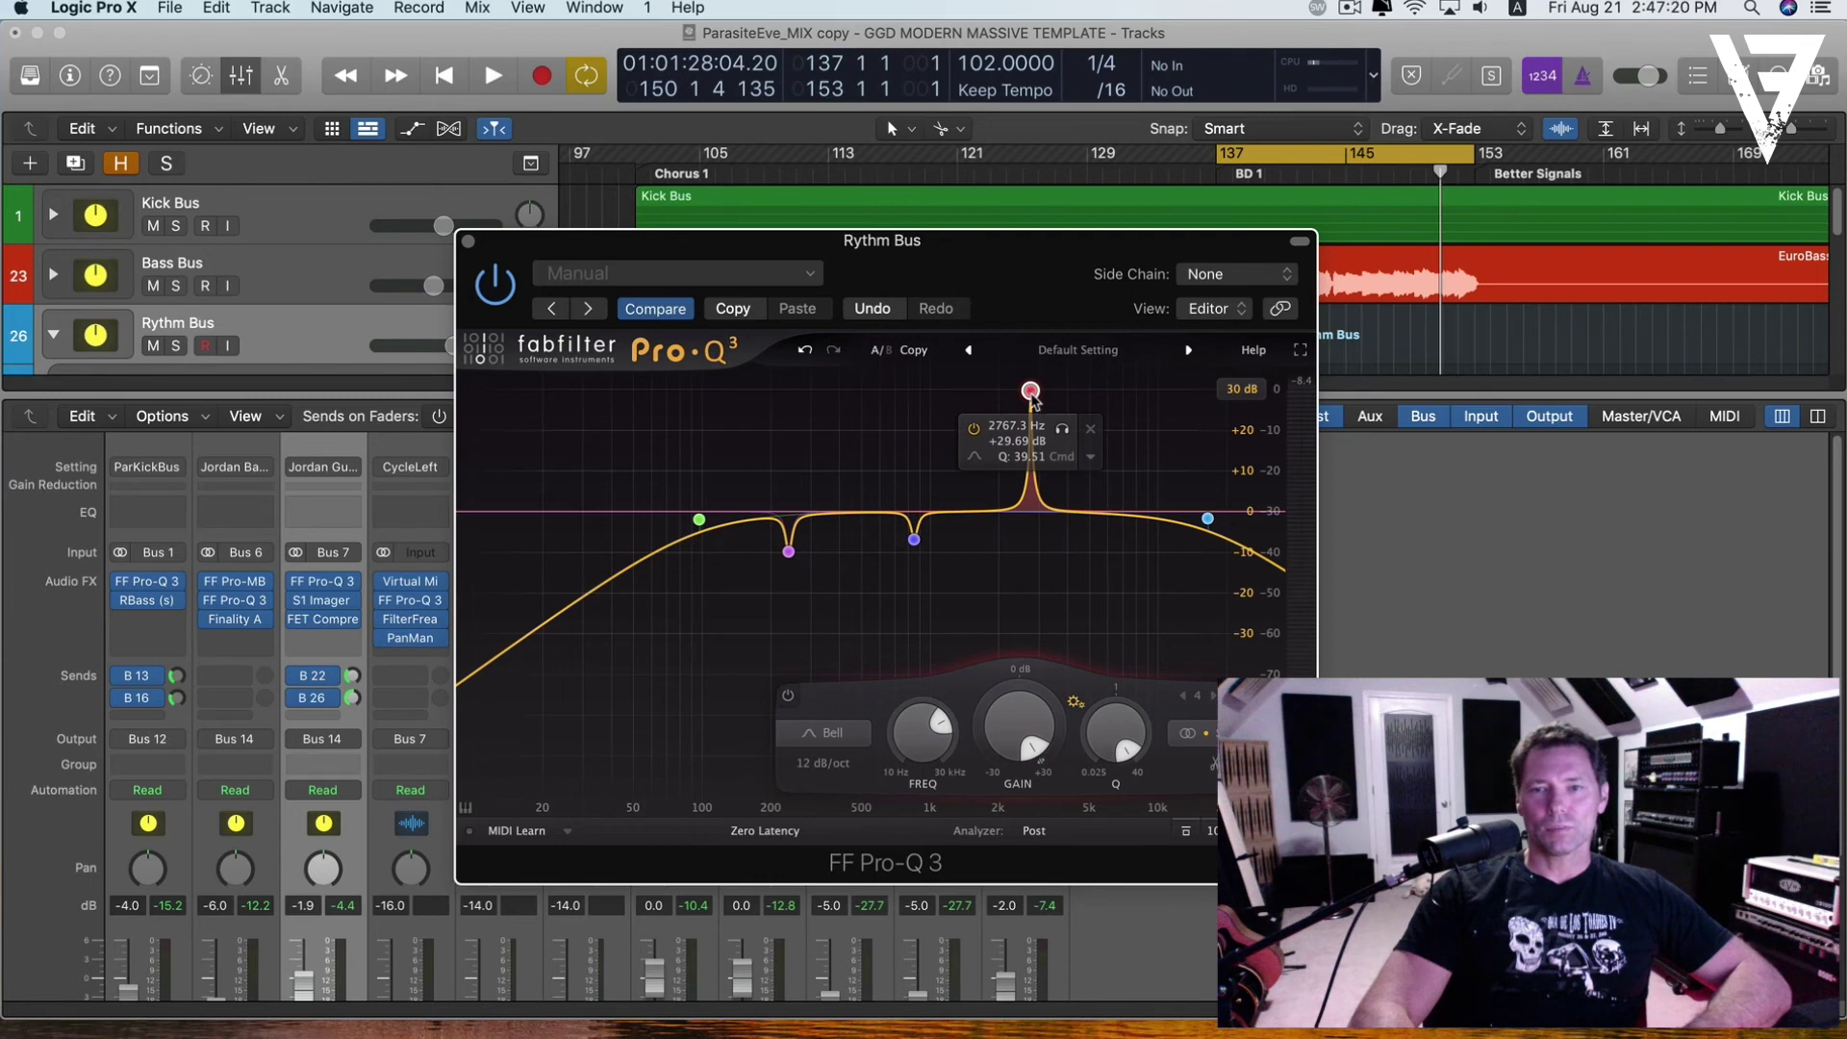
left_click_drag(1032, 400, 1032, 543)
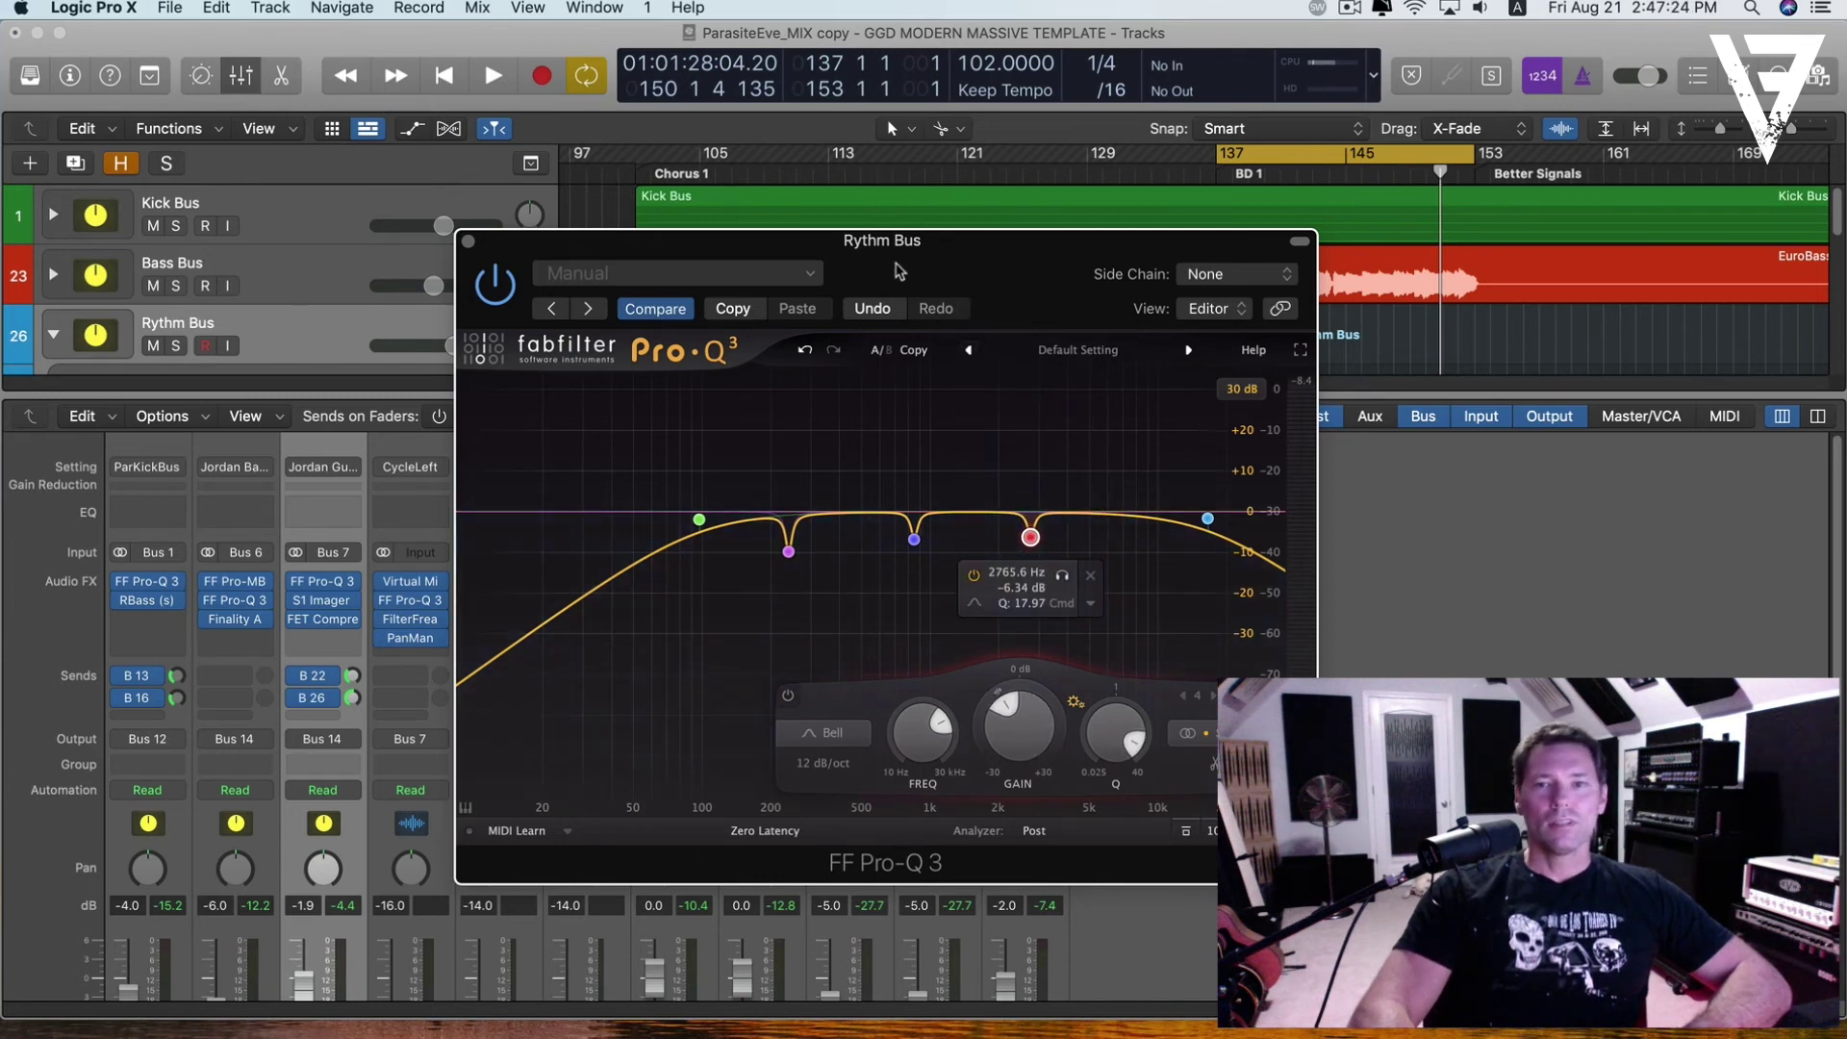
- Compare the full mix during playback with the Rythm Bus EQ bypassed and re-enabled, and close the EQ
left_click_drag(902, 272, 1264, 306)
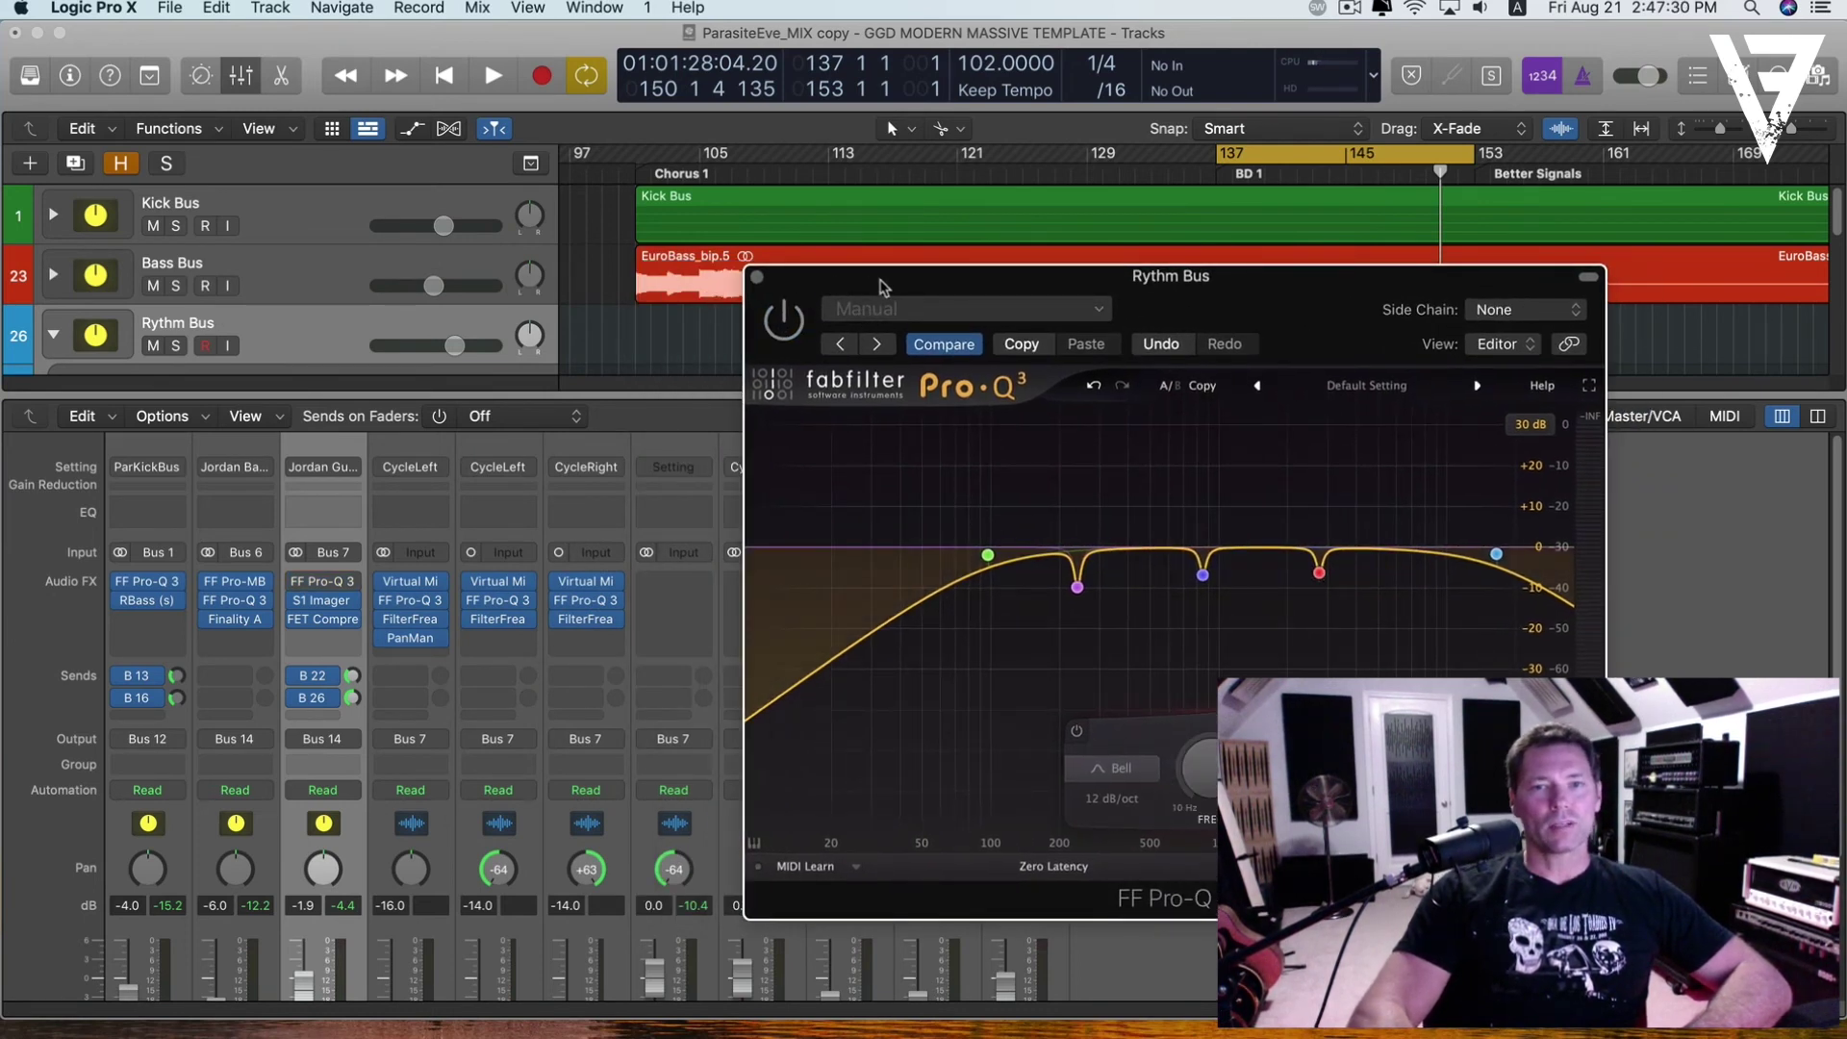
left_click_drag(887, 288, 934, 319)
key("space")
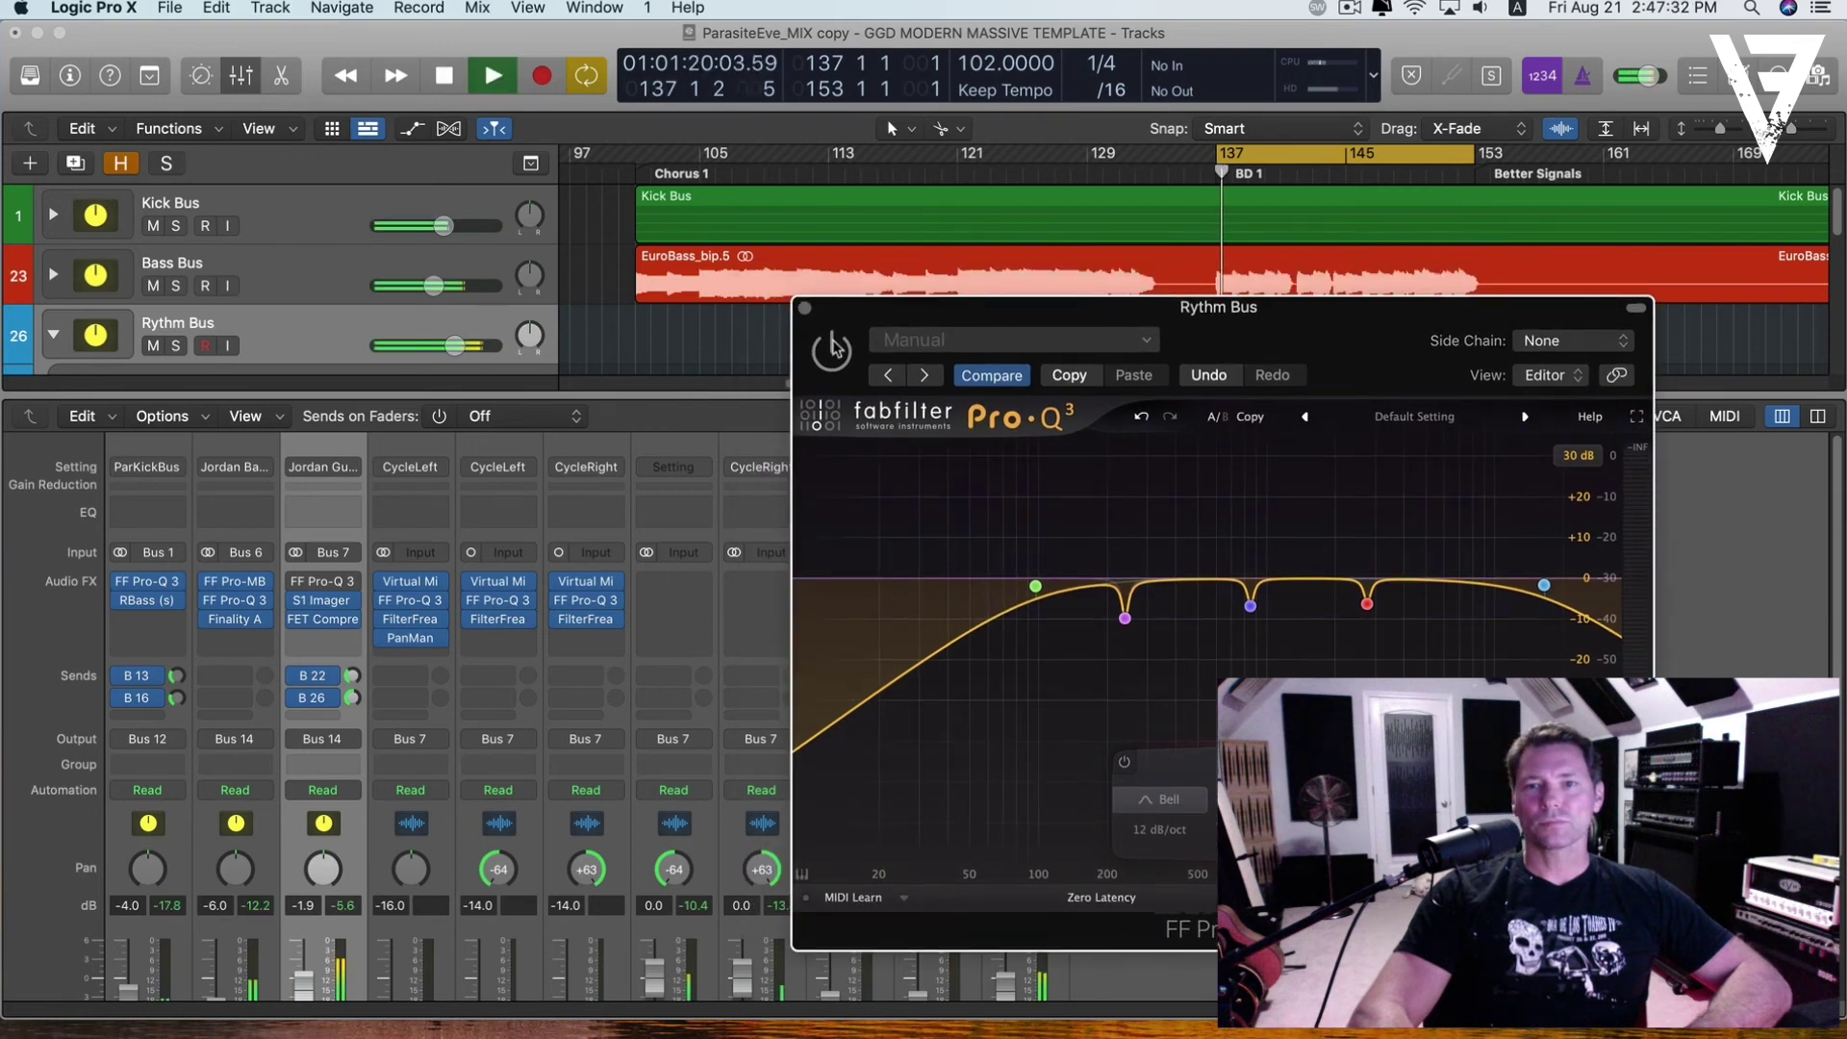
left_click(834, 352)
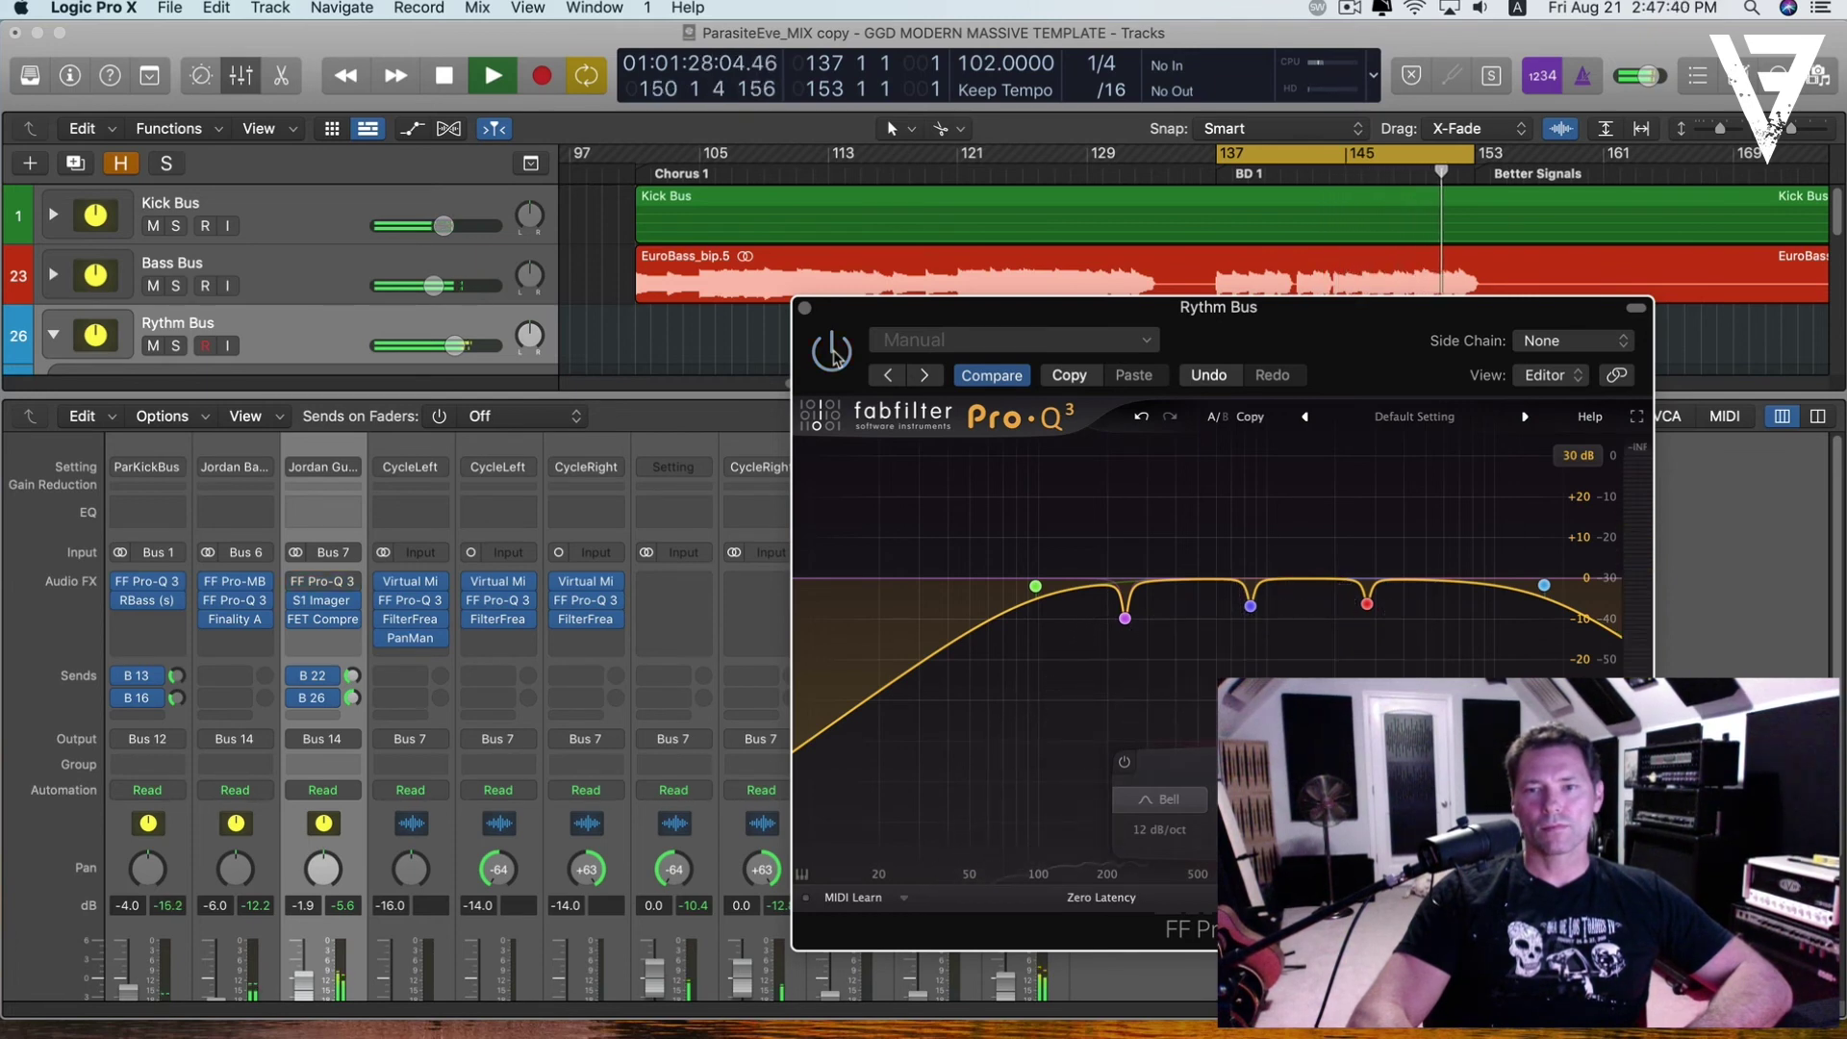
key("space")
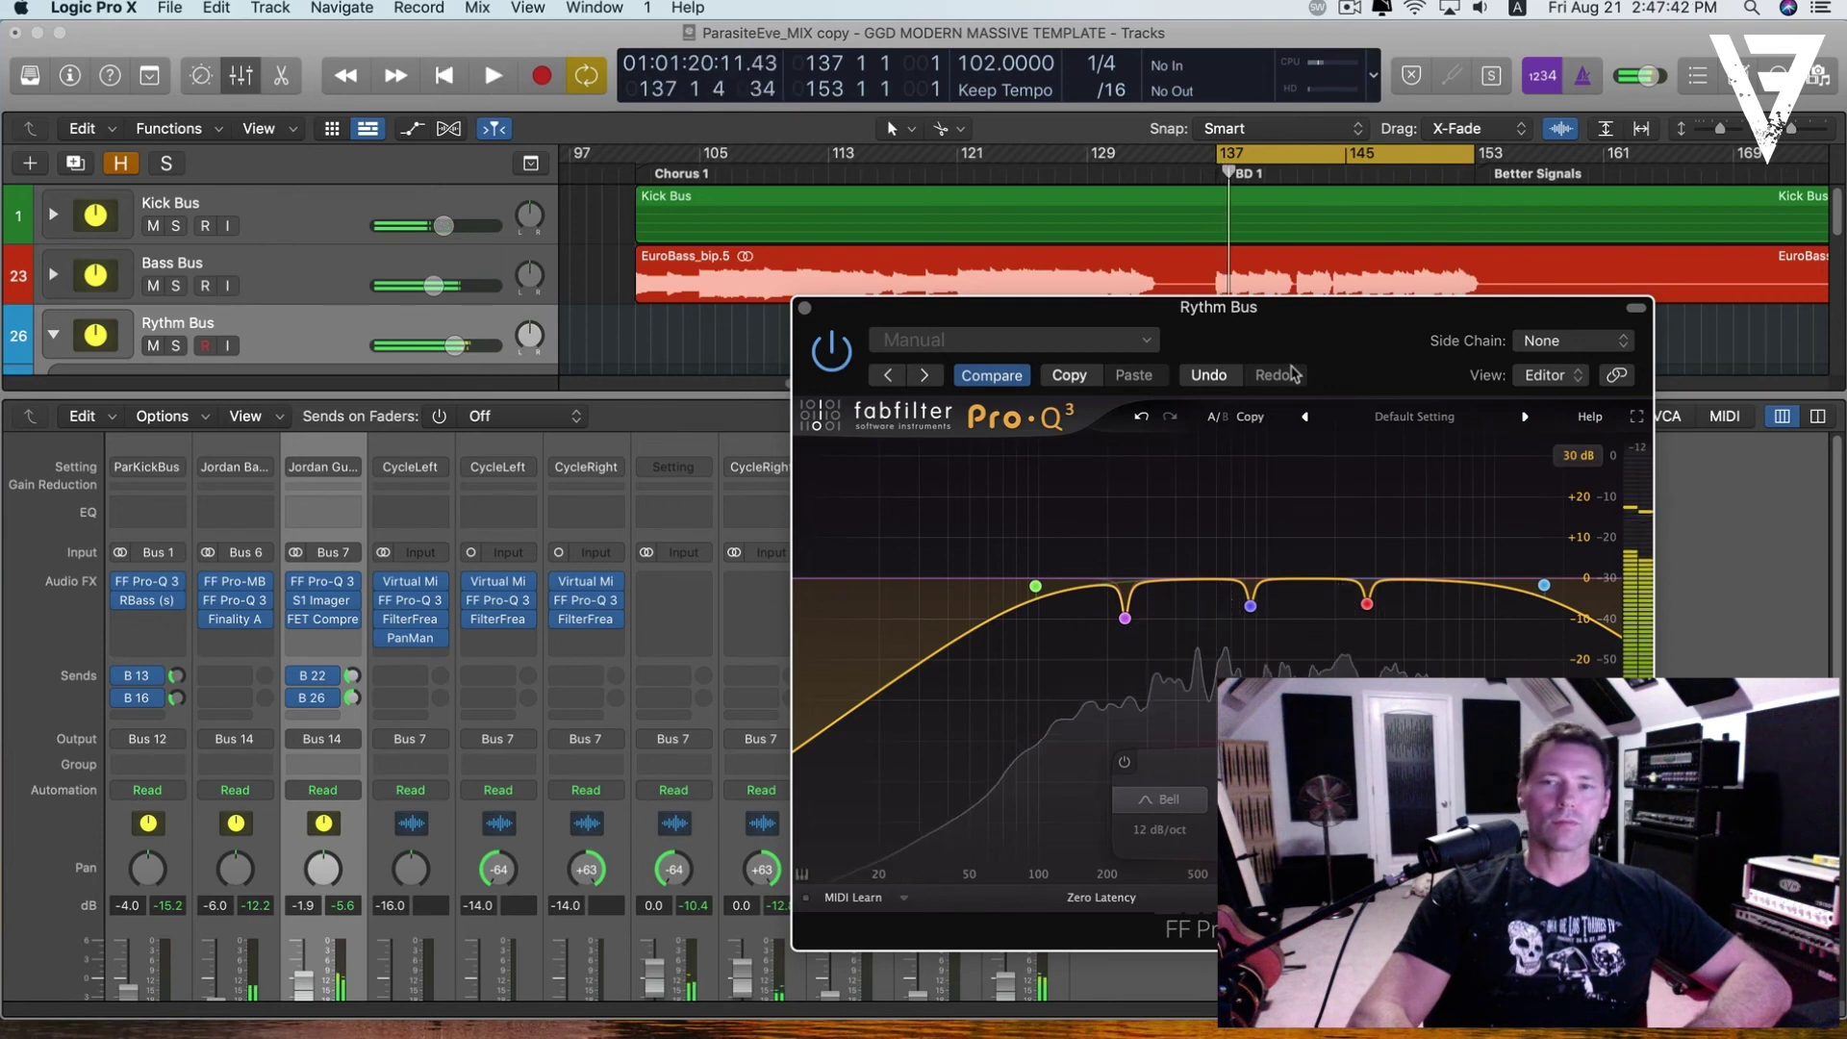
left_click_drag(1258, 337, 1241, 366)
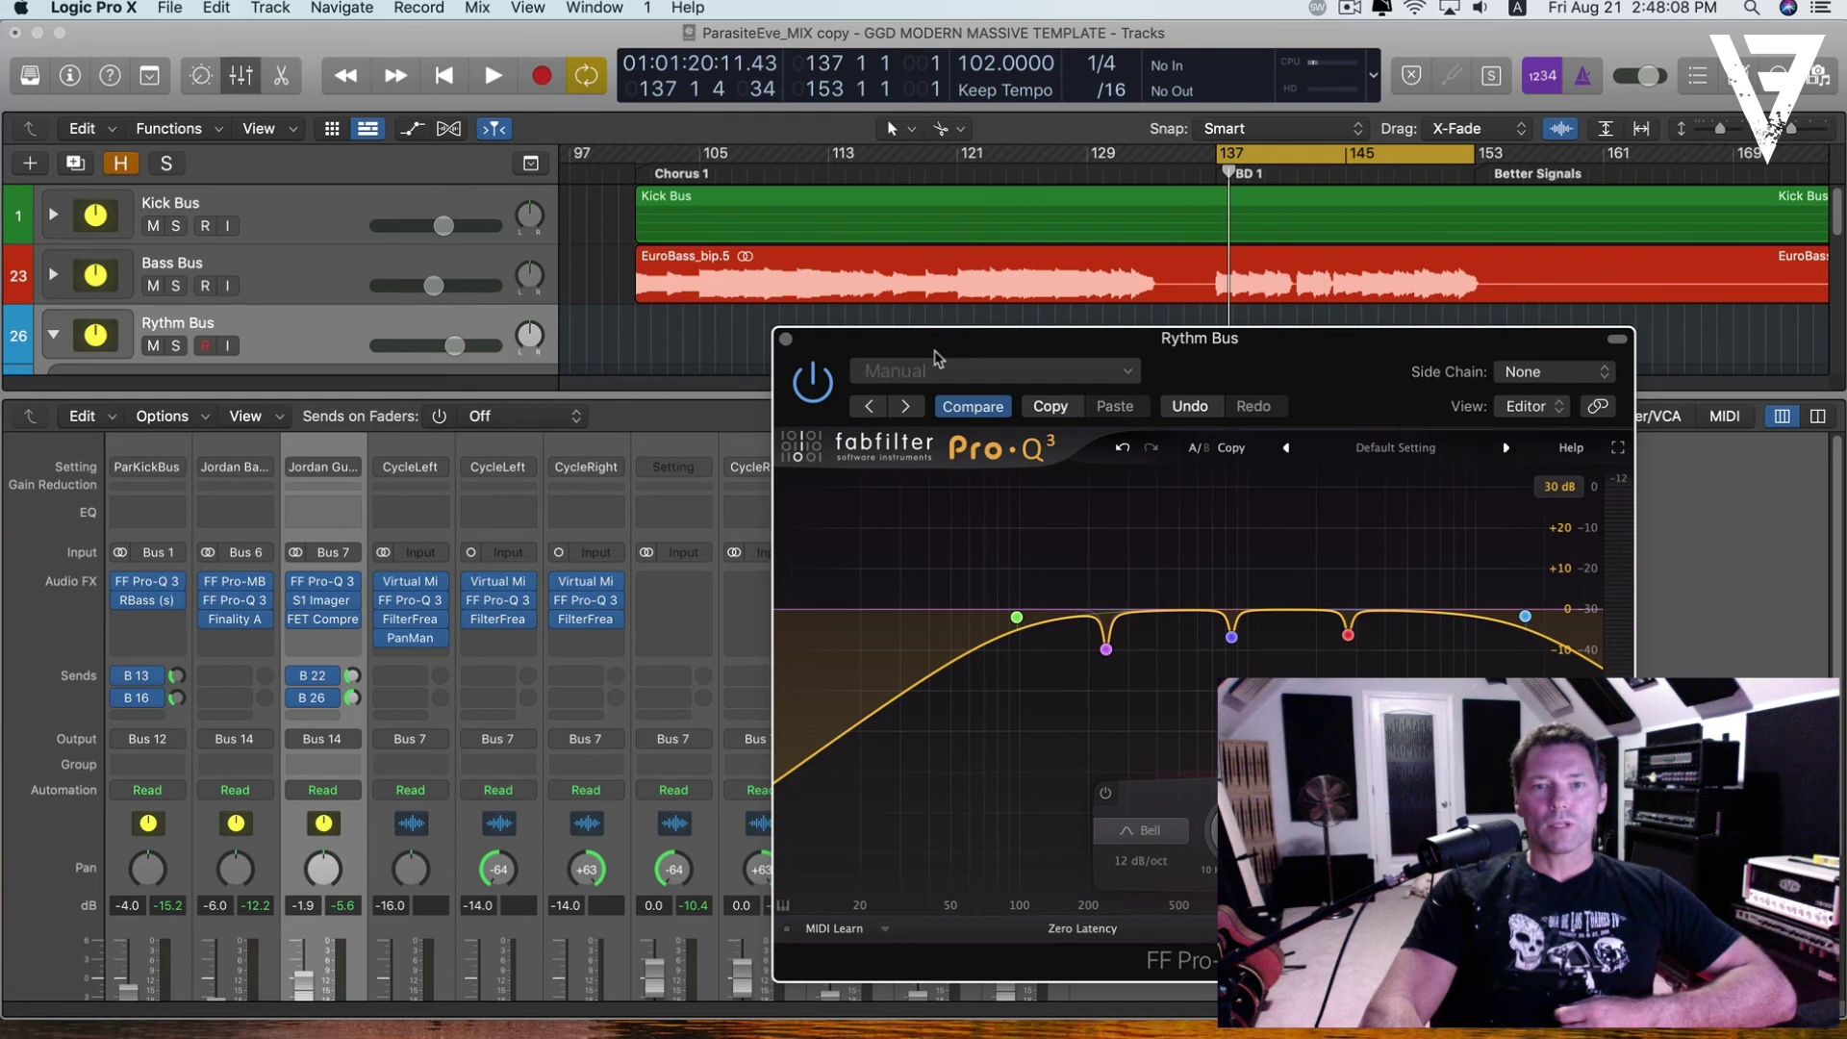
left_click(786, 340)
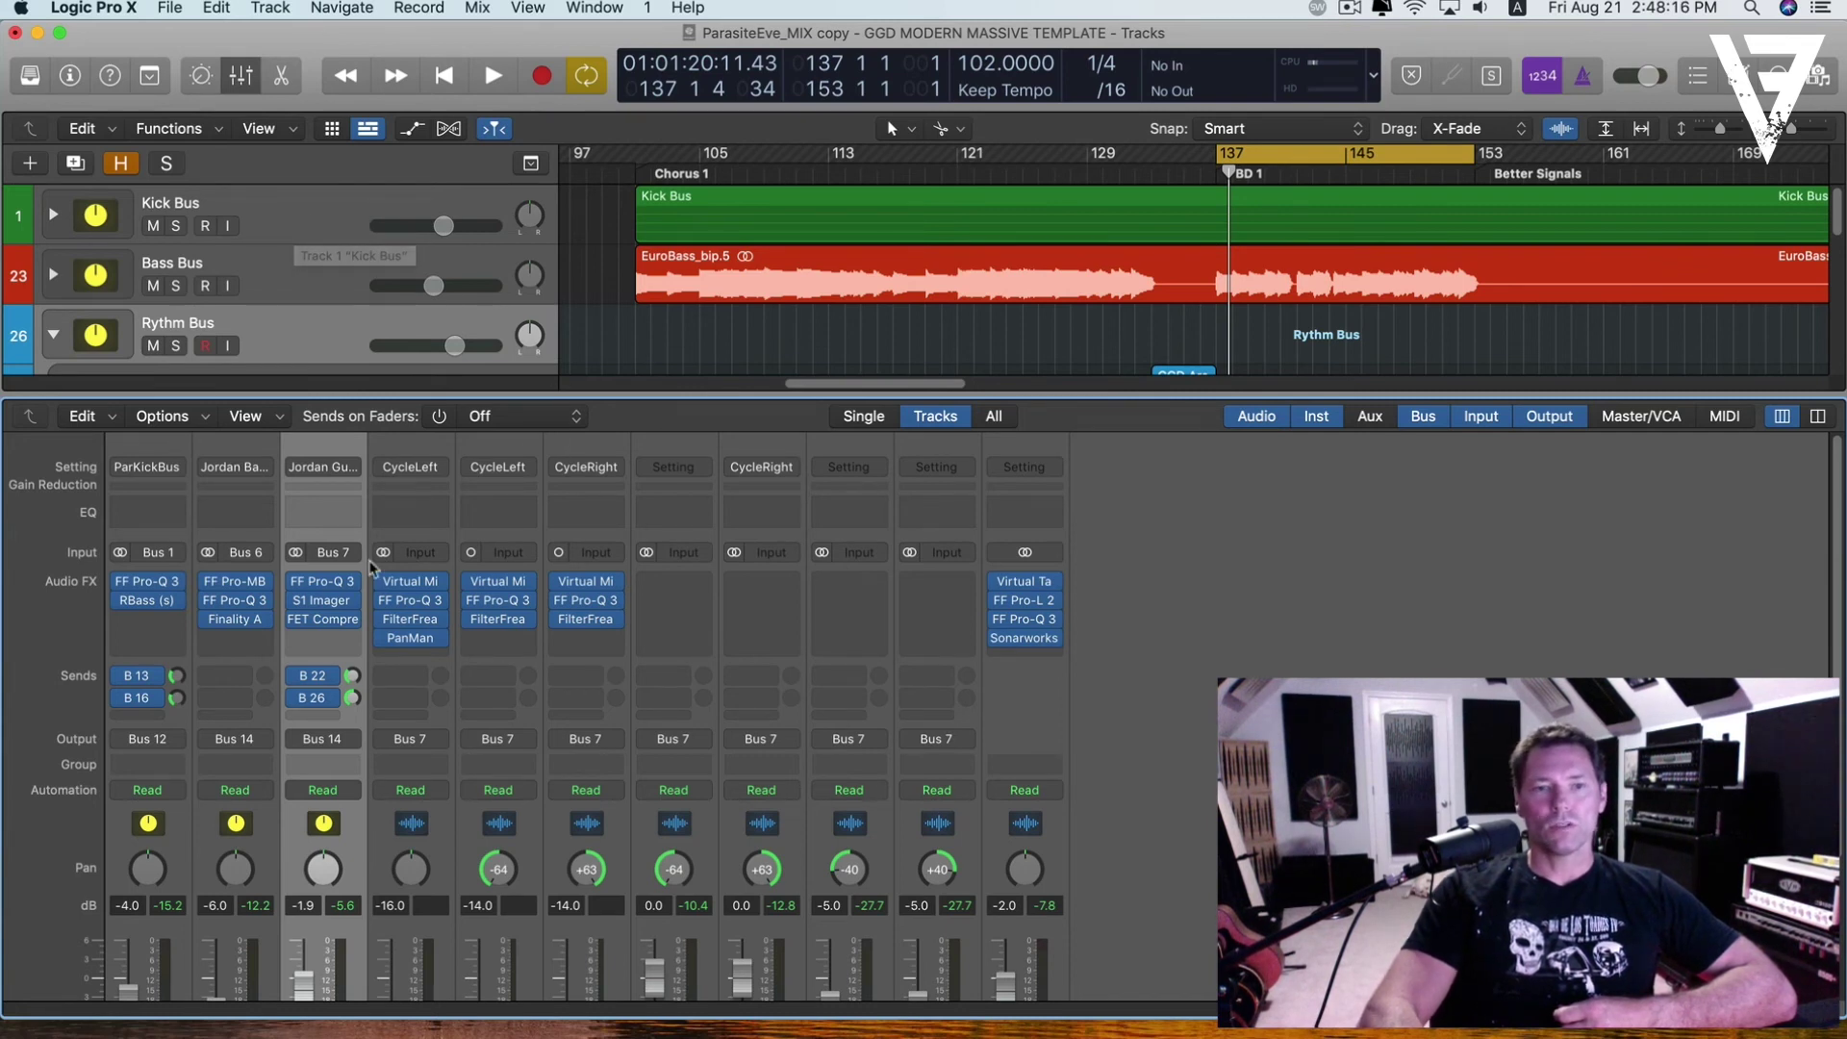
- Reopen the Rythm Bus EQ, add a bell band near 466 Hz, and play the bus soloed
left_click(318, 581)
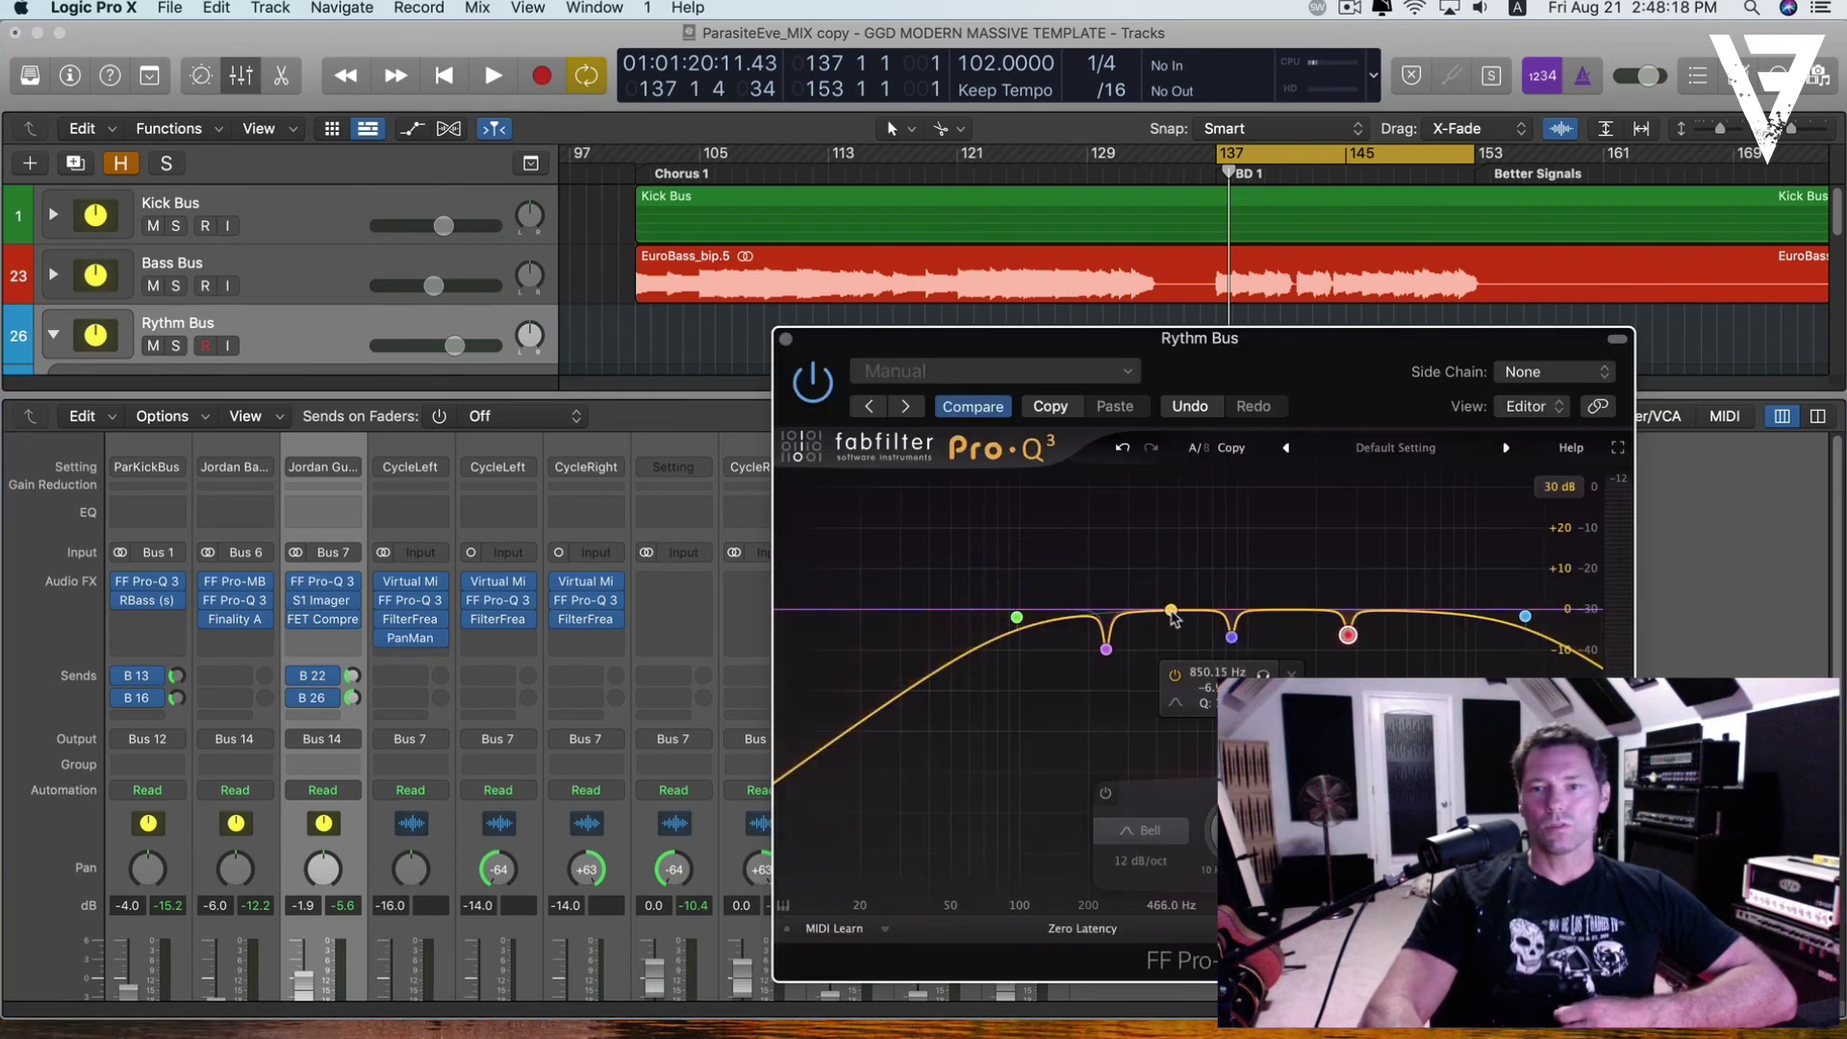
left_click(1171, 609)
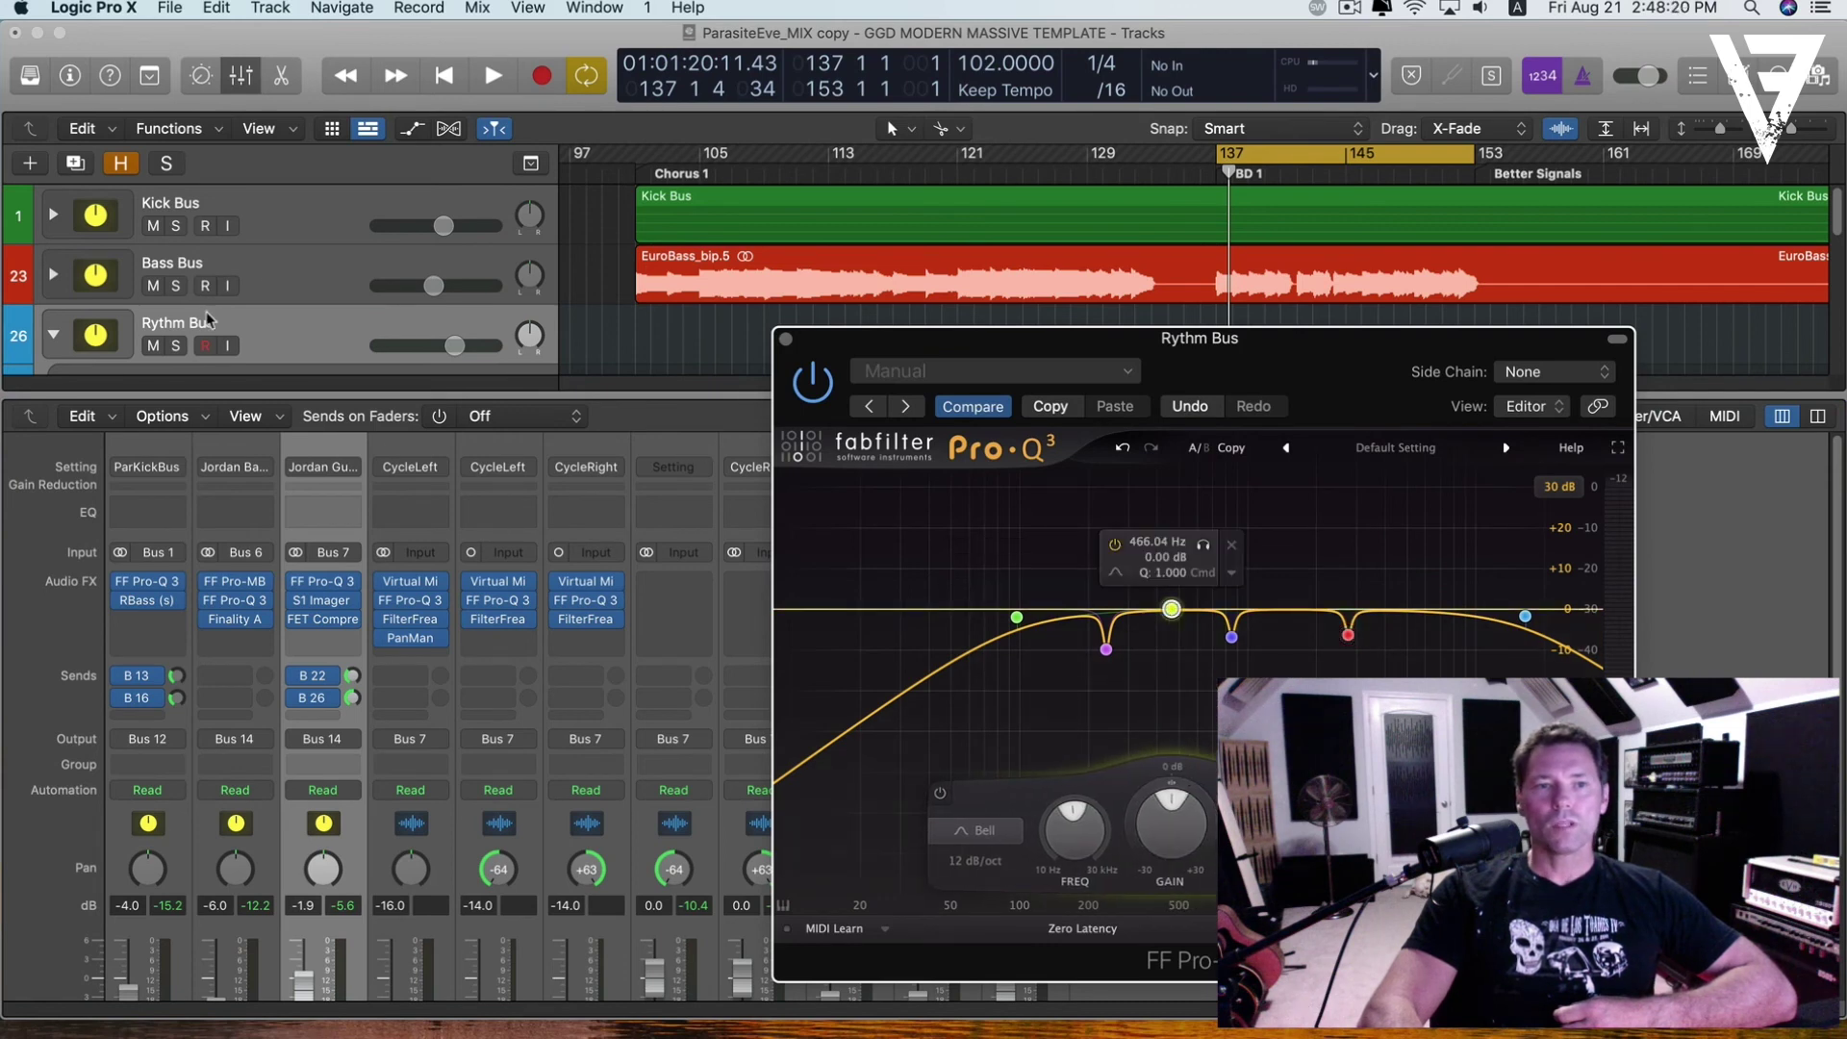
left_click(176, 345)
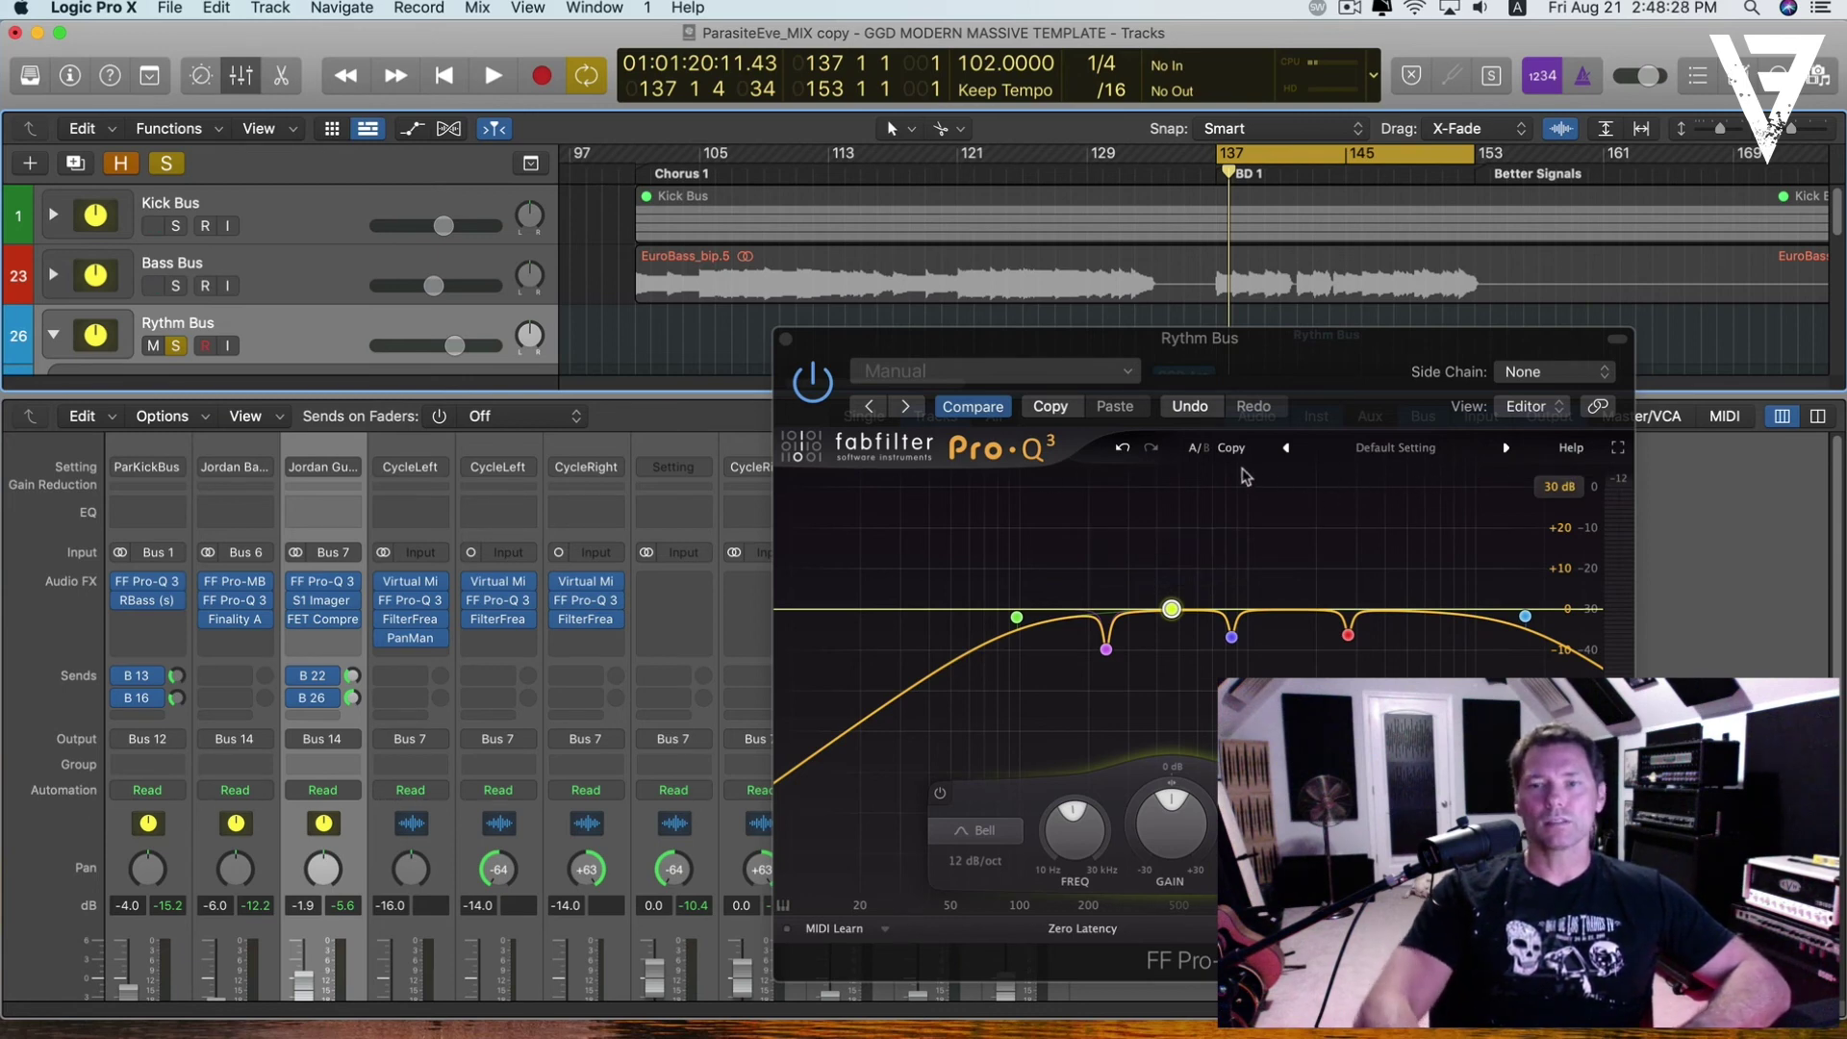
key("space")
- Boost the new band to +30 dB with a Q of about 38, sweep it to about 4.79 kHz, and turn it into a narrow cut
left_click_drag(1172, 609, 1168, 481)
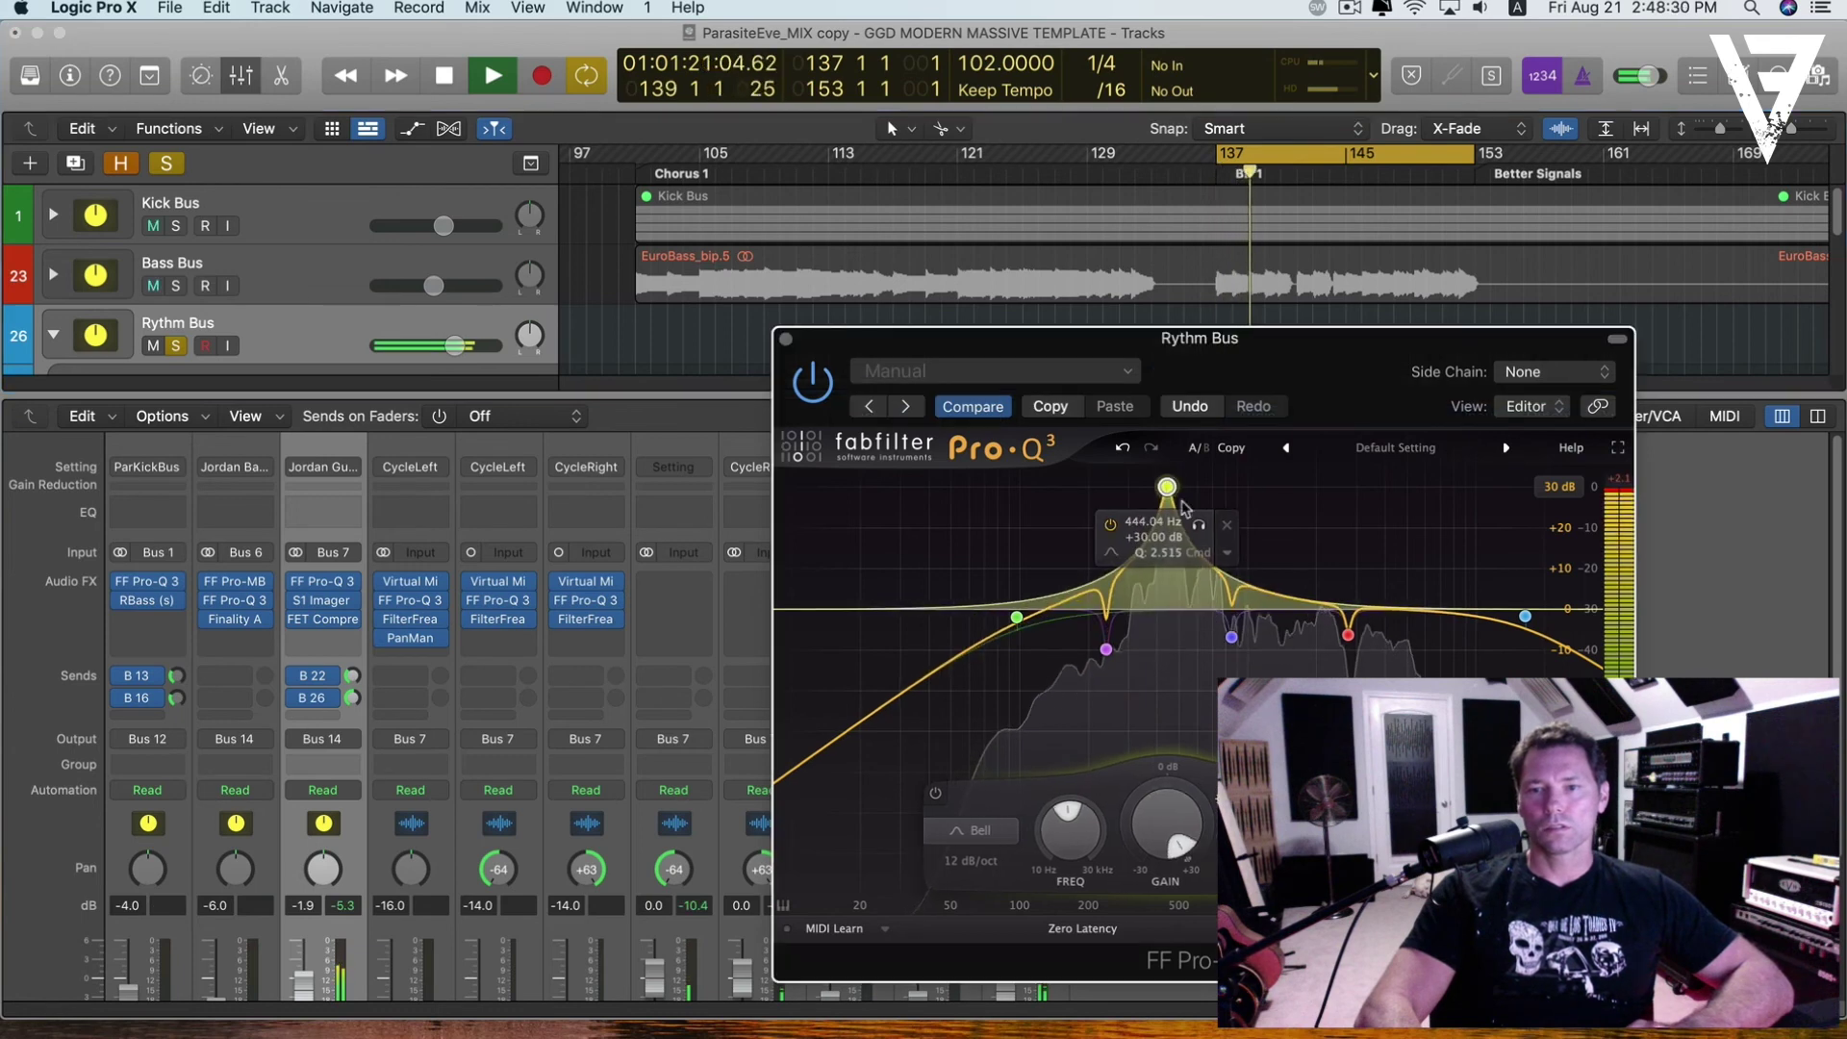
scroll(1167, 487, "up", 5)
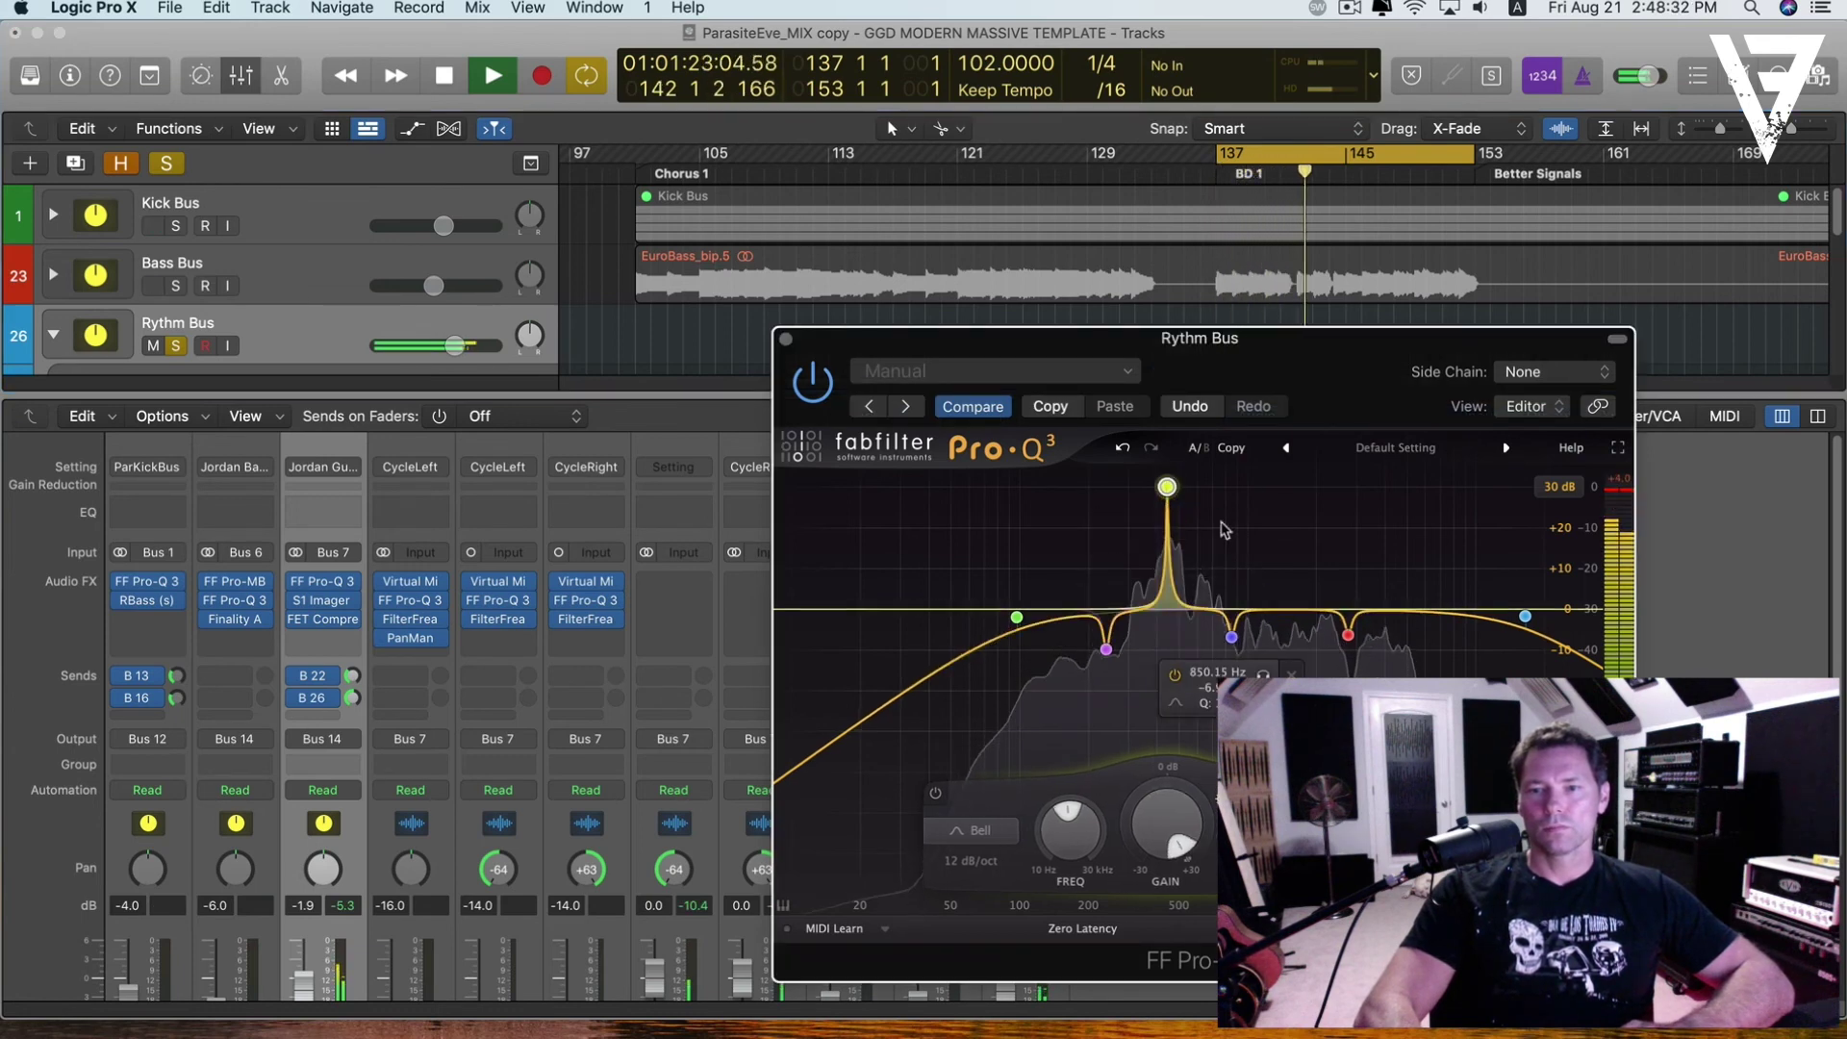
left_click_drag(1167, 487, 1400, 492)
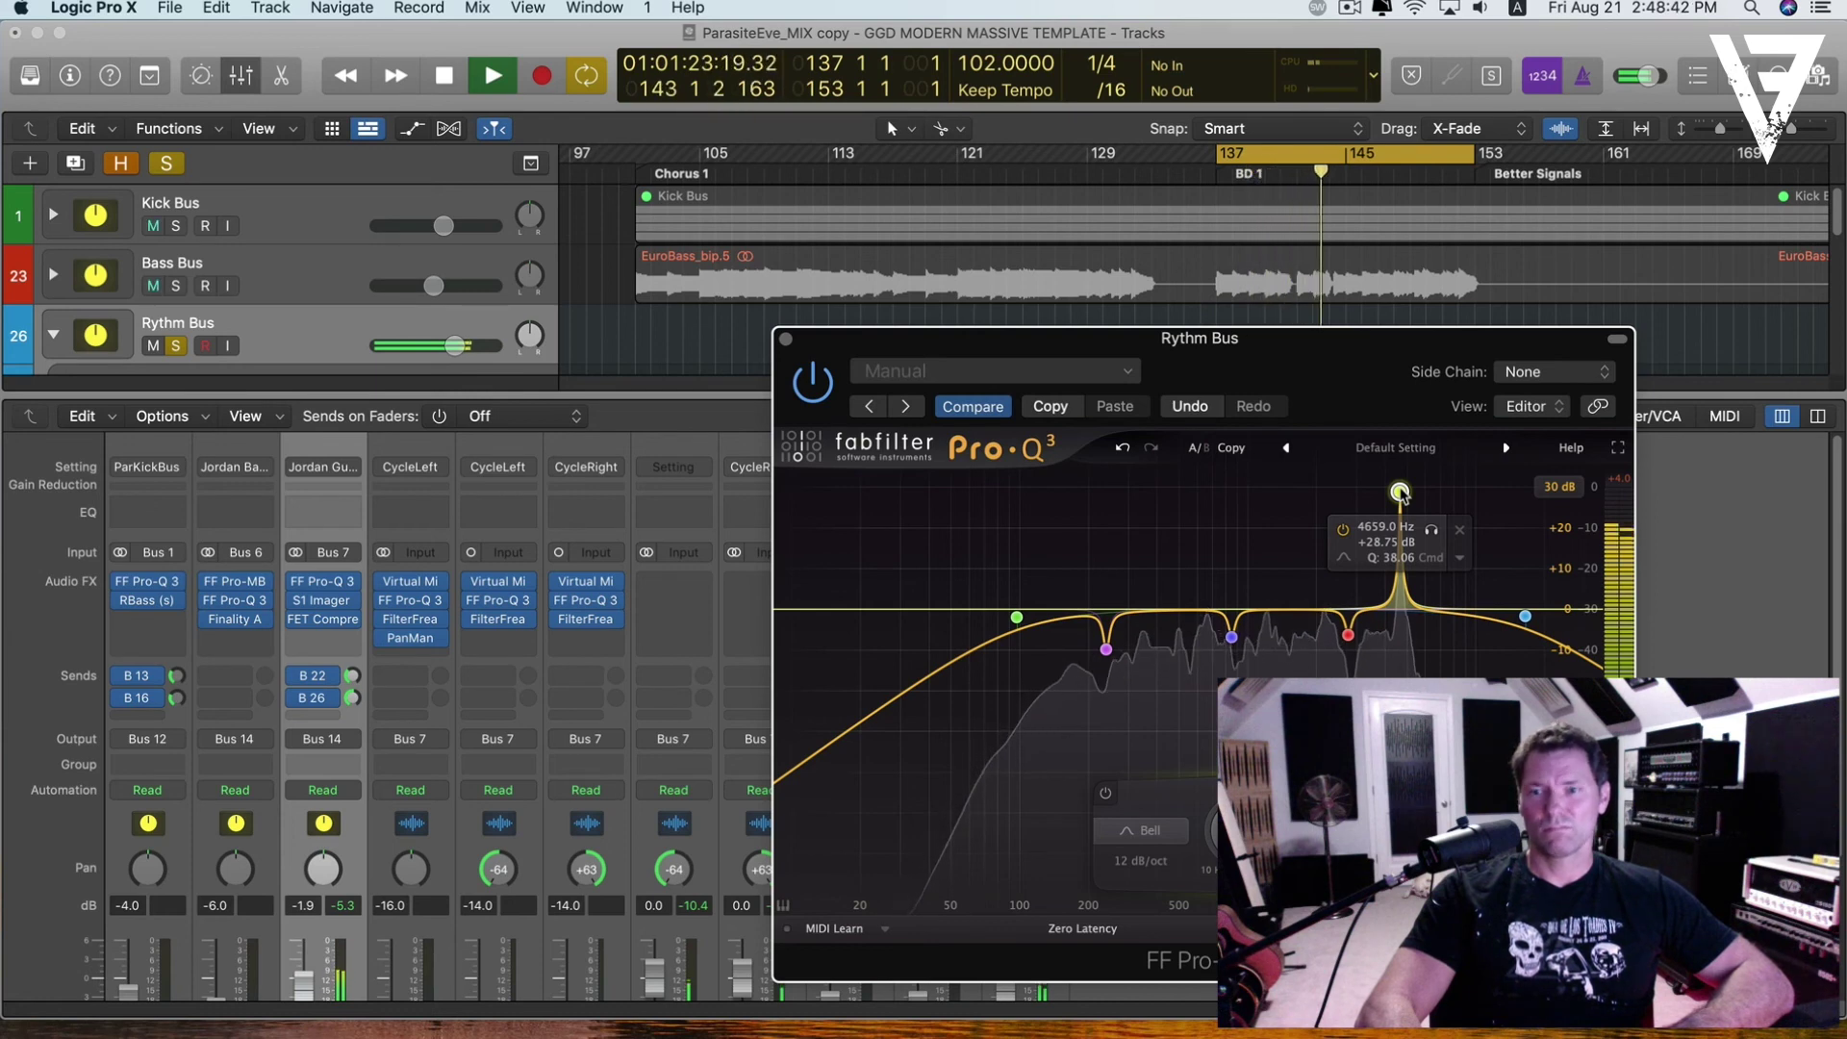
left_click_drag(1400, 491, 1402, 635)
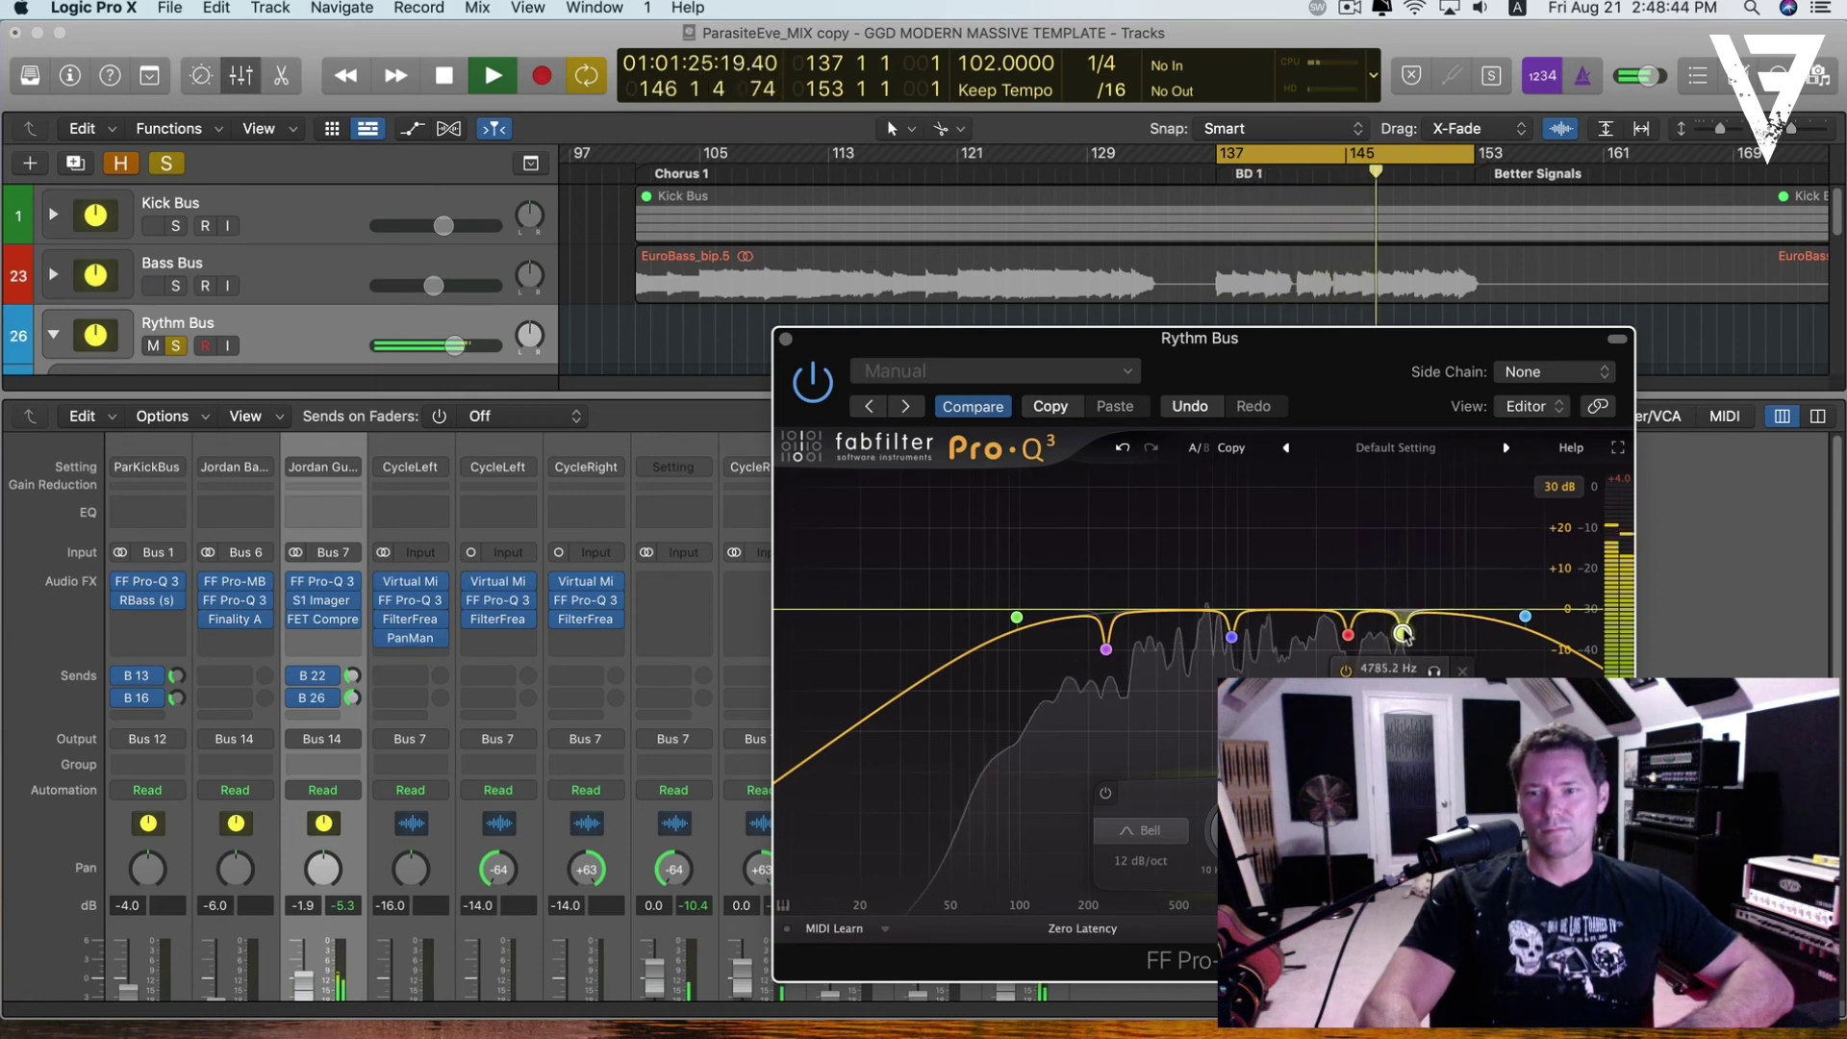
key("space")
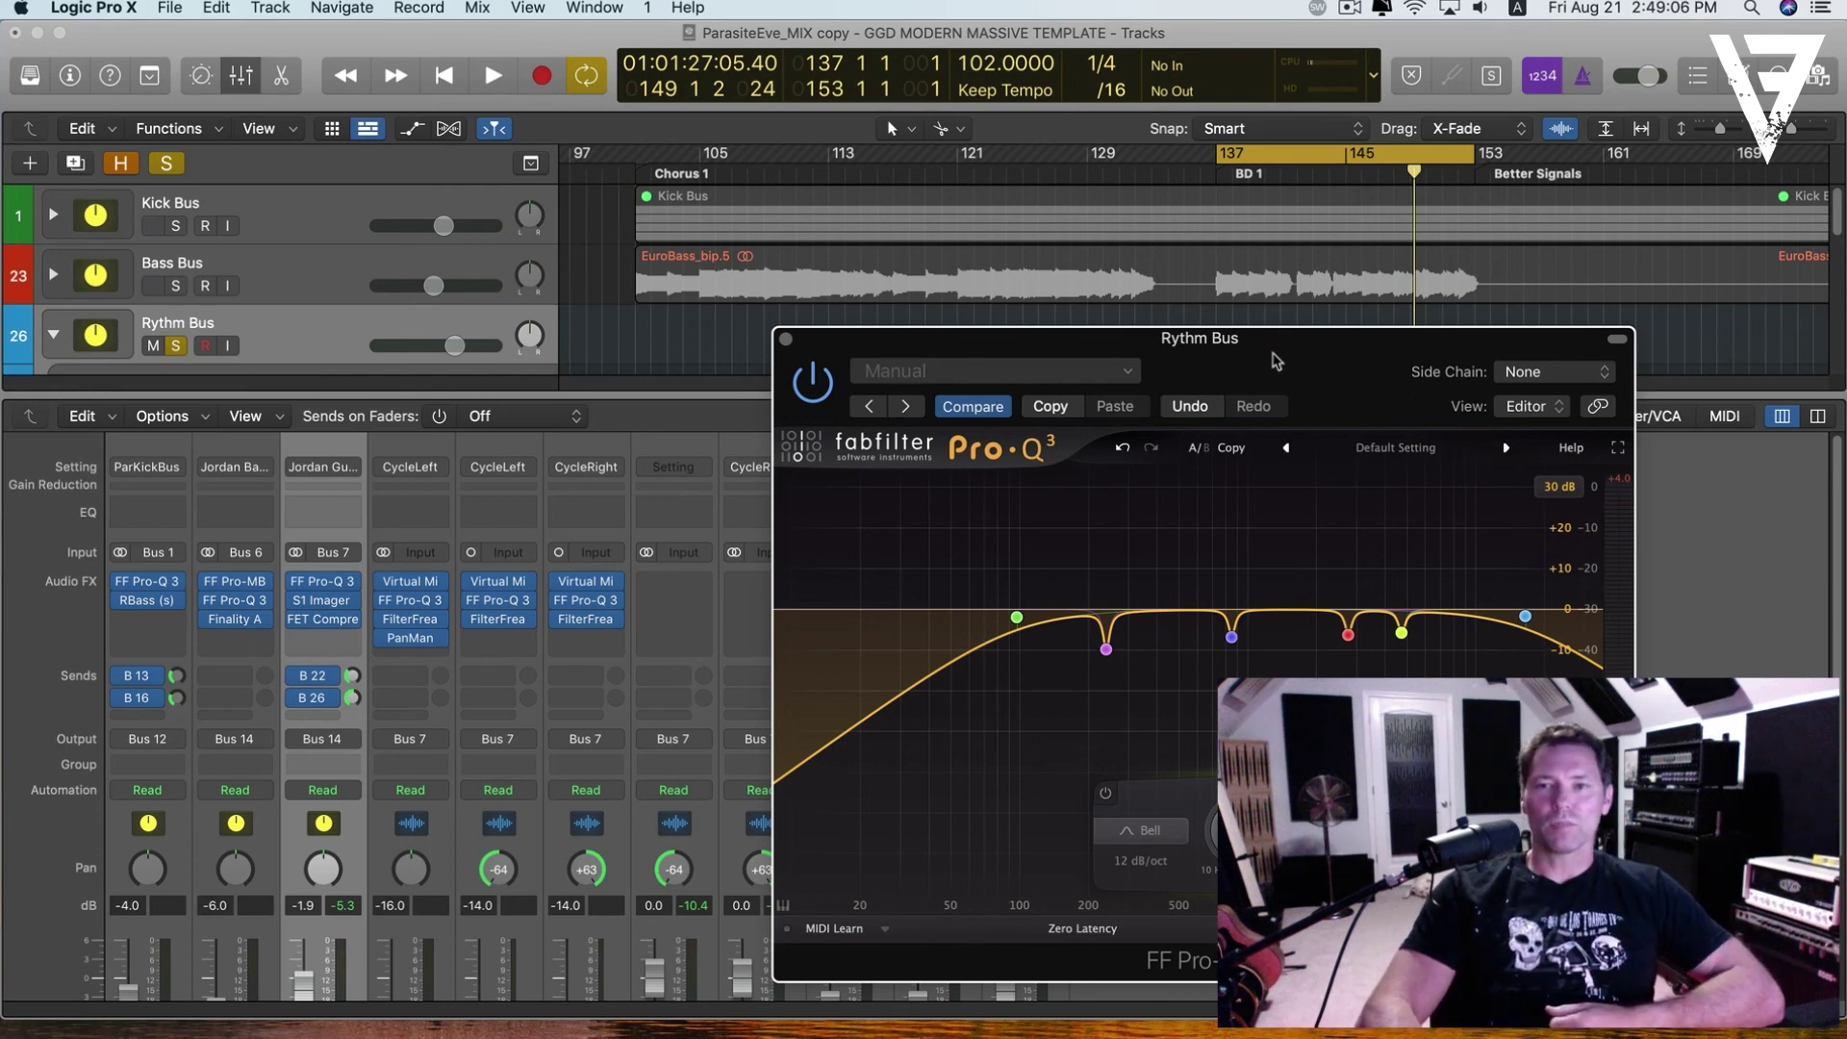
- Review the four notch bands in the Rythm Bus EQ, from 240 Hz up to 4.79 kHz, and close the EQ
mouse_move(1107, 651)
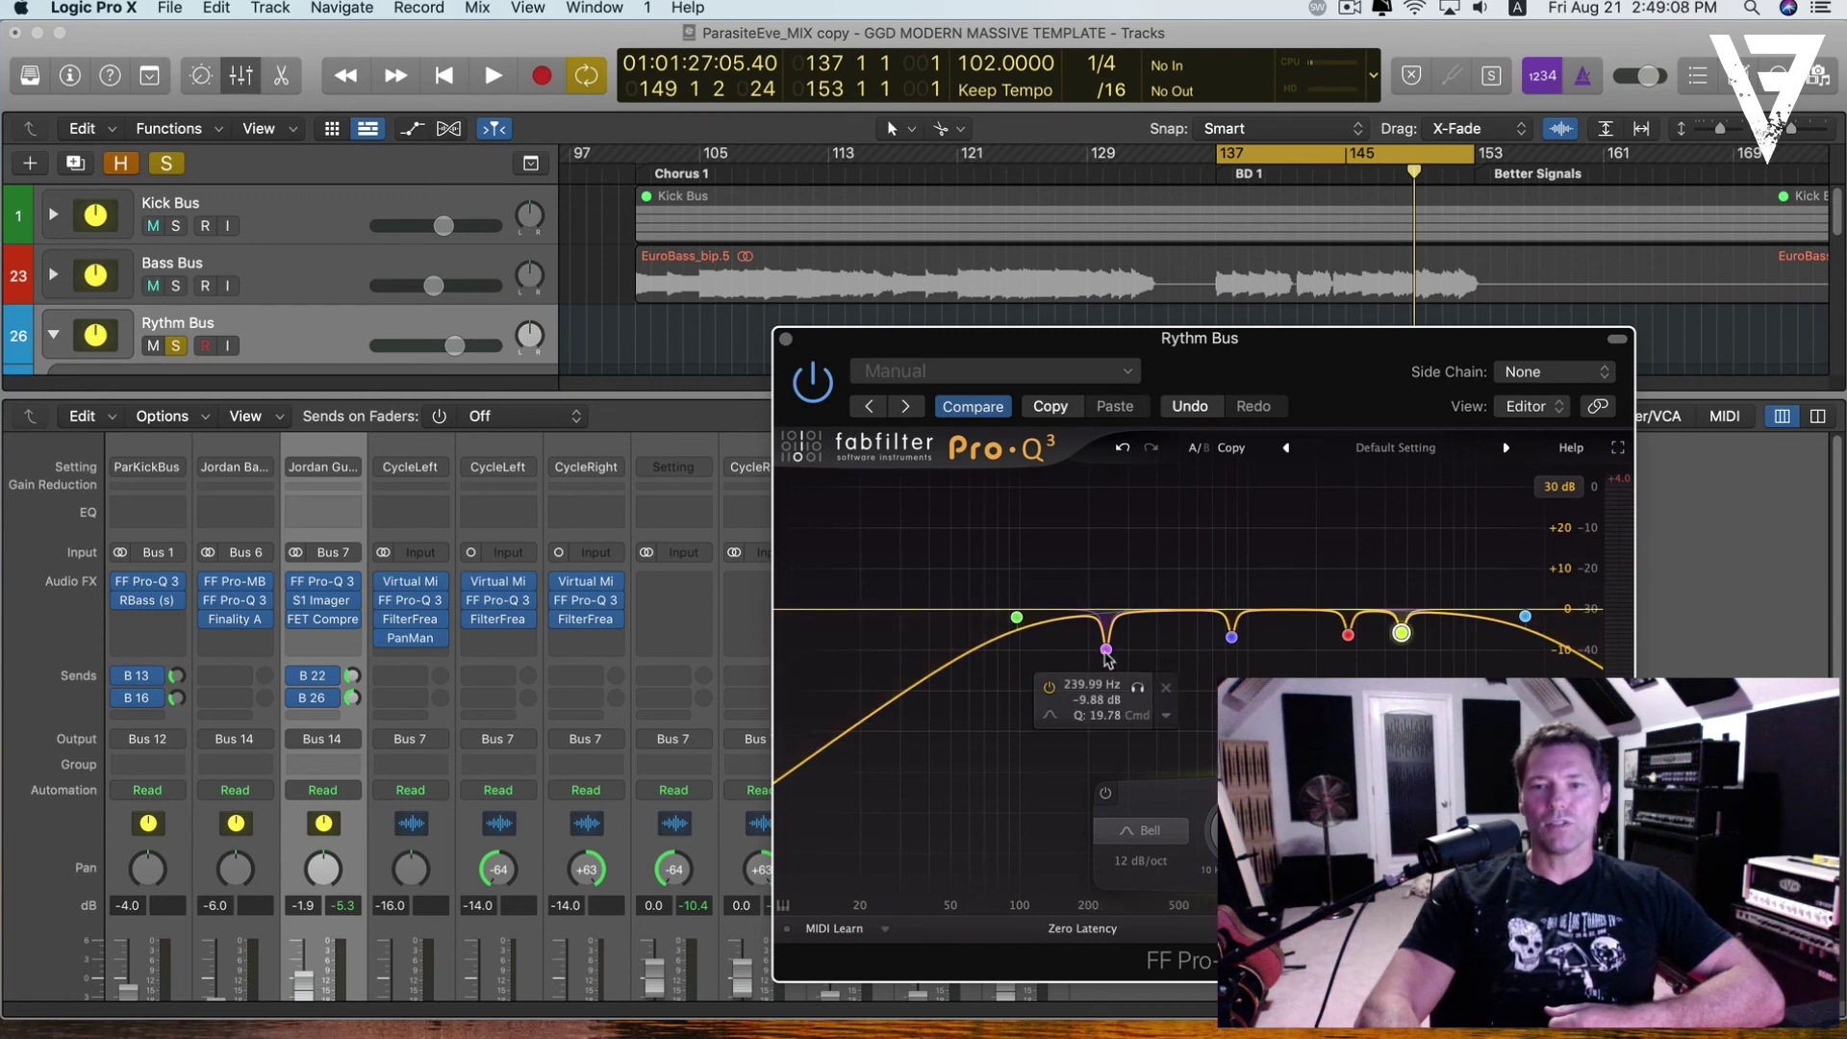
mouse_move(1233, 640)
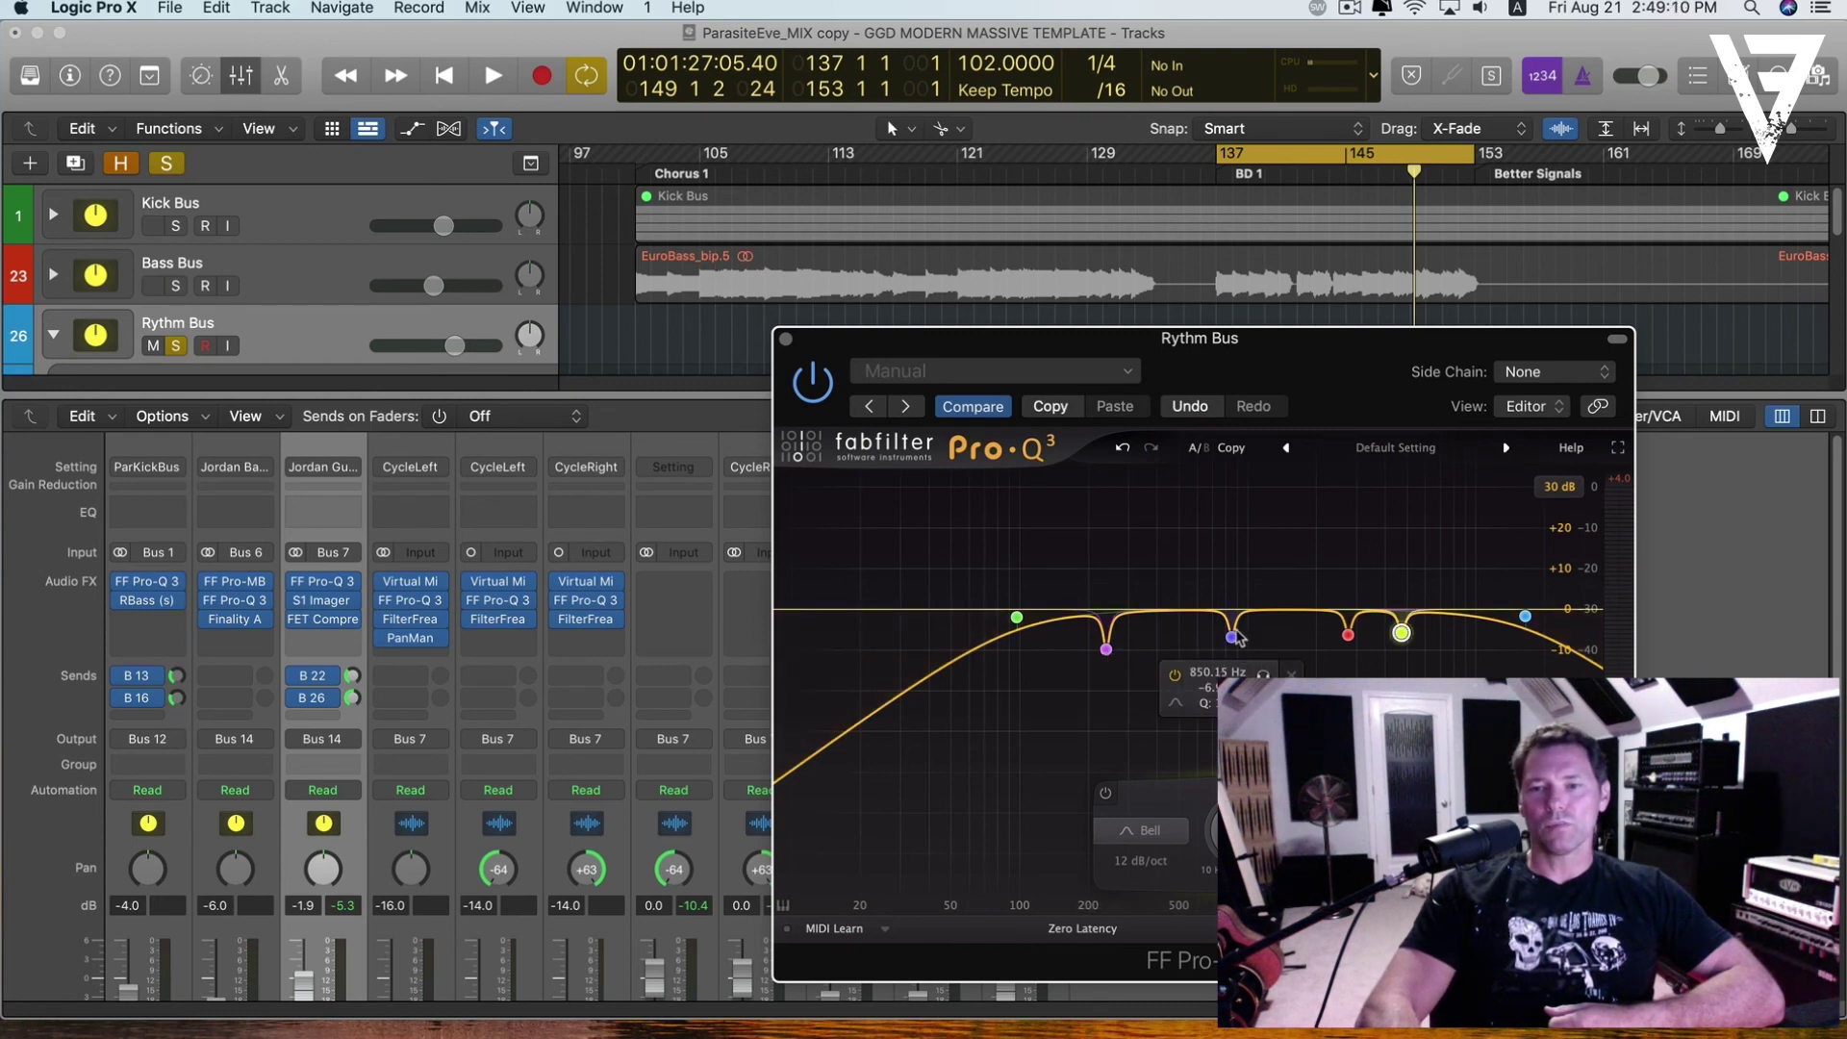
mouse_move(1348, 637)
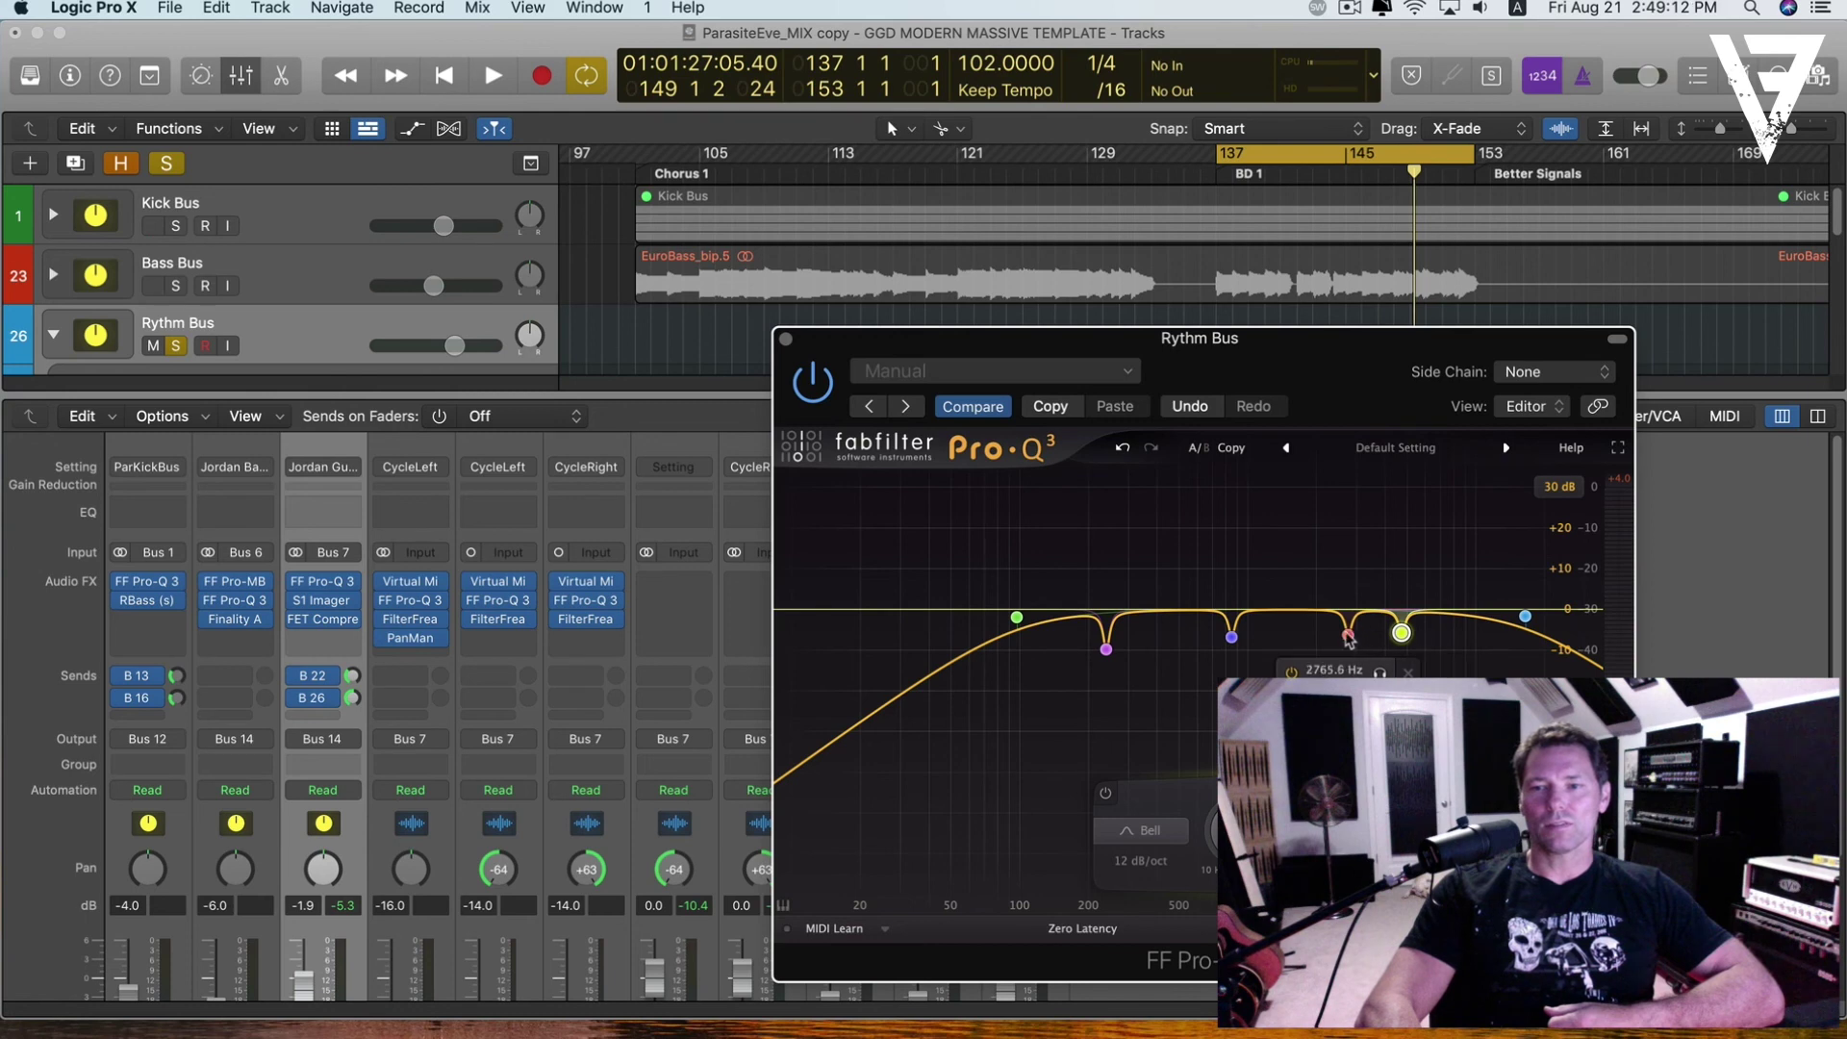
mouse_move(1411, 620)
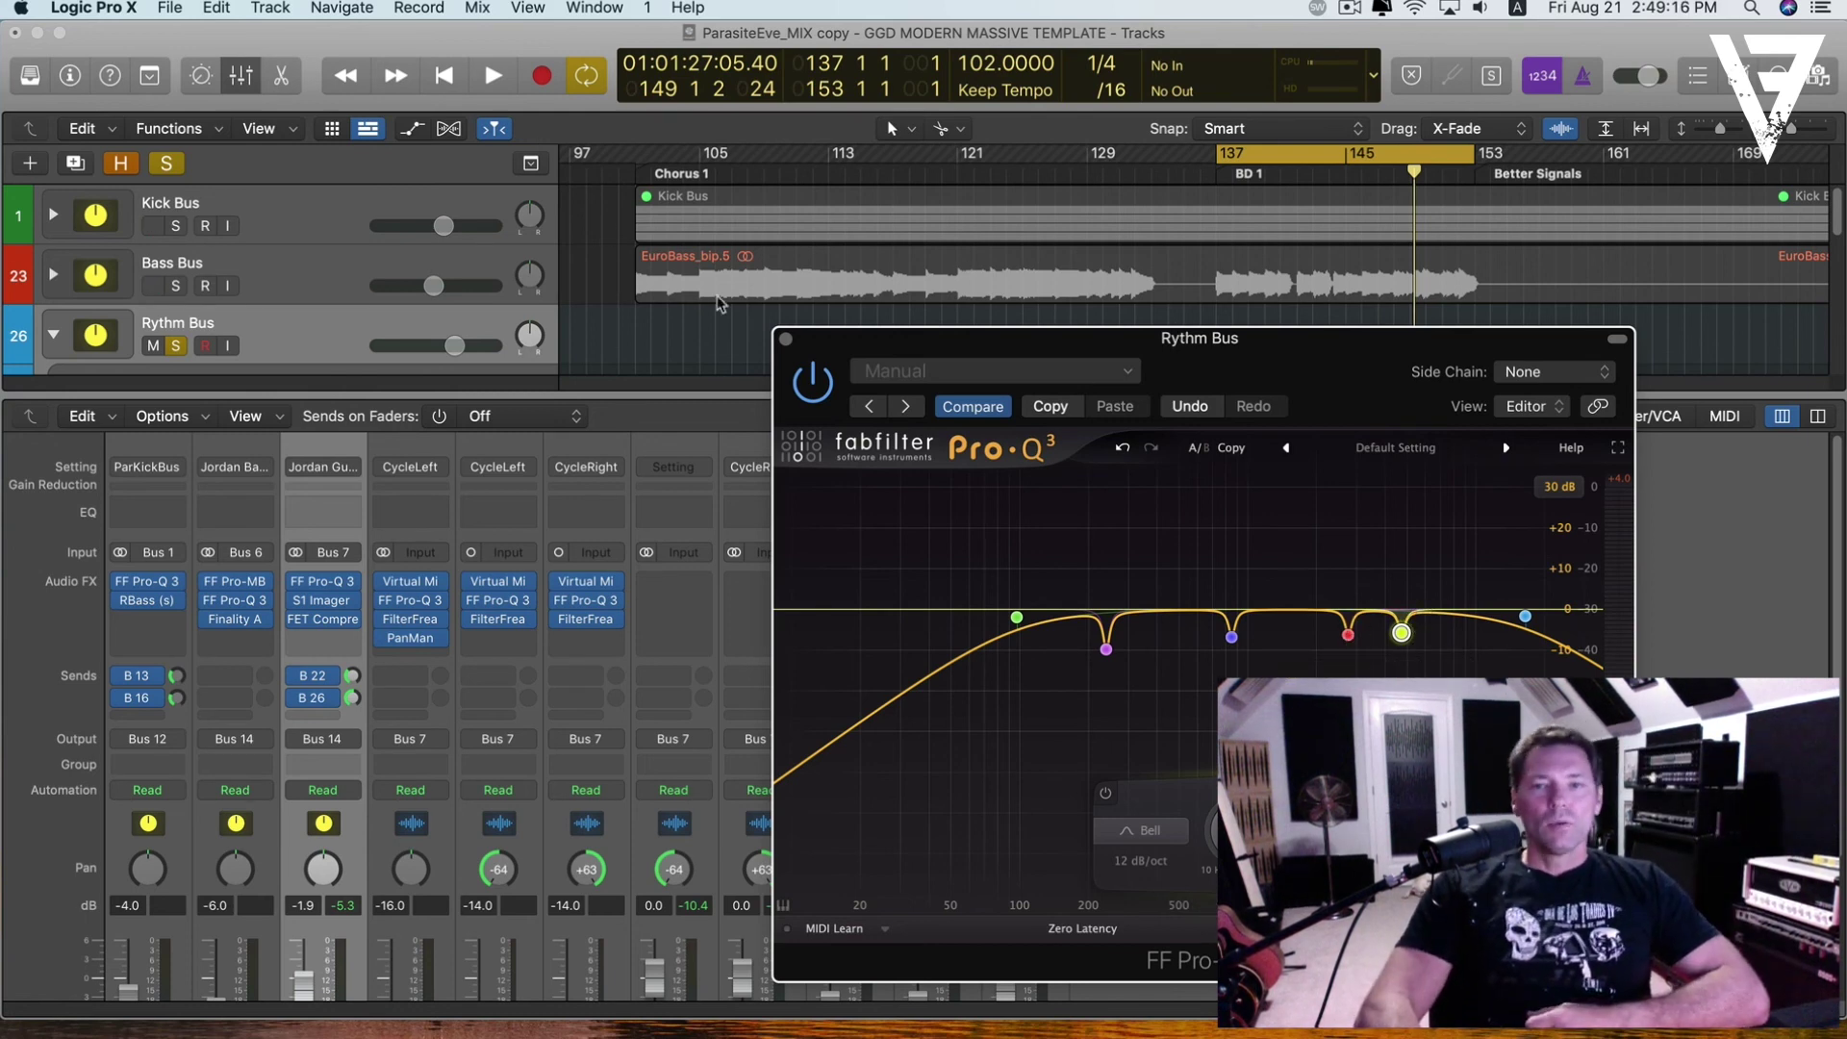
left_click(785, 339)
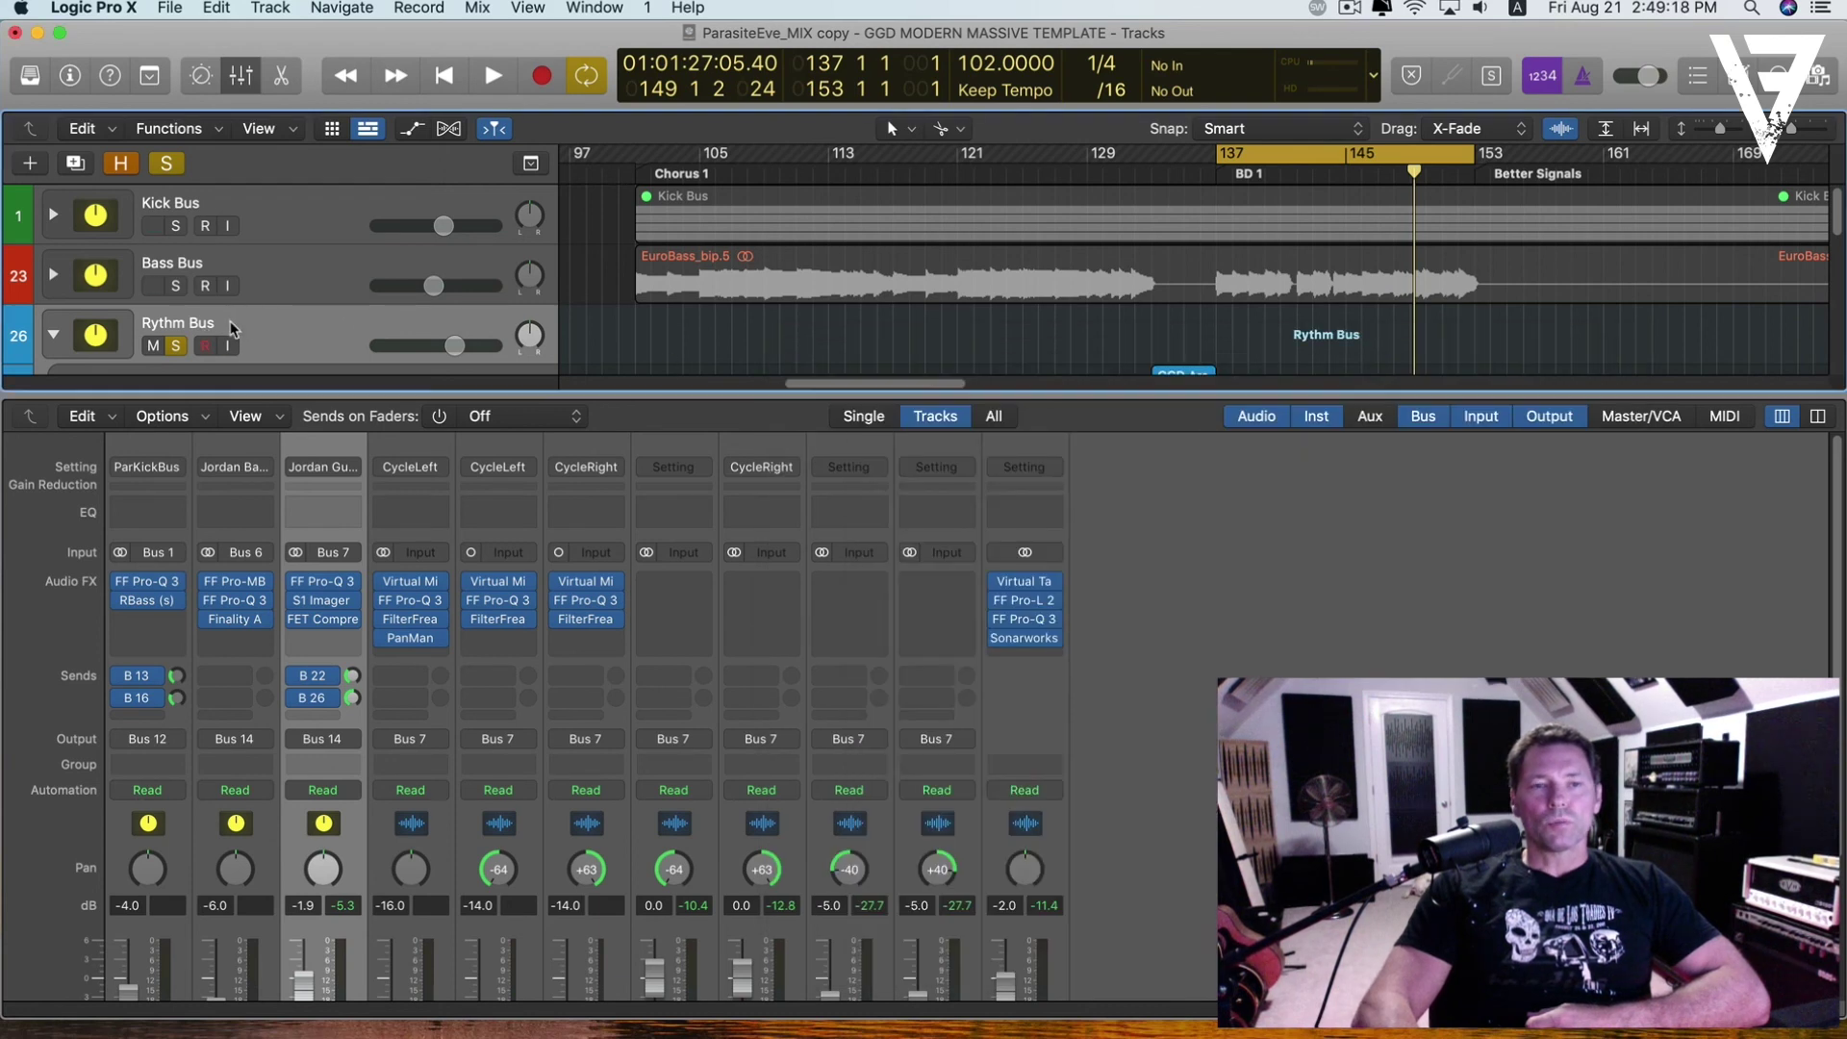
- Clear the solo, collapse the Rythm Bus track stack, and hide the mixer
left_click(166, 163)
left_click(54, 335)
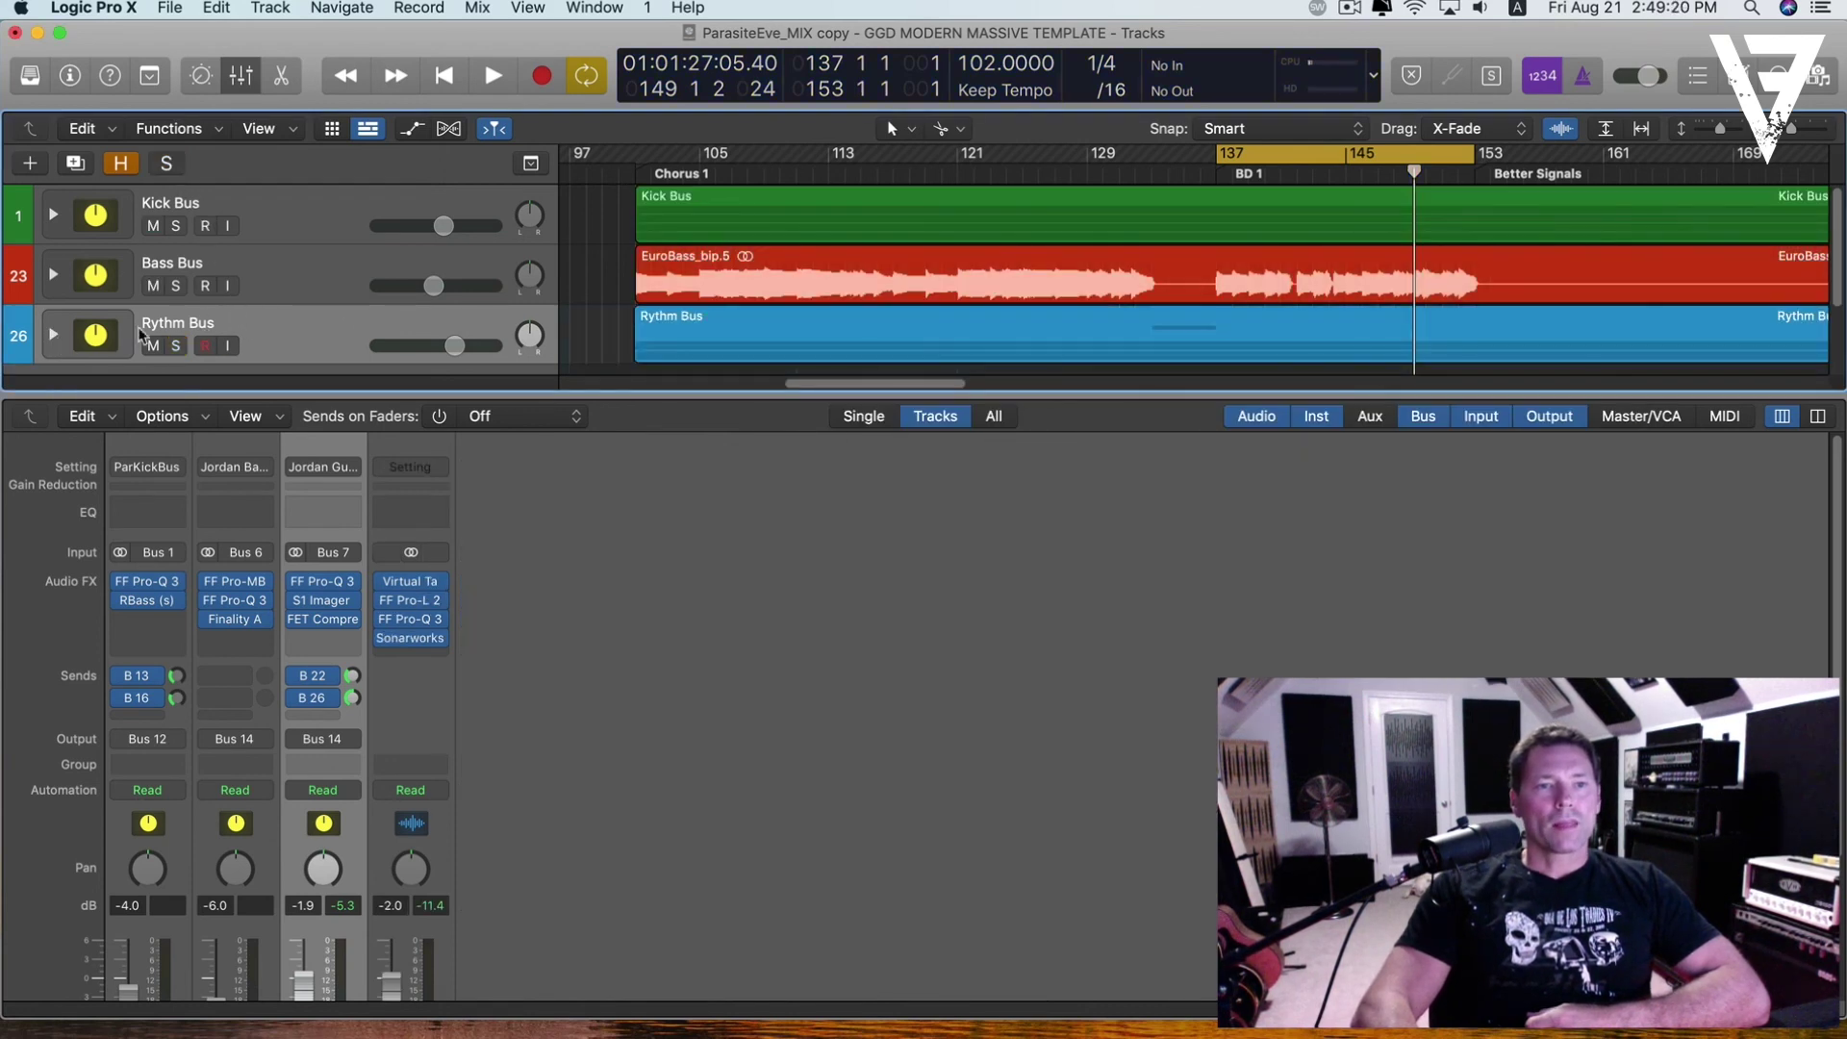
left_click(249, 79)
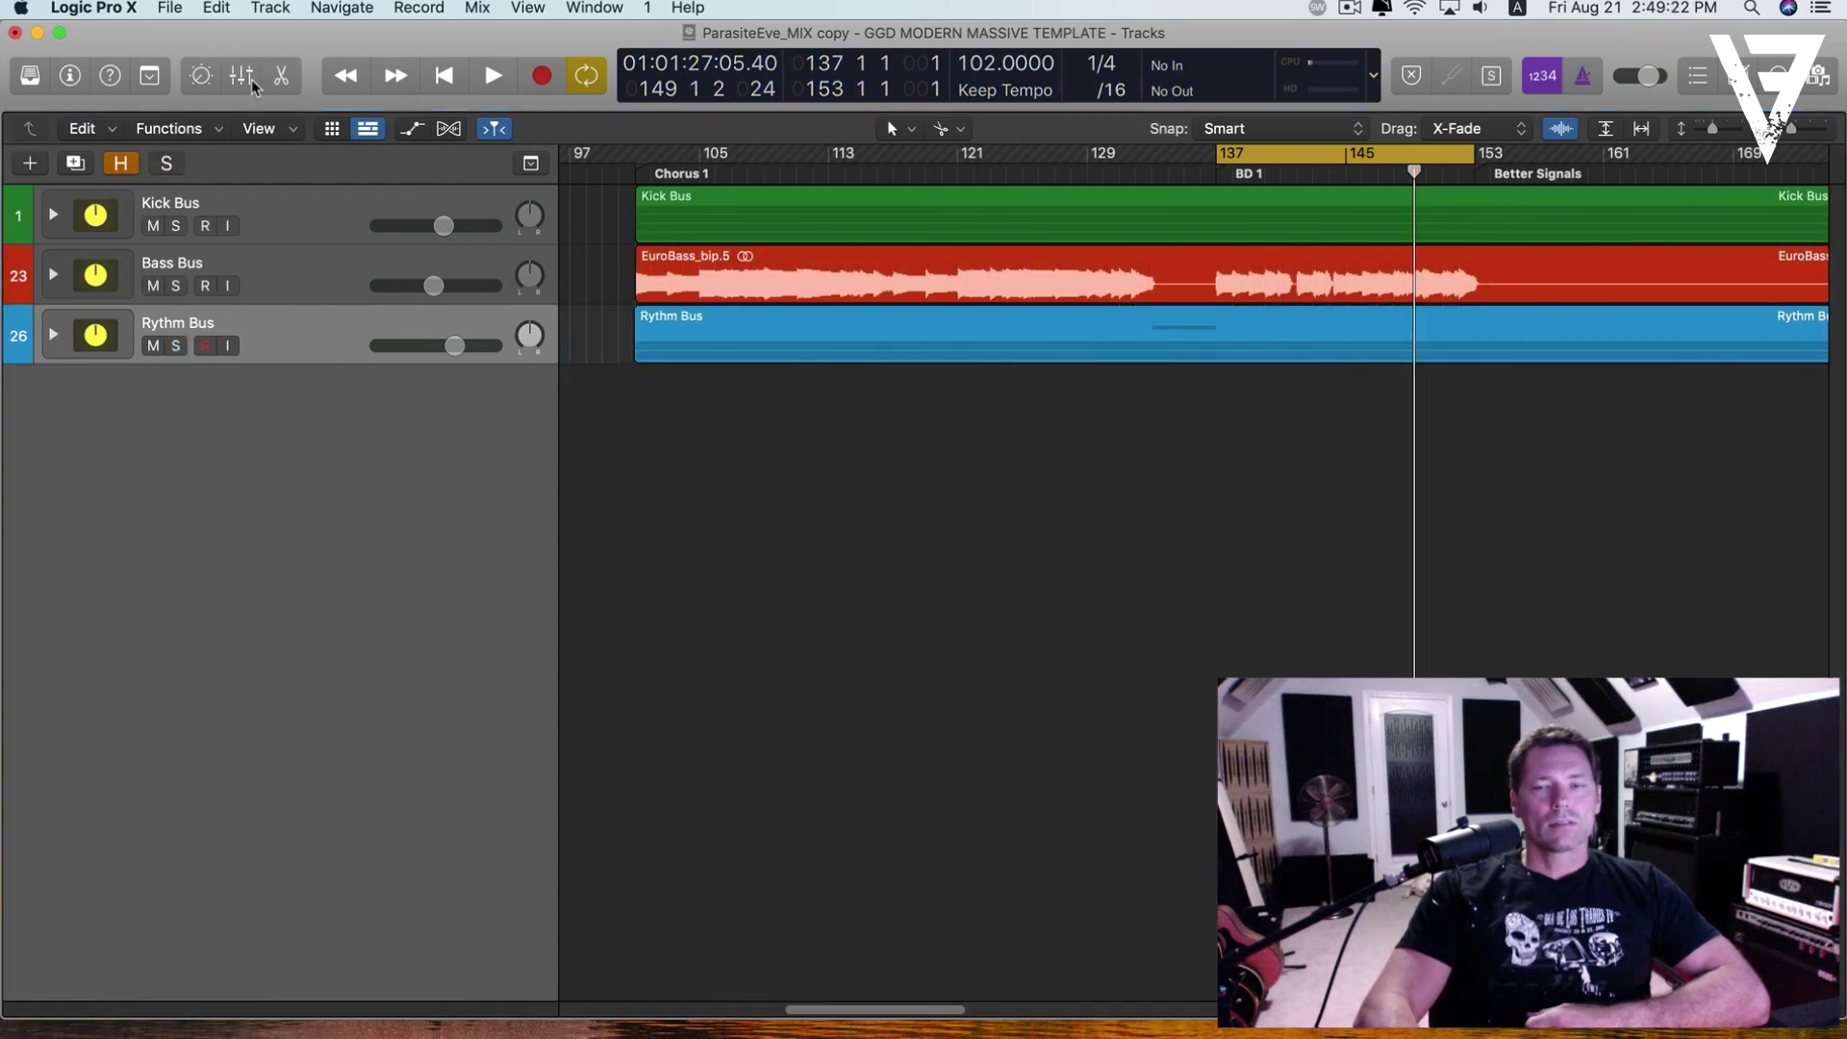